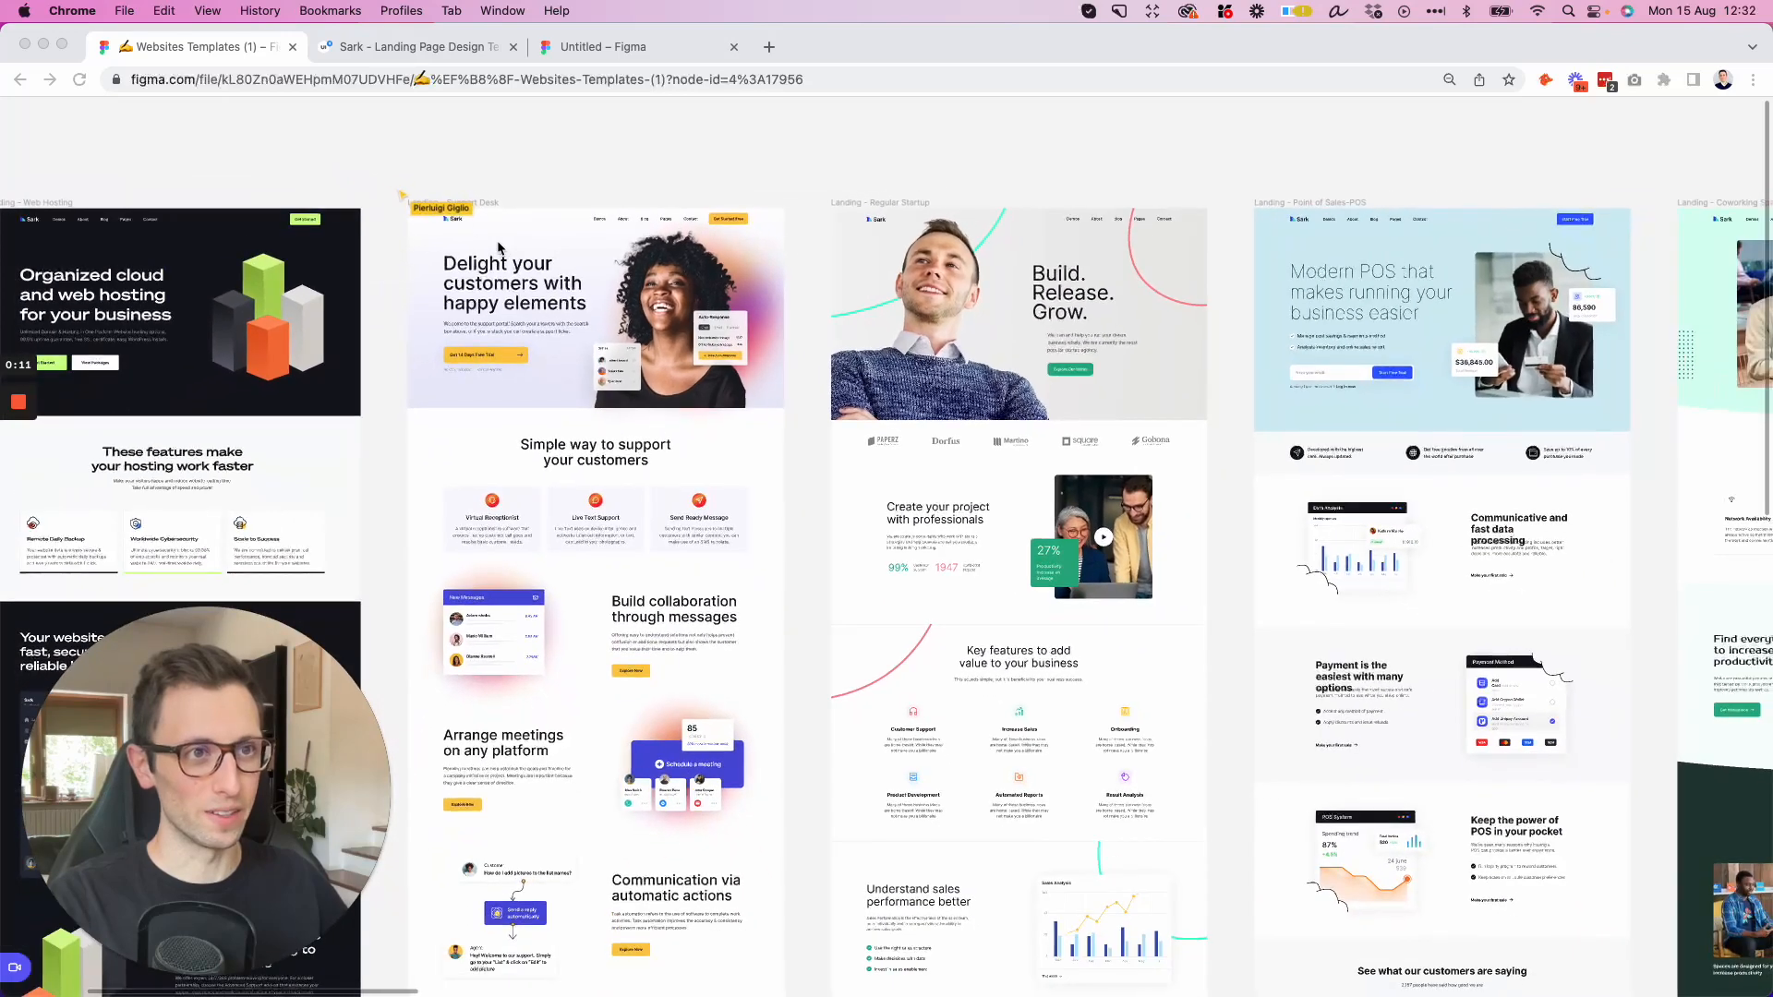
Look over the Sark landing page template's product page on UI8, including its highlights and preview images
left_click(411, 47)
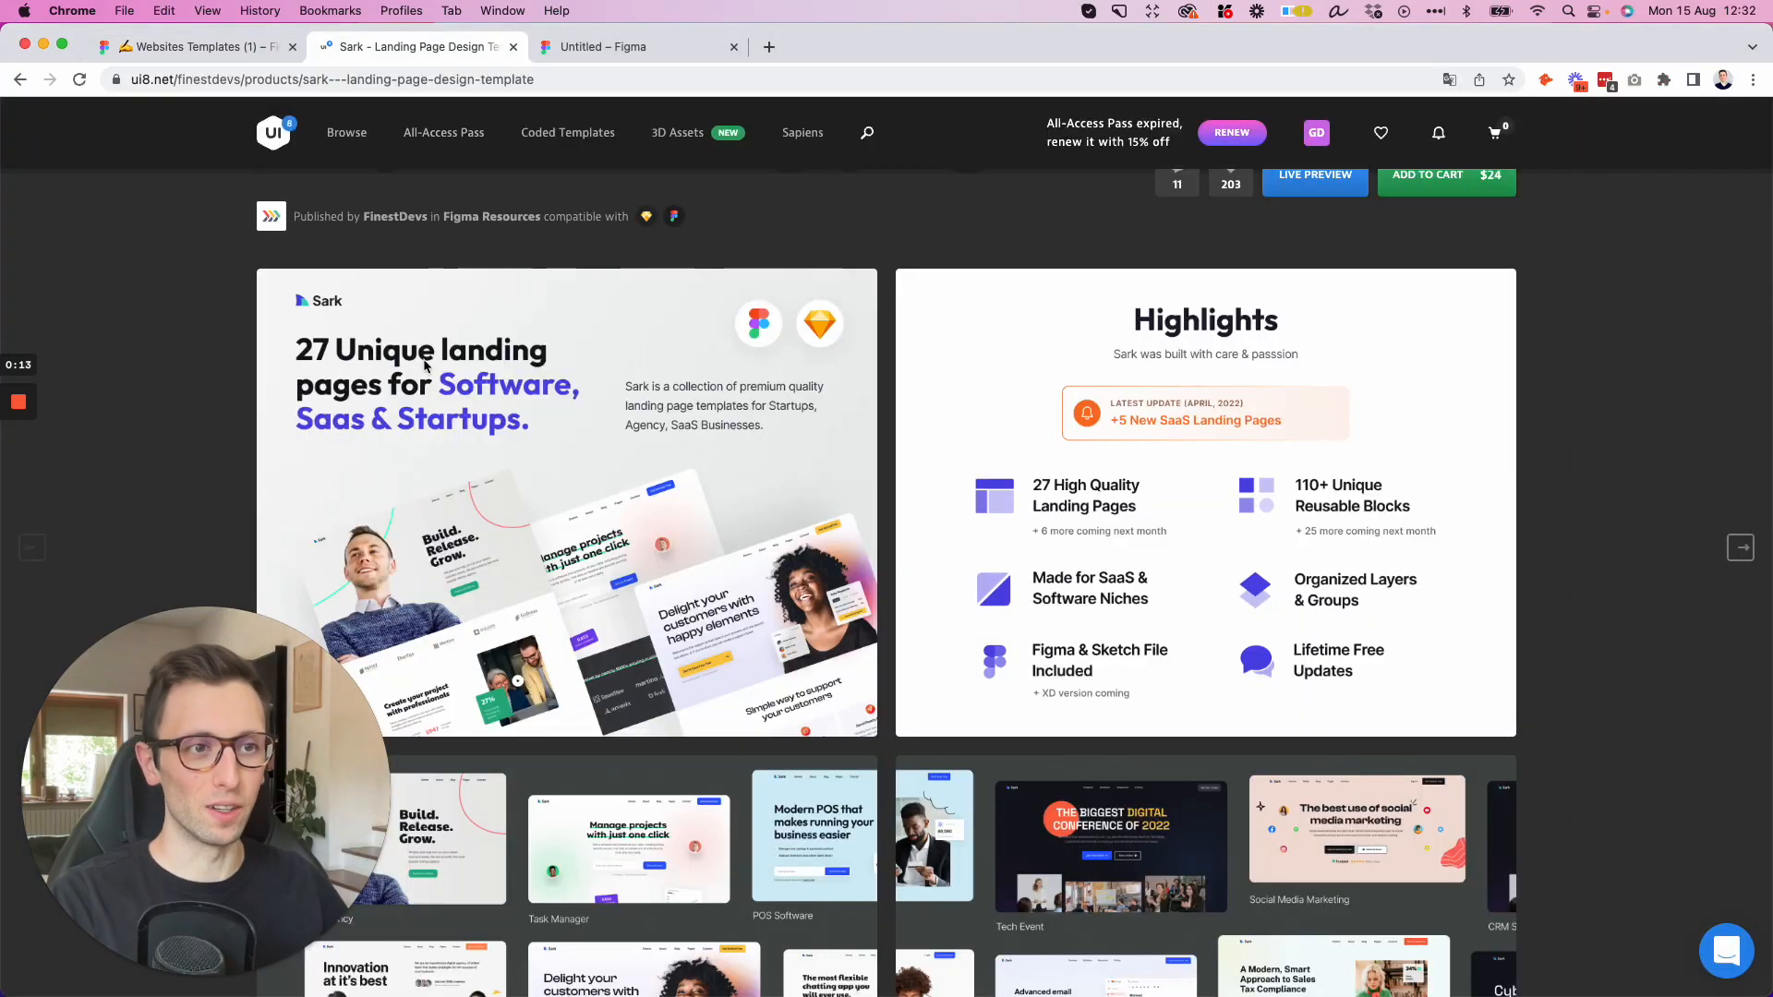
scroll(831, 468, "up", 2)
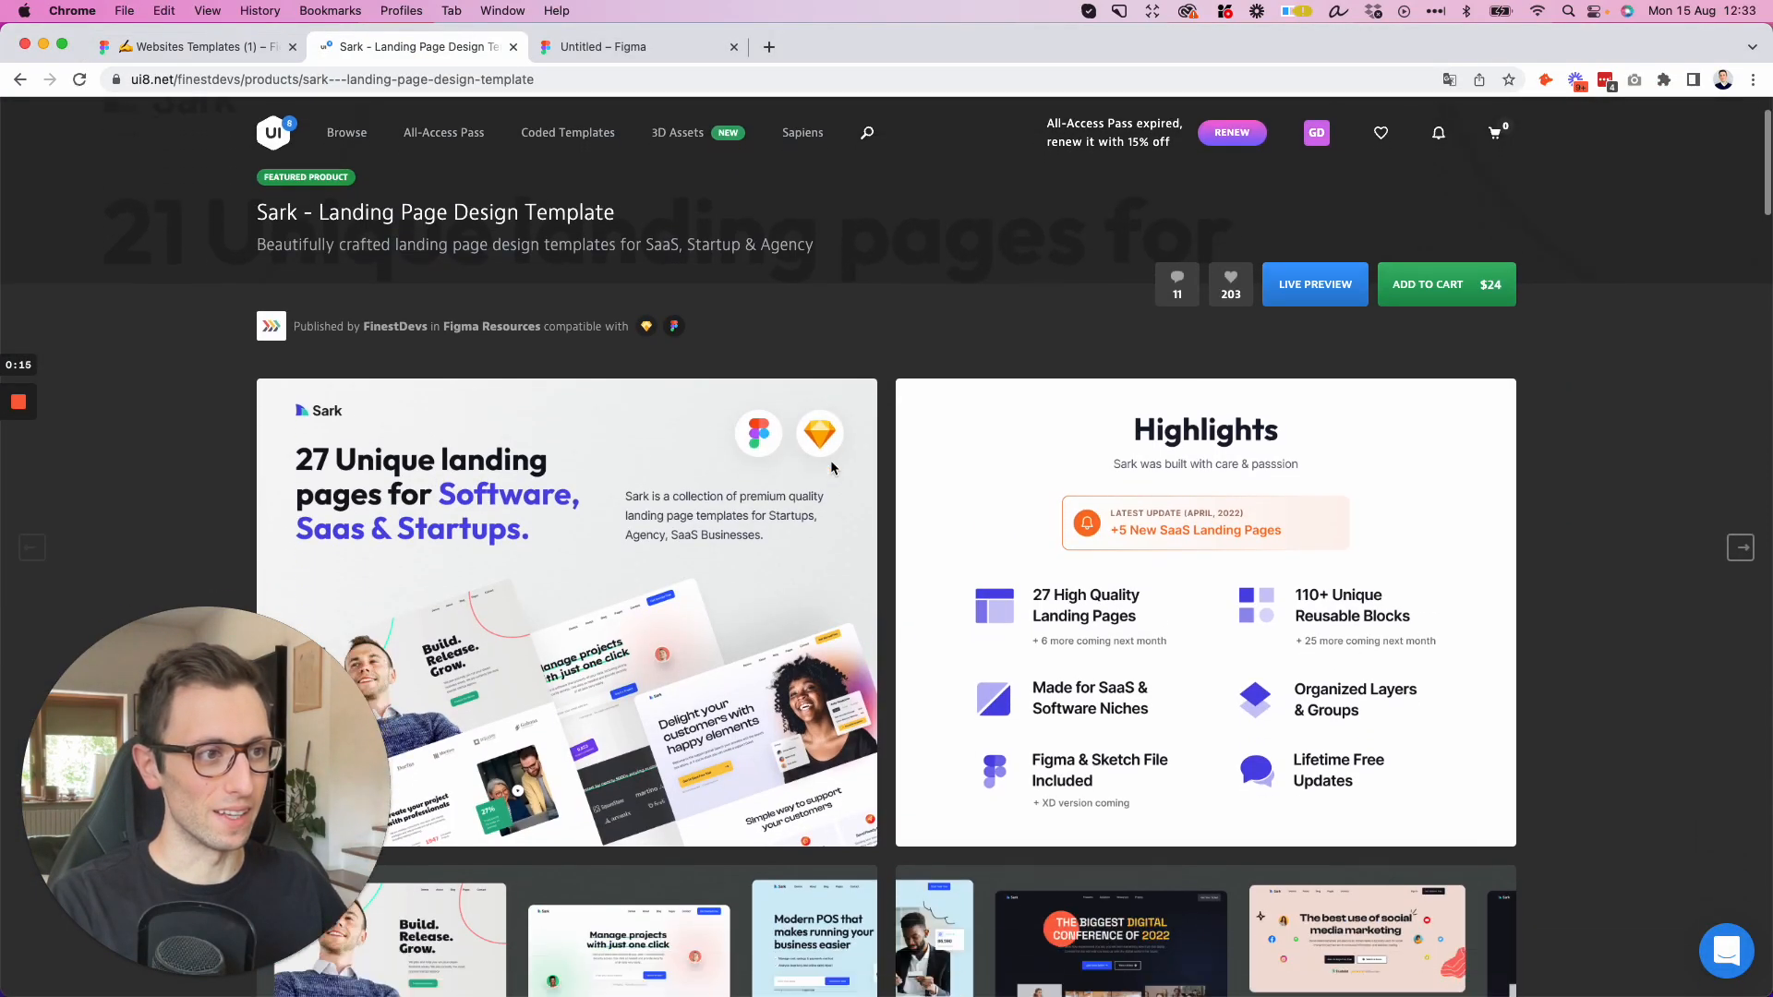
scroll(831, 468, "down", 2)
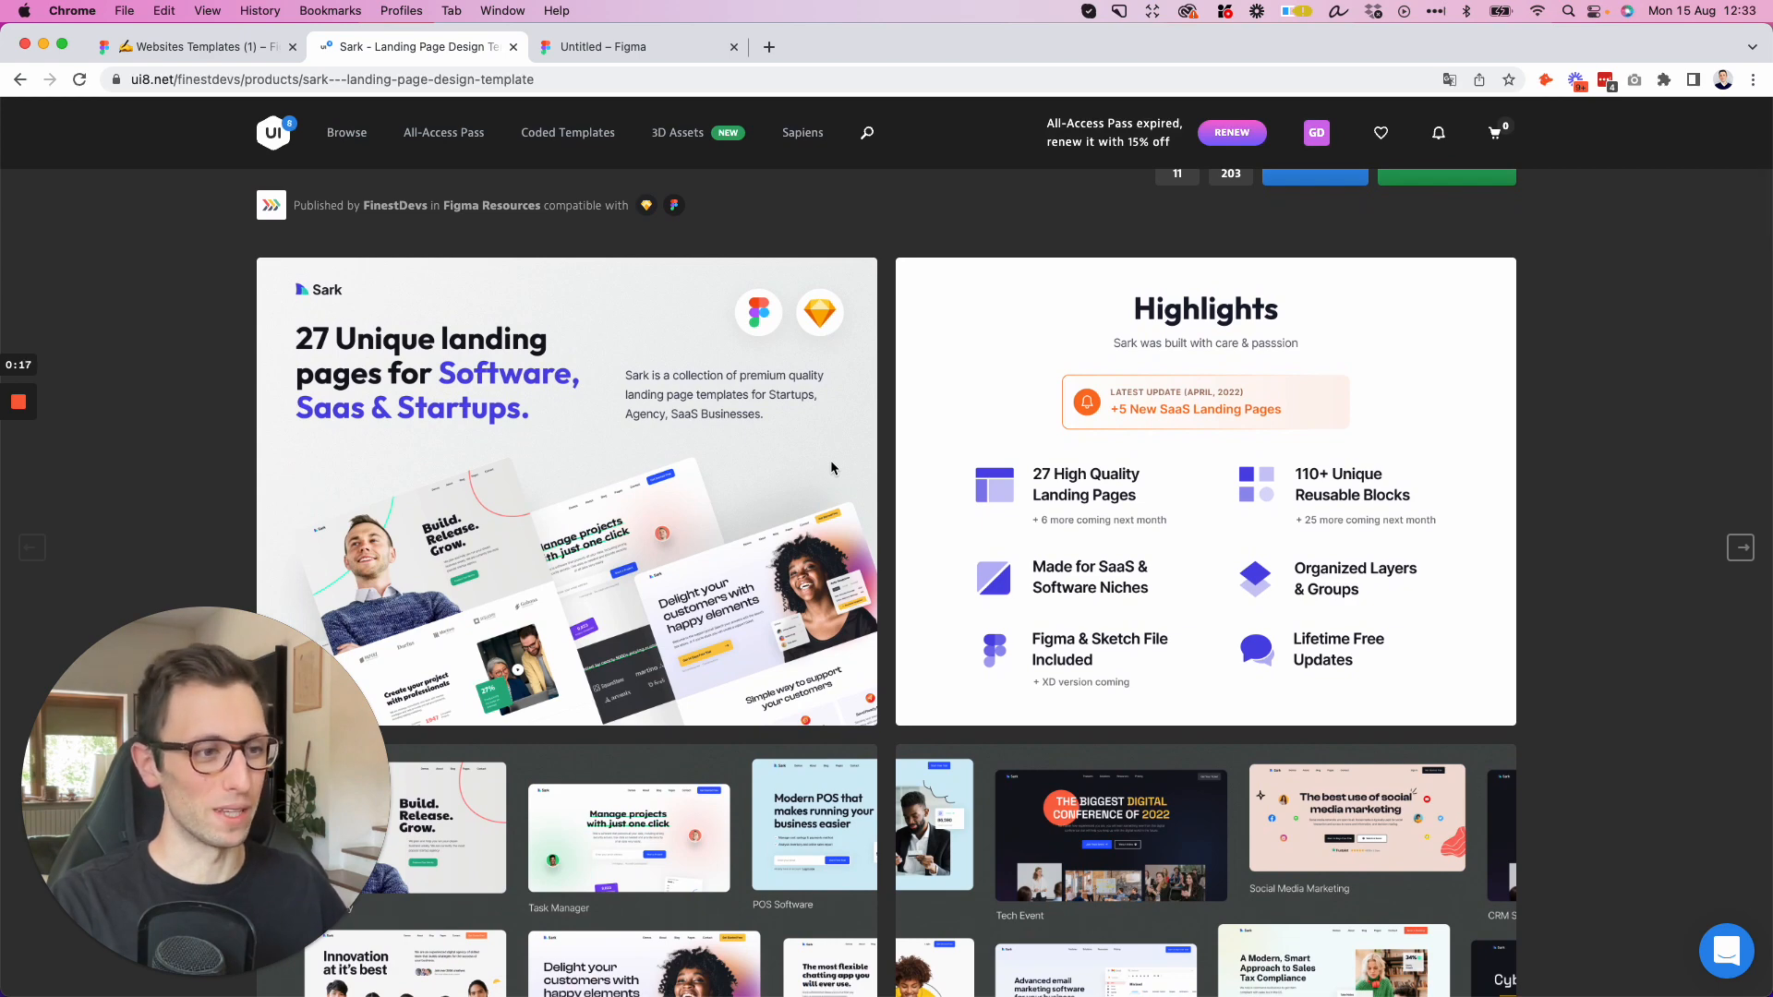
scroll(831, 468, "down", 3)
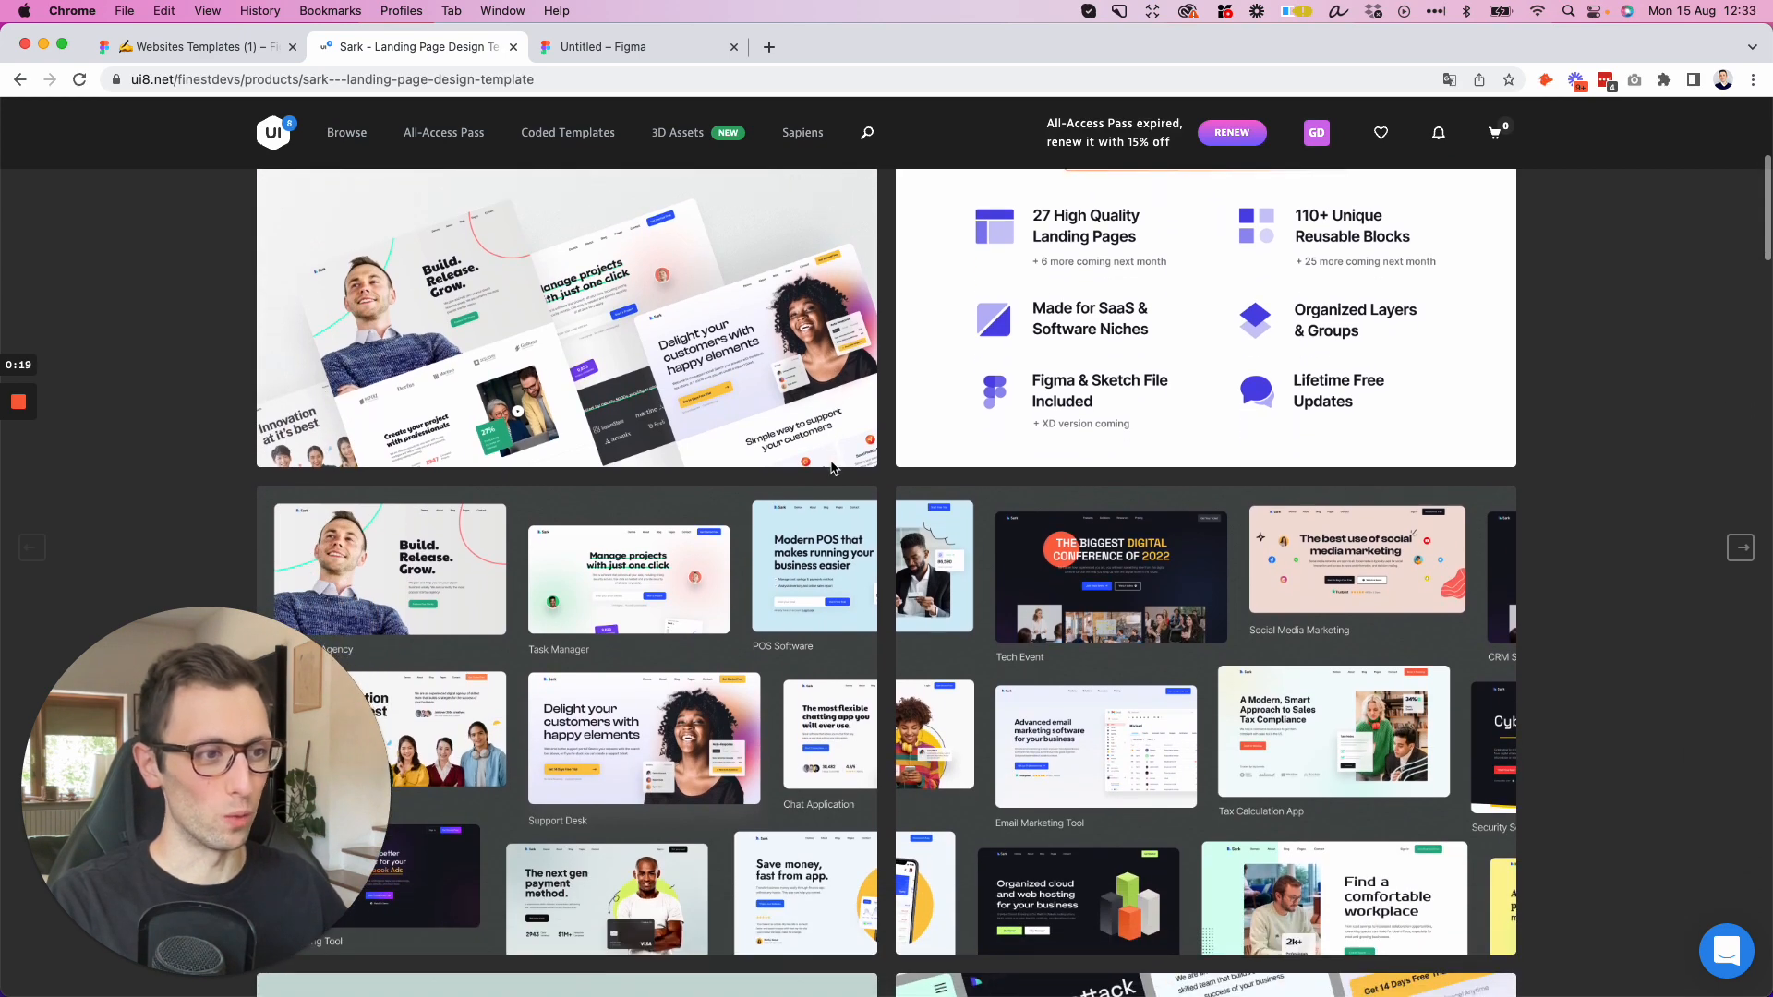
scroll(831, 468, "down", 2)
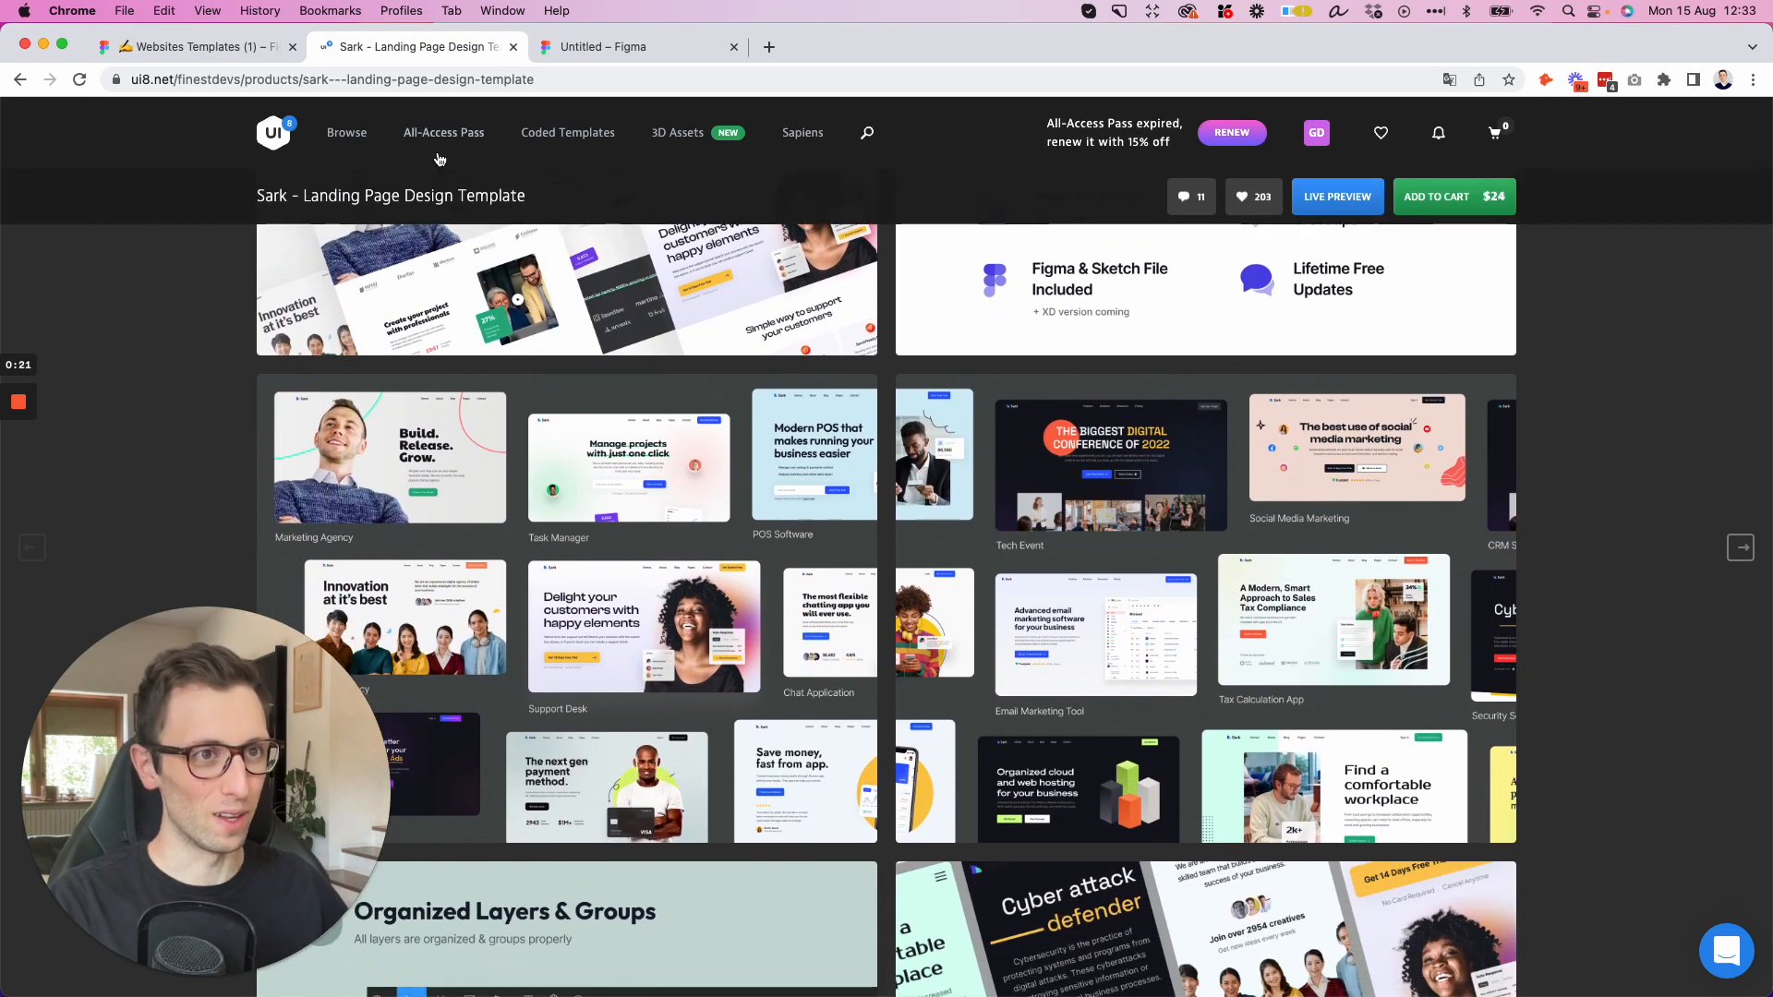
Switch to the Websites Templates Figma file and examine the row of landing page designs
left_click(227, 57)
scroll(935, 487, "right", 10)
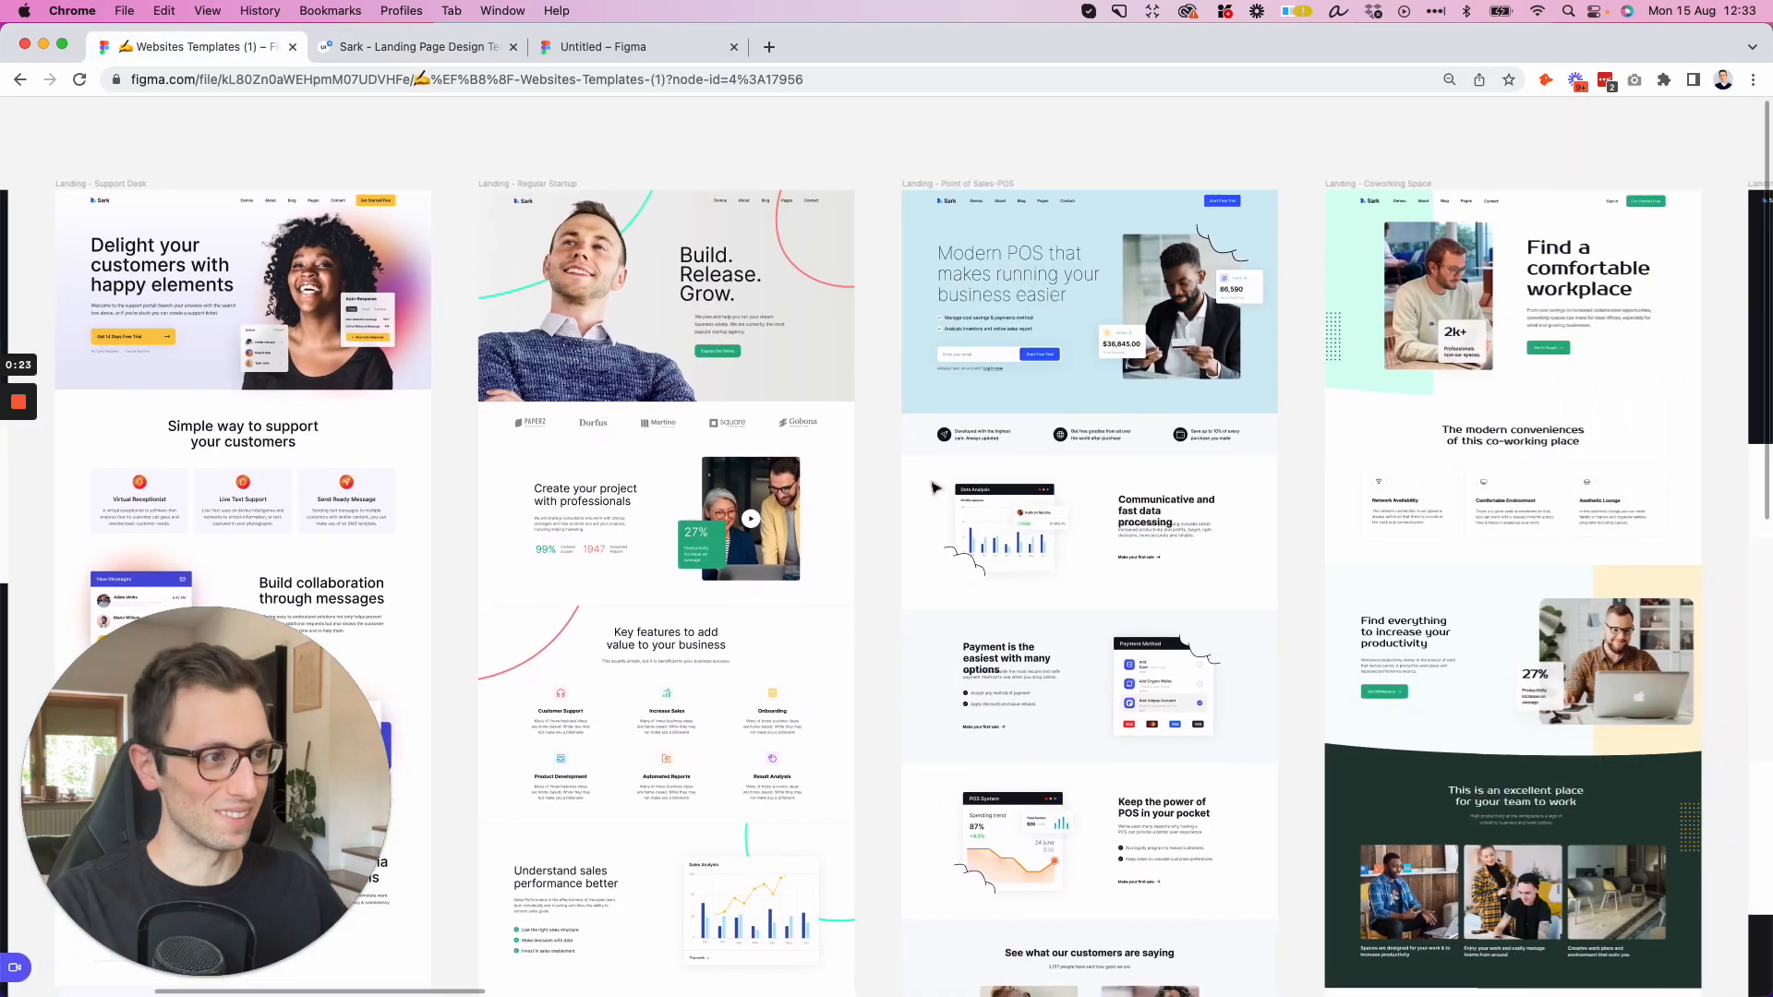
scroll(934, 487, "right", 2)
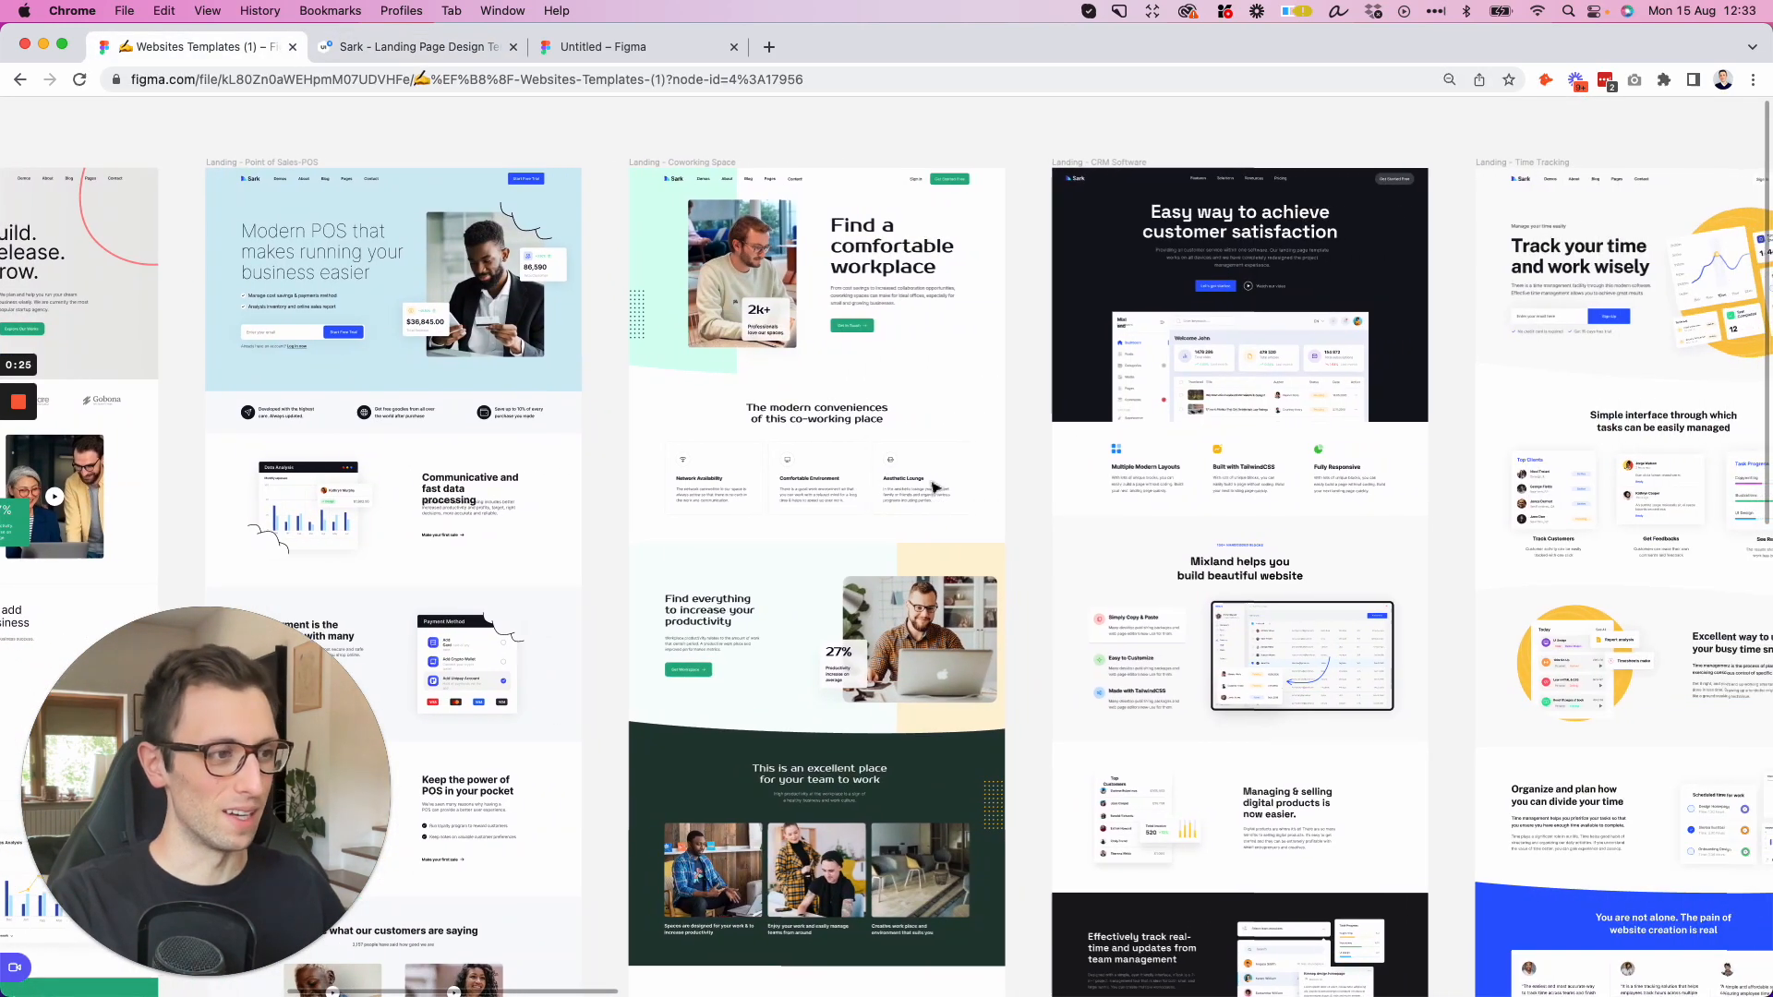
scroll(934, 488, "right", 10)
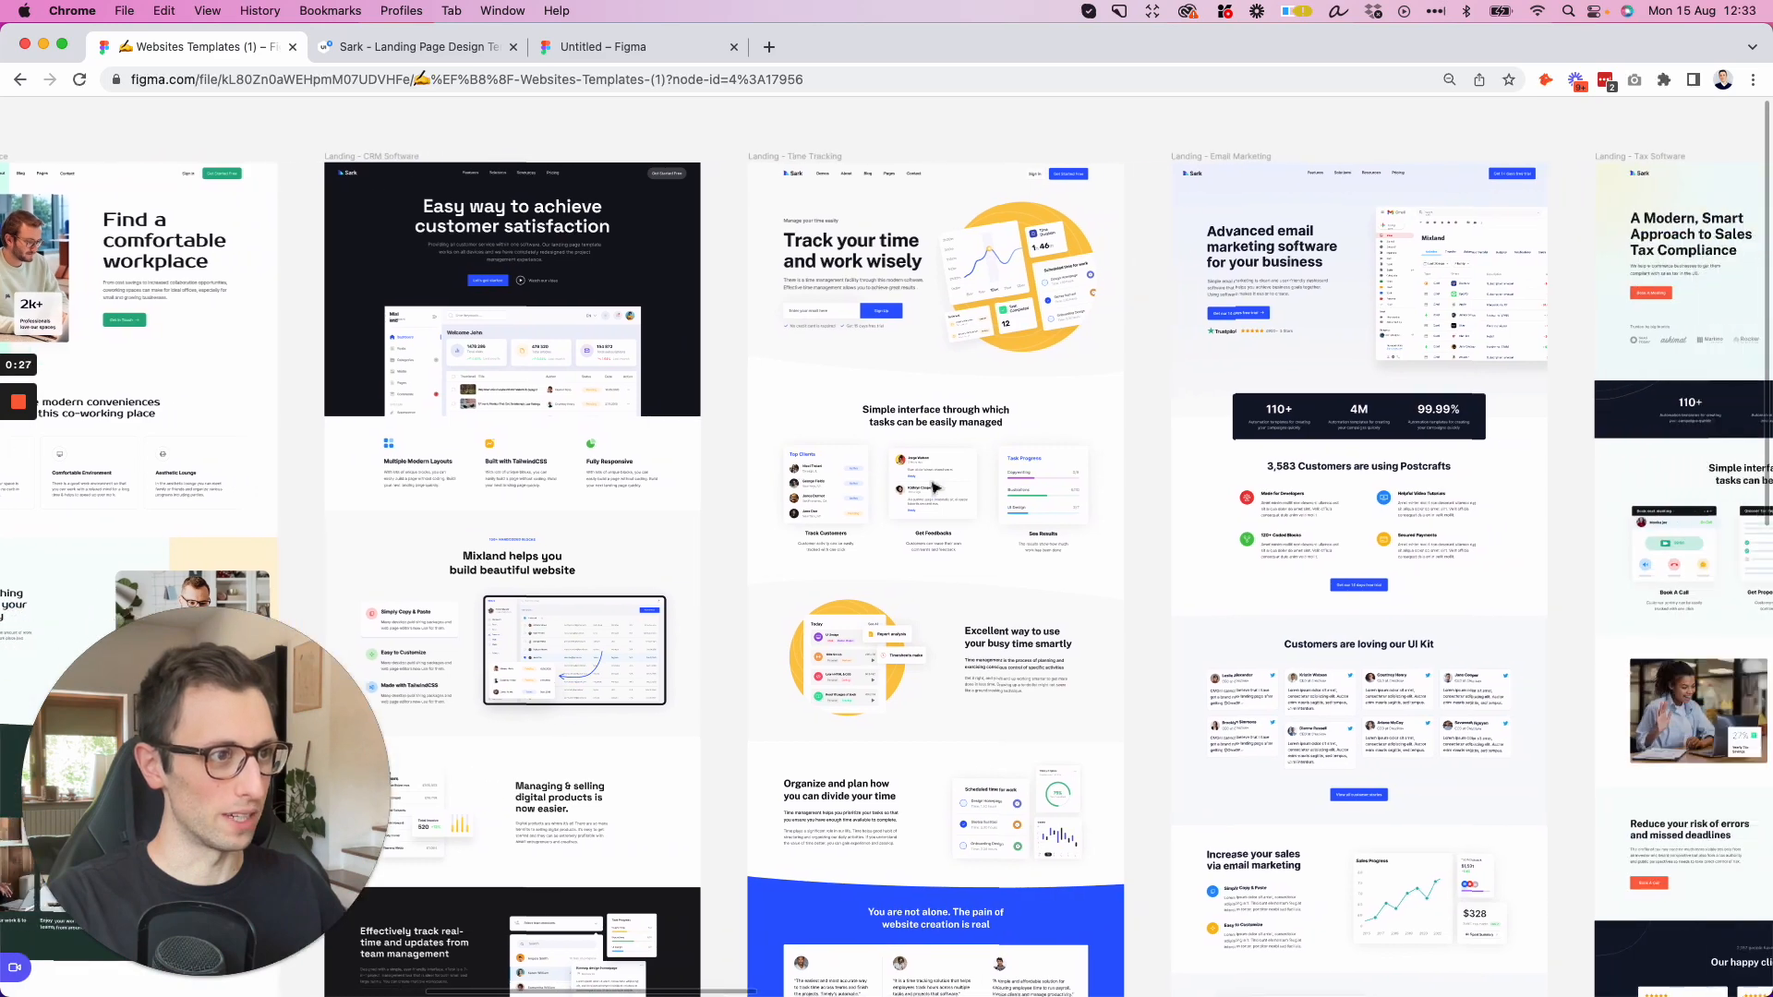
scroll(934, 488, "left", 20)
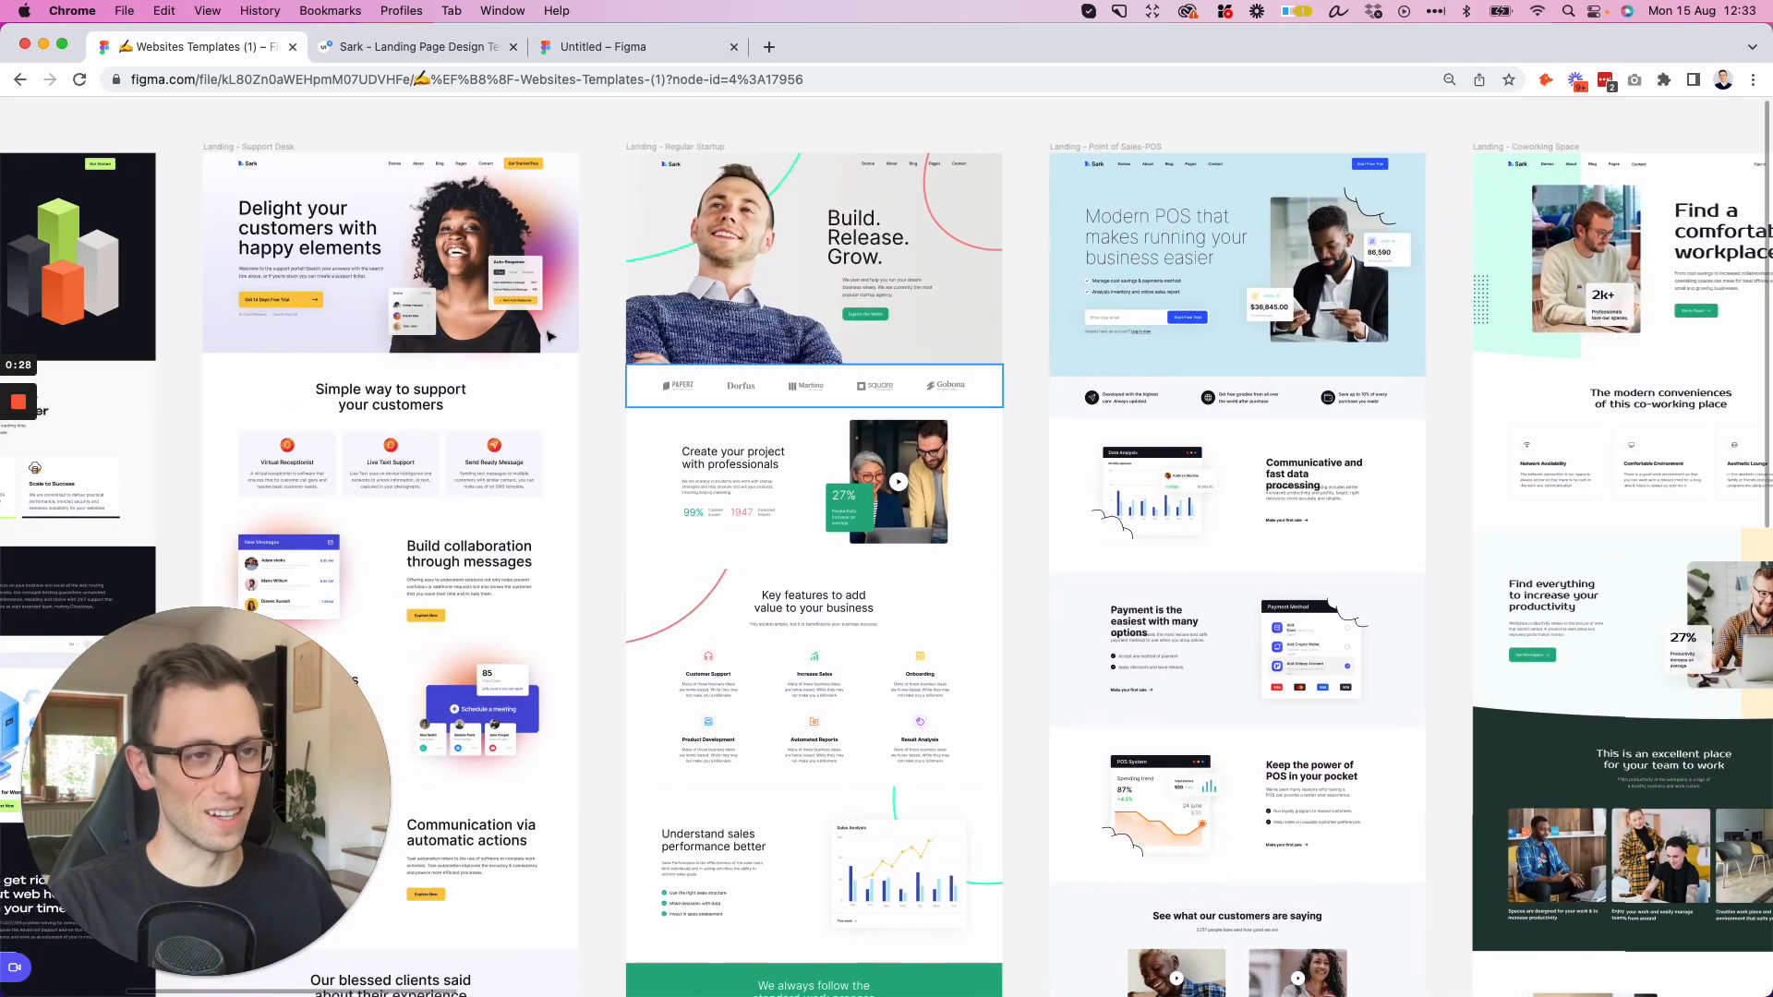
Switch to the Untitled Figma file and add a frame with the 1440 × 1024 Desktop preset on the UI Kit page
left_click(633, 48)
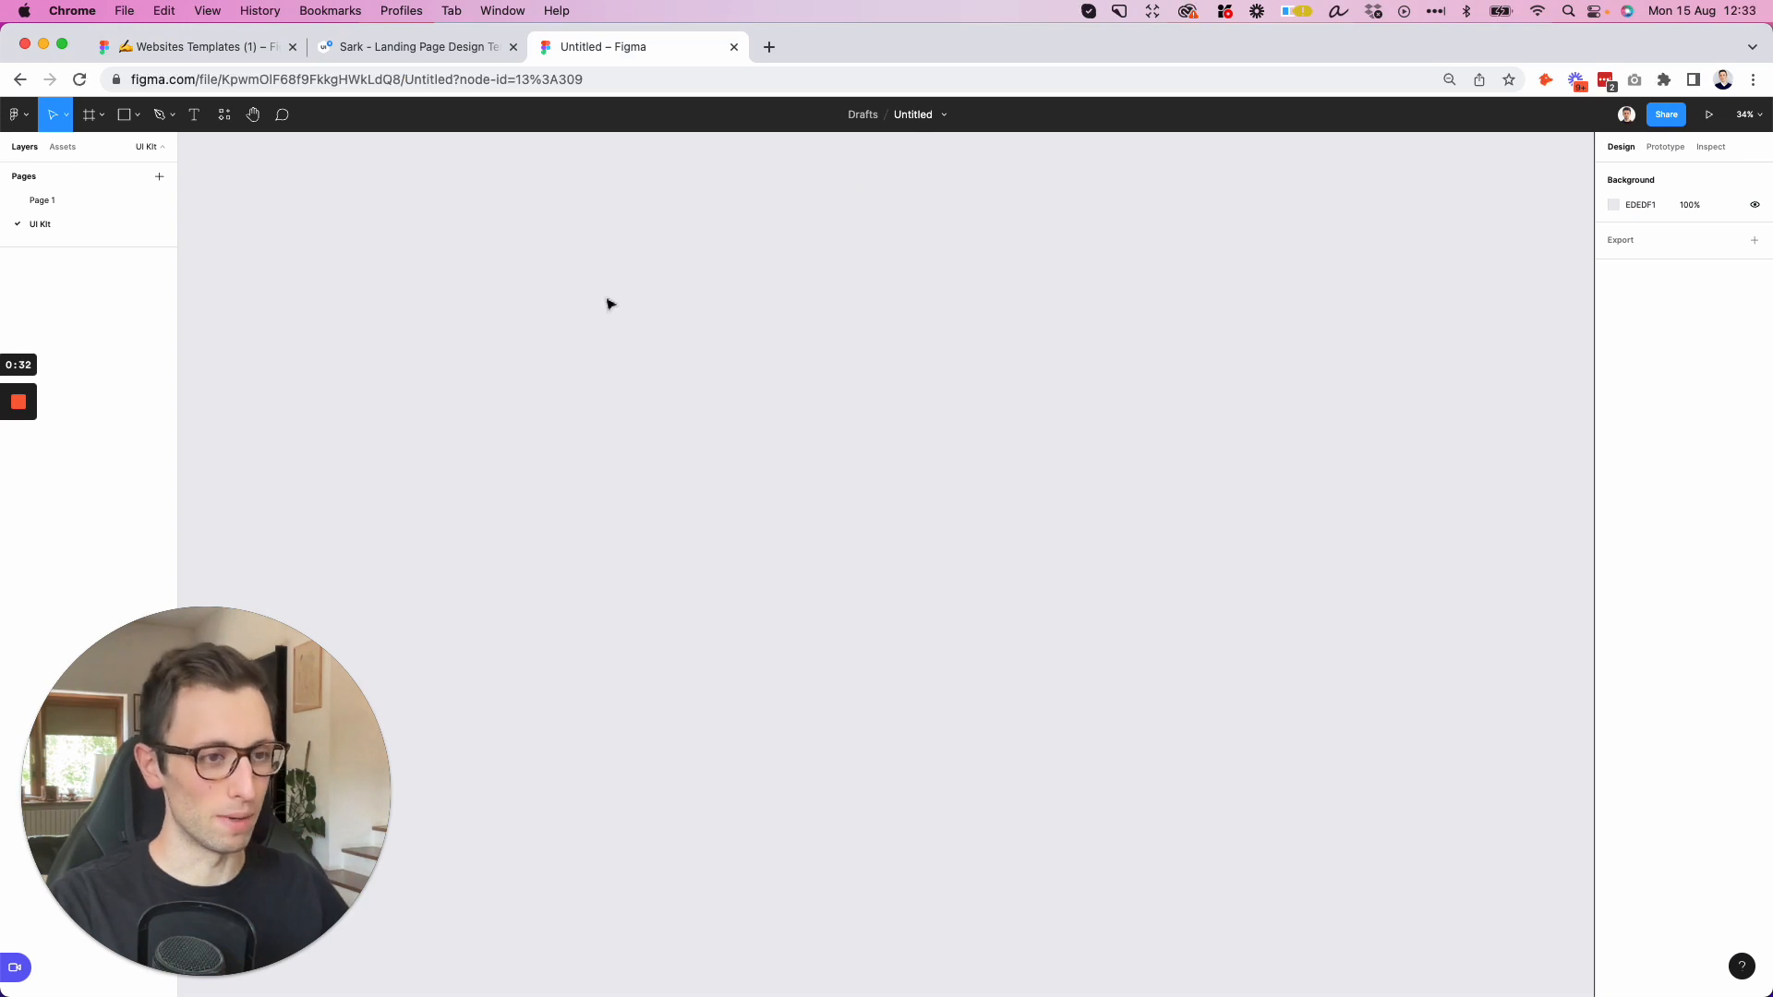
left_click(100, 115)
left_click(102, 161)
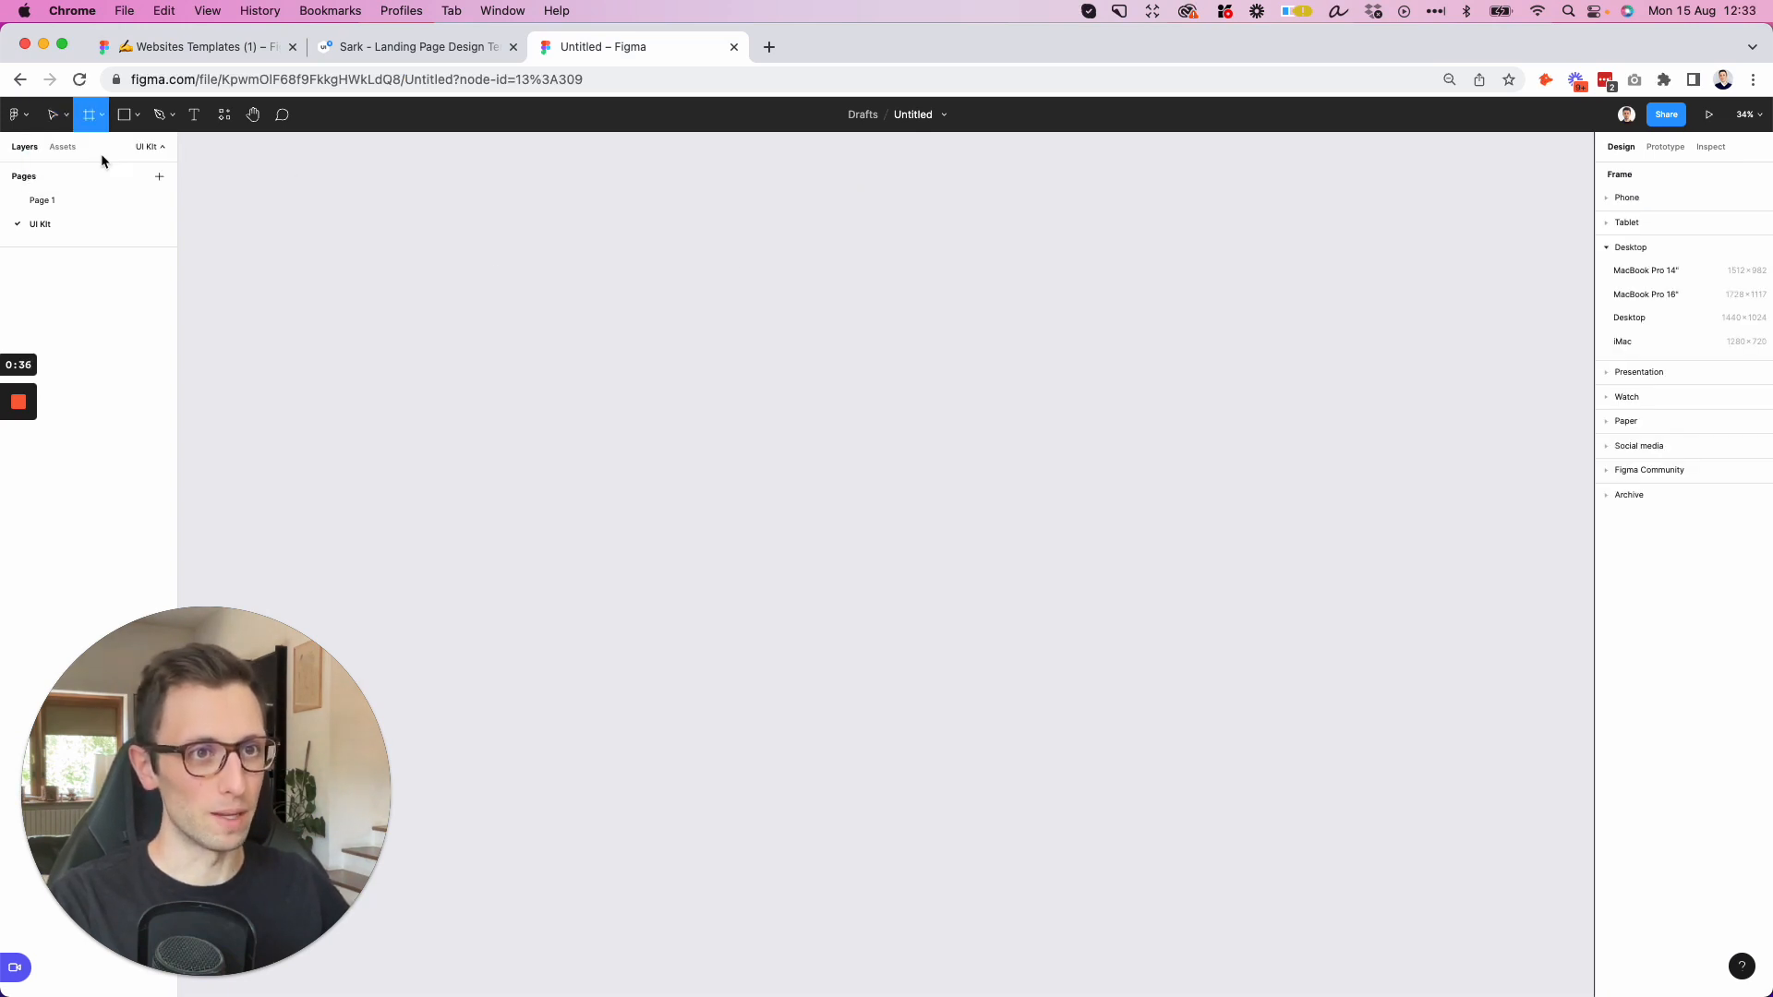
left_click(1659, 319)
scroll(869, 584, "up", 5)
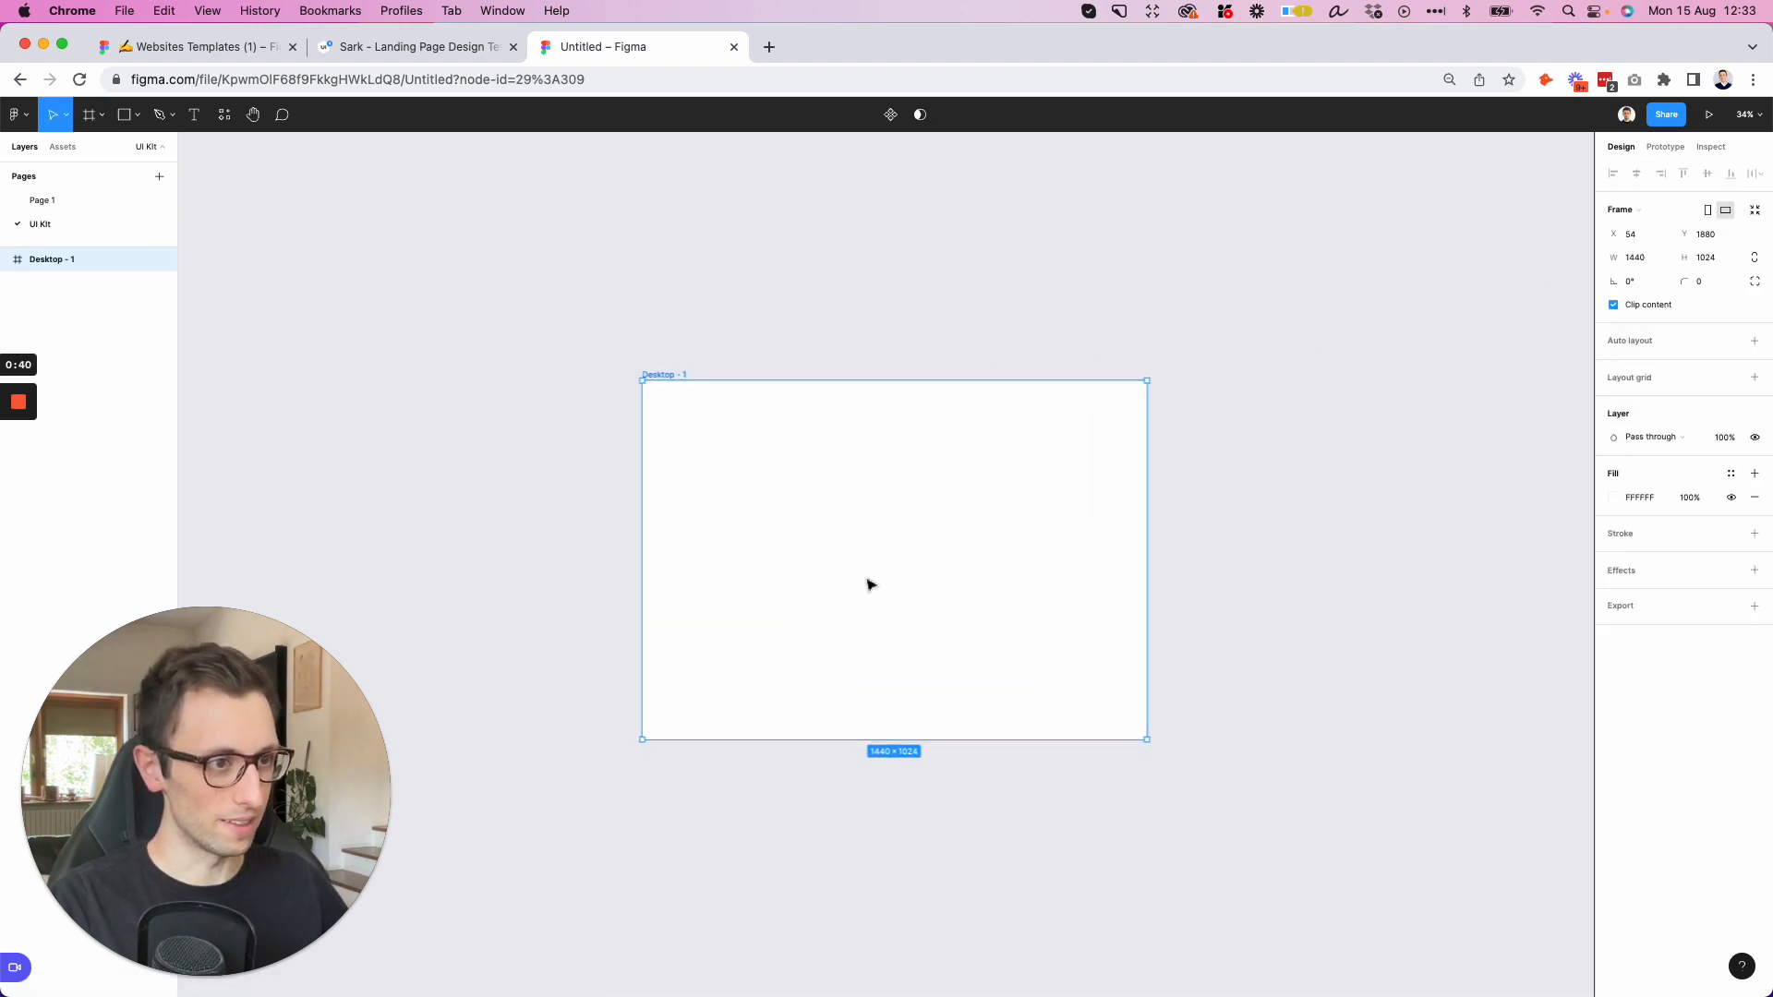
scroll(868, 583, "up", 10)
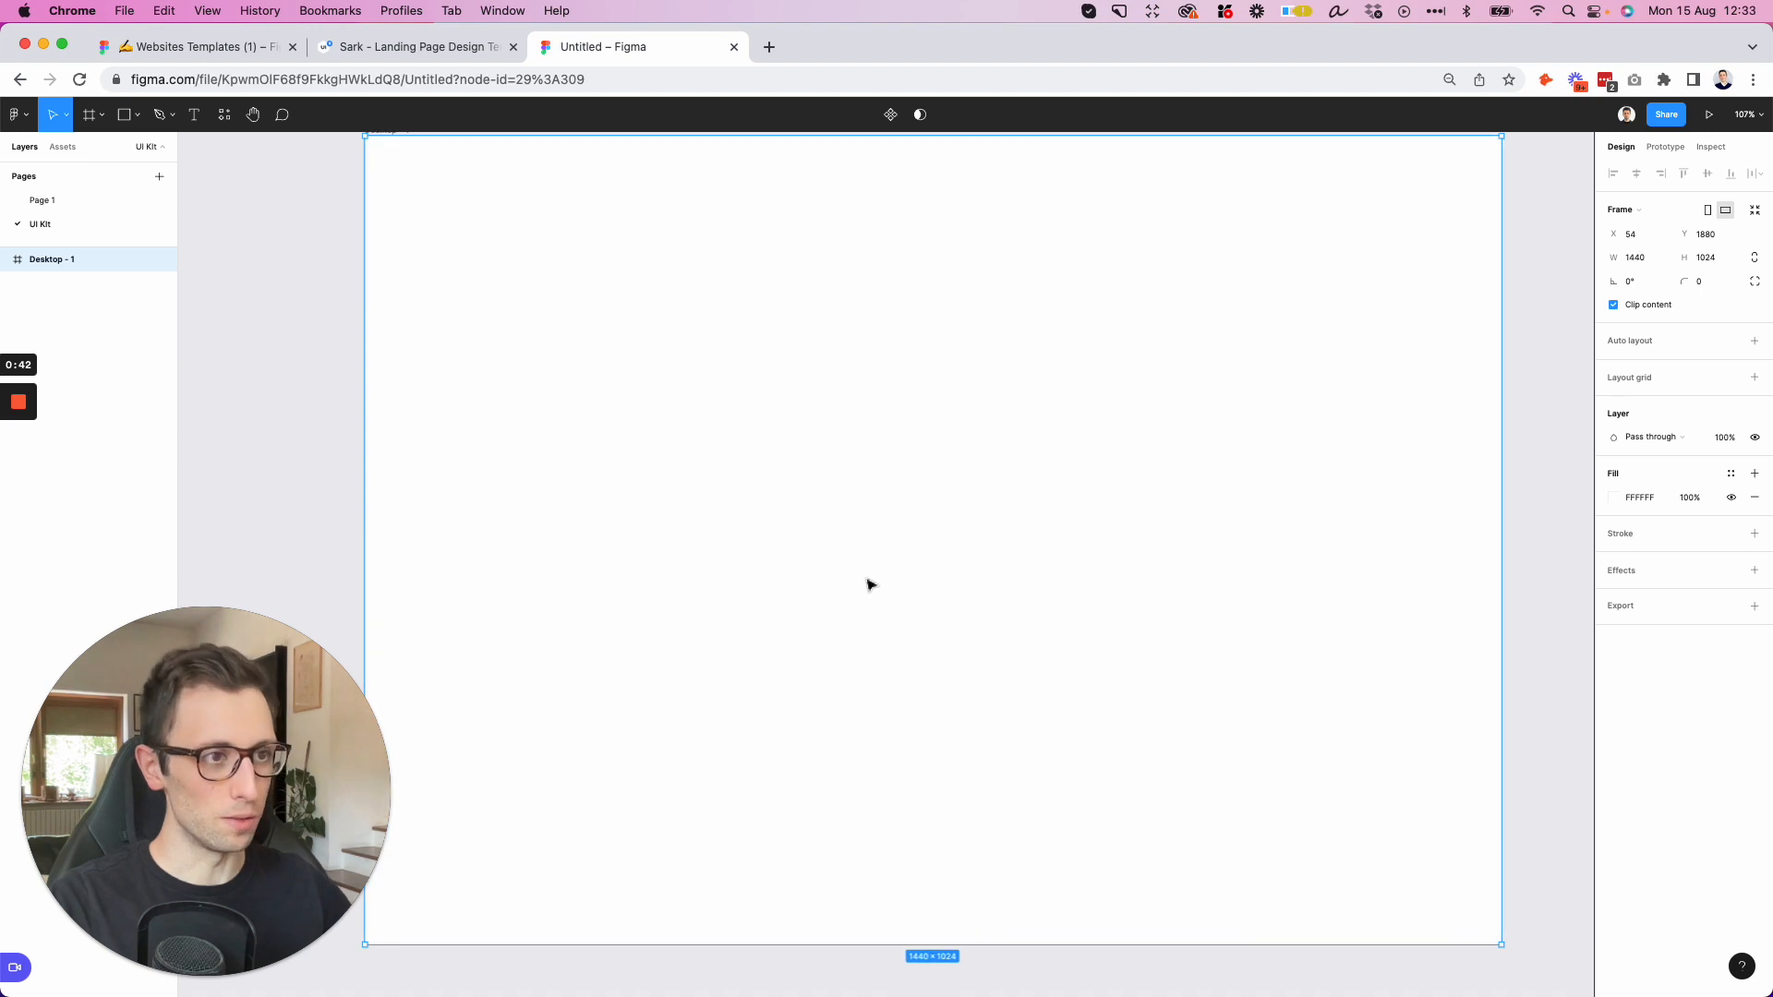
scroll(868, 584, "right", 1)
scroll(868, 584, "down", 2)
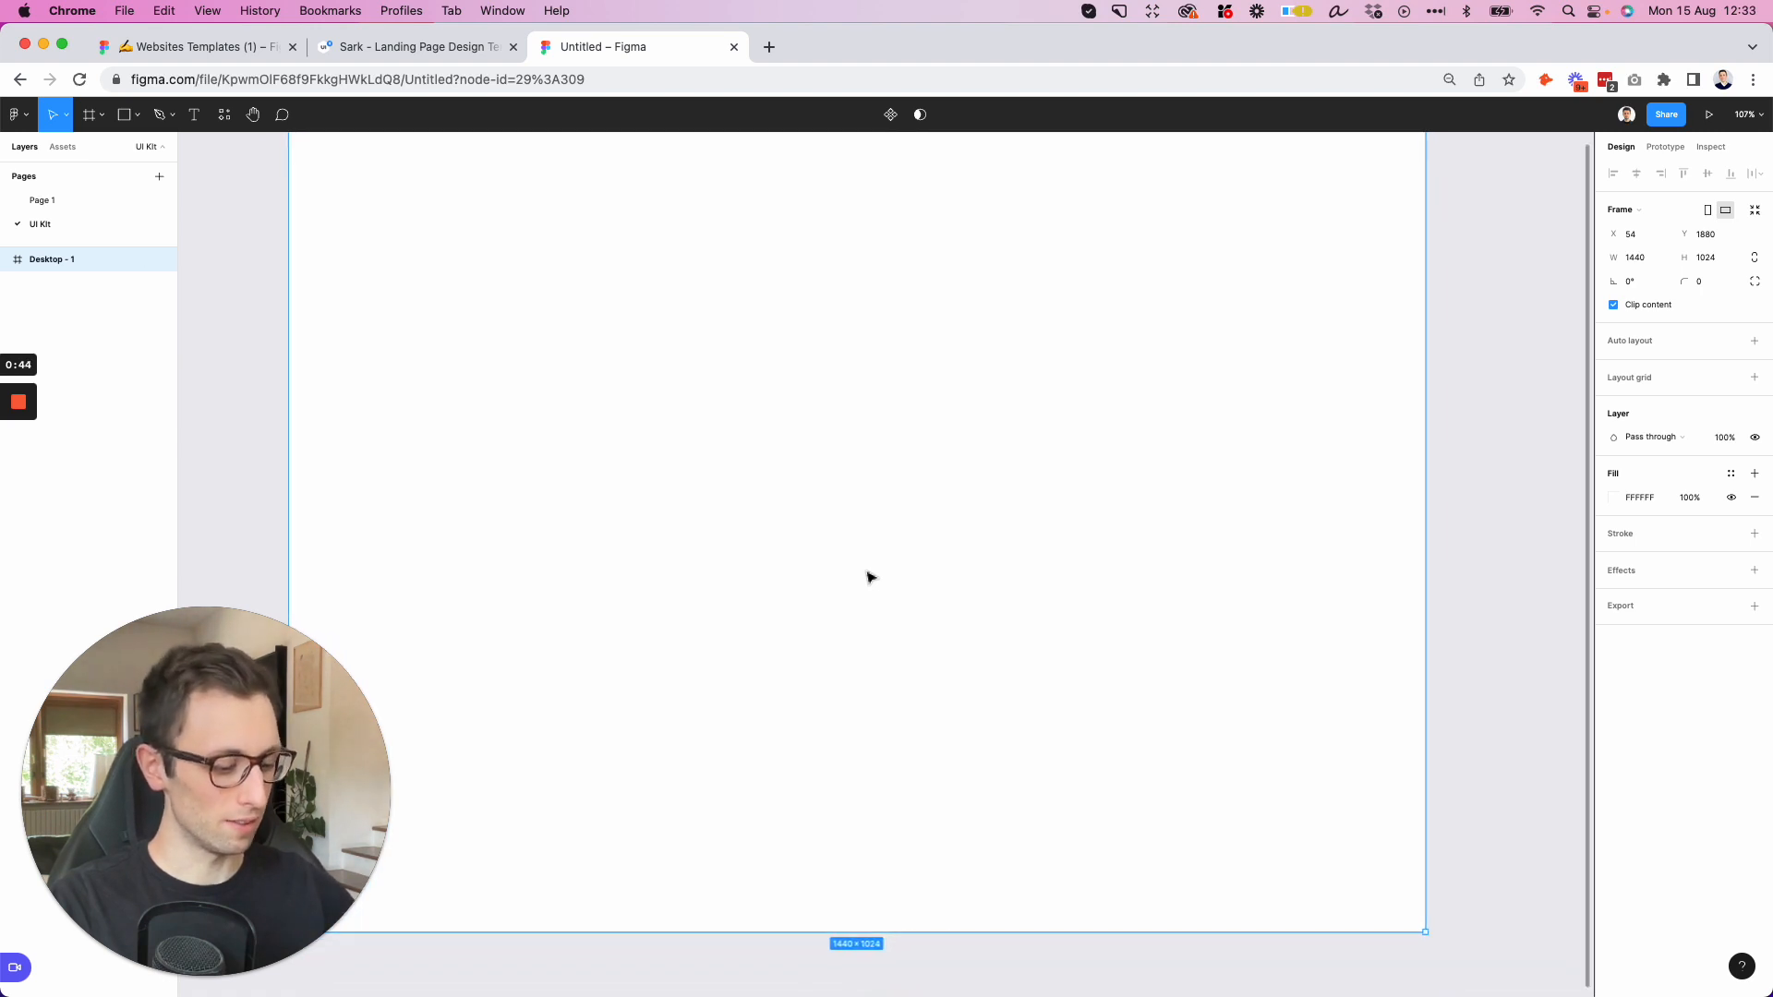
key("super+backslash")
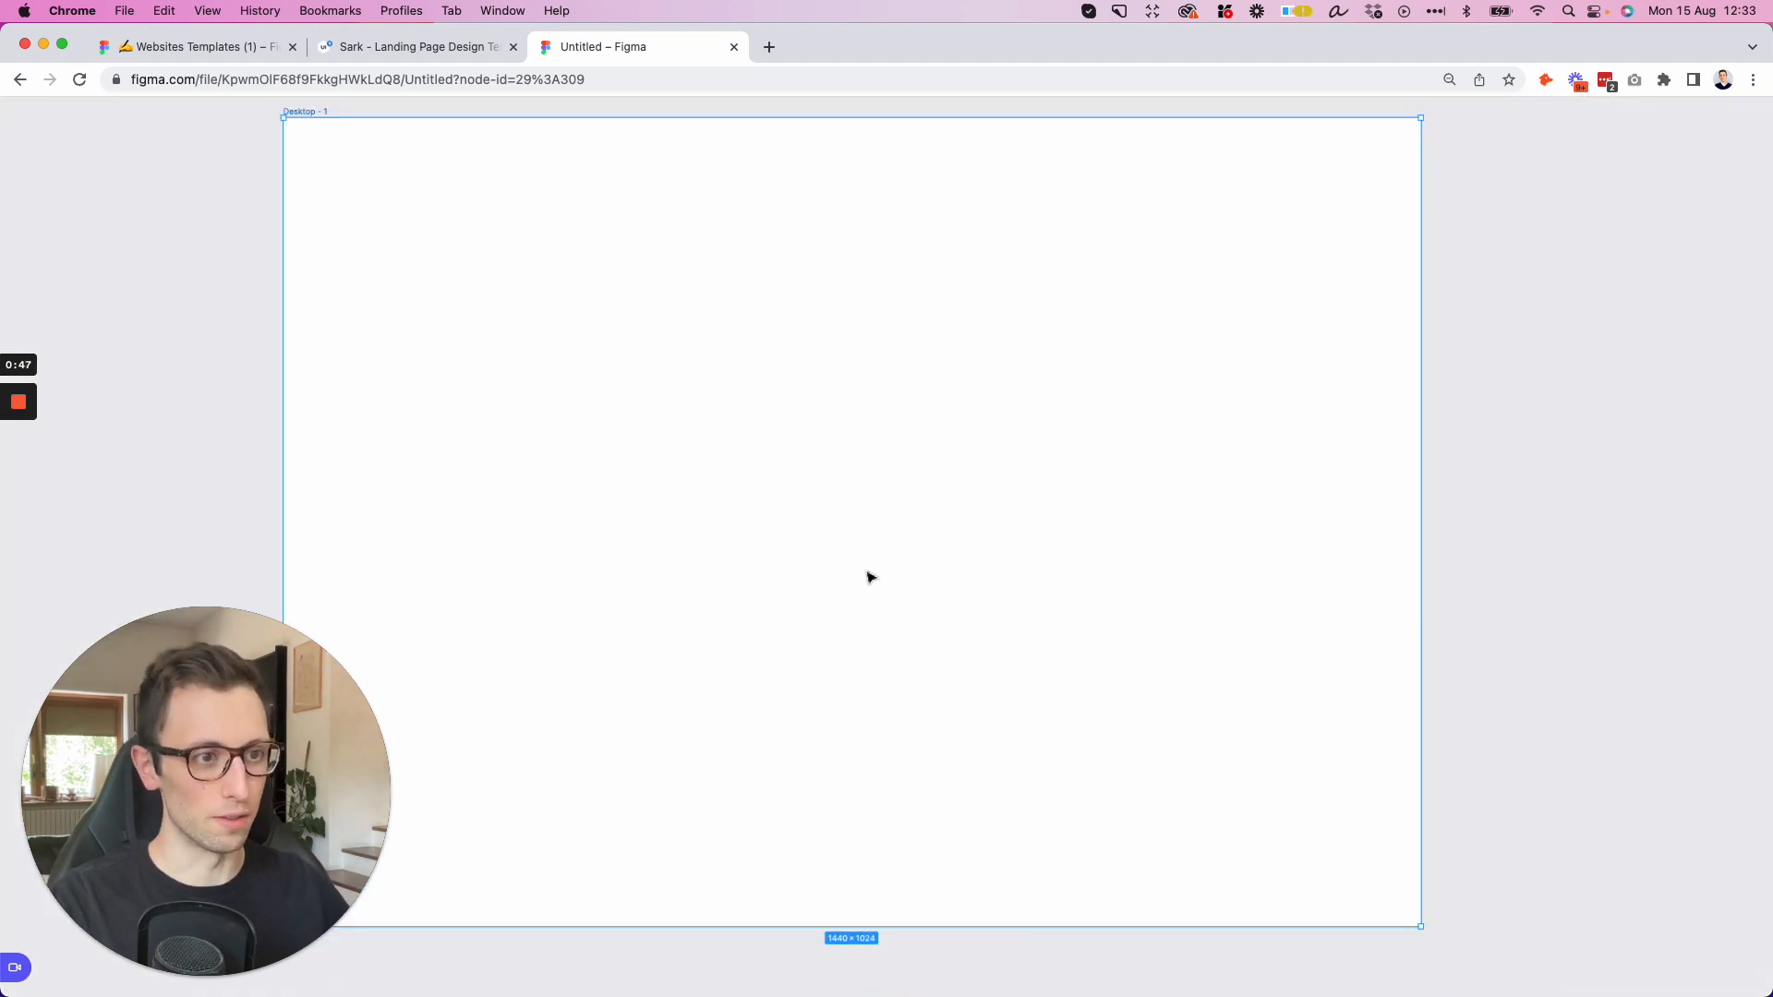
scroll(868, 577, "up", 1)
scroll(868, 577, "left", 1)
scroll(869, 578, "up", 2)
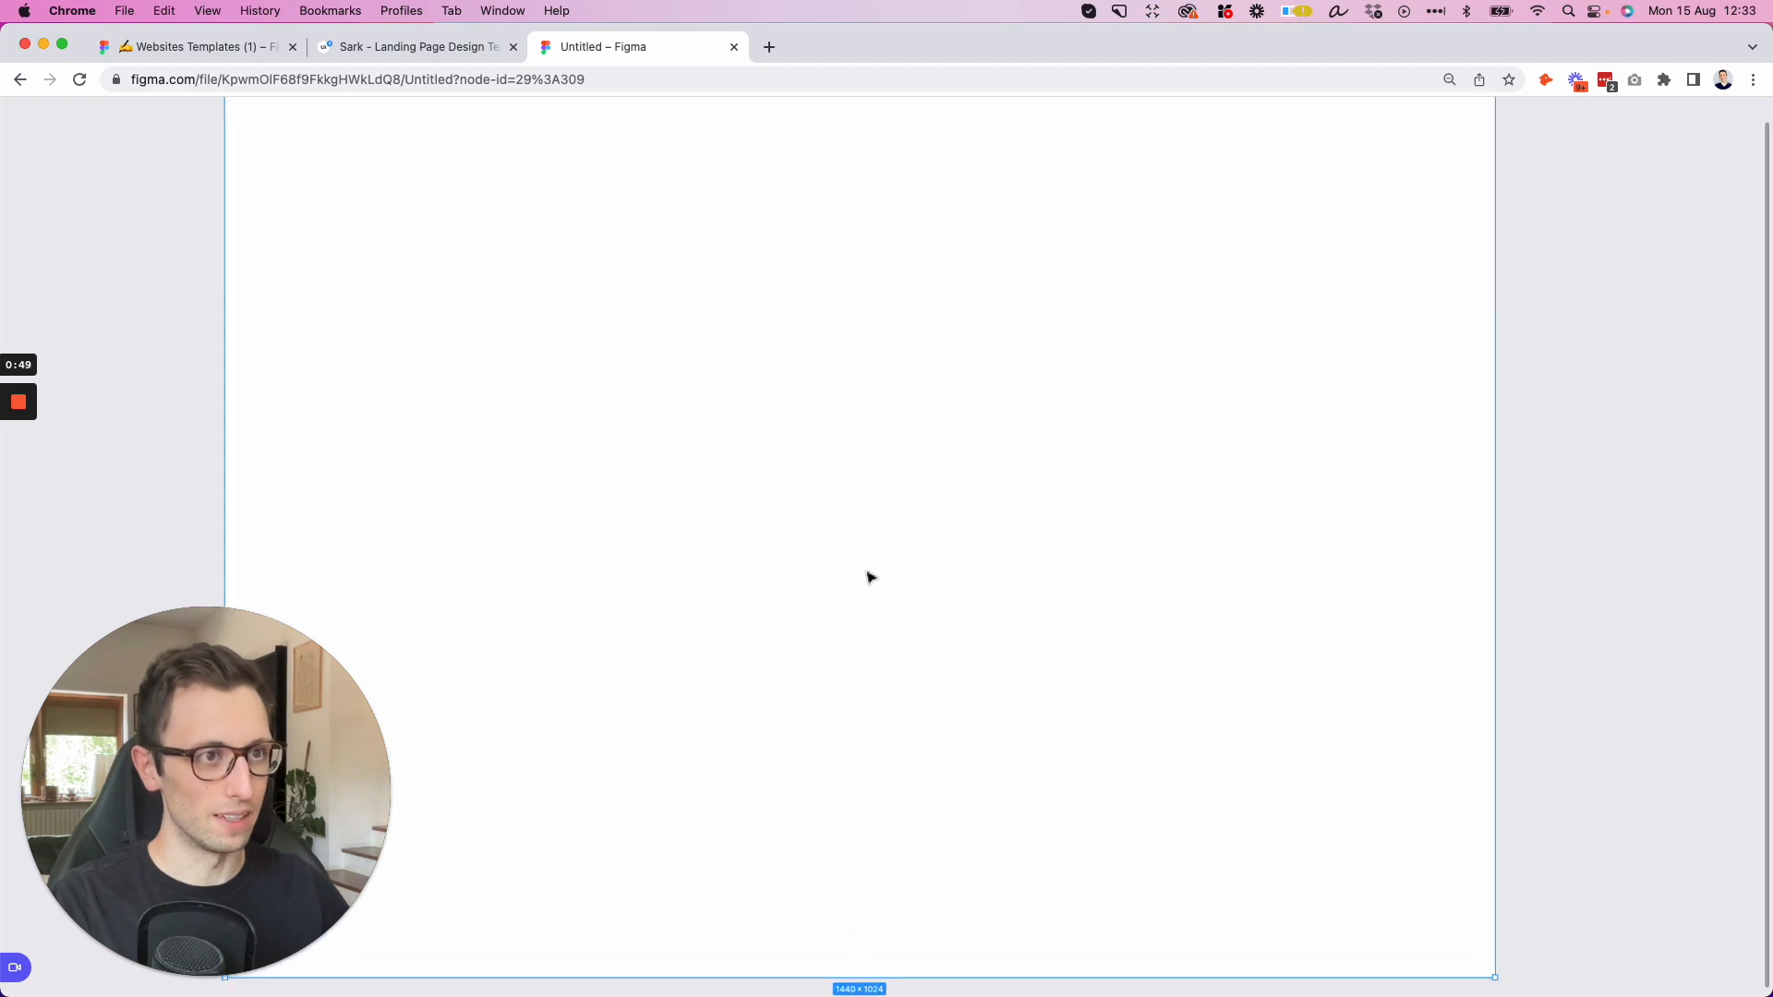
scroll(868, 577, "up", 1)
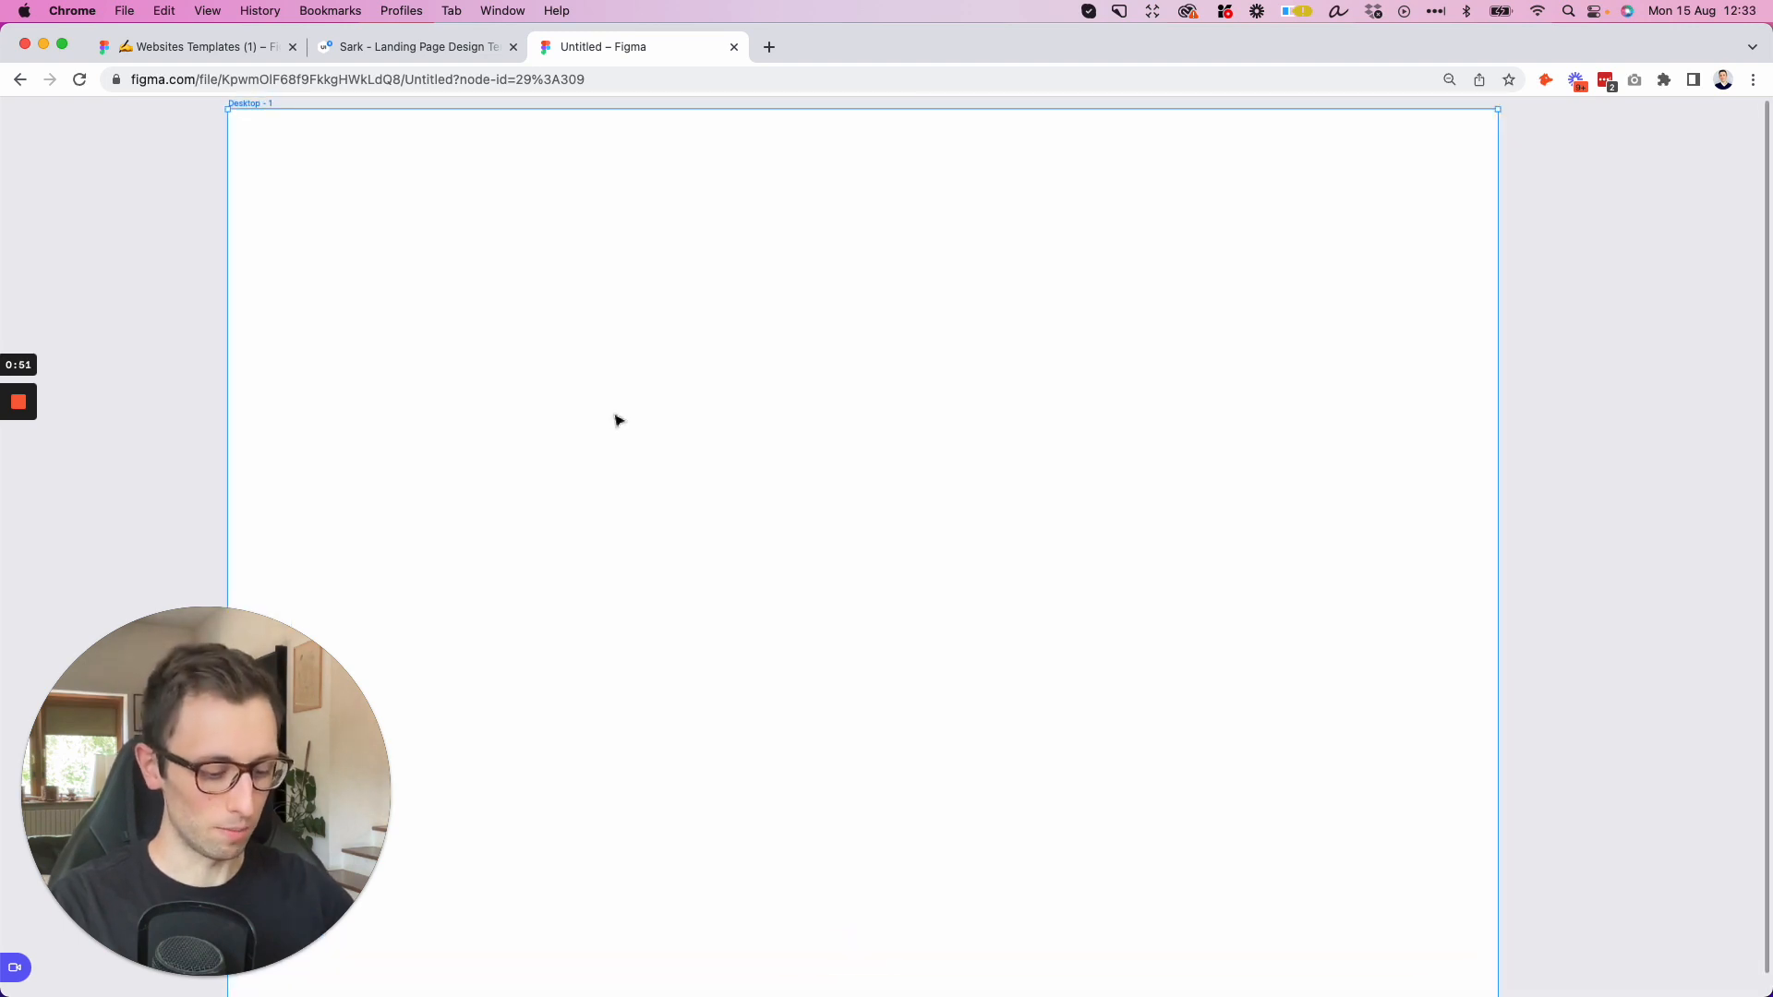
scroll(616, 417, "up", 3)
scroll(616, 417, "left", 1)
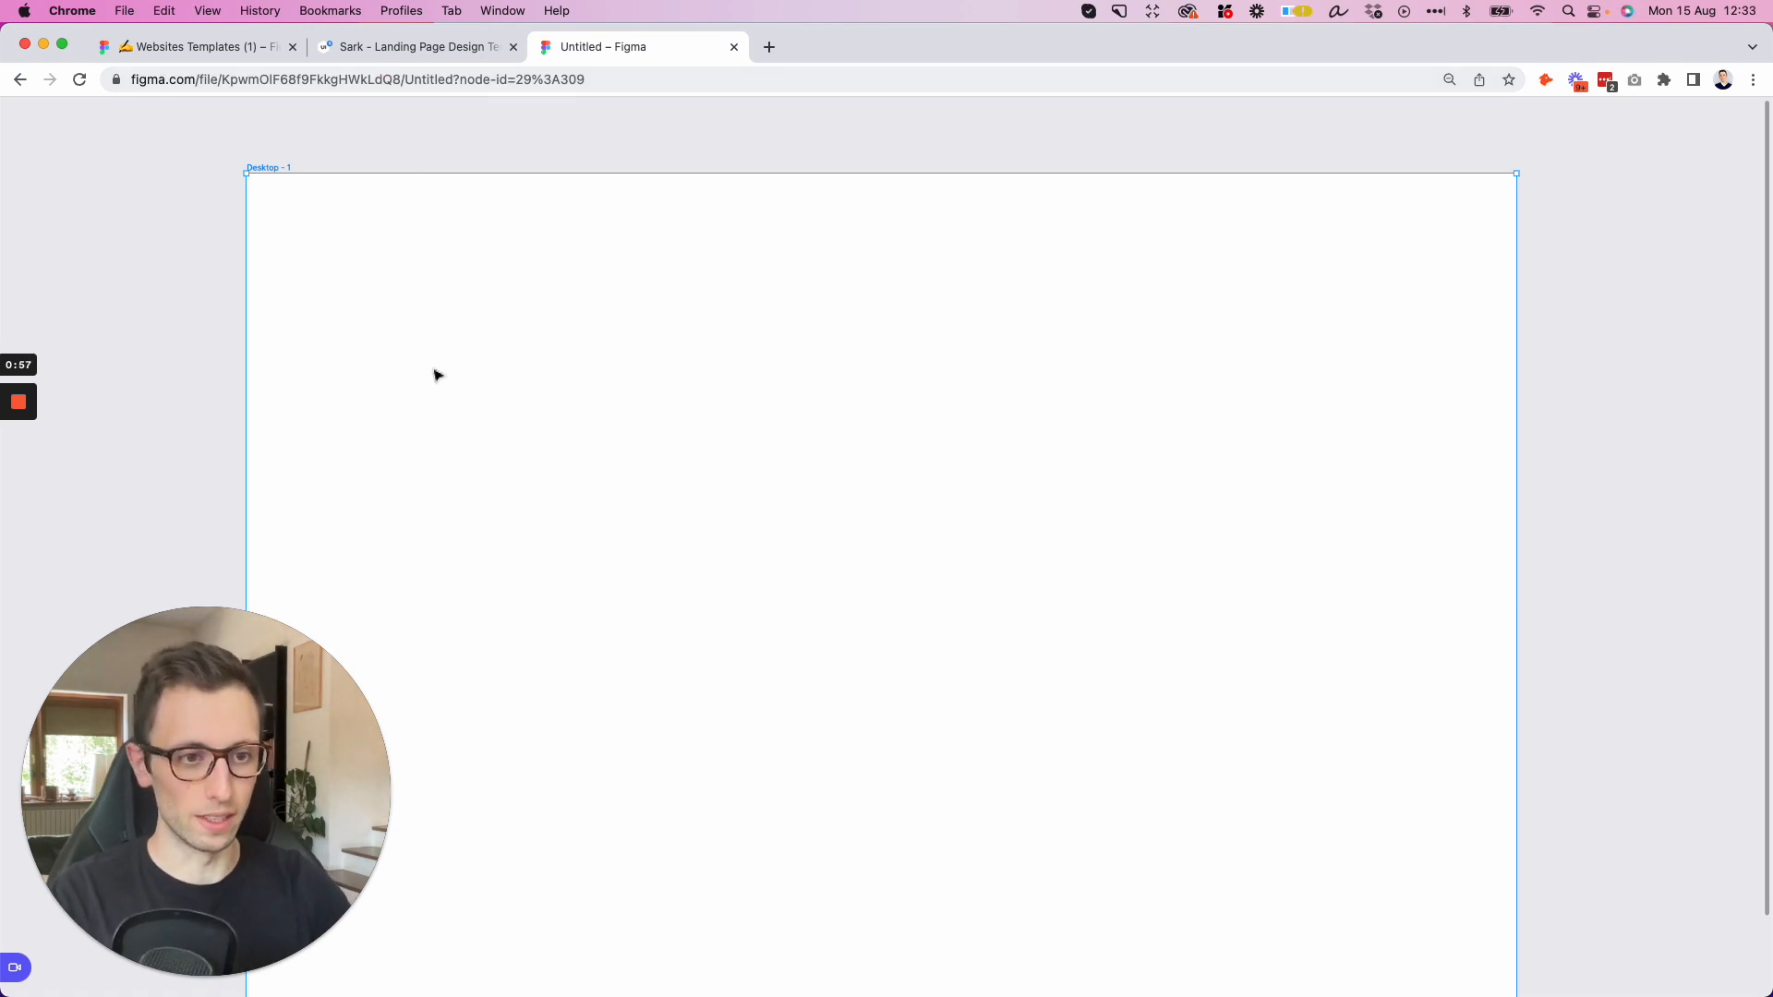
key("super+backslash")
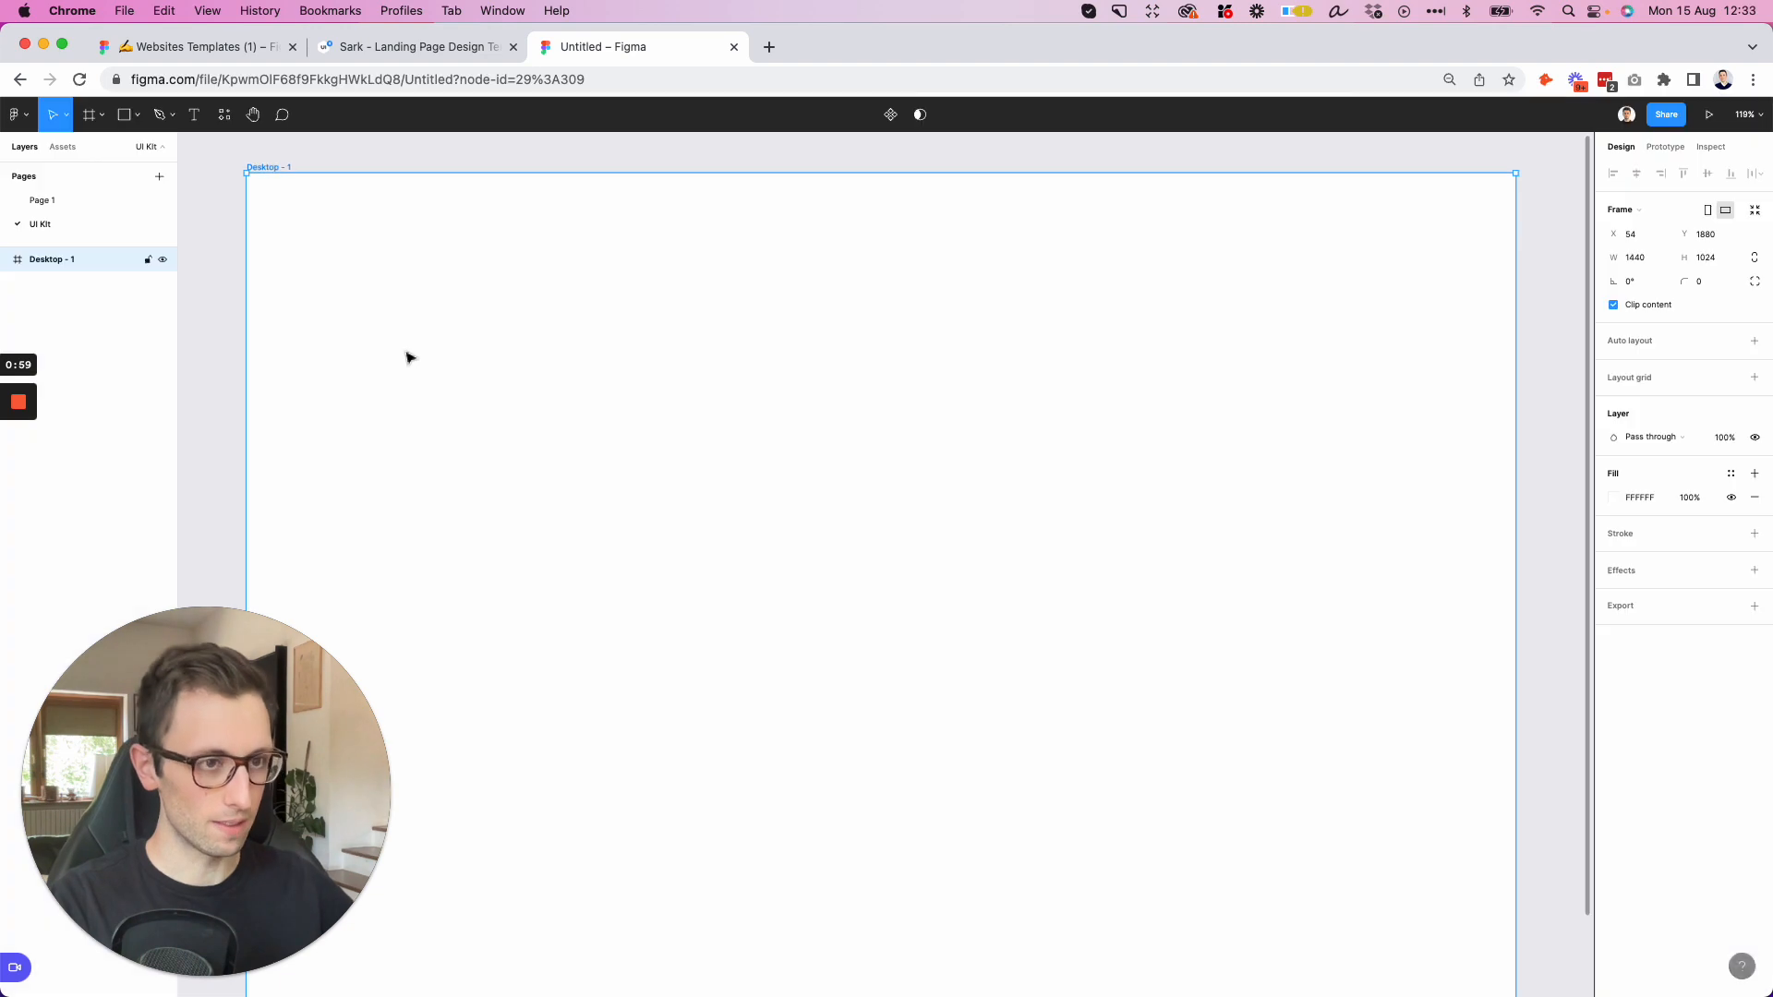
Add a text layer reading "Sark" near the top-left corner of the desktop frame
key("t")
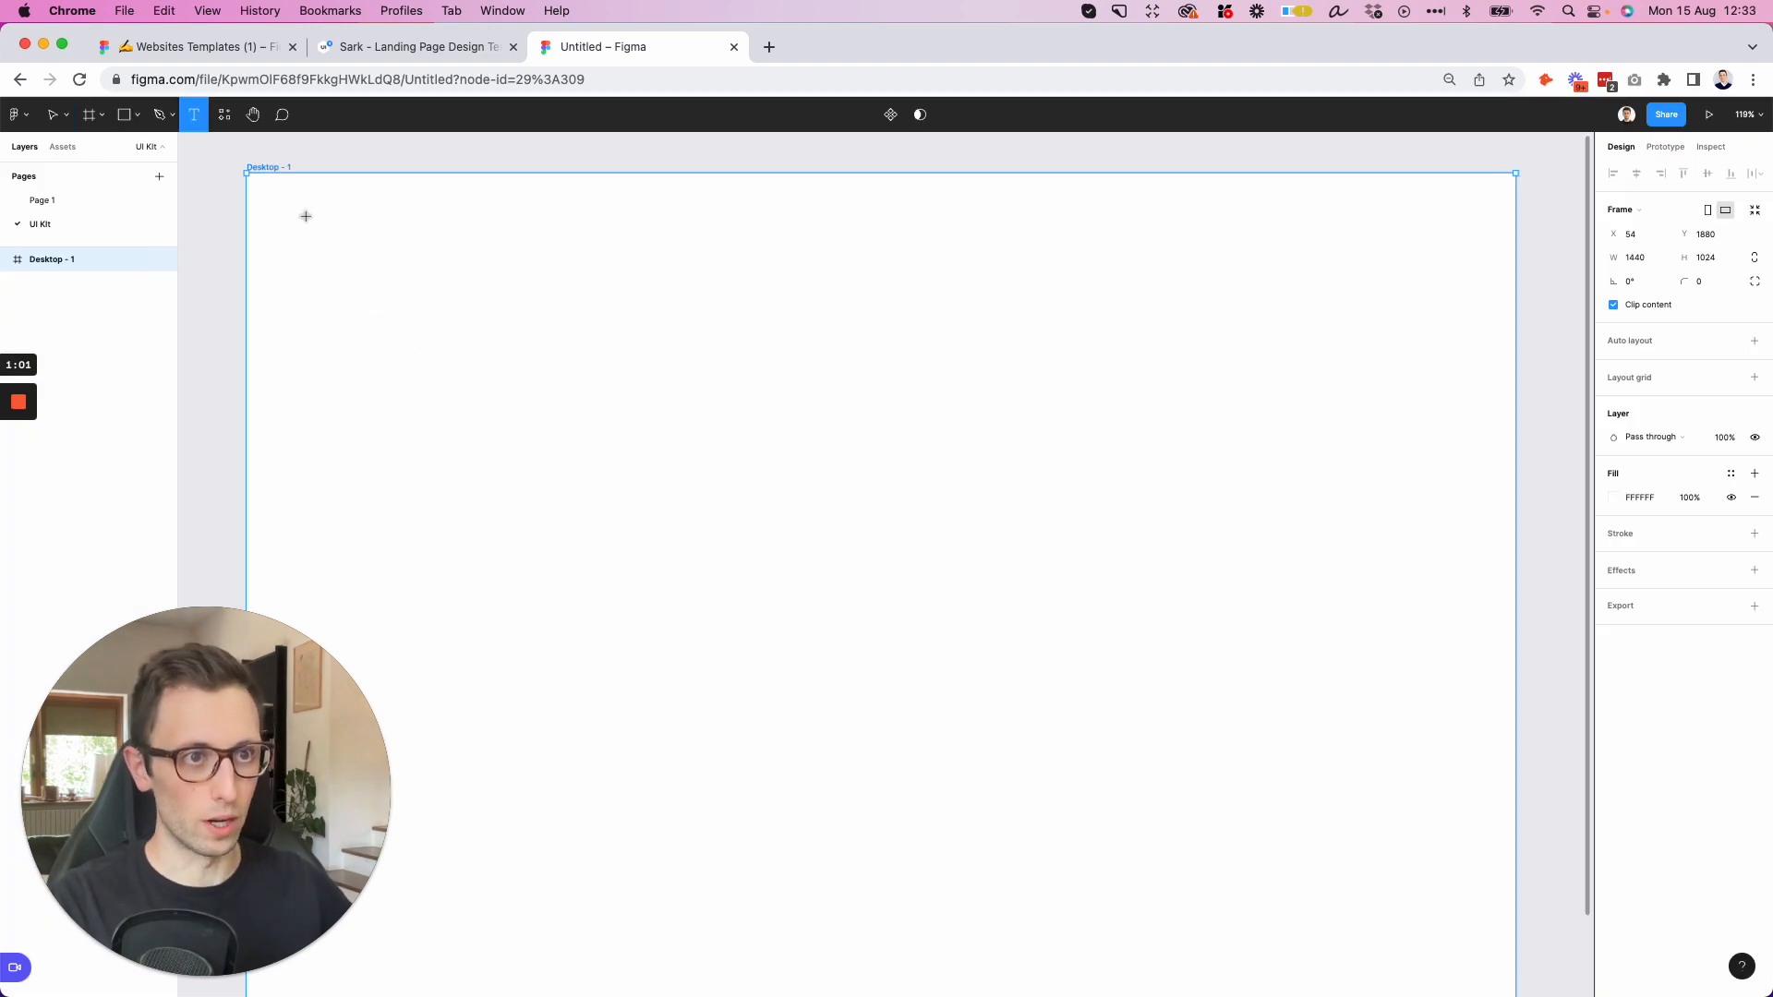
left_click(306, 216)
type("Sark")
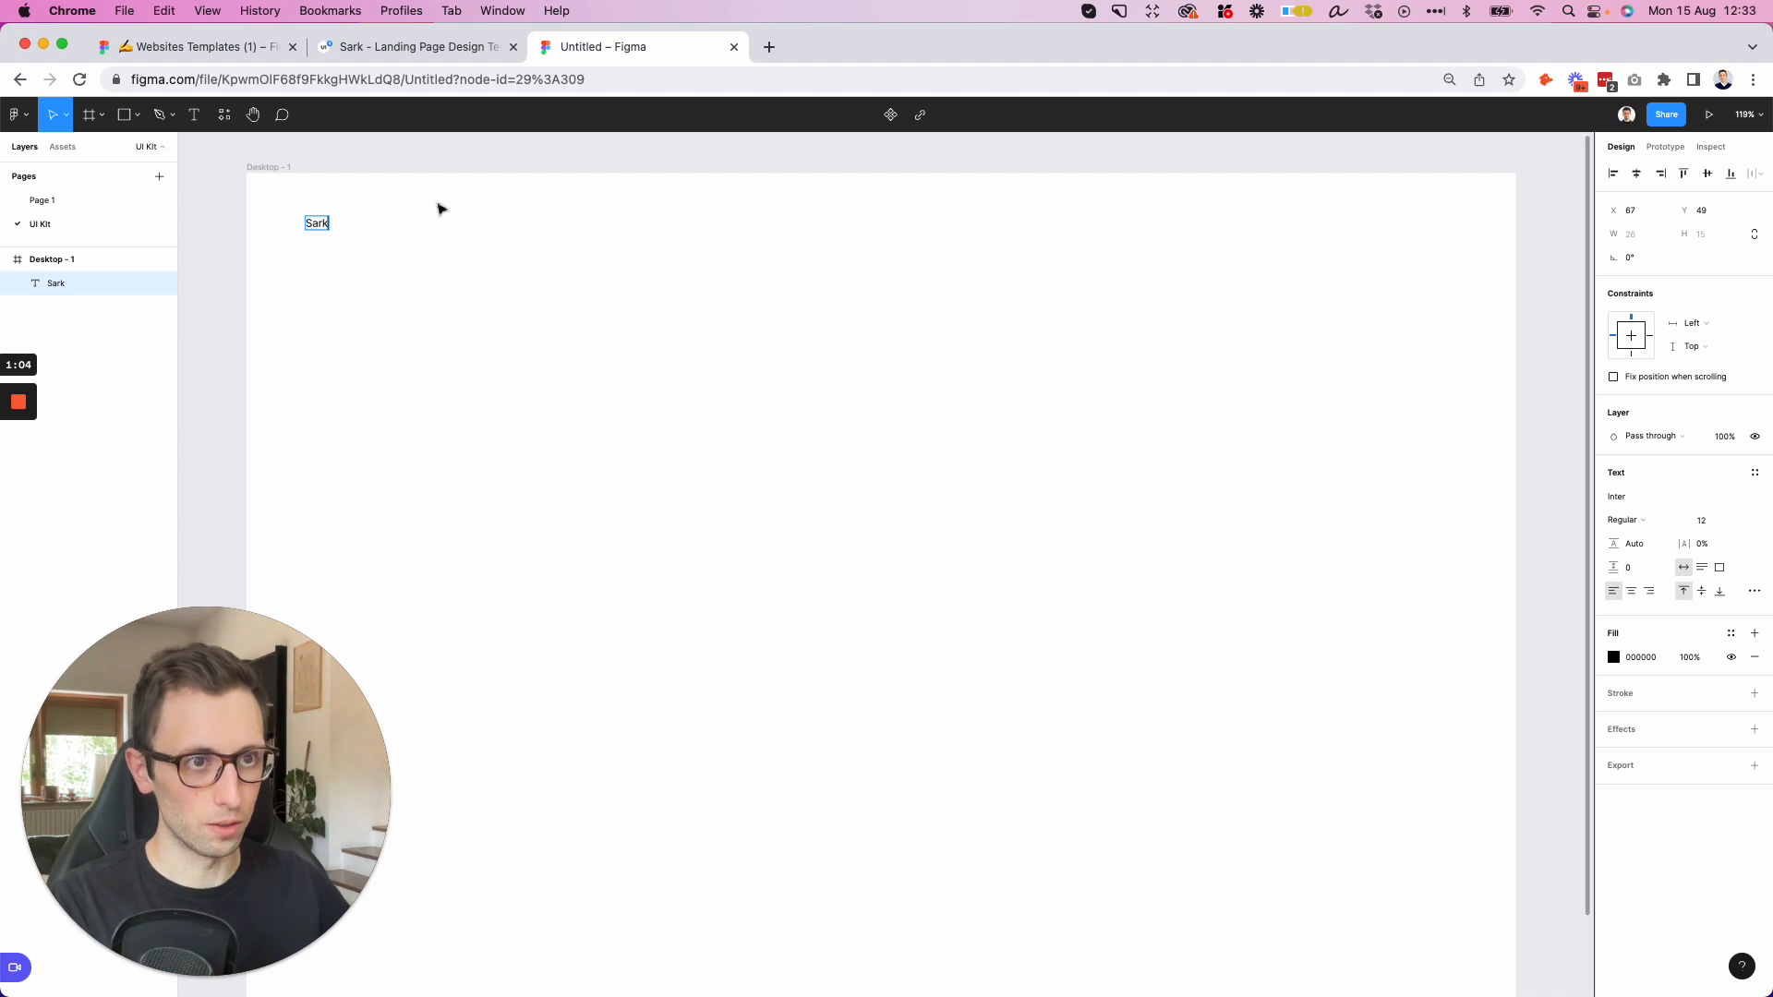
key("Escape")
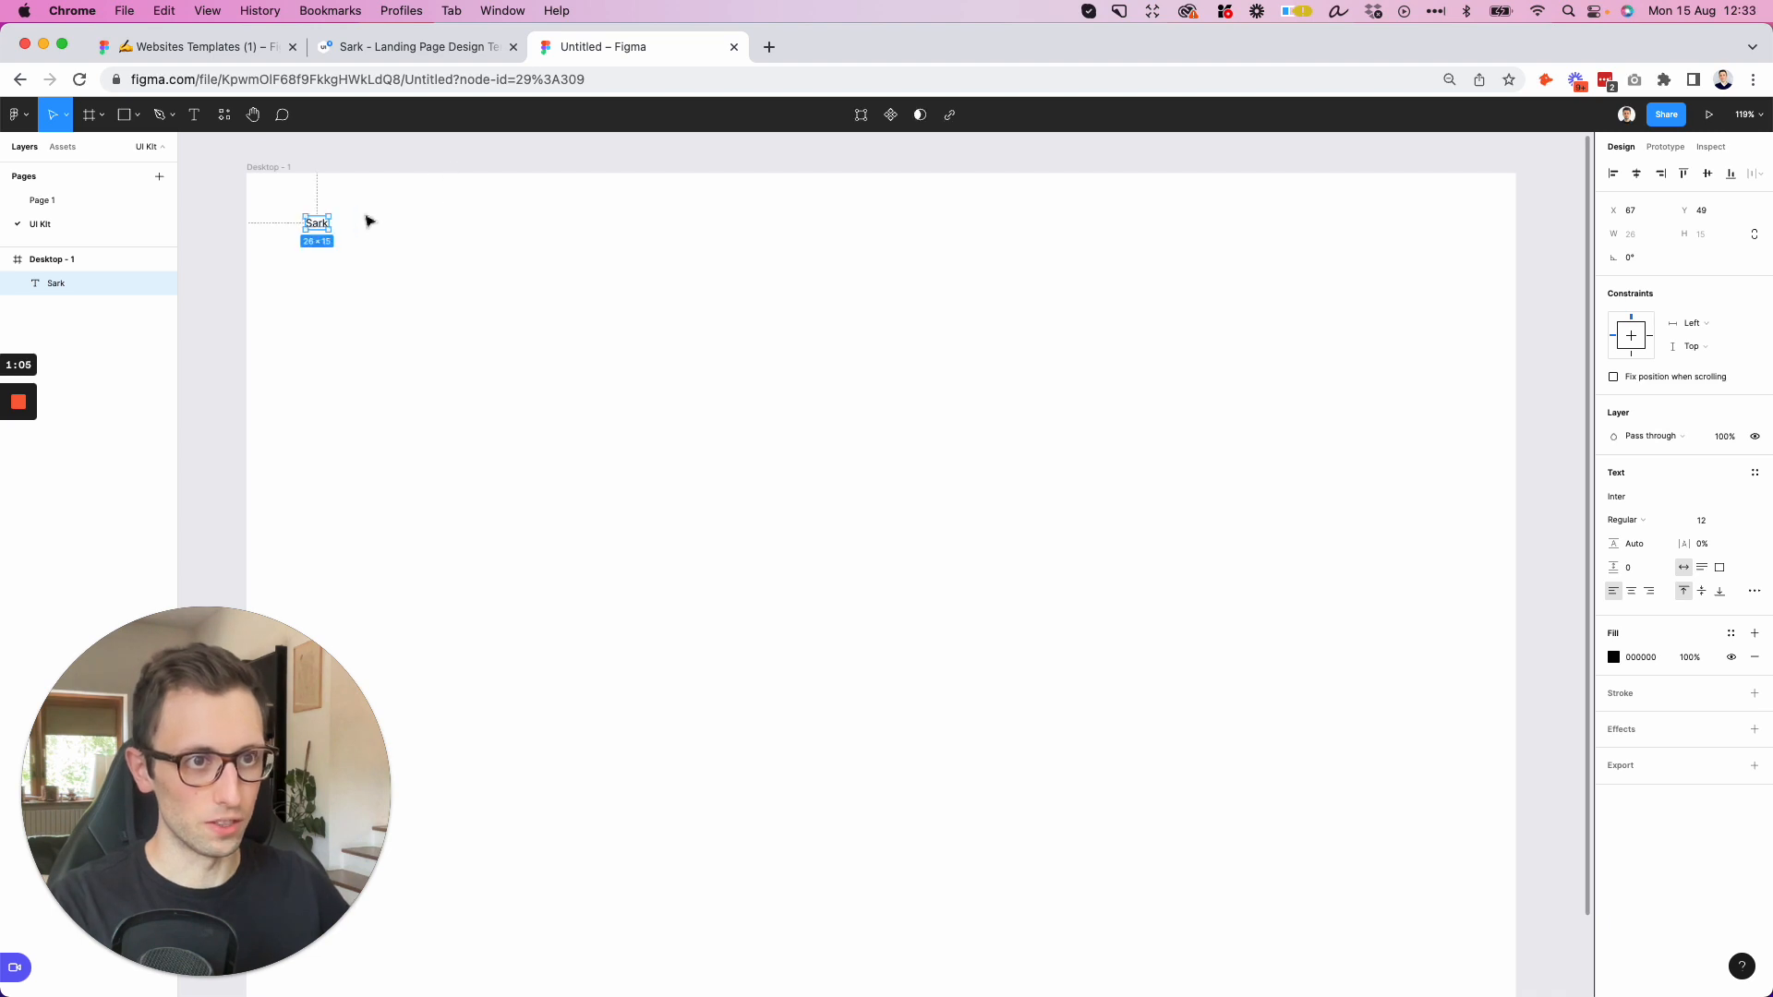
Set the font size of the Sark text to 22
scroll(332, 249, "up", 3)
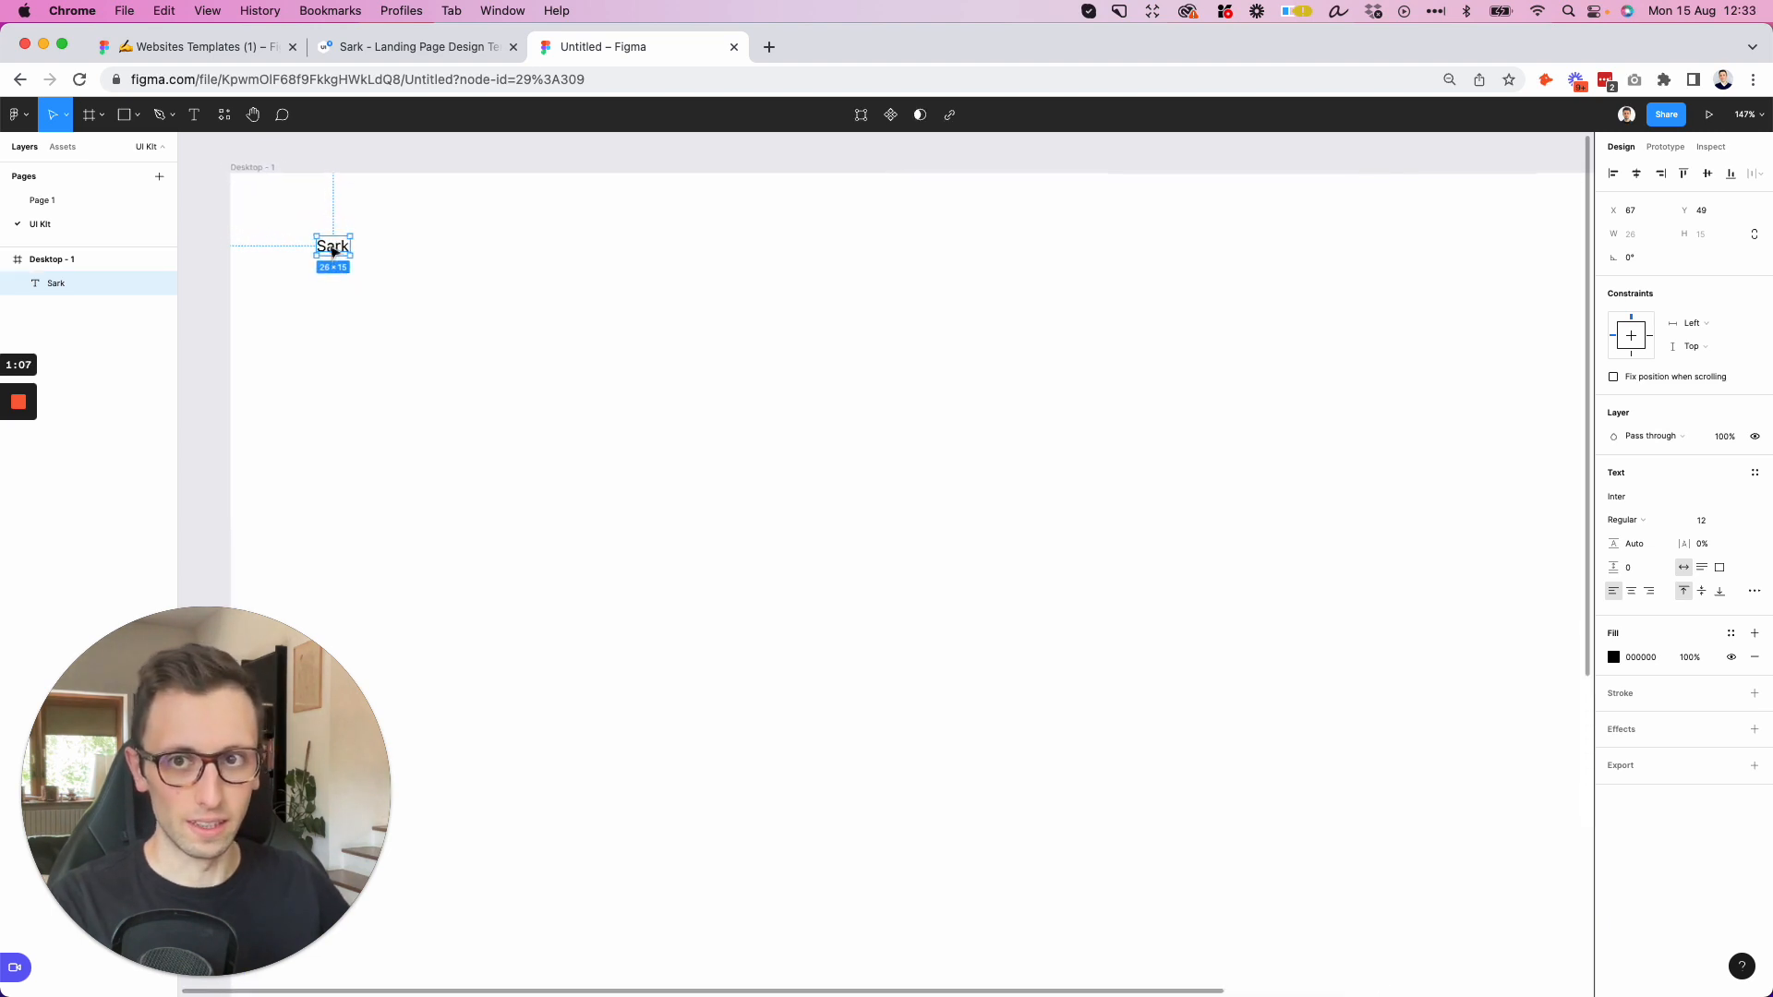
scroll(397, 273, "up", 2)
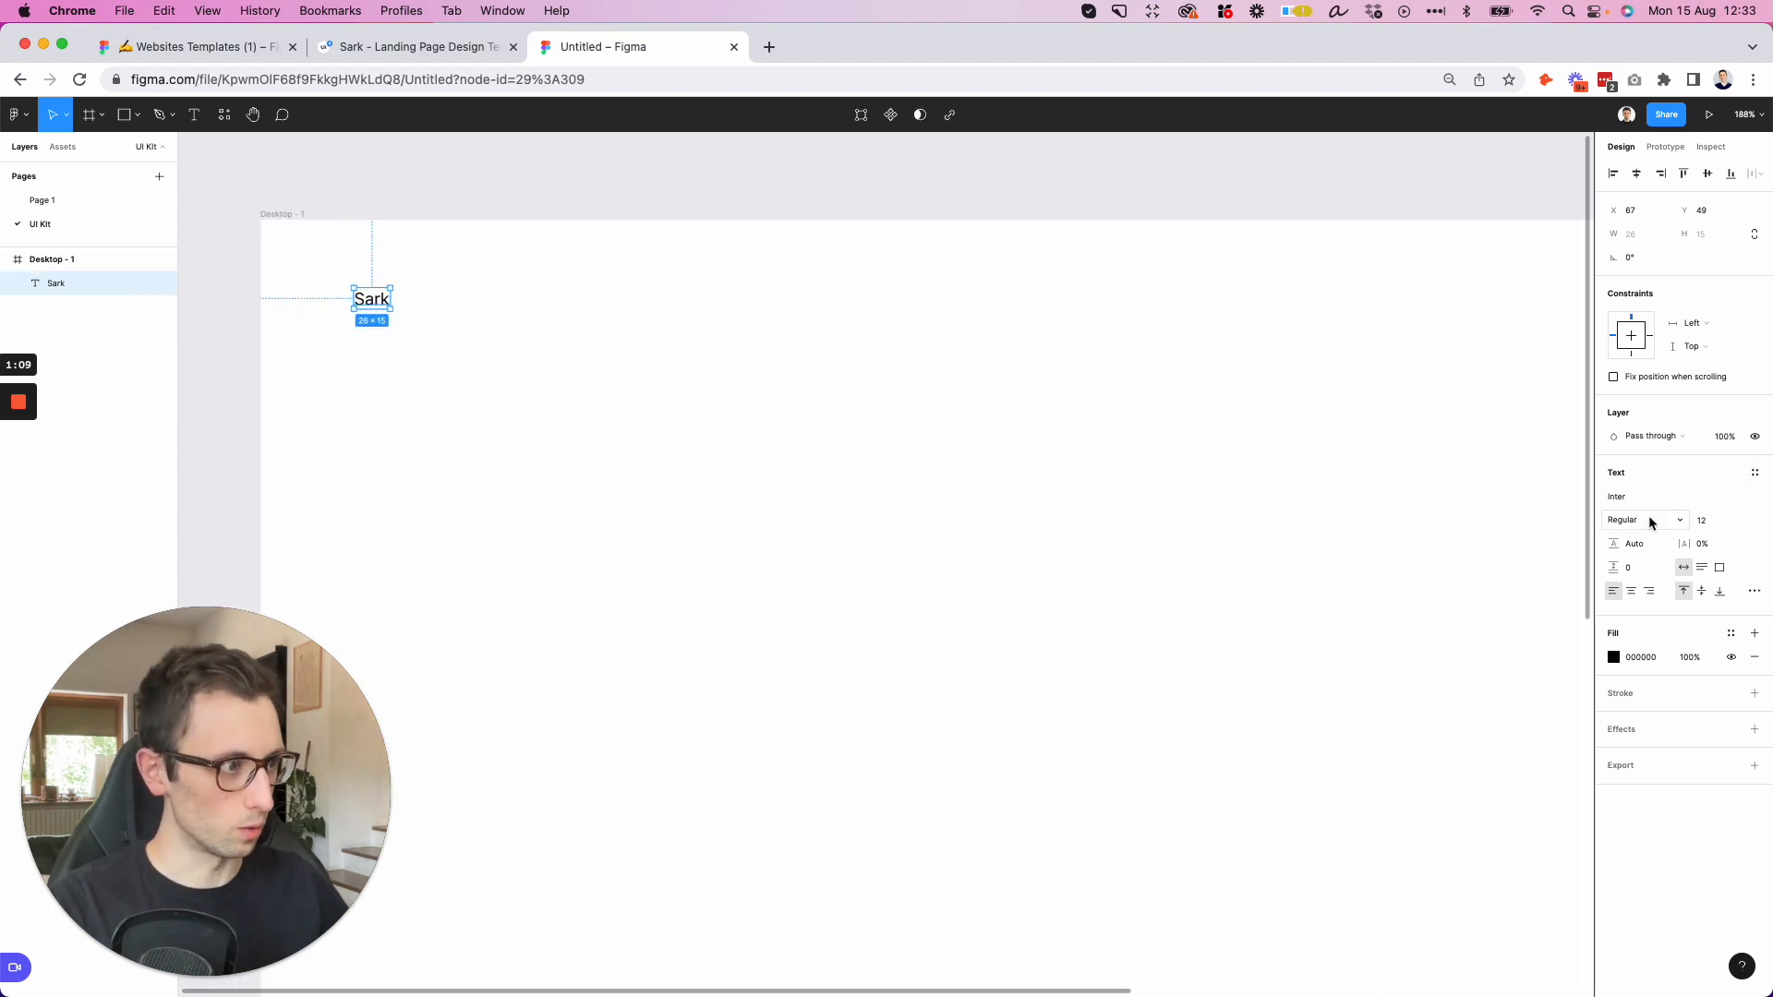
left_click(1709, 522)
type("22")
key("Return")
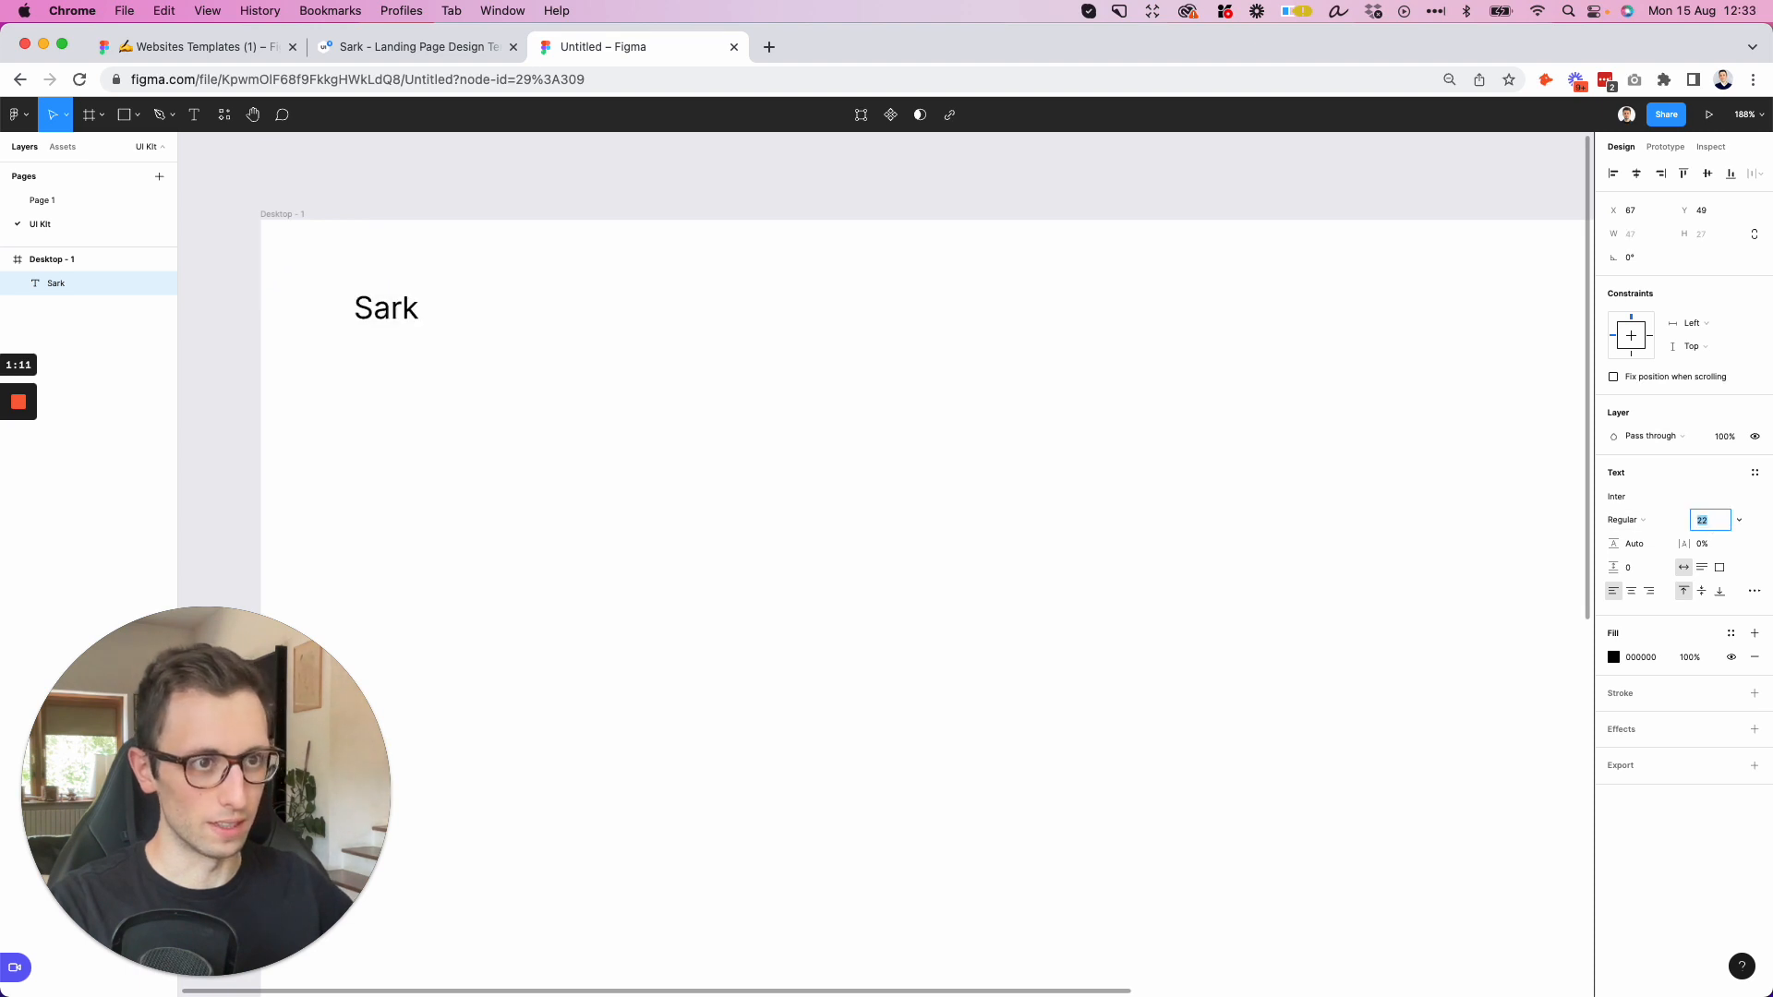
Switch to the Websites Templates file and examine the font settings of the Support Desk hero heading "Delight your customers with happy elements"
left_click(193, 45)
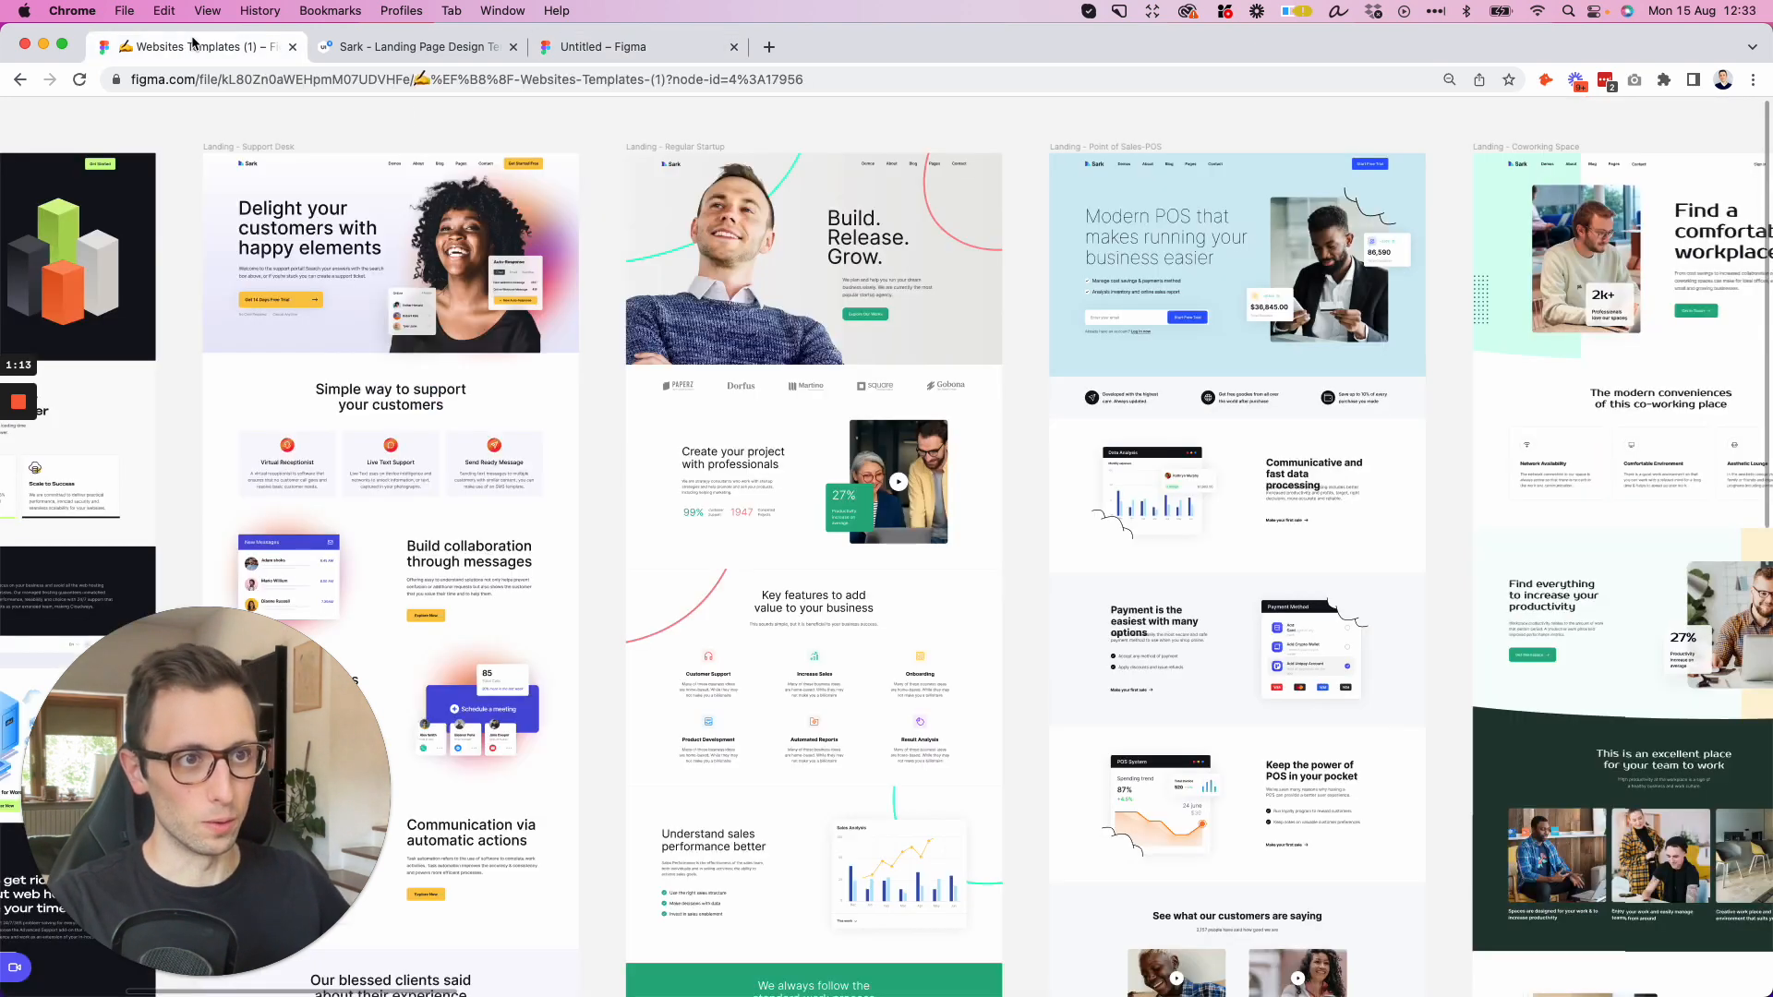
left_click(342, 180)
key("shift+2")
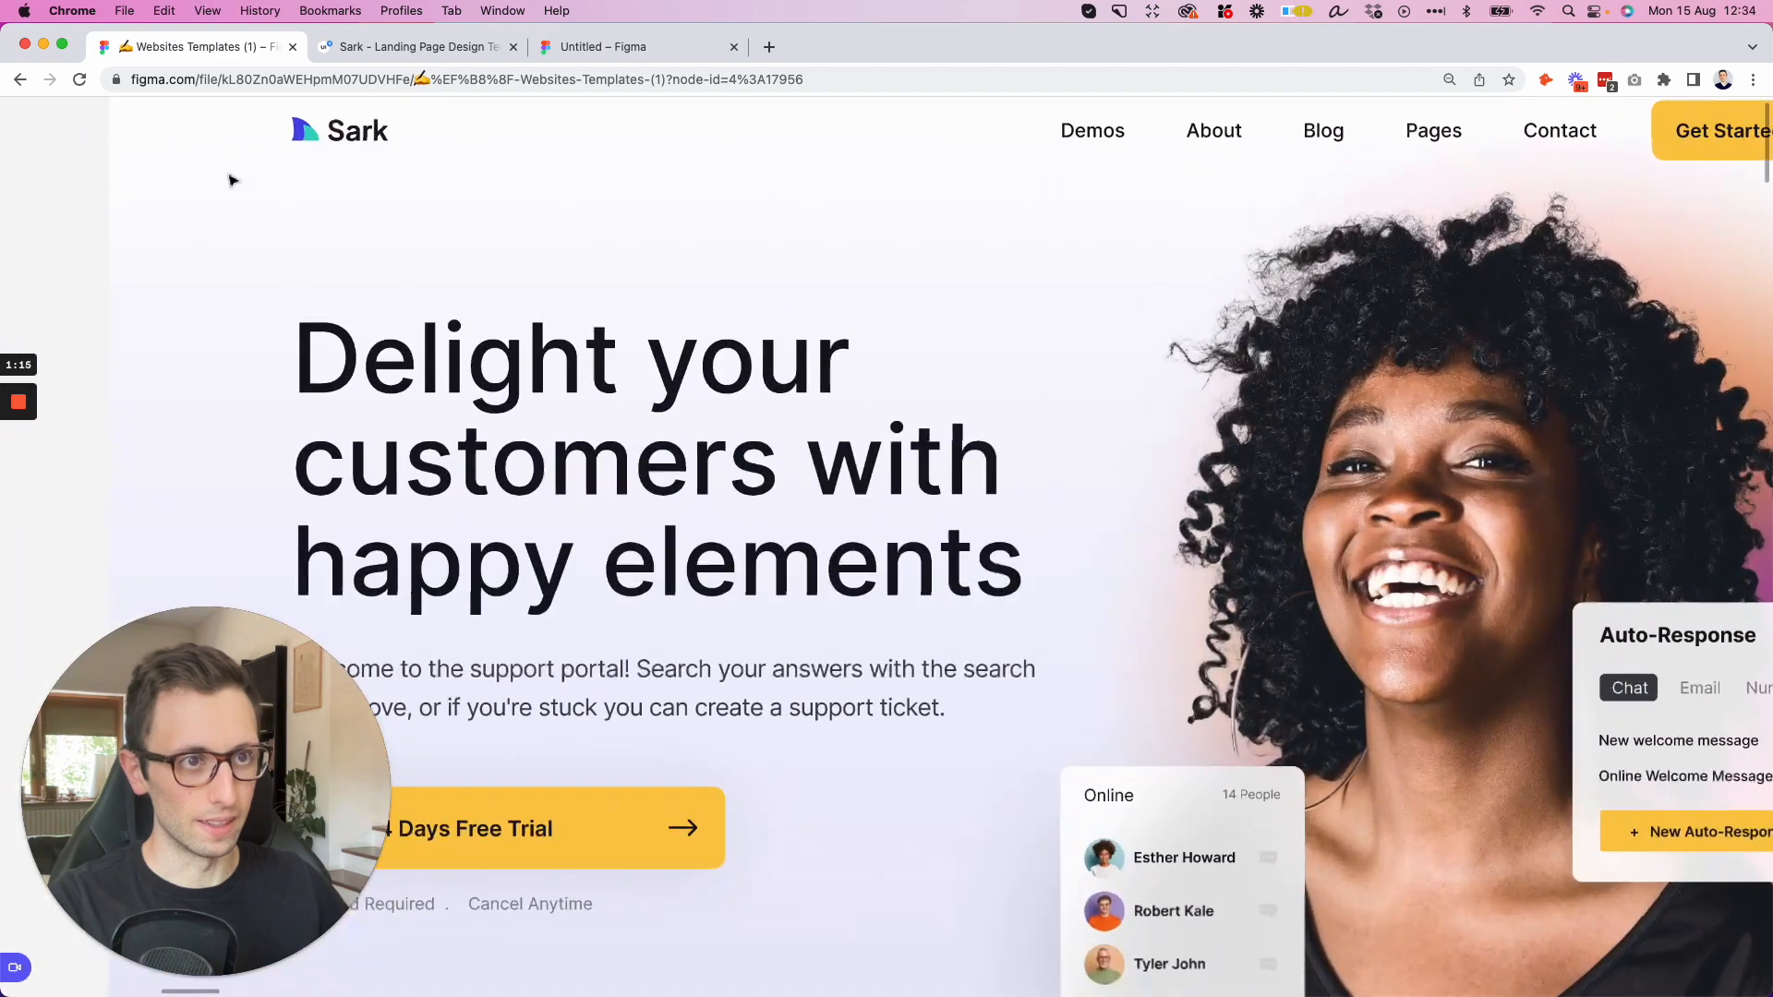
scroll(235, 181, "up", 1)
scroll(235, 181, "left", 1)
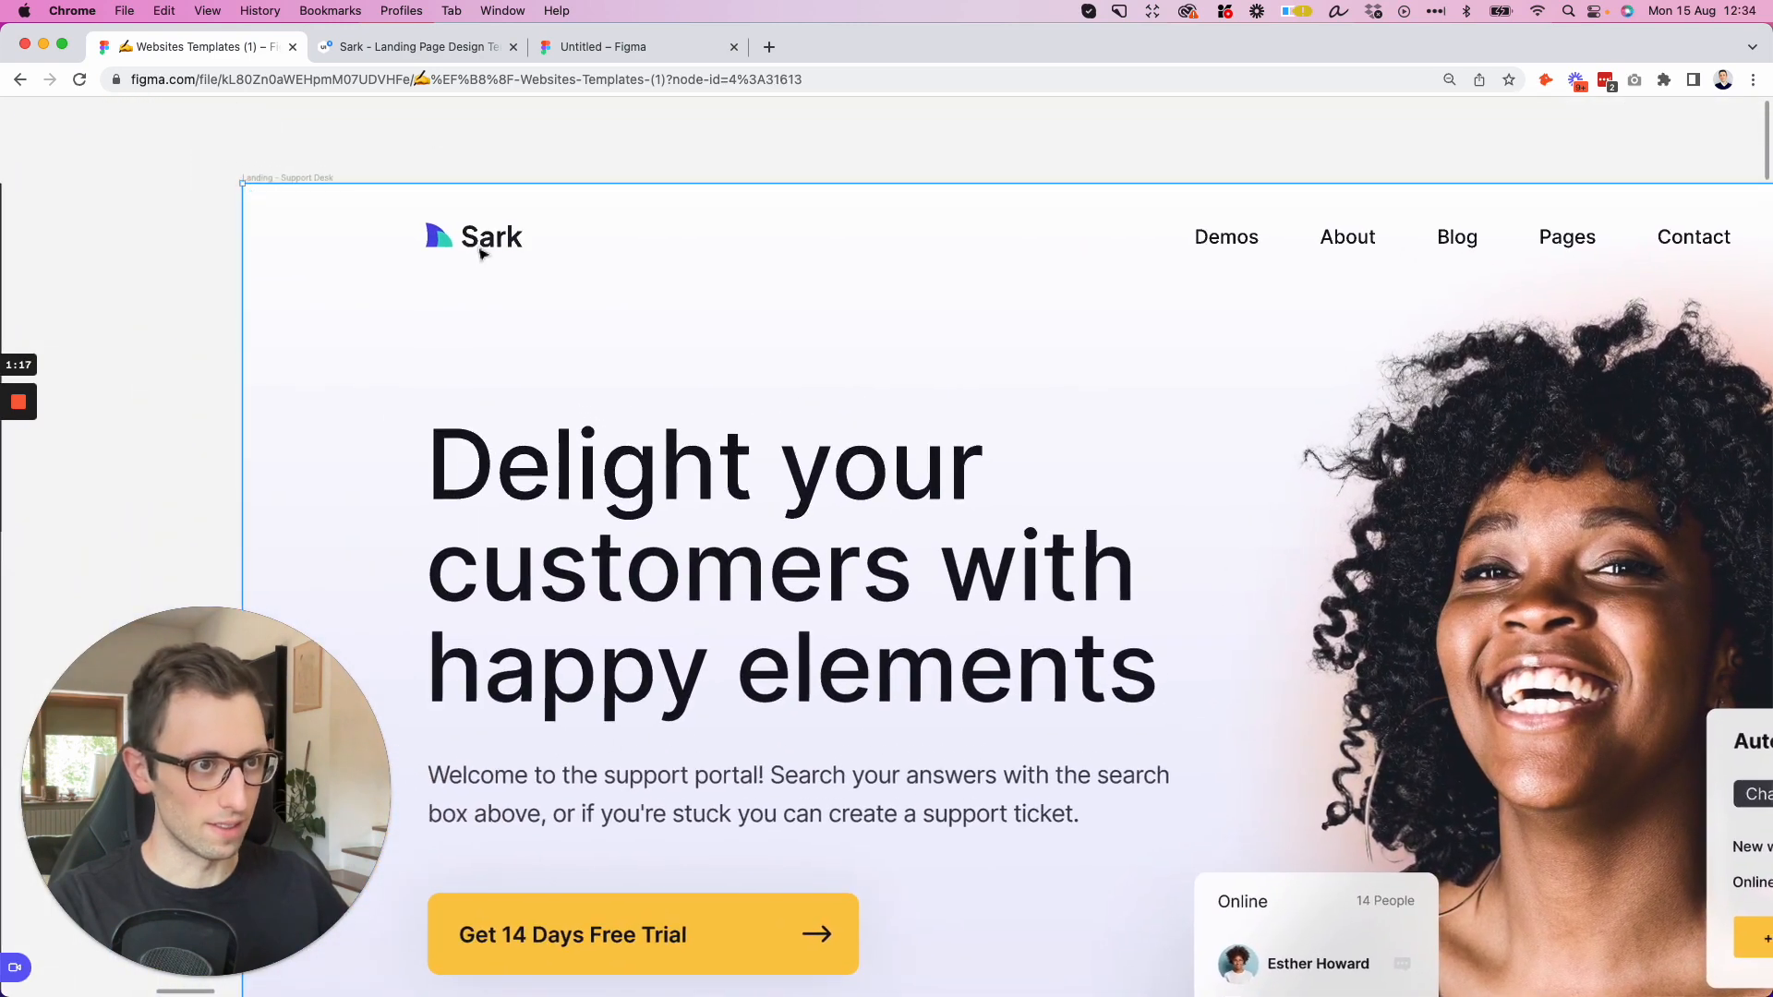
left_click(570, 555)
key("super+backslash")
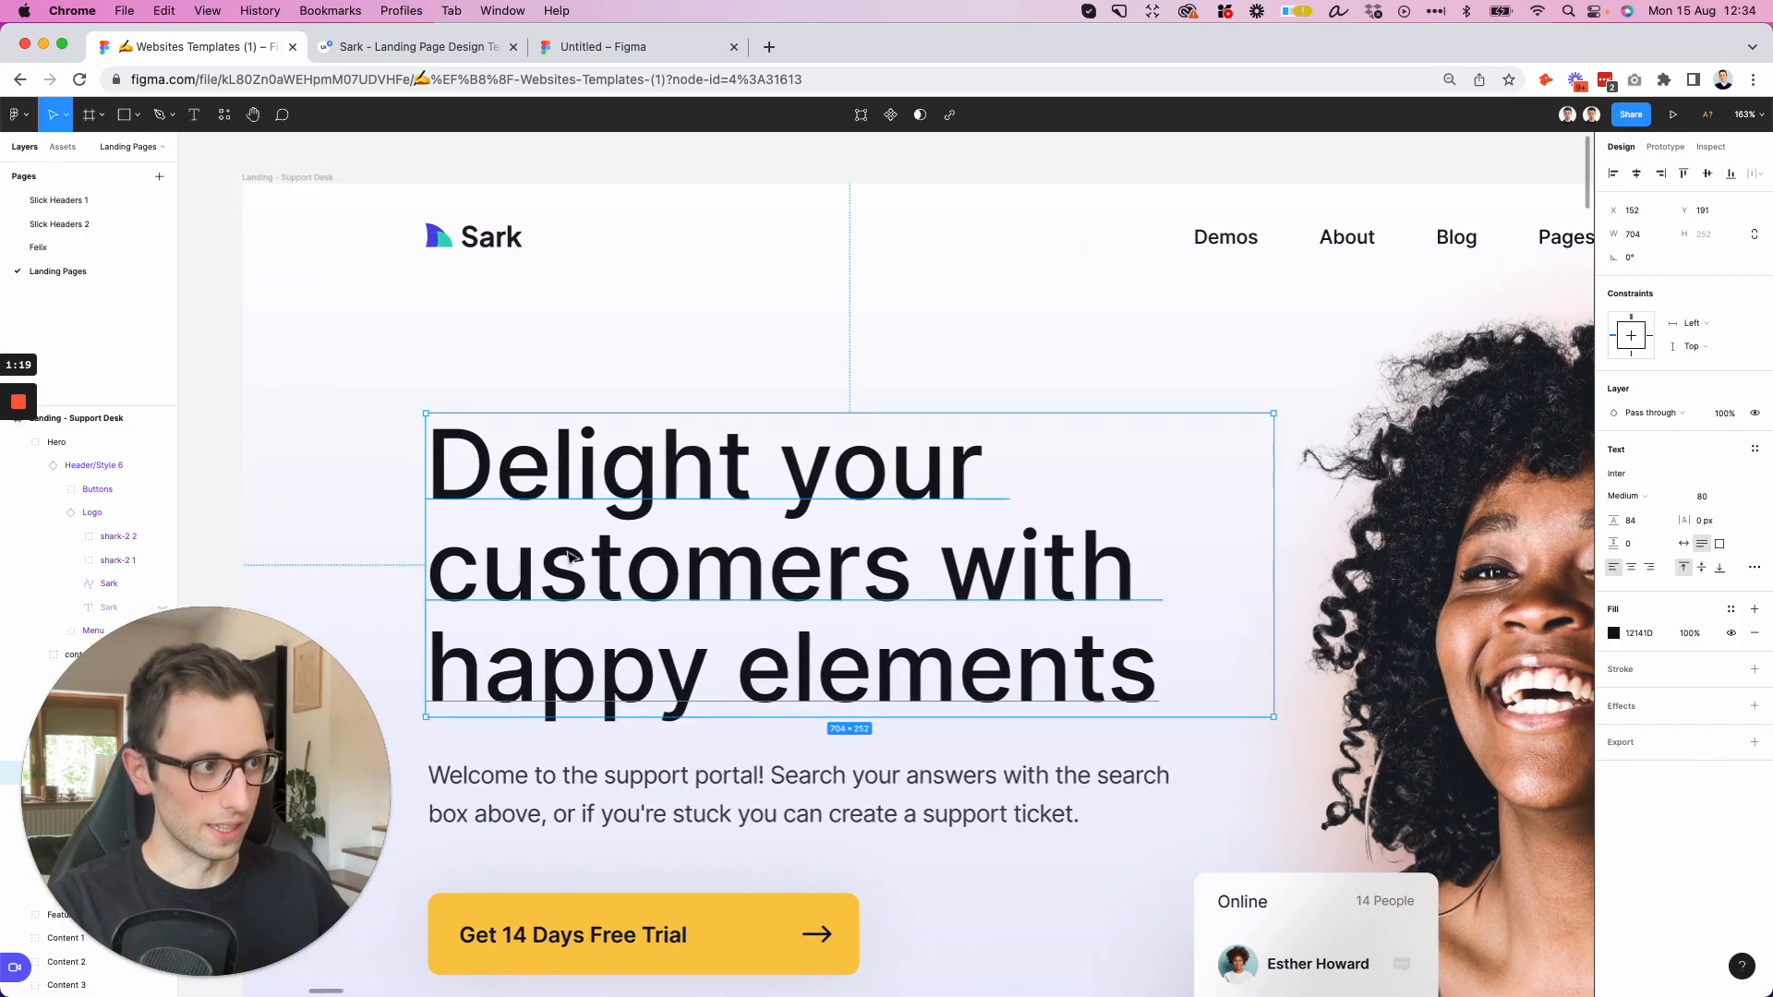
scroll(499, 531, "right", 1)
scroll(499, 531, "down", 1)
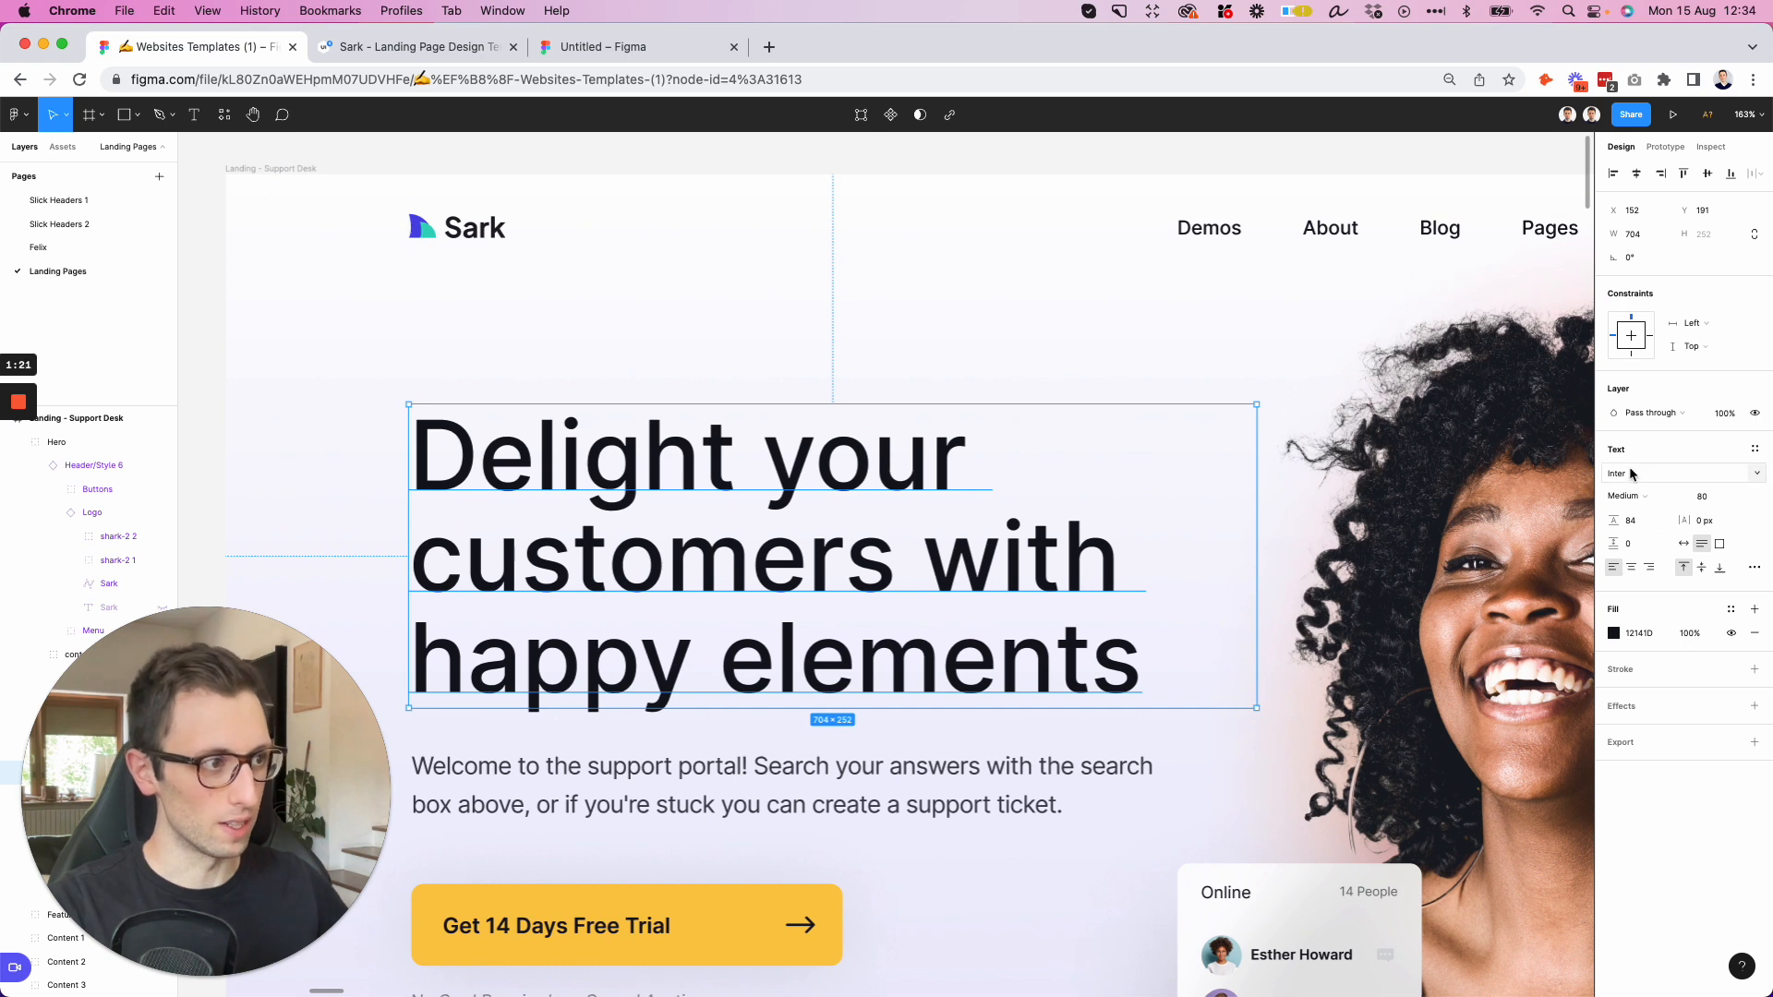
Back in the Untitled file, set the Sark text's weight to Semi Bold and move it up 10 px to Y 39
left_click(656, 37)
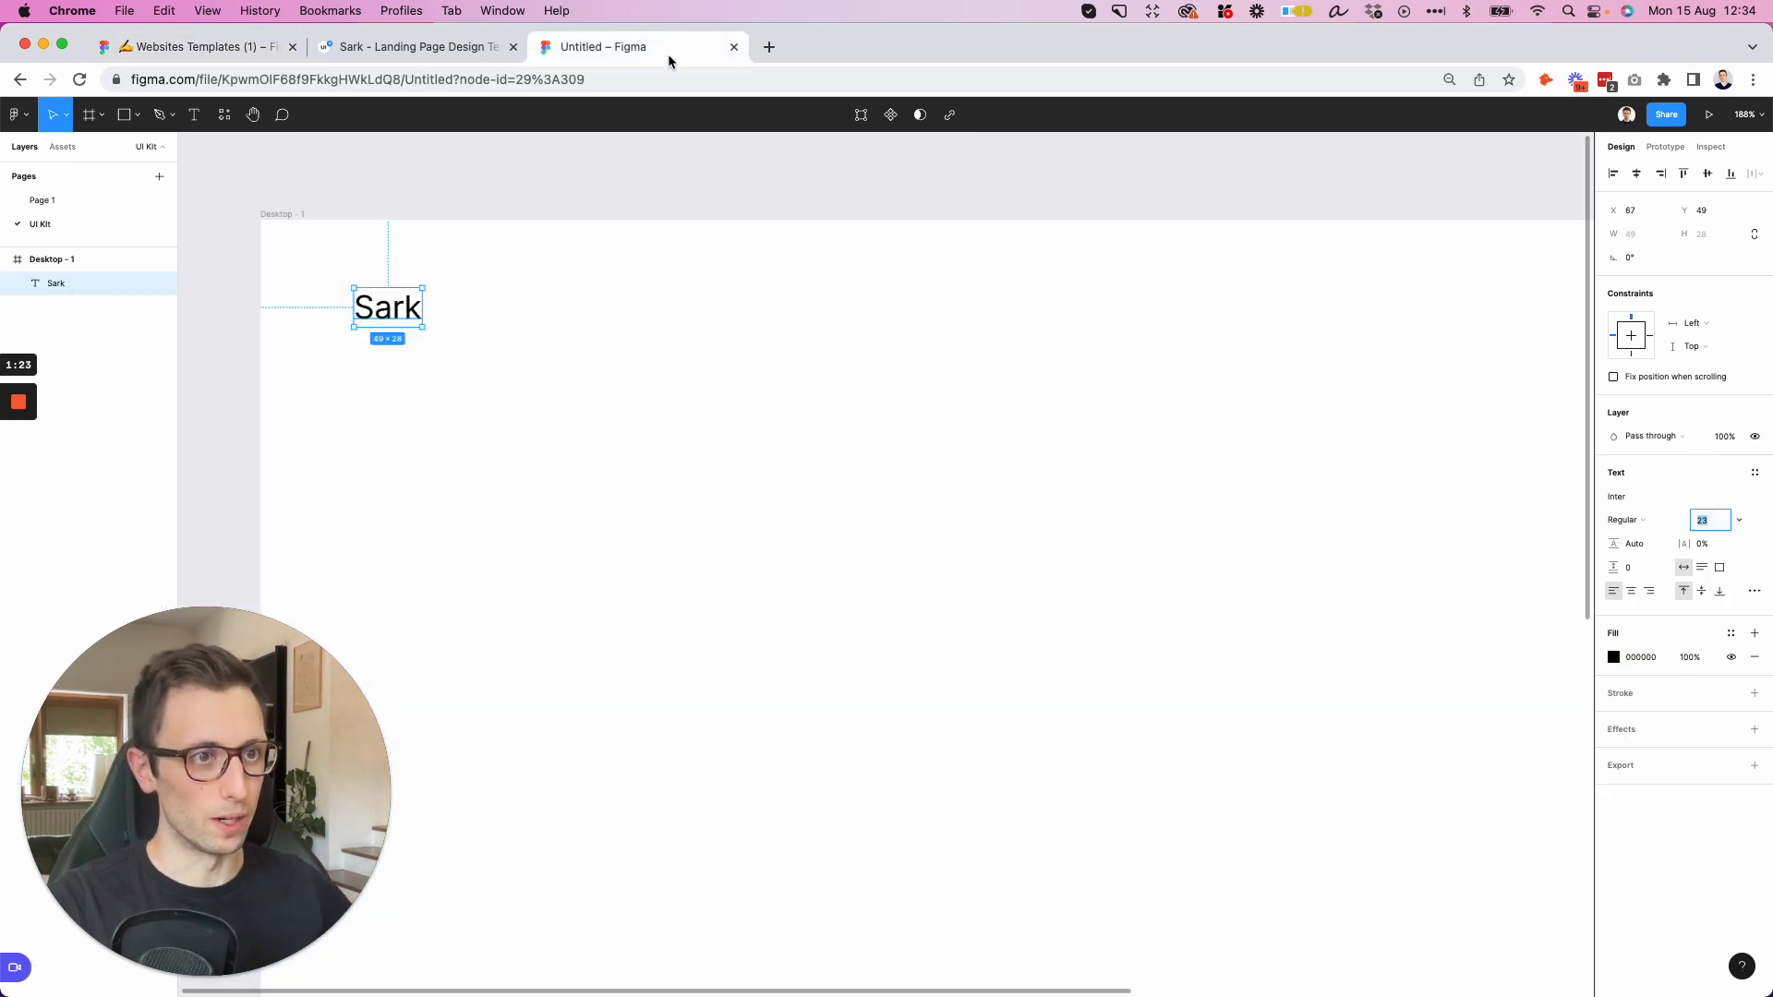
left_click(1623, 521)
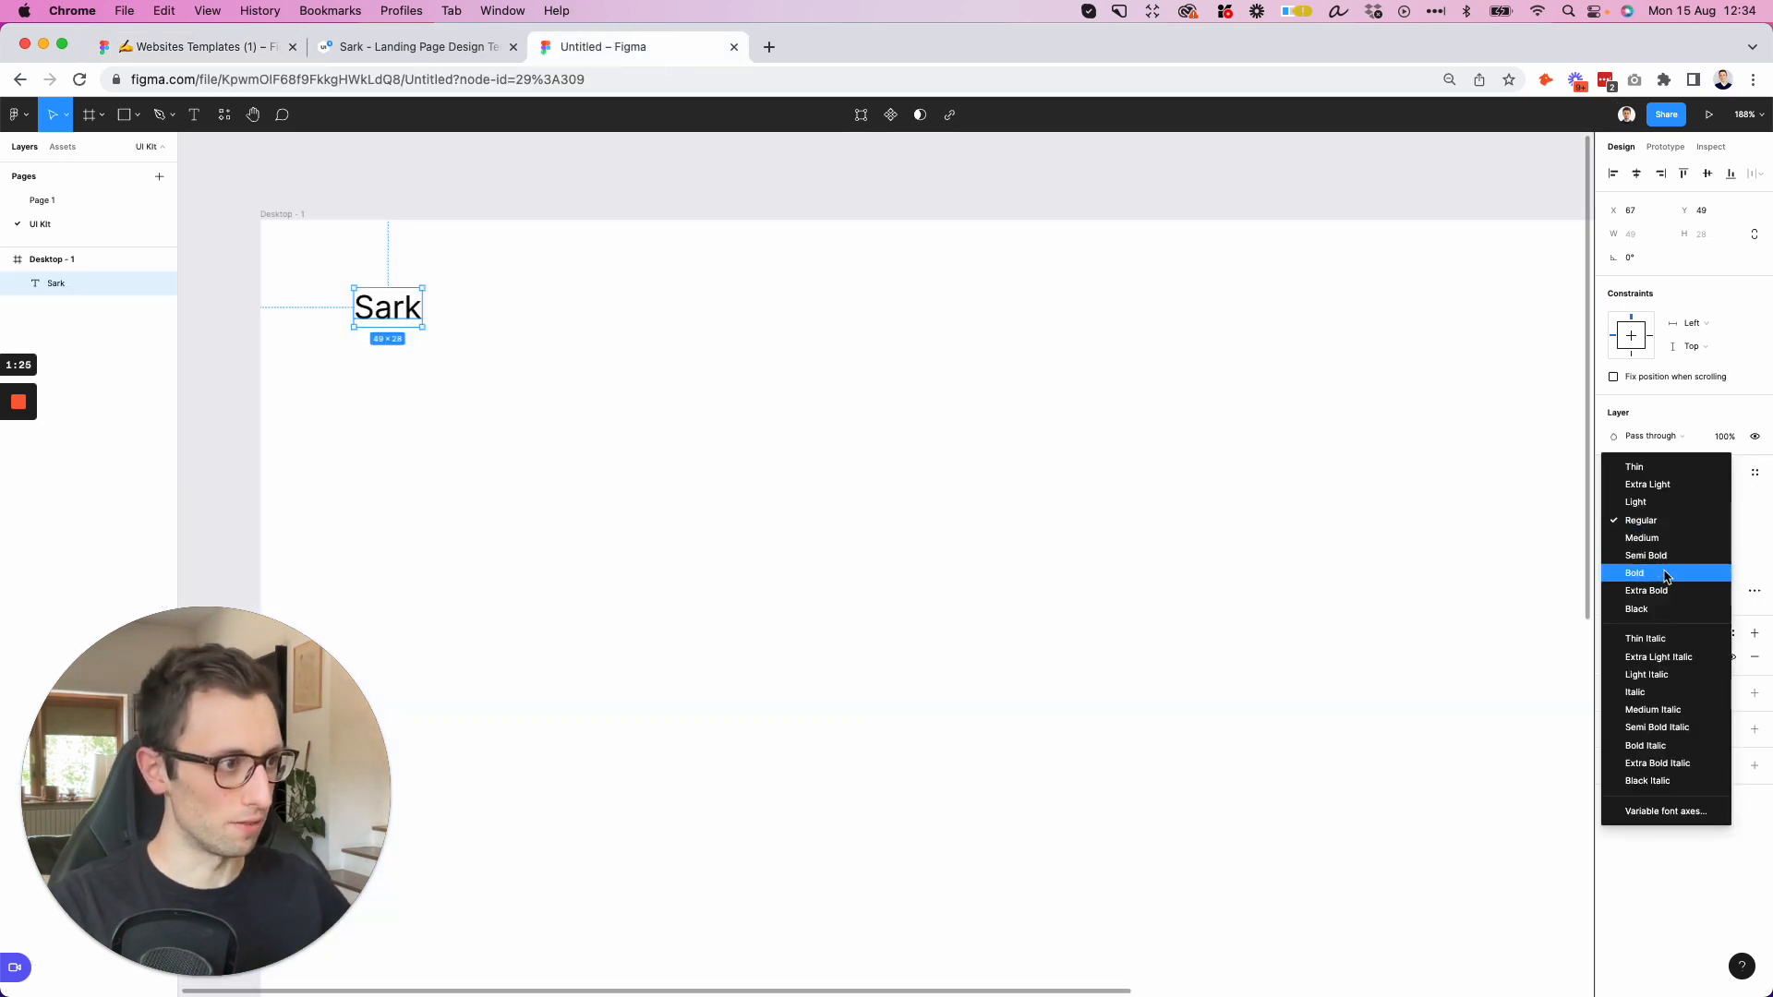
left_click(1660, 557)
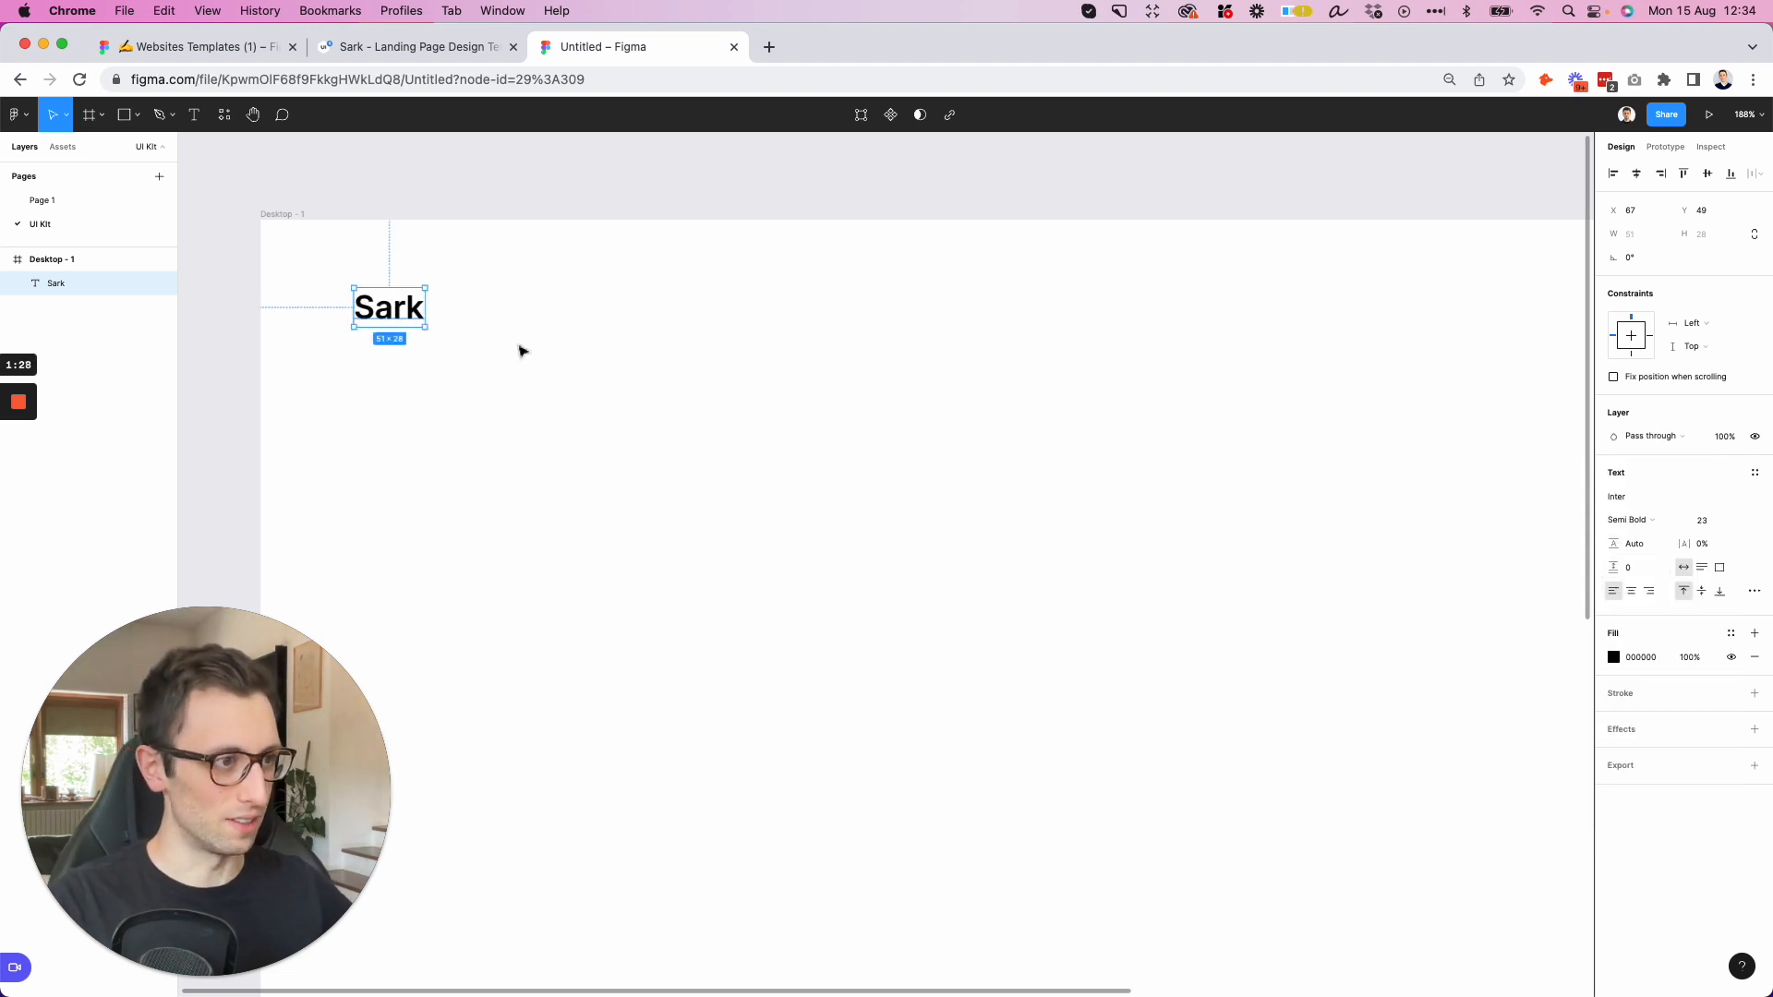
key("shift+Up")
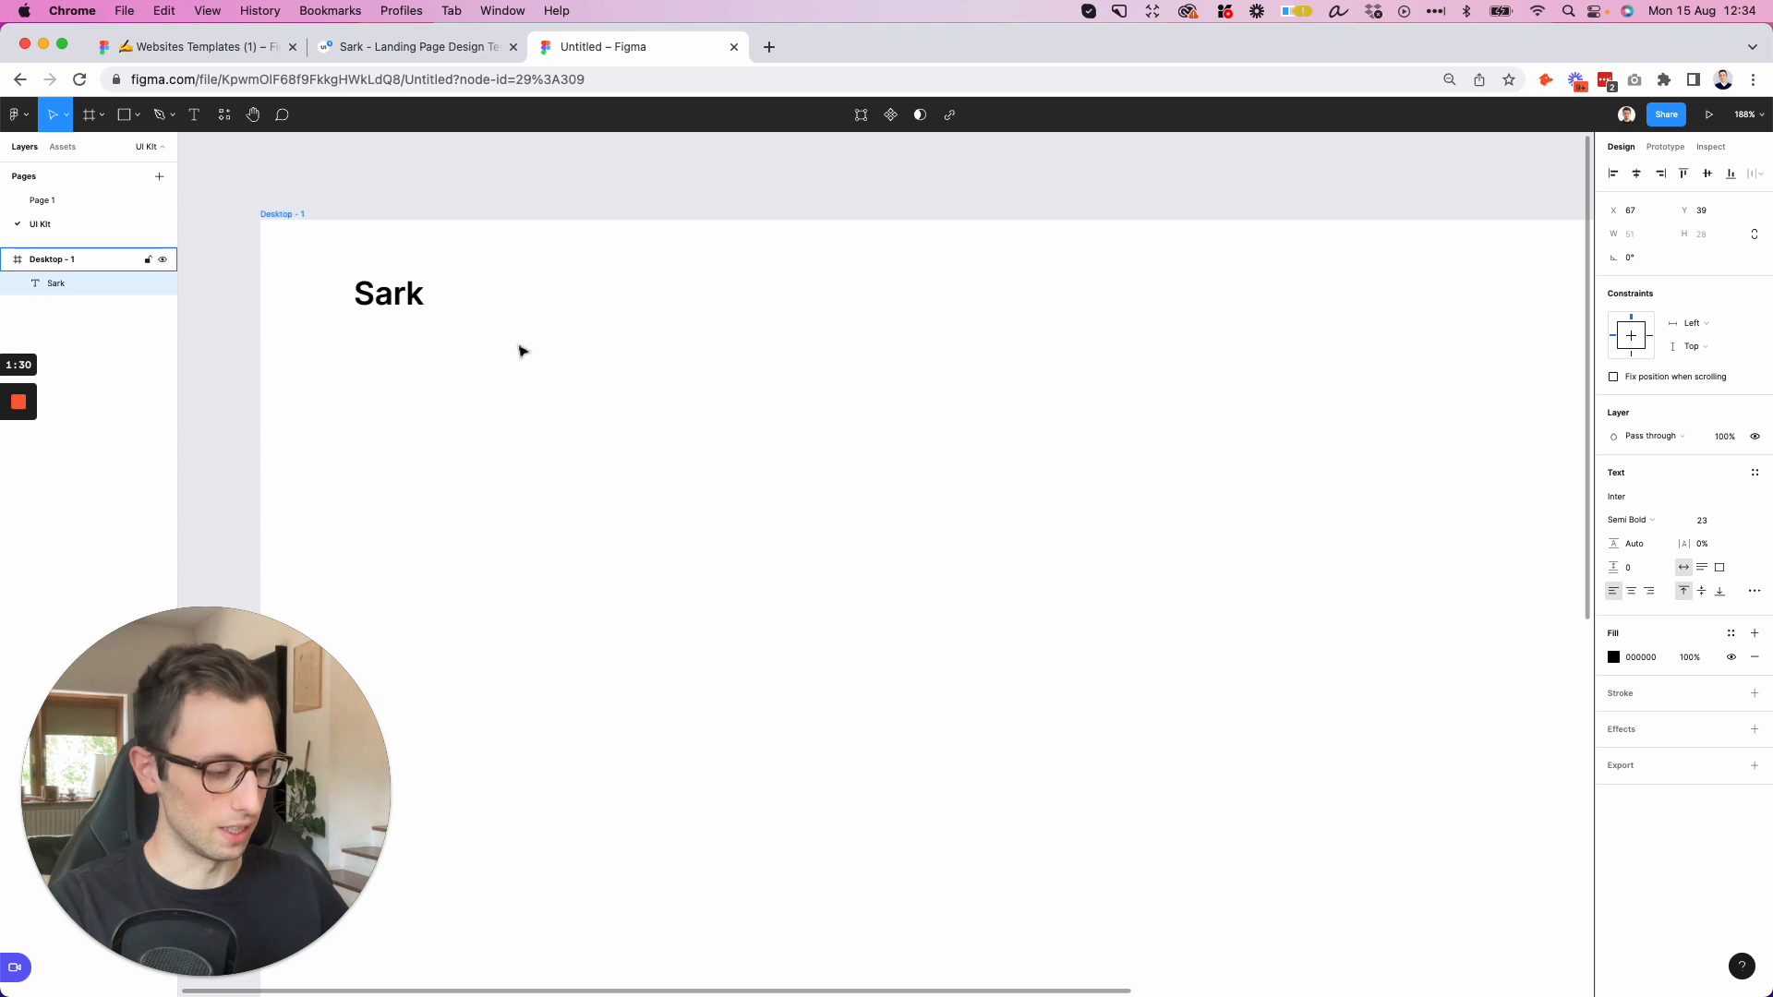
scroll(522, 351, "down", 2)
scroll(523, 351, "right", 1)
scroll(475, 340, "down", 4)
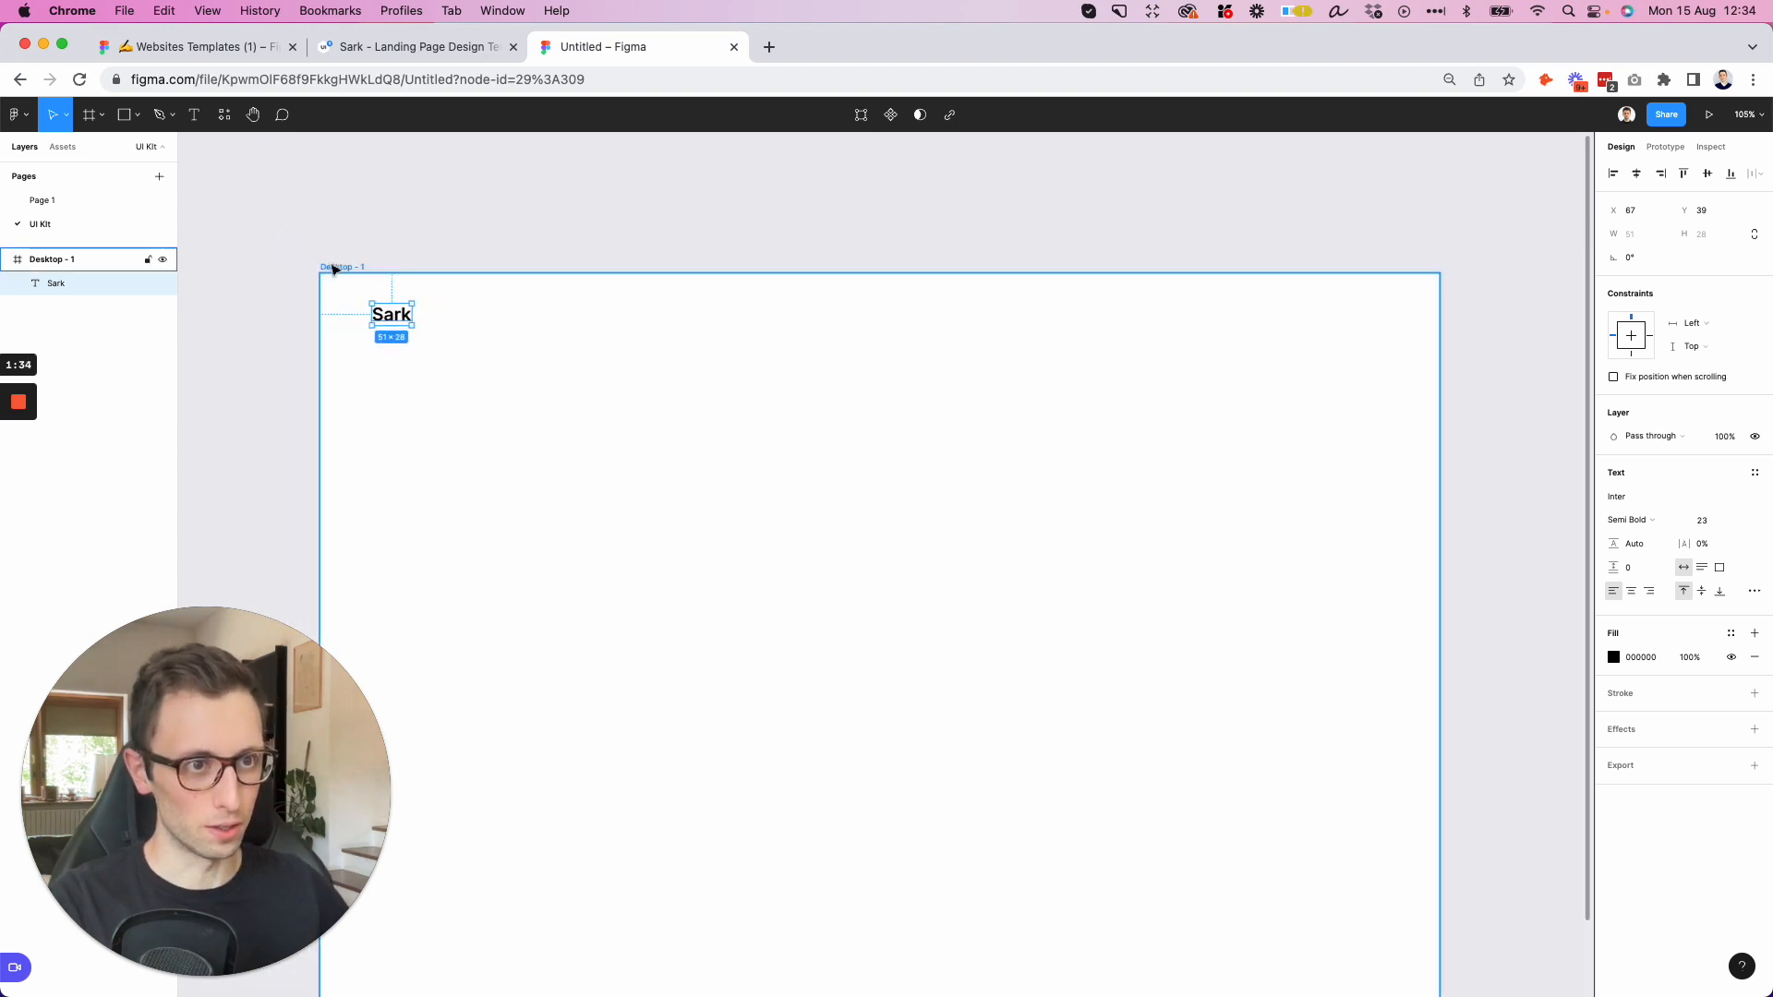
Add a layout grid to the desktop frame and change its type to columns
left_click(334, 266)
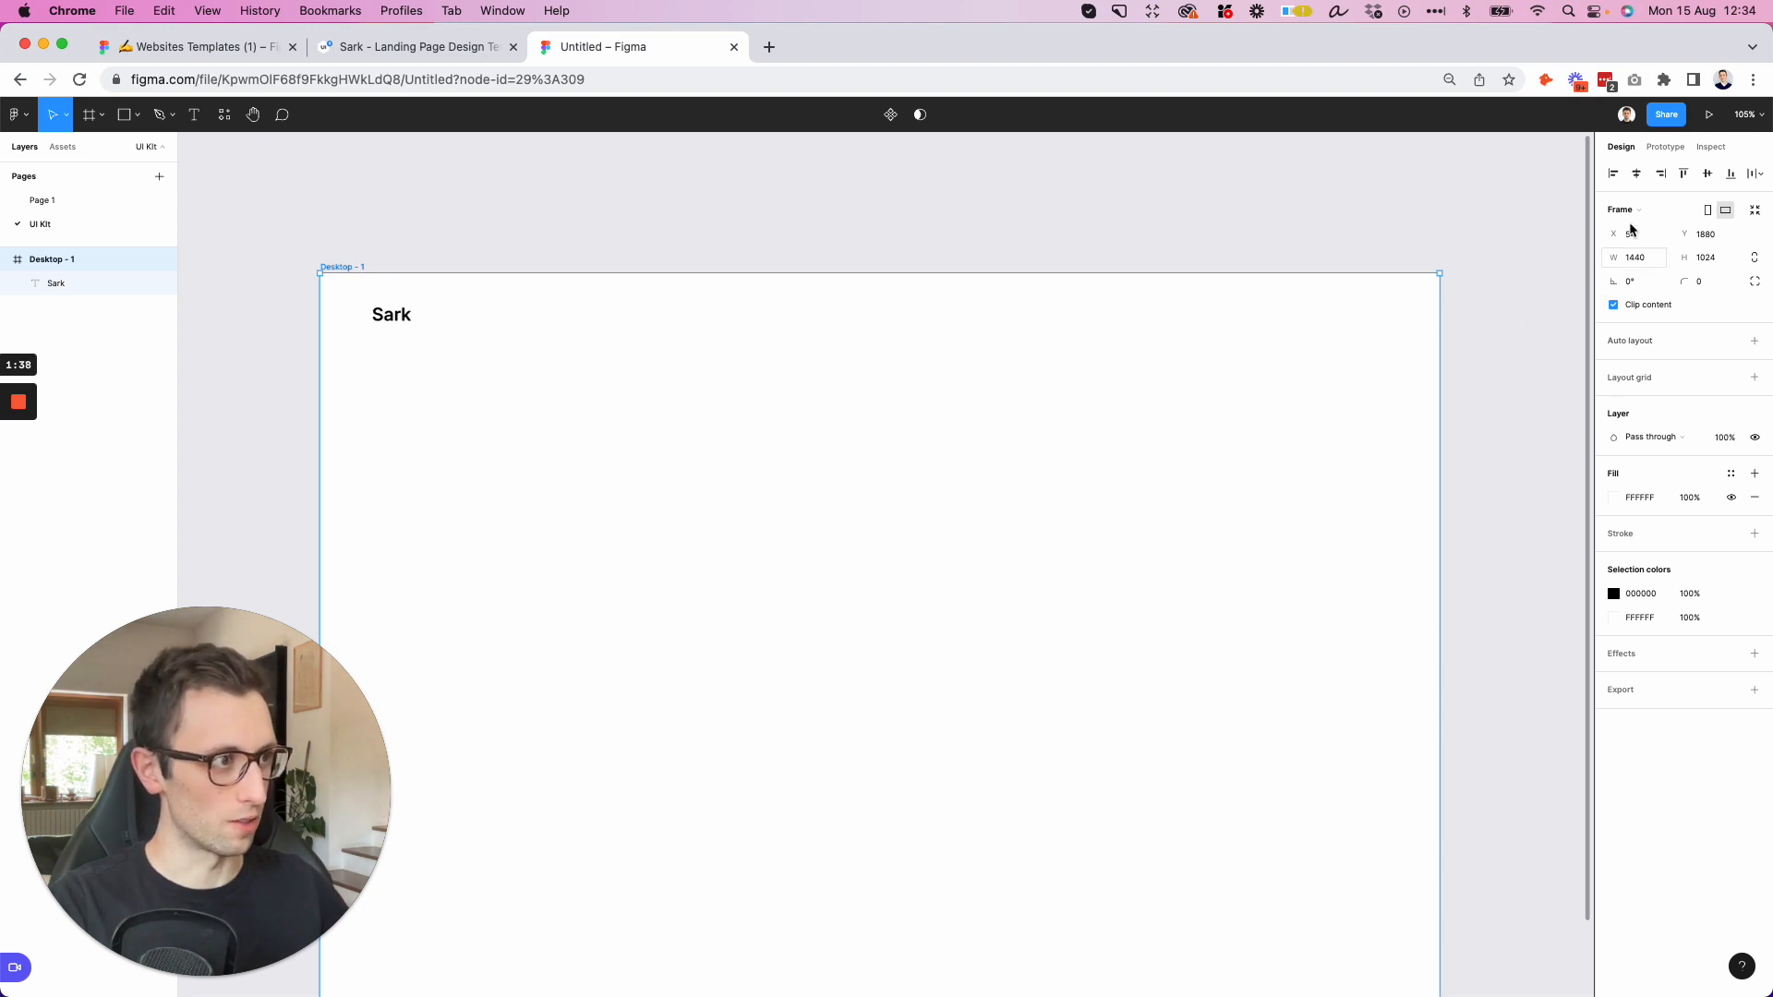
left_click(1666, 375)
left_click(1612, 402)
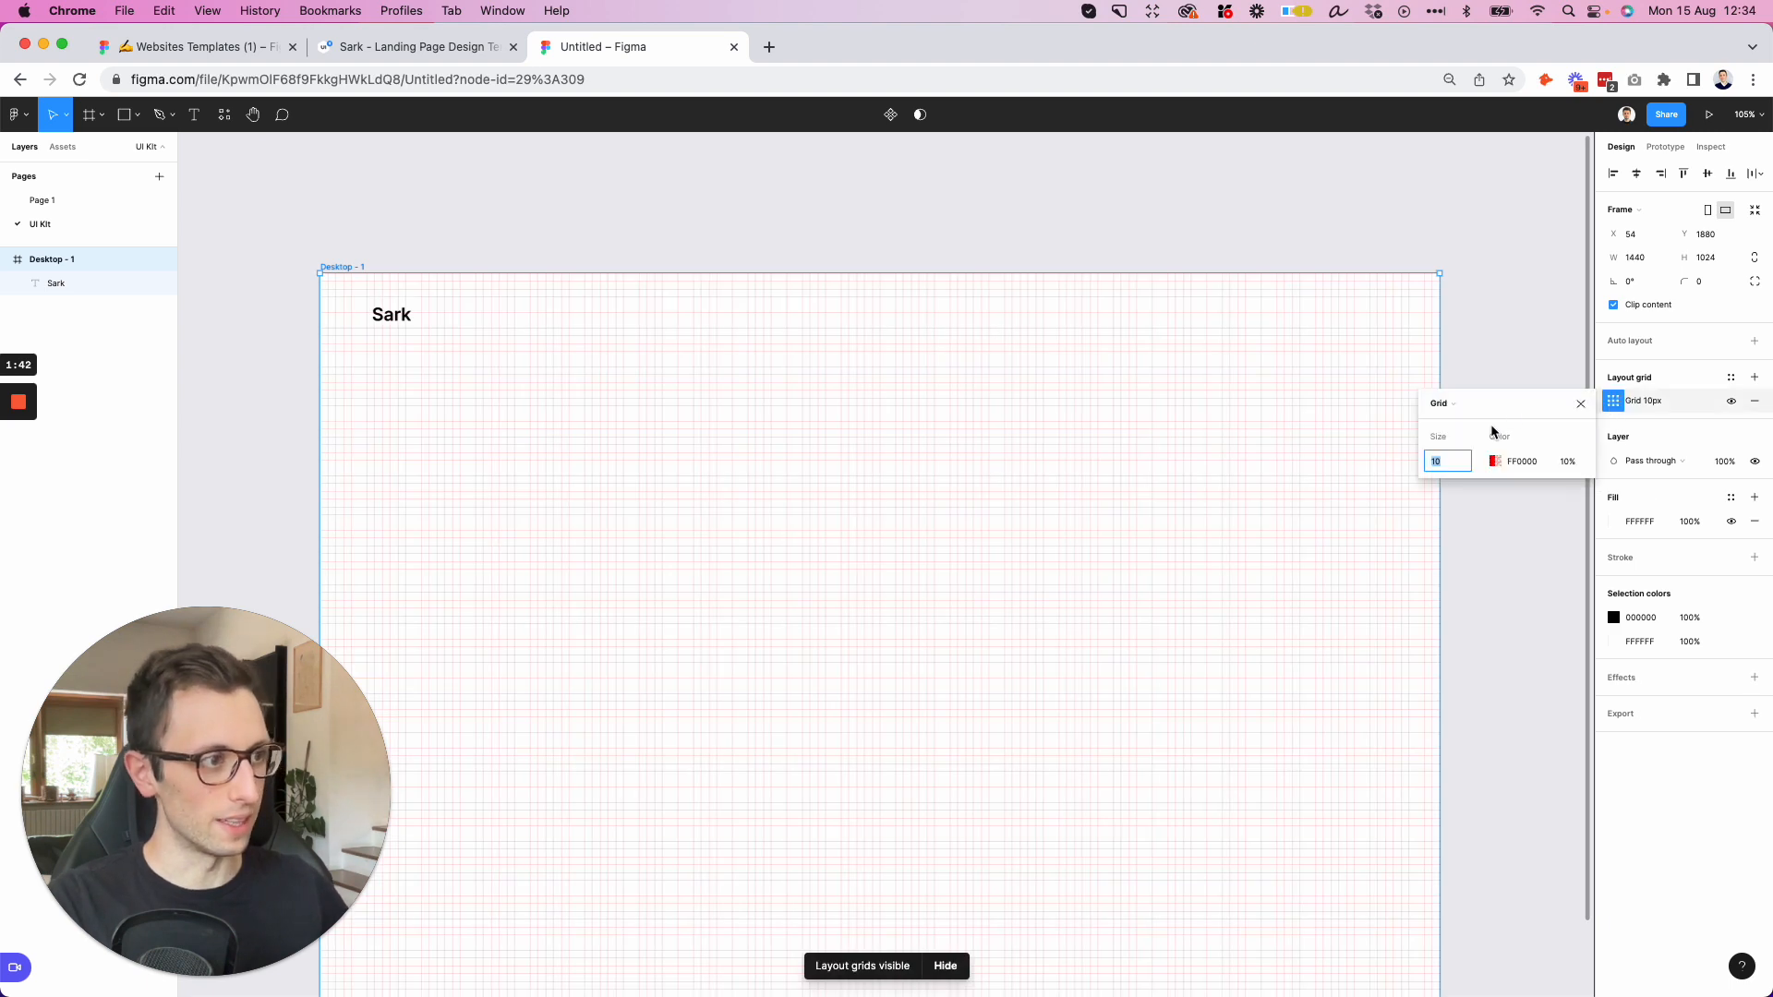
left_click(1457, 439)
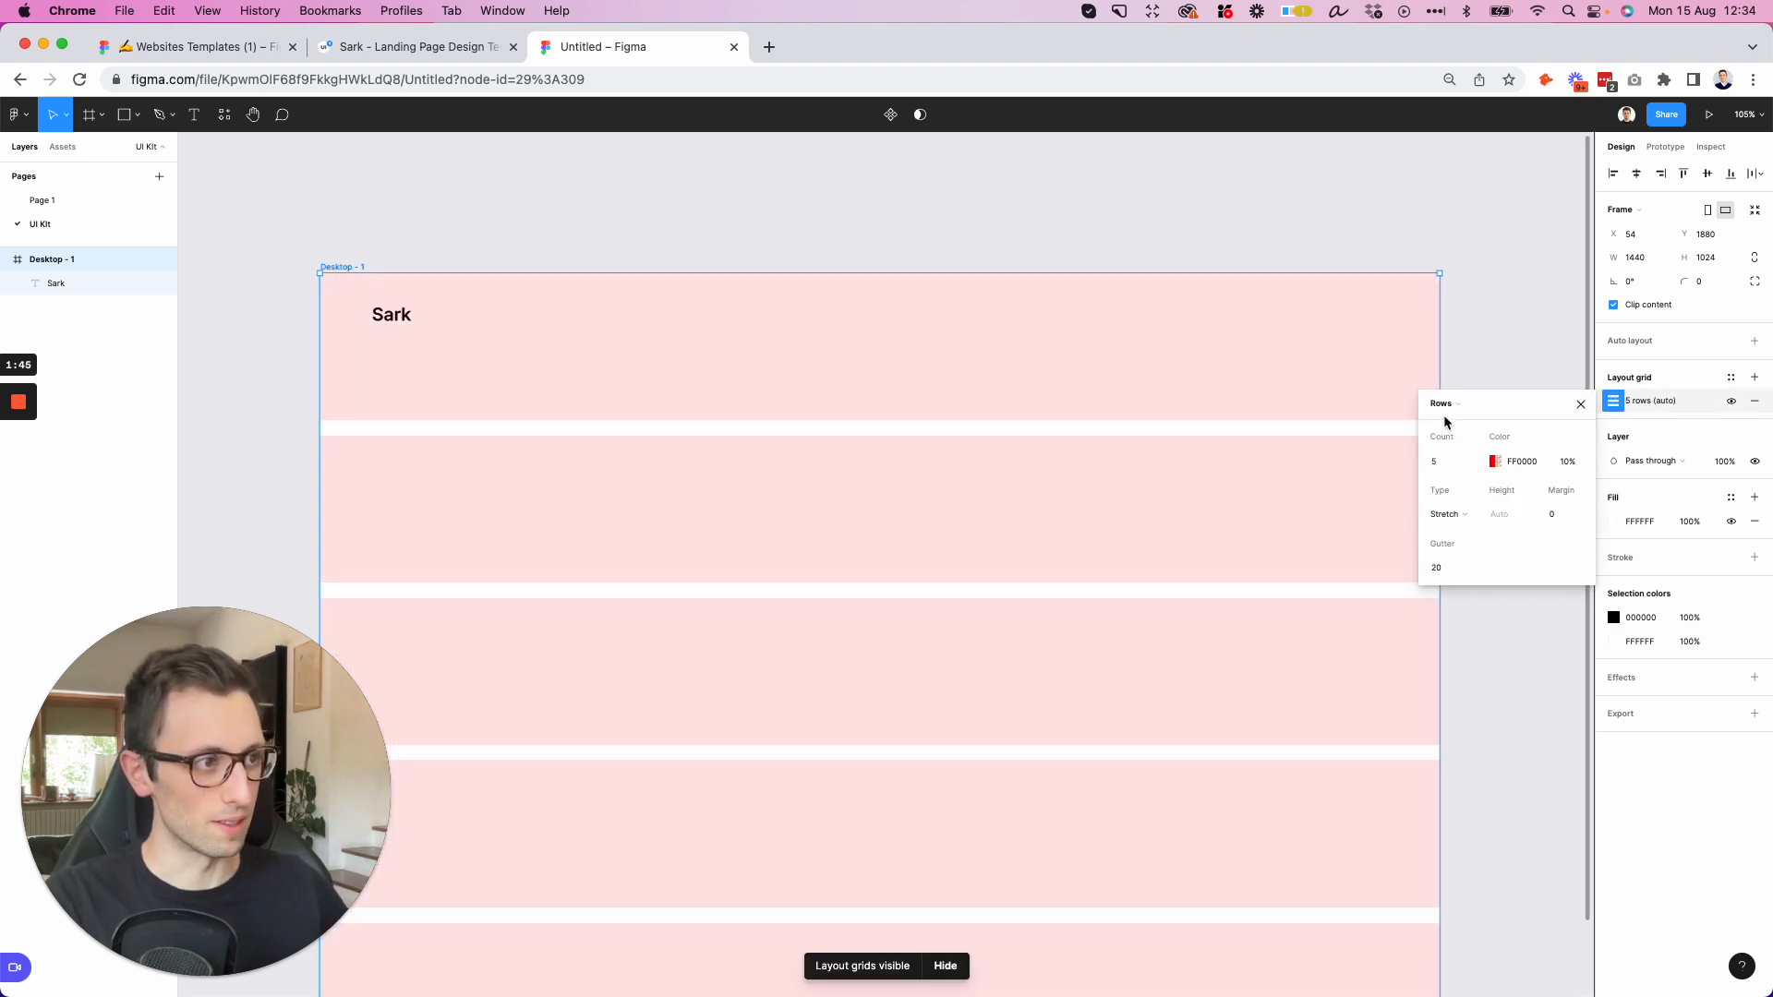
left_click(1445, 408)
left_click(1451, 389)
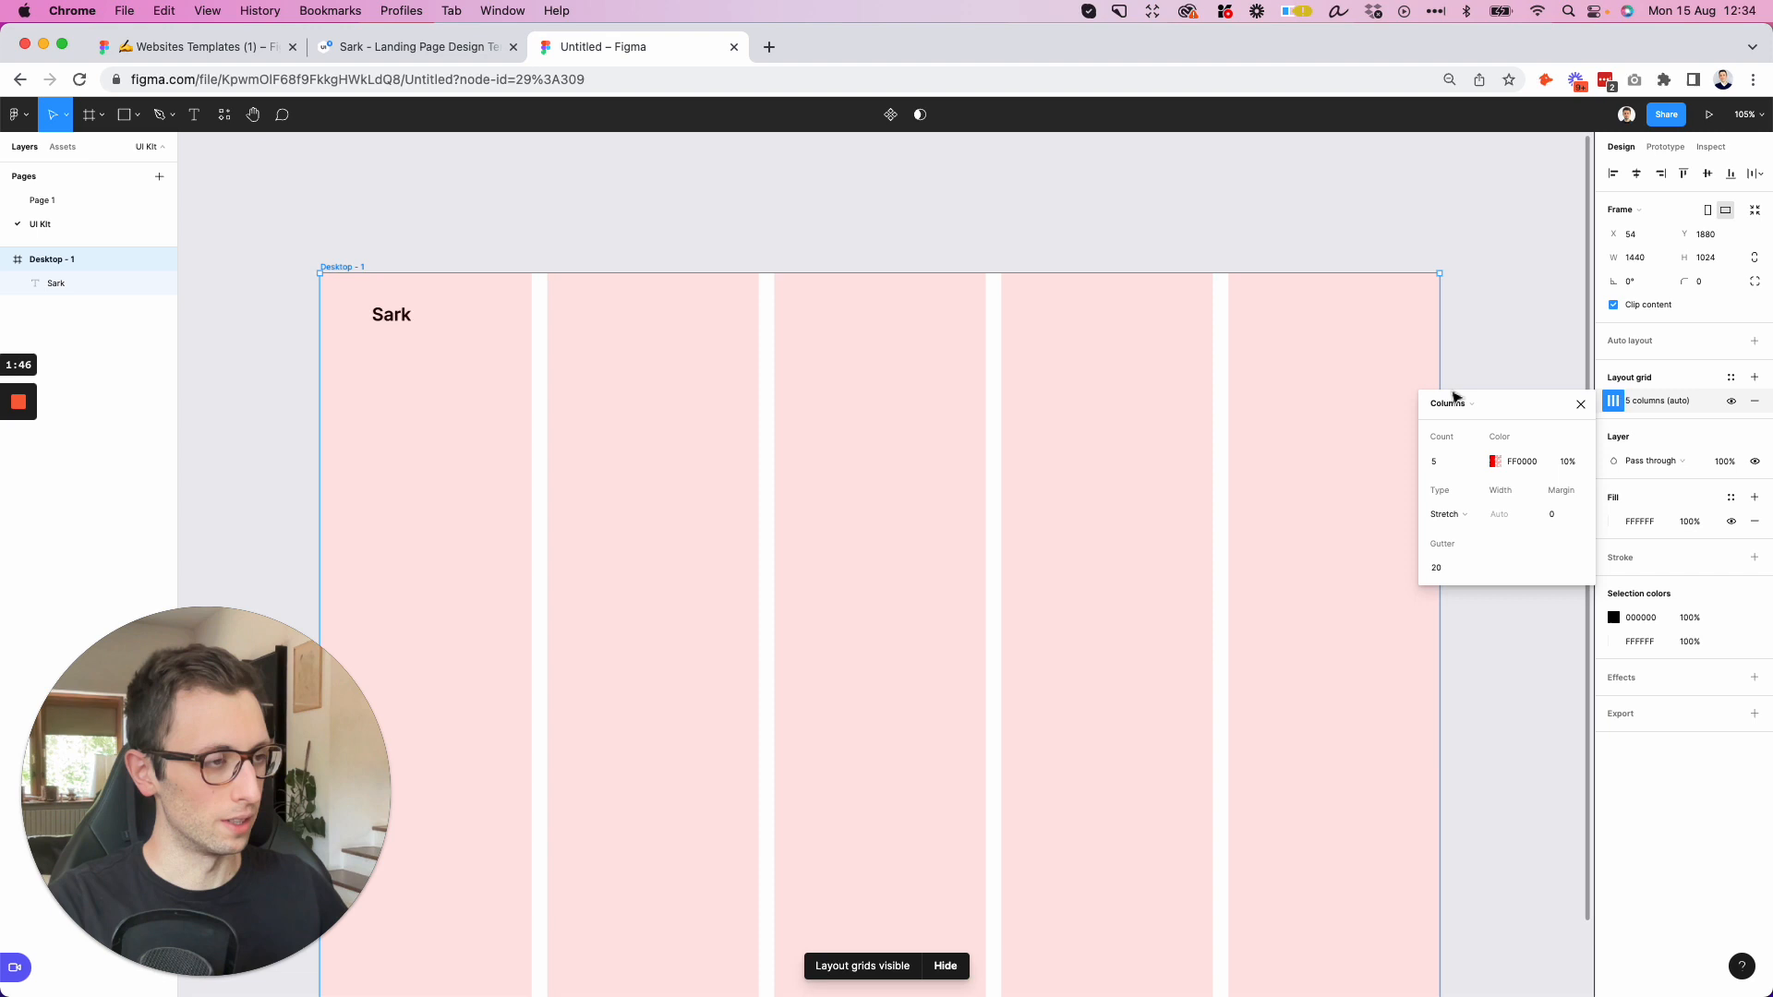
Set the layout grid's column count to 12
left_click(1459, 469)
key("Up")
key("Up")
key("Up")
key("Up")
key("Up")
key("Up")
key("Up")
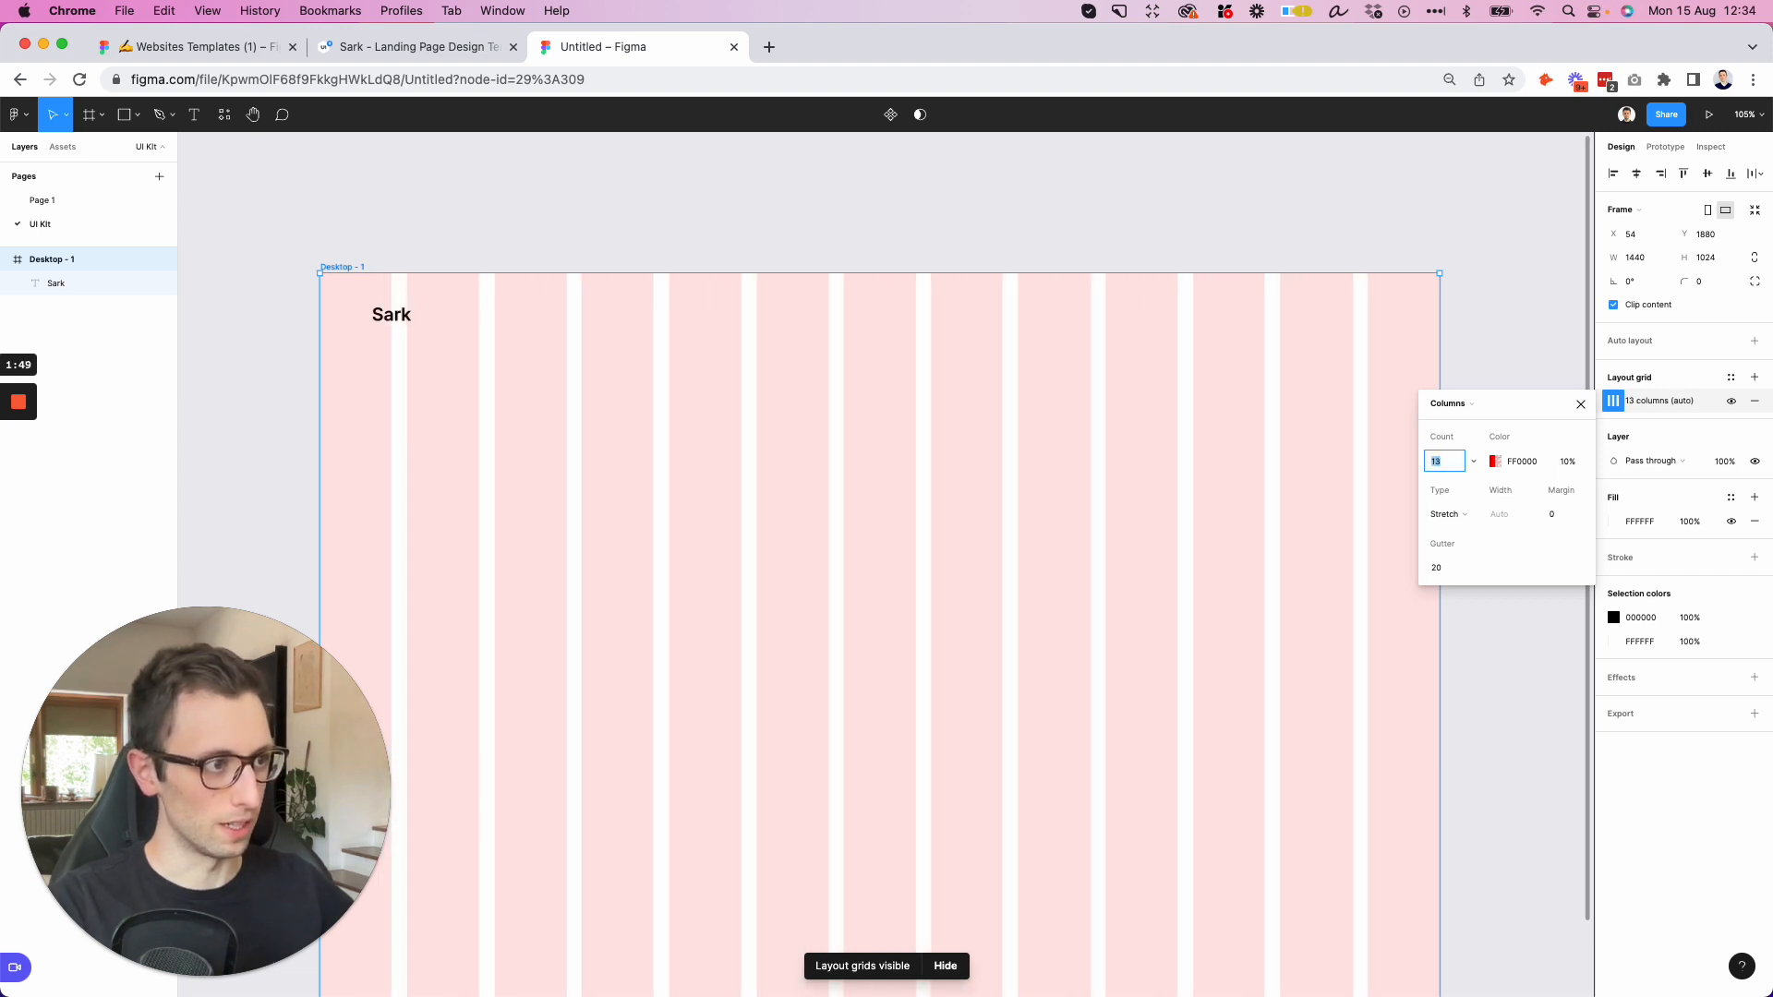
Change the column grid's color to pale blue-gray EAEFF4 and set its margin to 90
left_click(1533, 466)
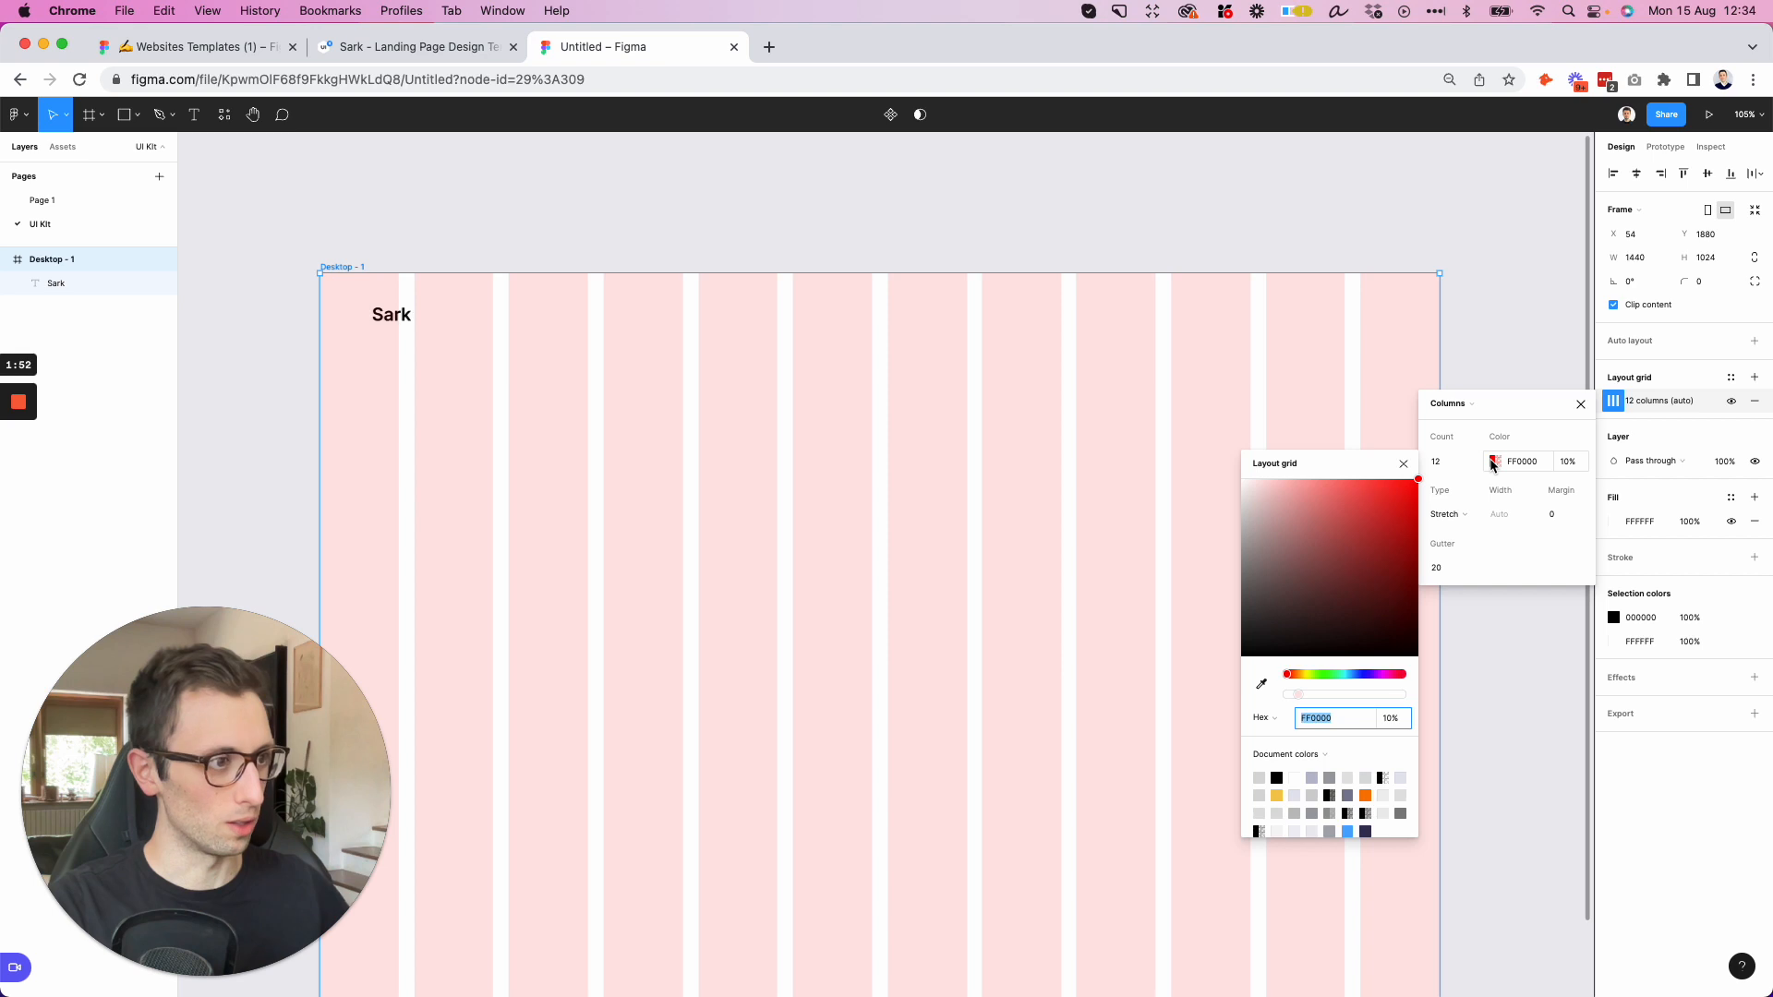
left_click(1354, 675)
left_click_drag(1277, 521, 1250, 491)
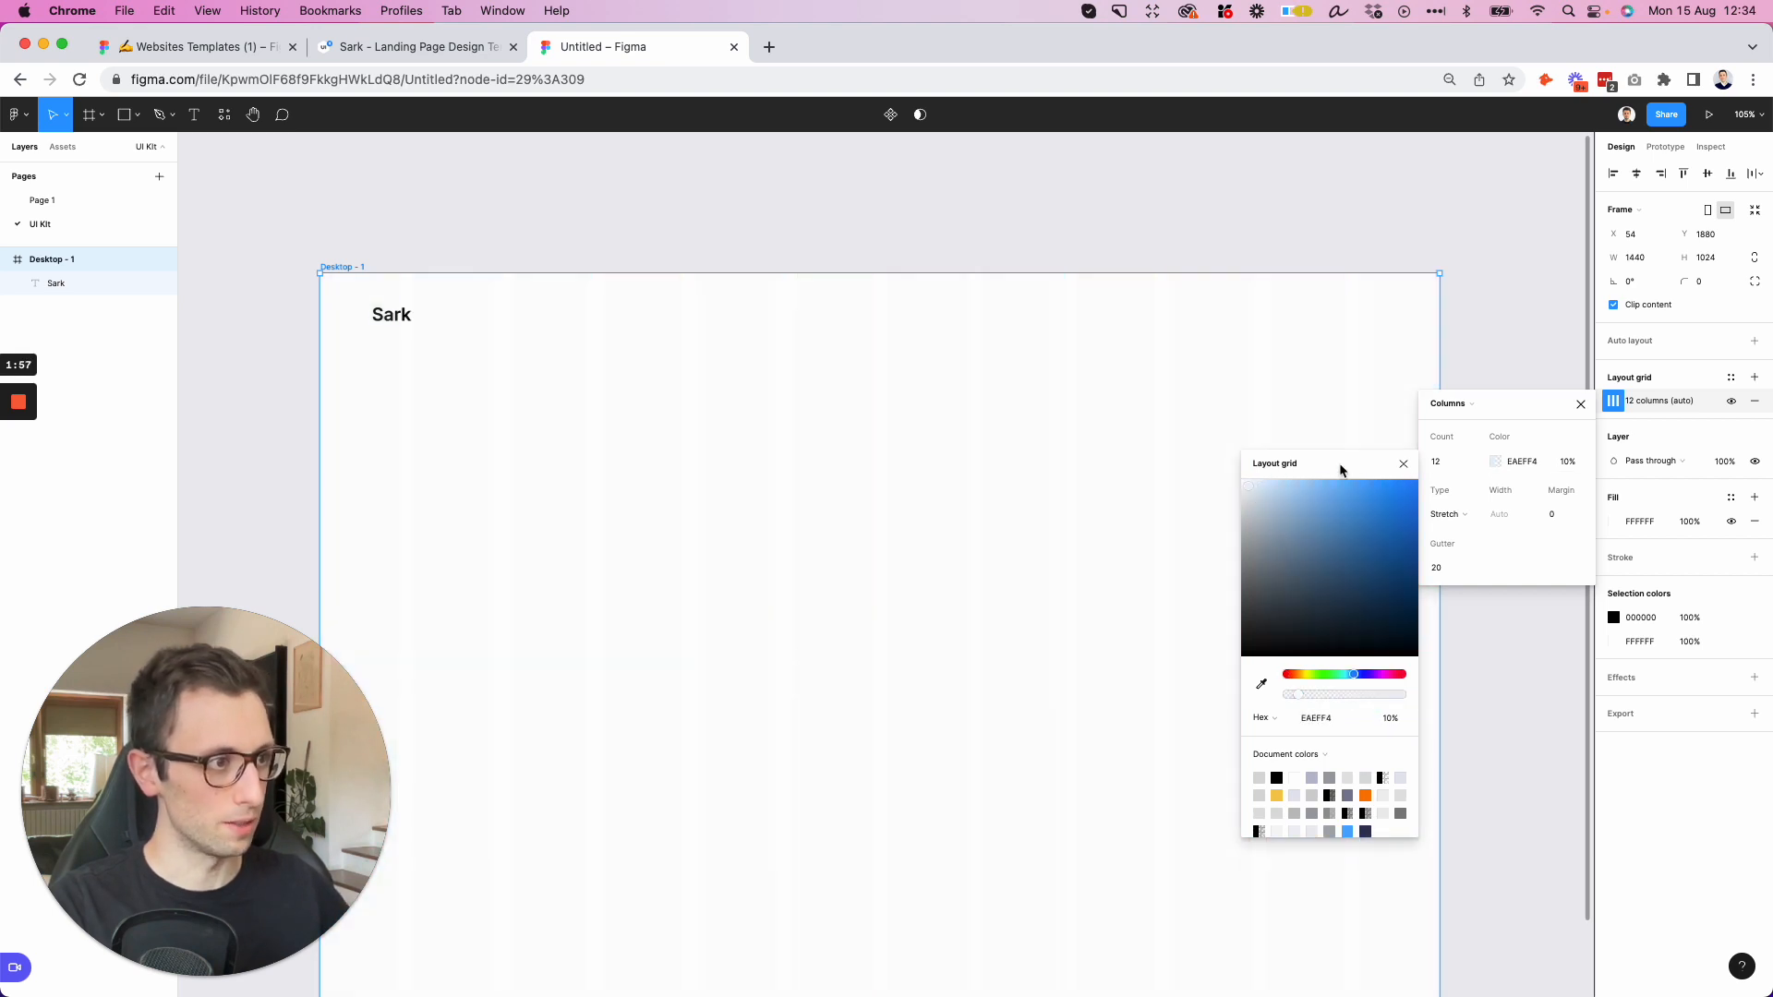
left_click(1563, 517)
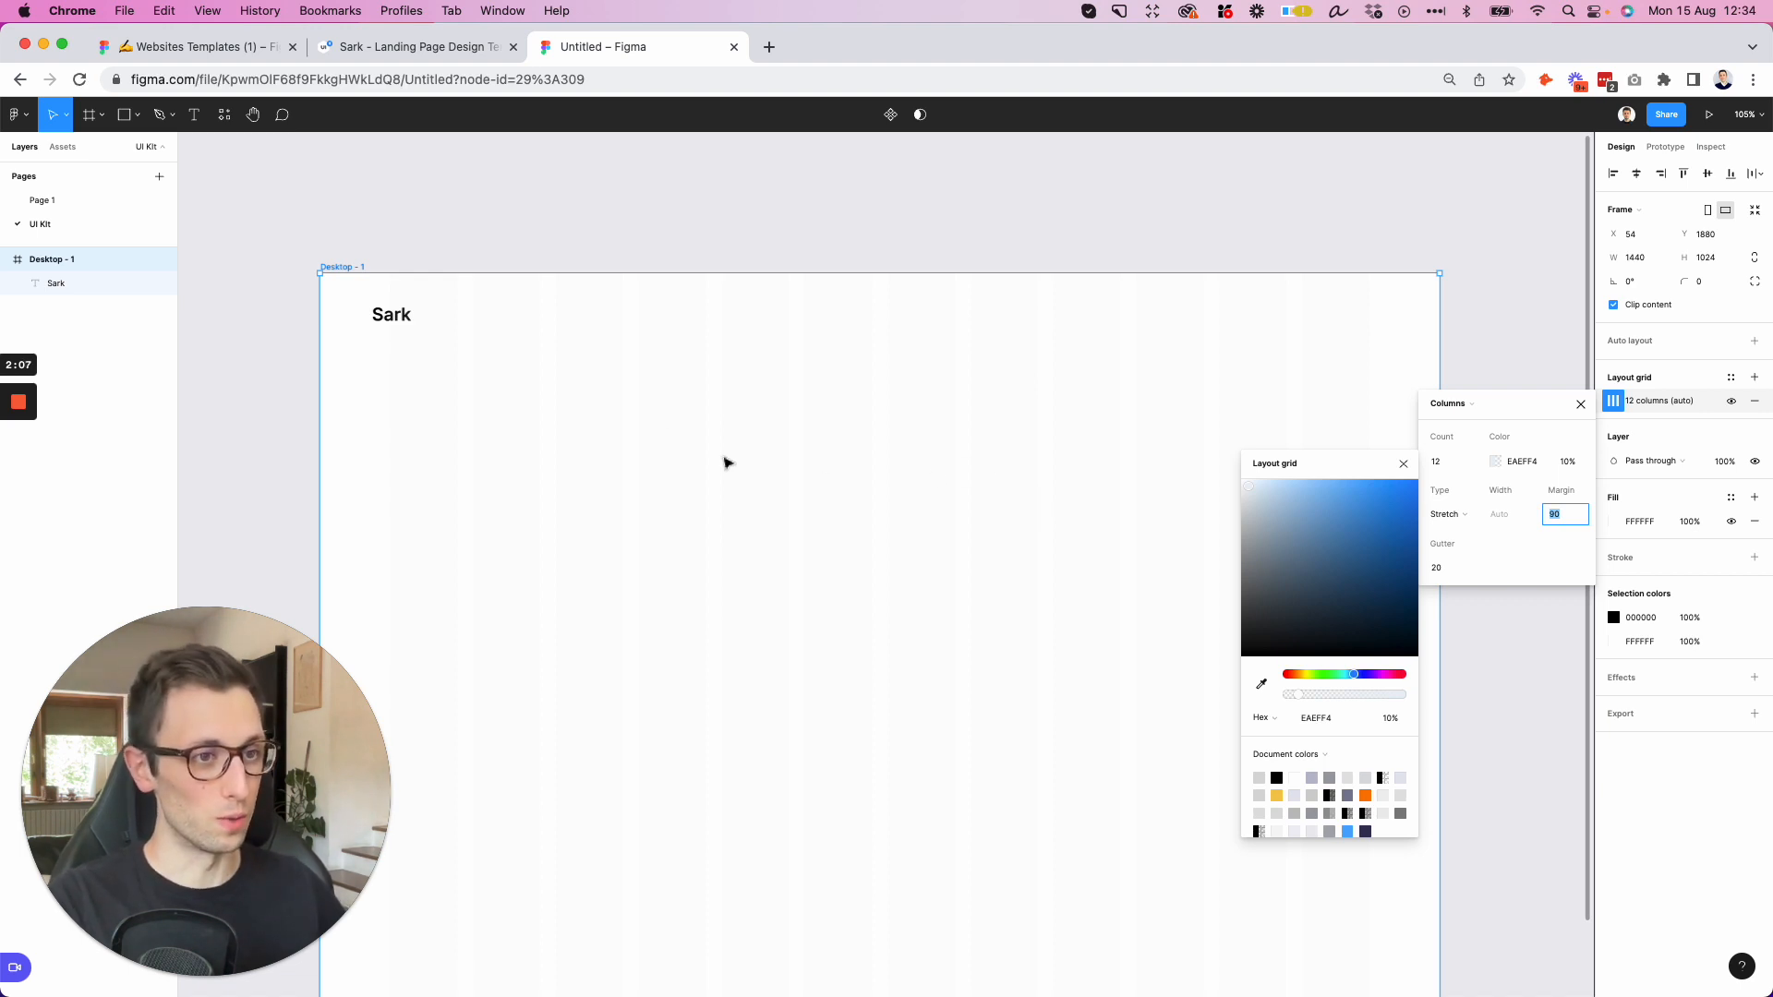
left_click(659, 430)
Move the Sark text horizontally to X 90 so it aligns with the first grid column
scroll(373, 293, "up", 3)
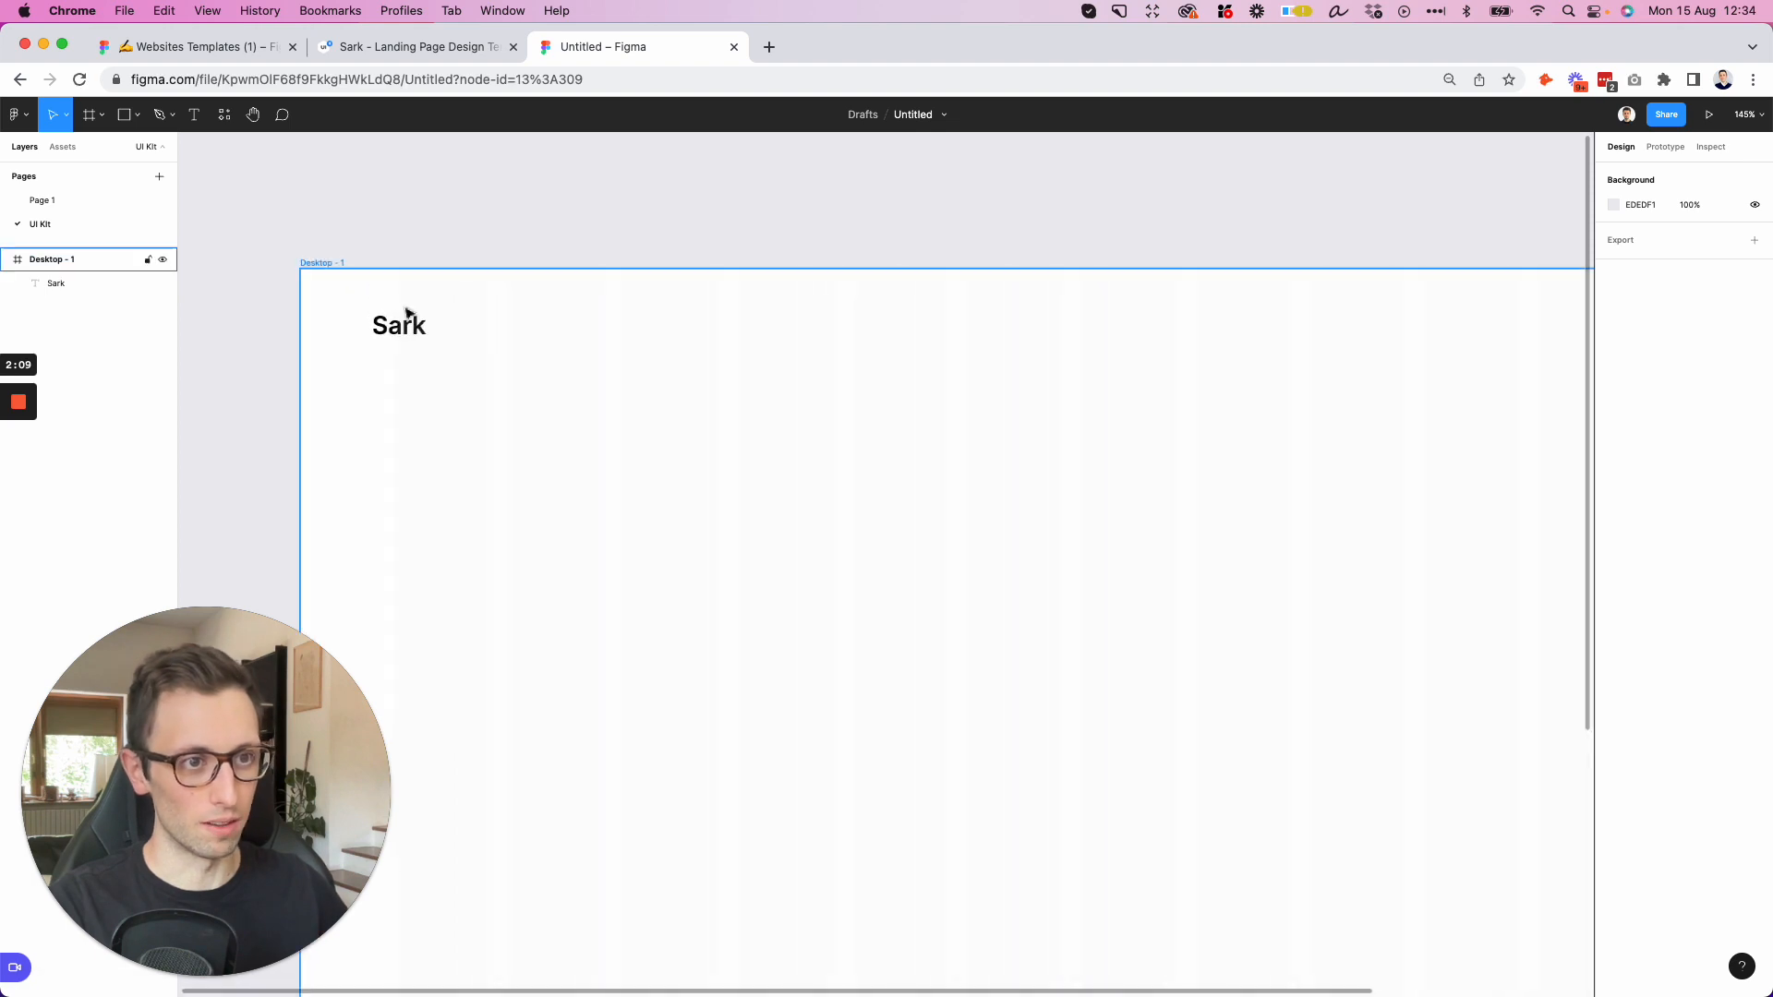
left_click_drag(408, 313, 446, 336)
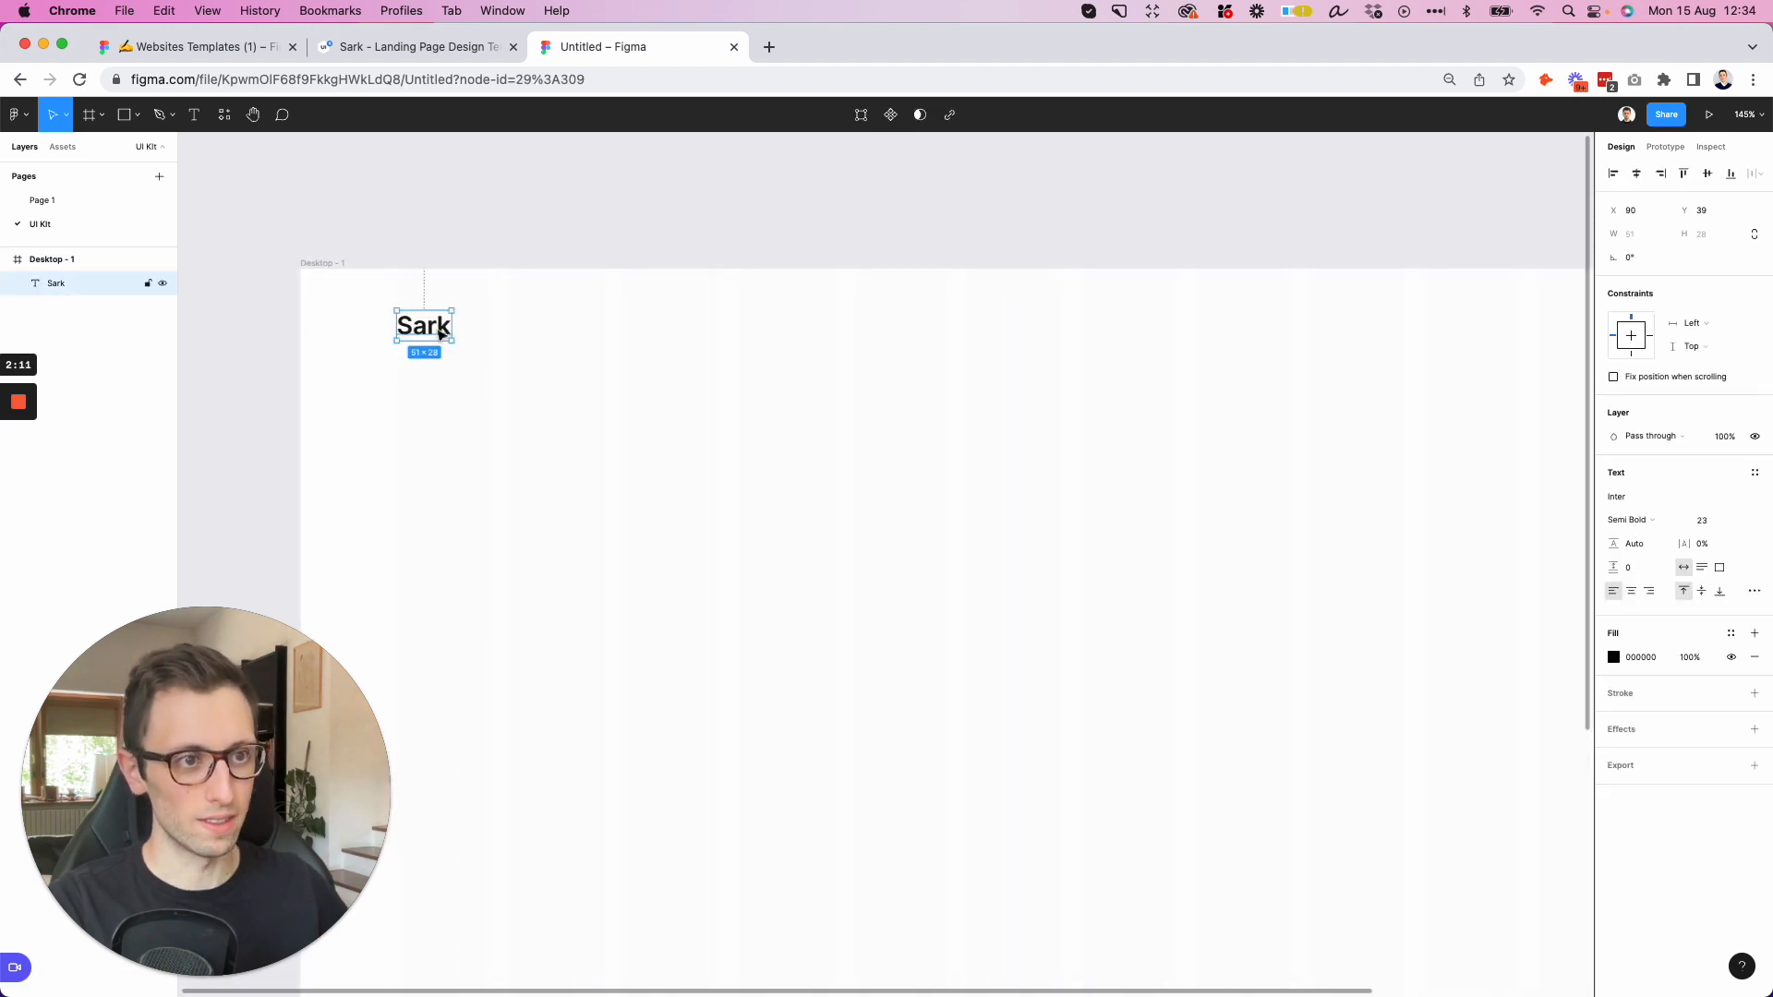
scroll(637, 261, "left", 2)
scroll(637, 261, "up", 1)
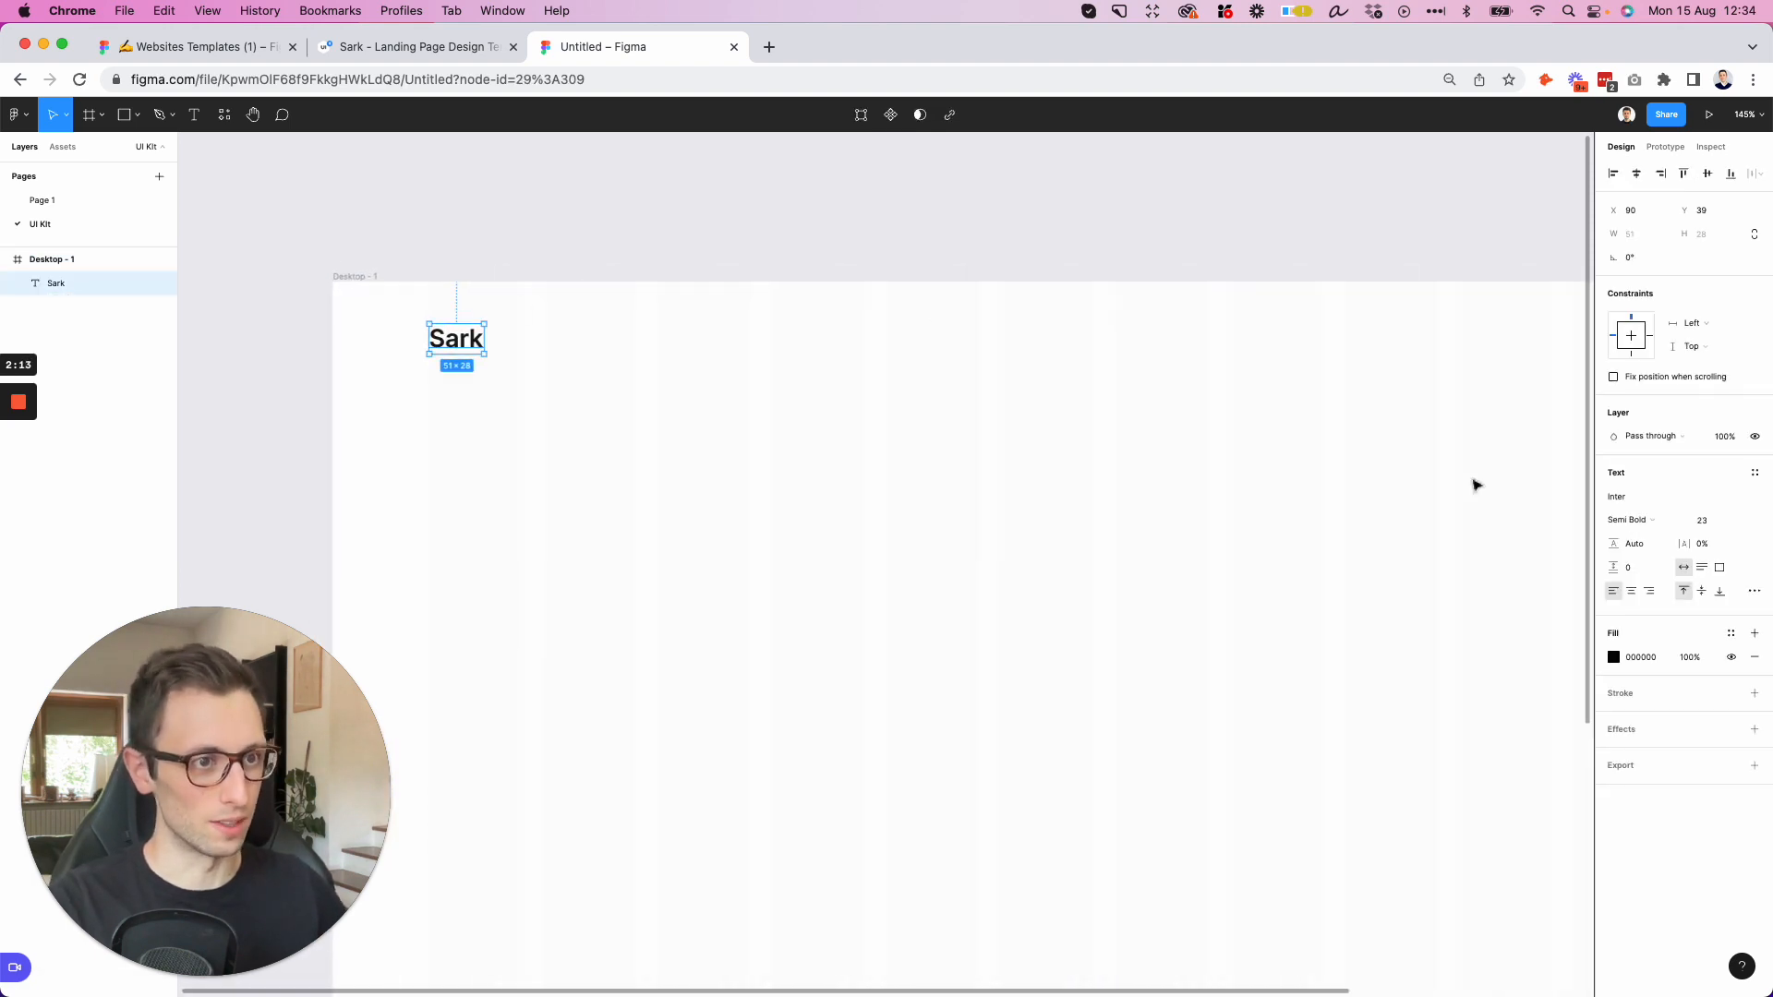
Increase the Sark text's font size to 31
left_click(1723, 519)
key("Up")
key("Up")
key("Up")
key("Up")
key("Up")
key("Up")
key("Up")
key("Up")
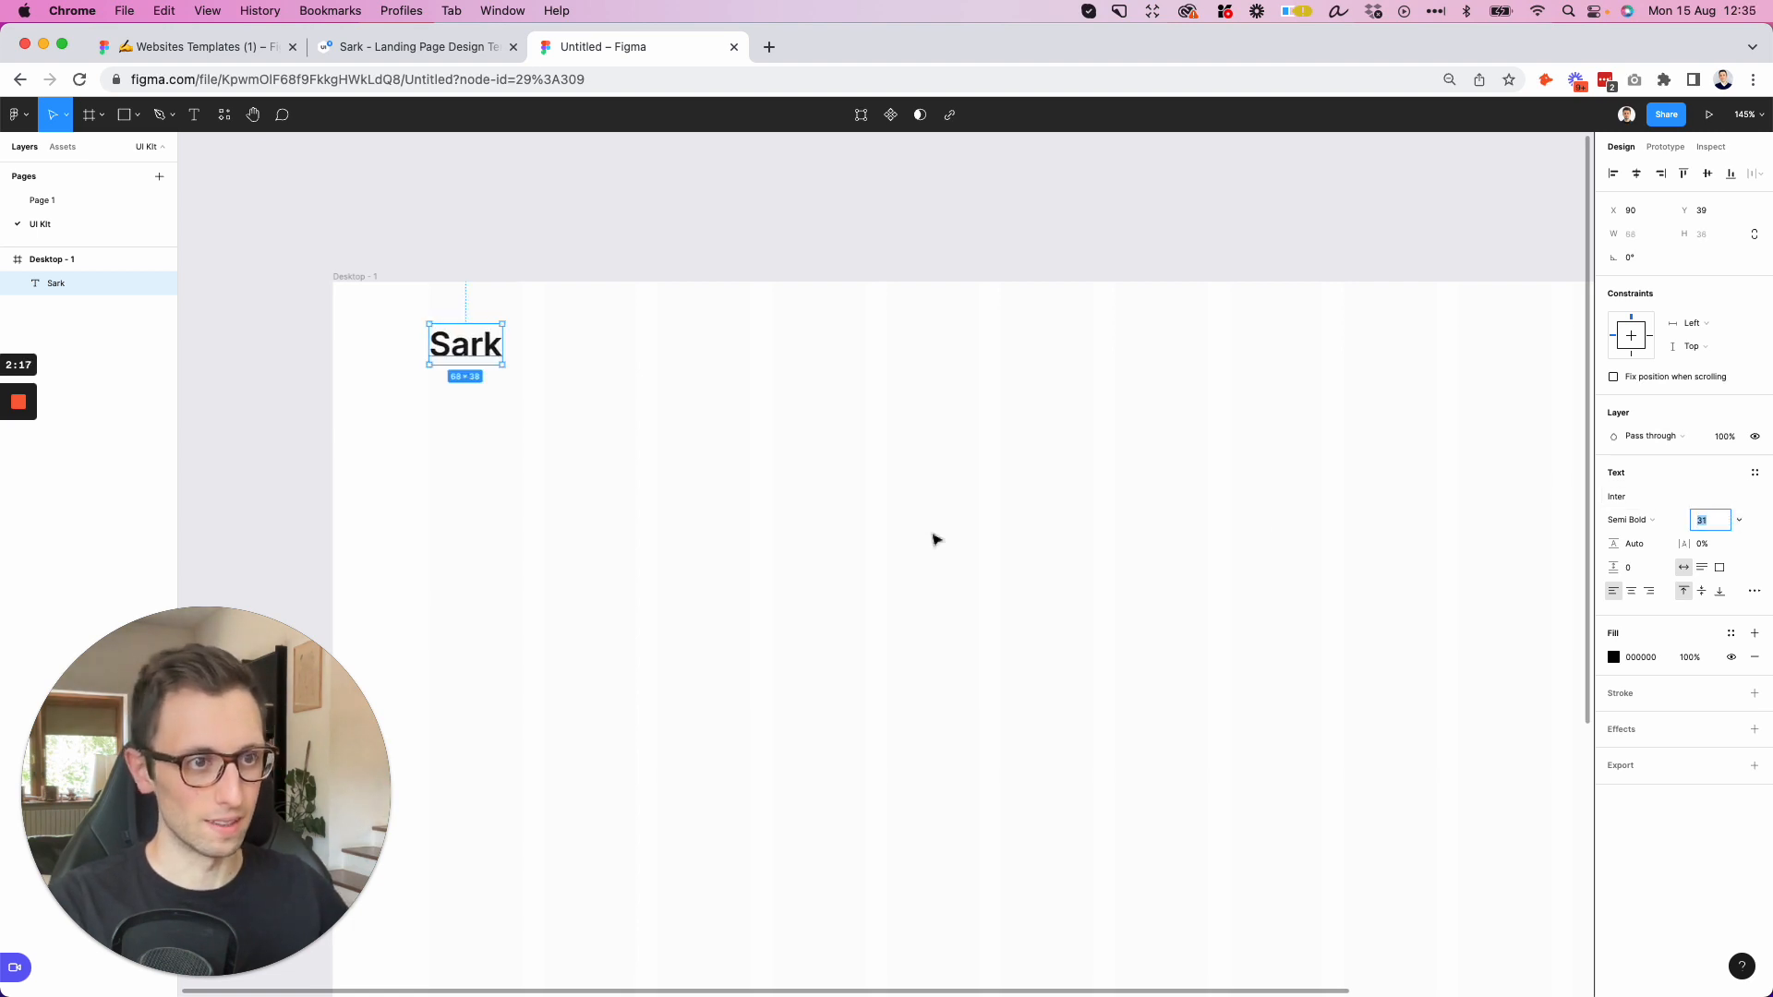
Duplicate the Sark text to X 730 on the same line and set the copy's font size to 18
left_click(430, 350)
left_click_drag(466, 352, 1153, 352, "alt")
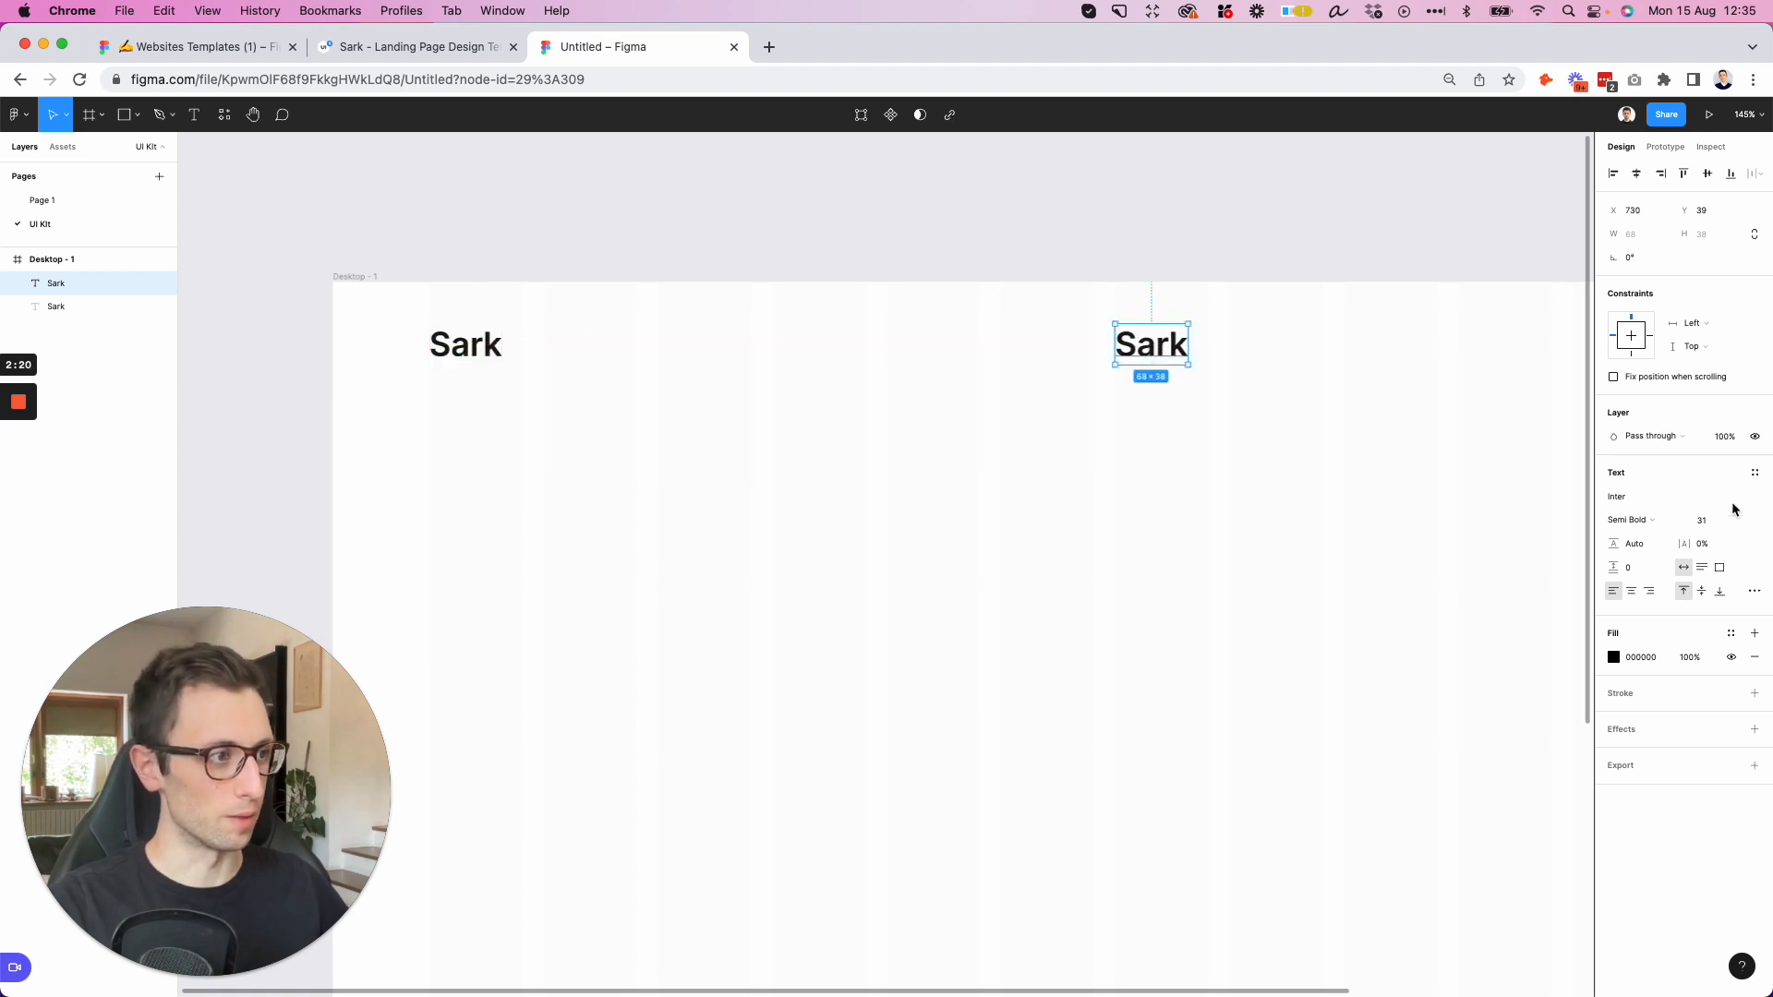
type("21")
key("Return")
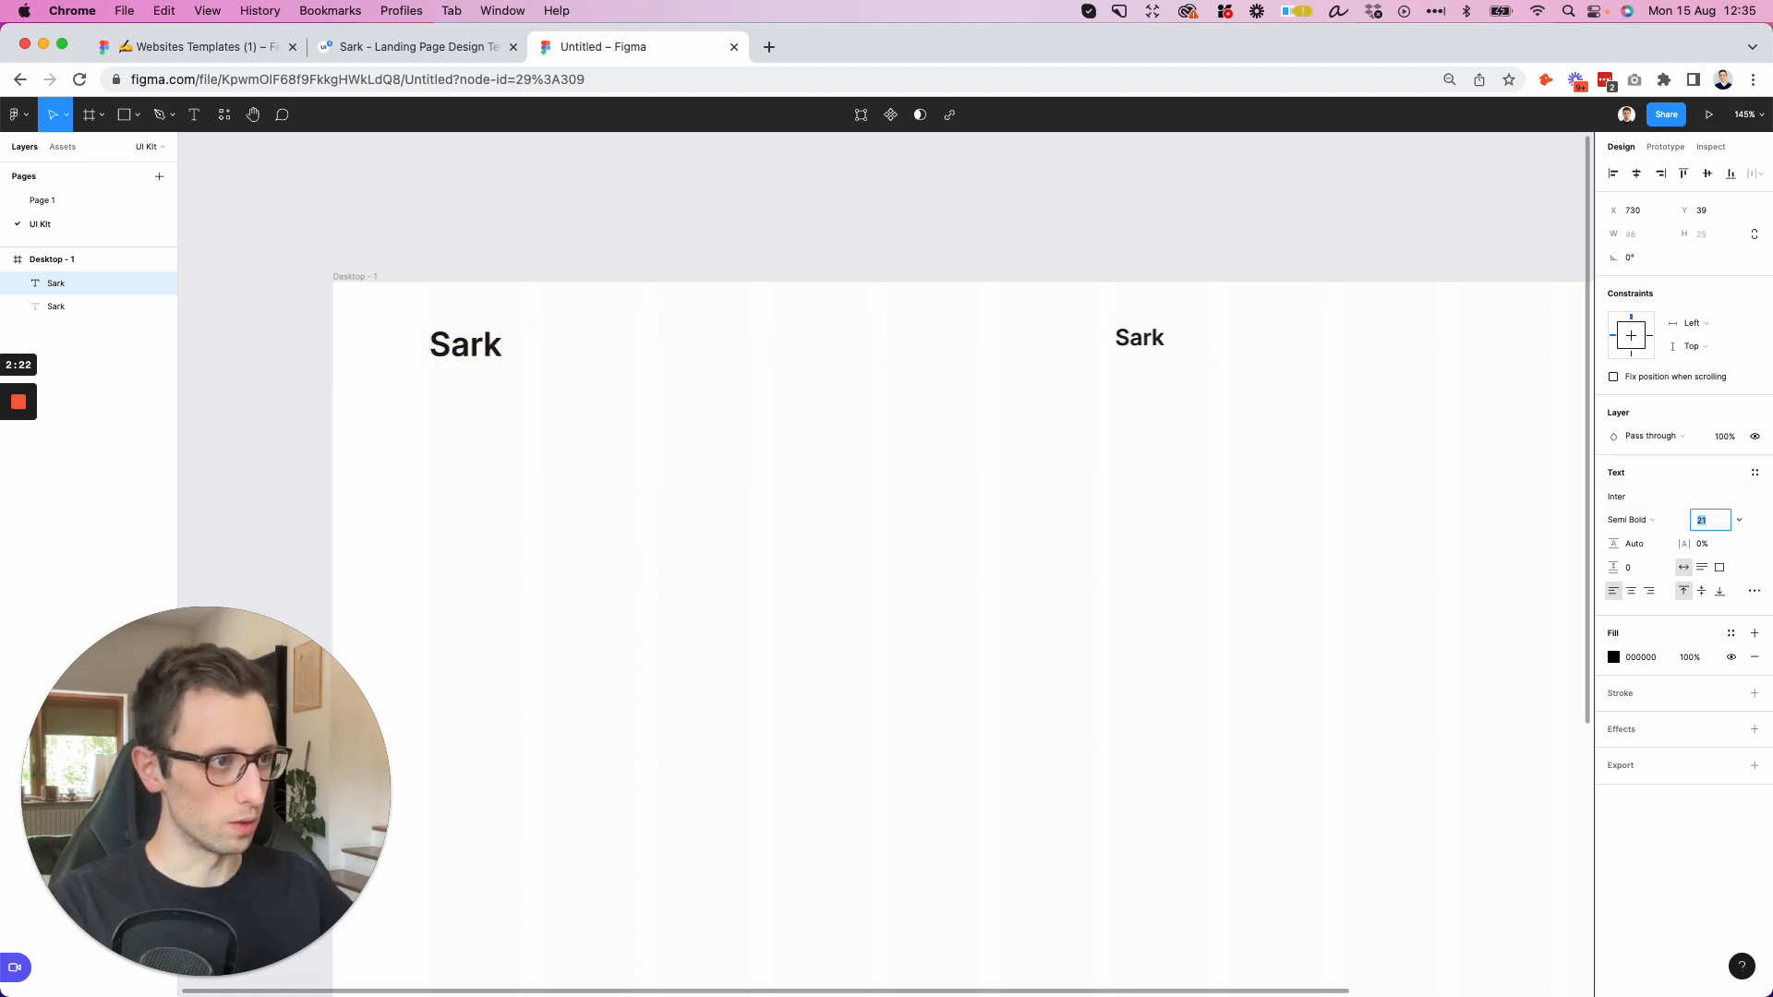
key("Down")
key("Down")
key("Down")
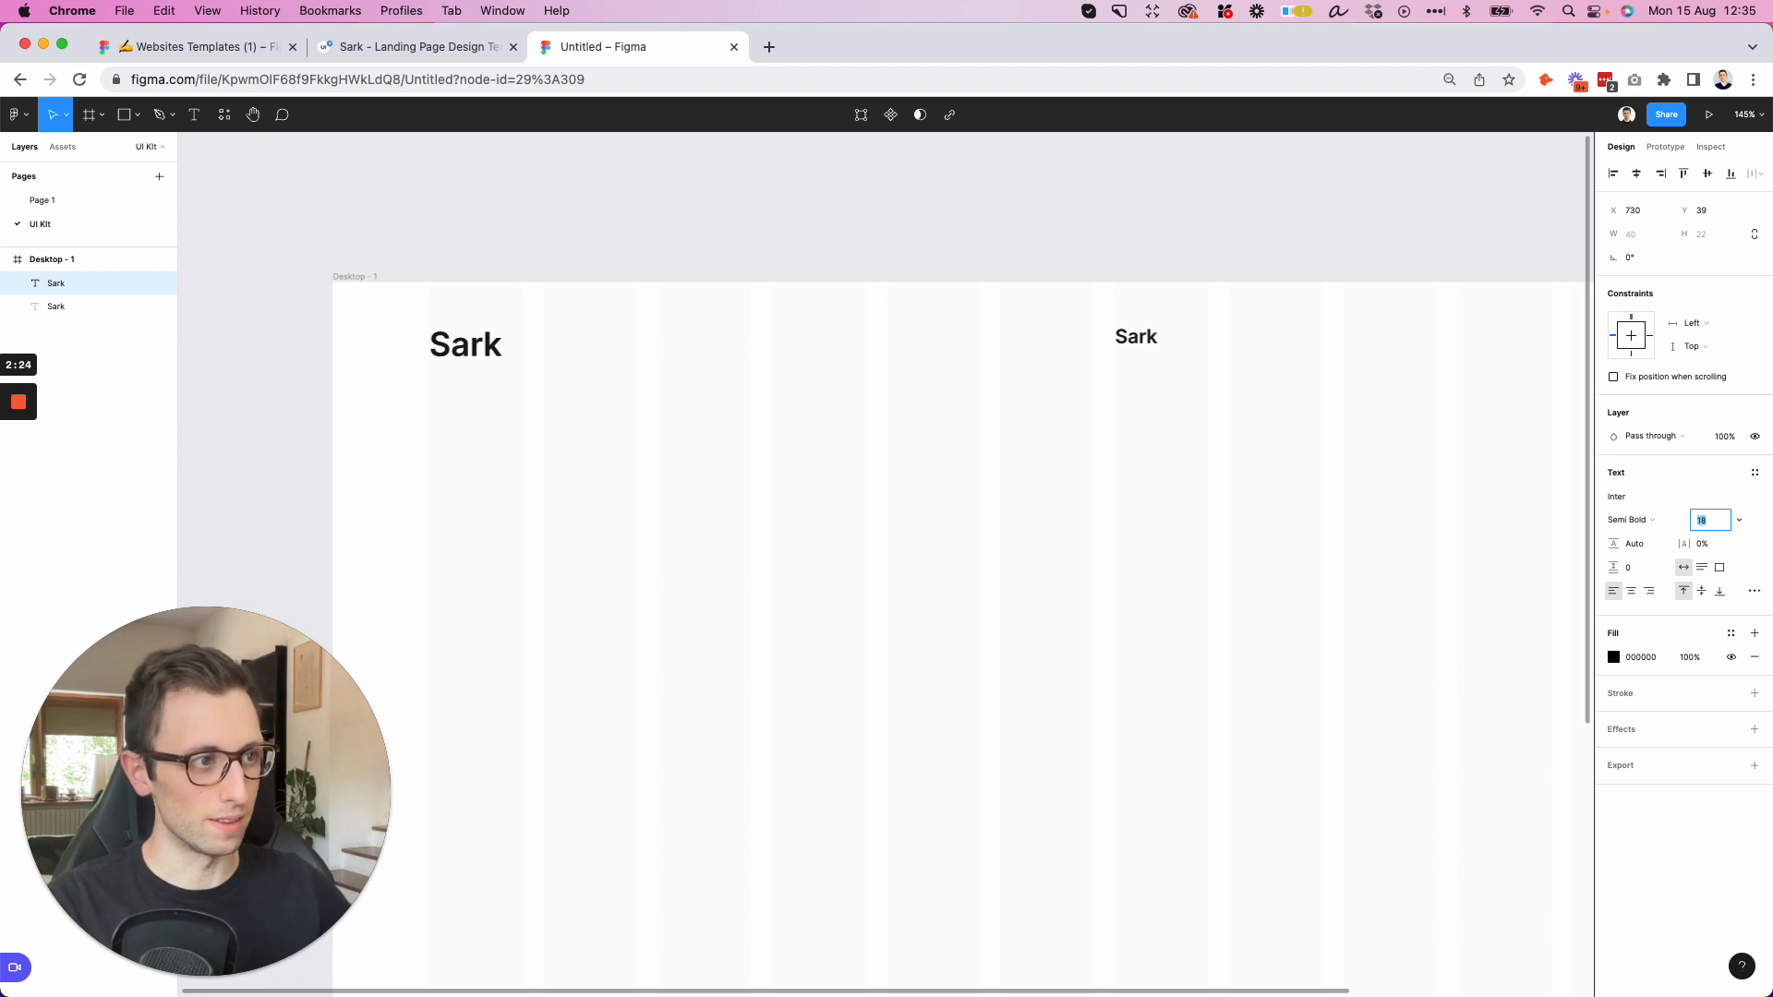
Change the copied text to "Demos" and move it down 4 px to Y 43
double_click(1136, 338)
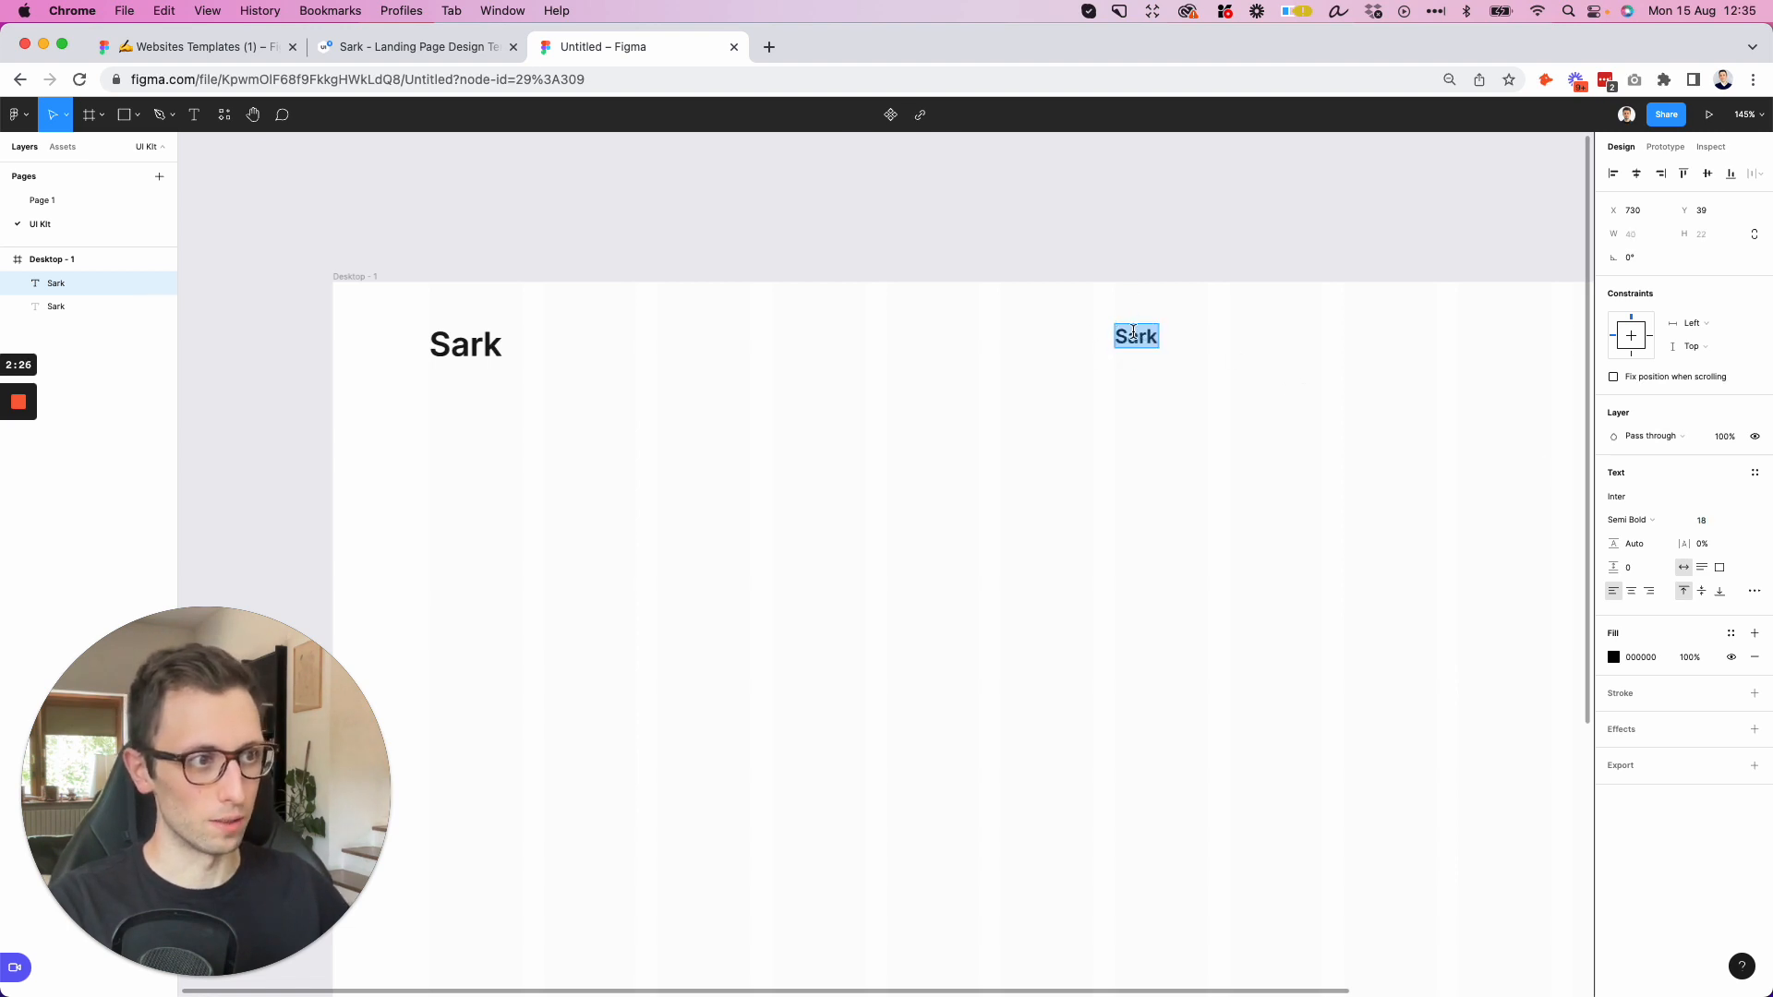
type("Demos")
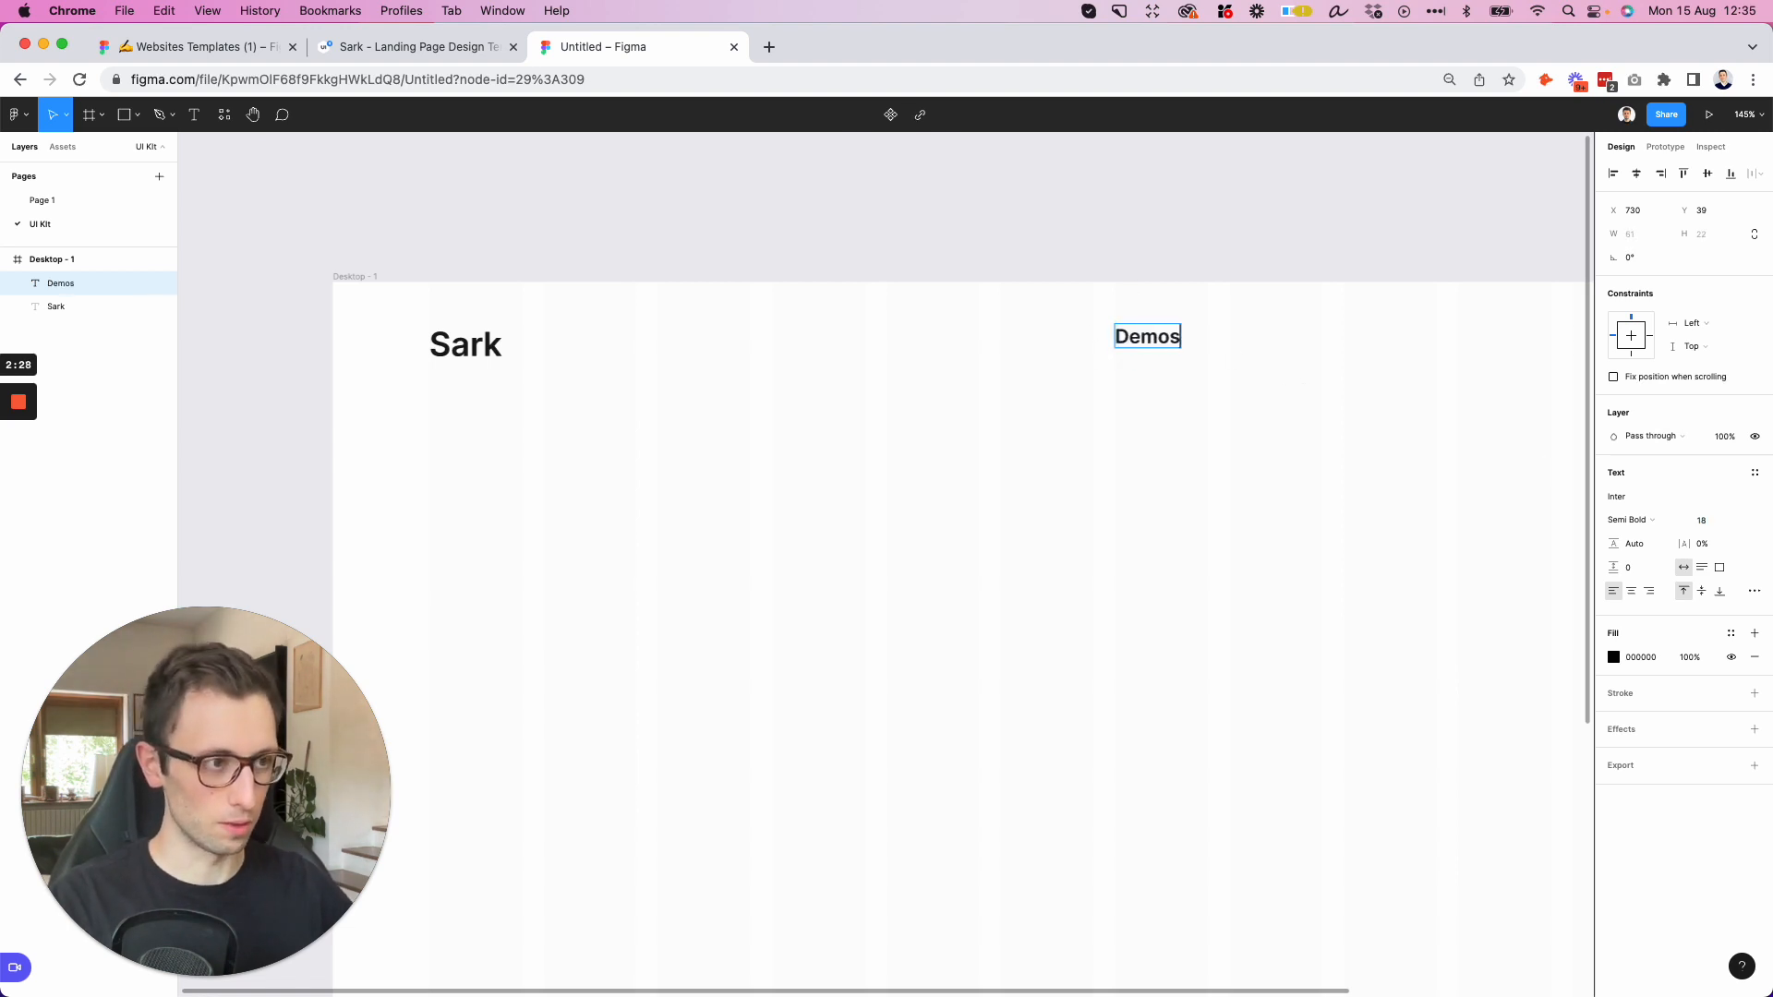
key("Escape")
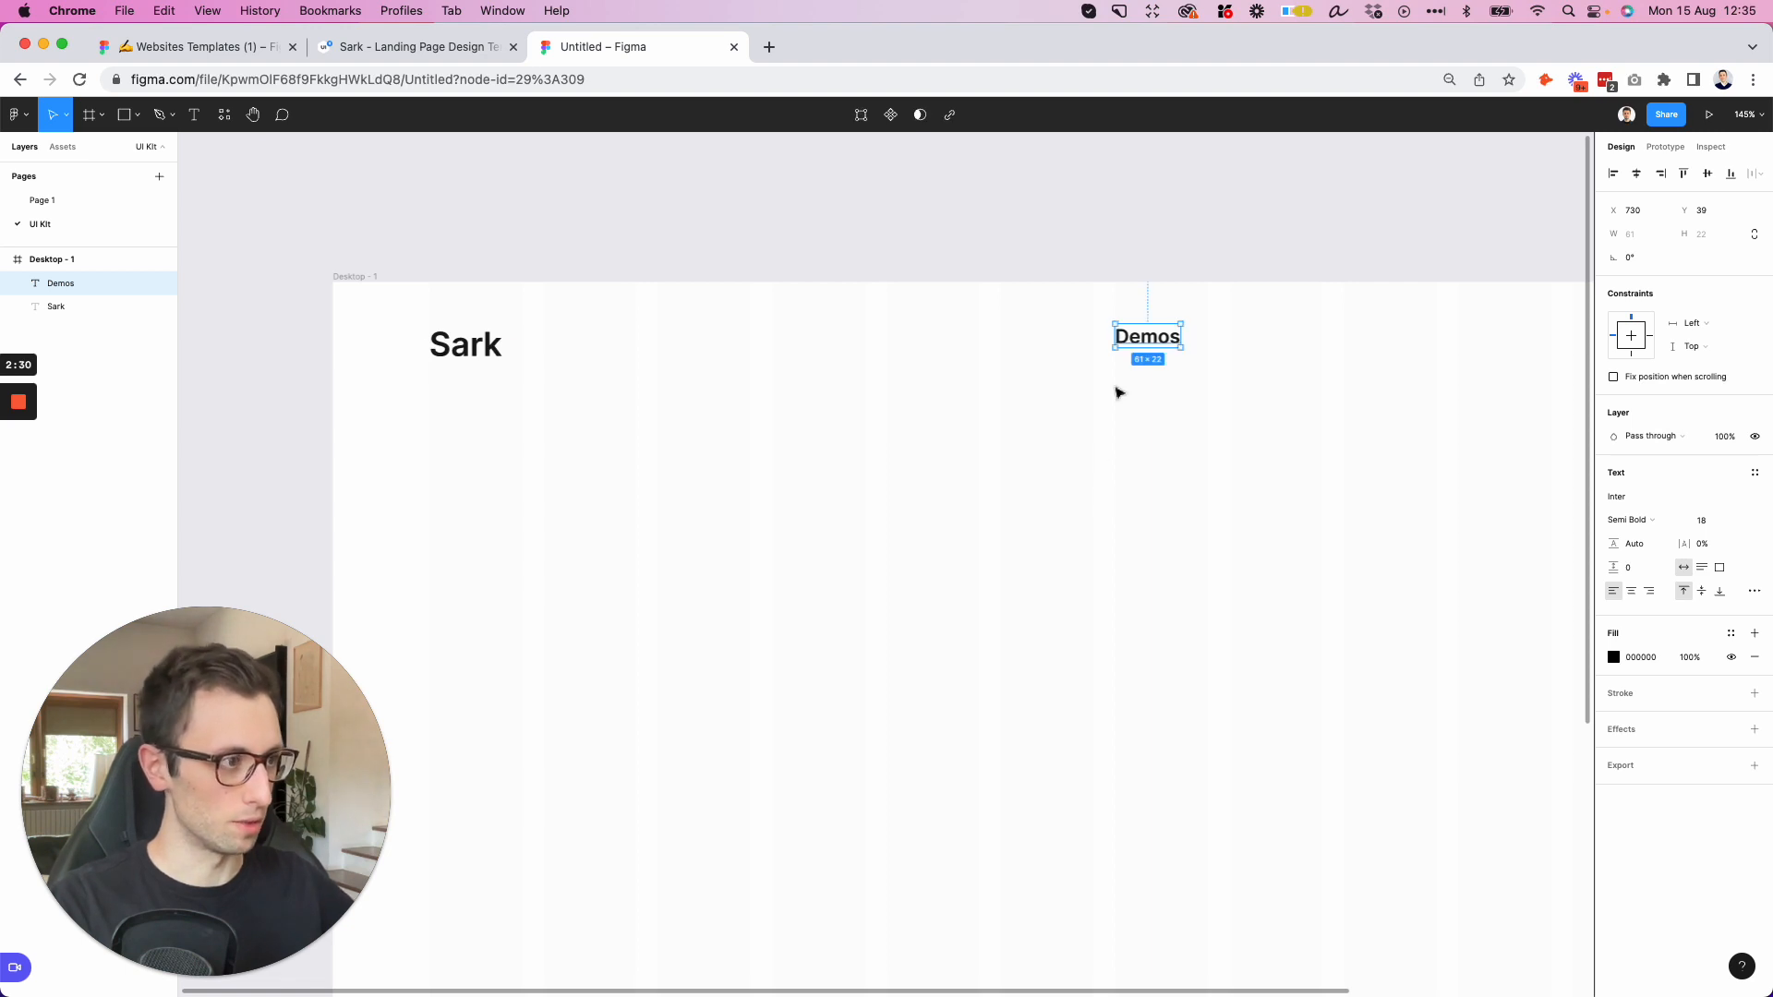
key("Down")
key("Down")
key("Down")
key("Down")
Copy the Demos link to X 844 and repeat the duplication three more times at the same spacing along the header
scroll(1118, 390, "right", 5)
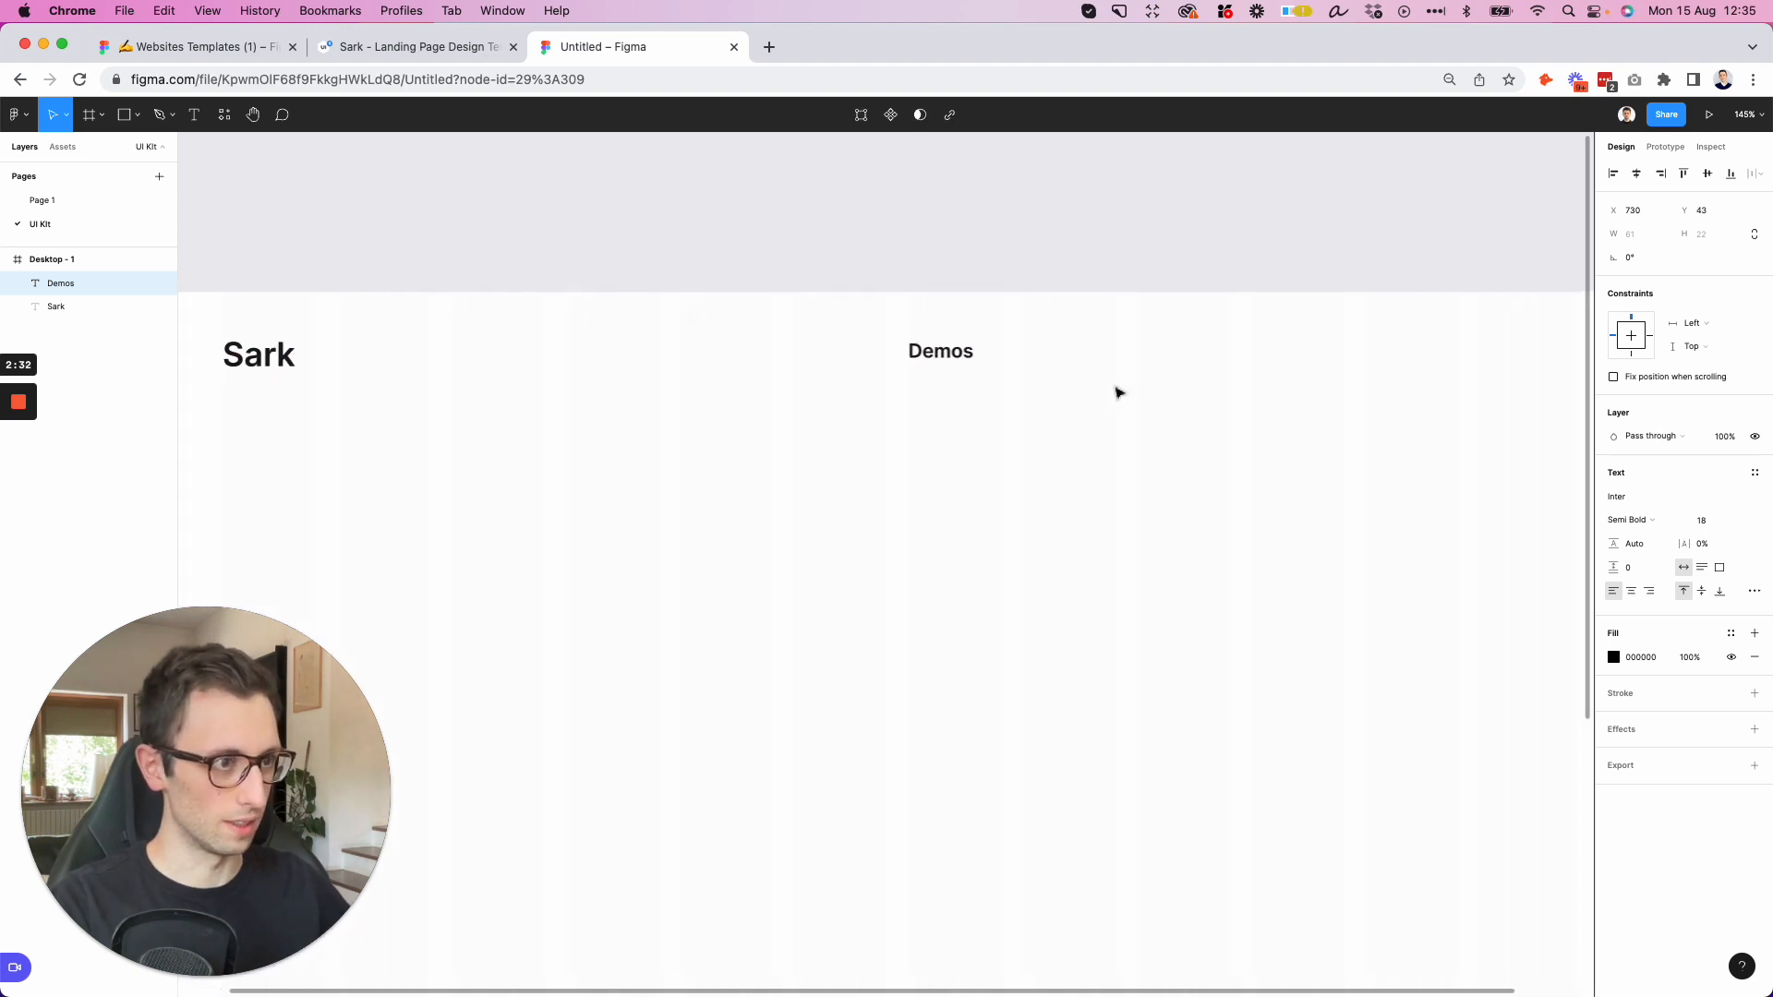
left_click_drag(718, 356, 829, 353)
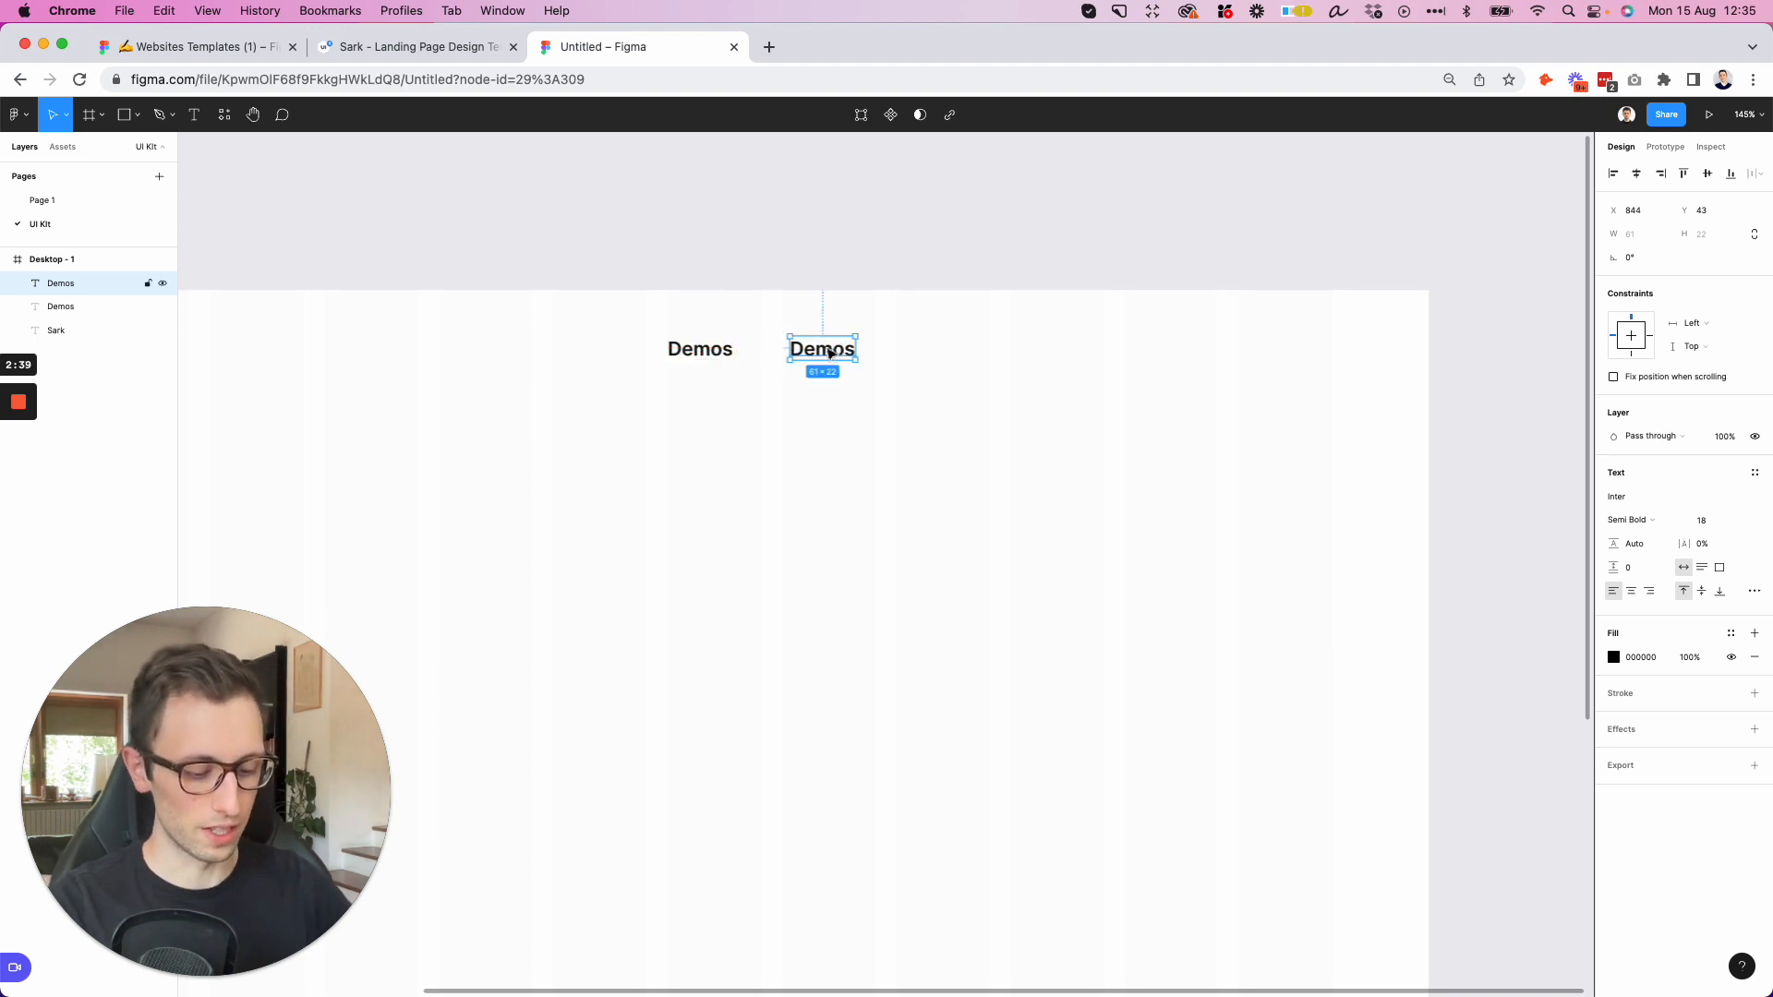
key("super+d")
key("super+d")
key("super+d")
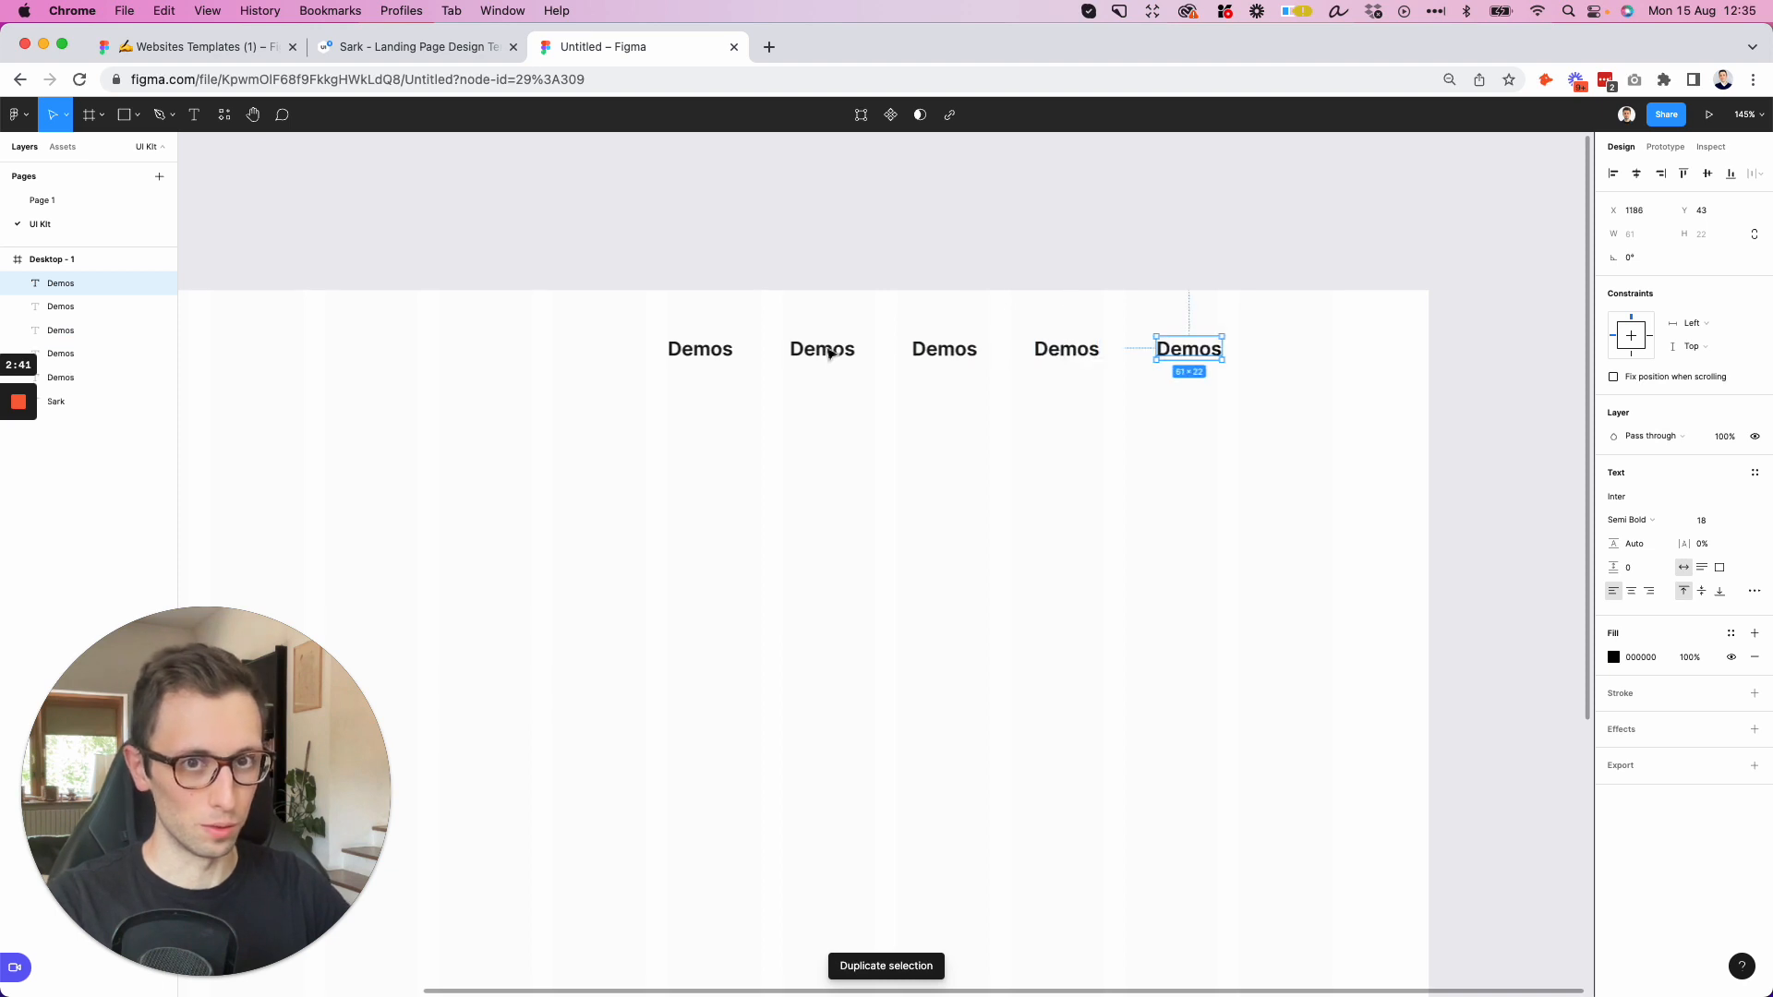
Replace the text of the four Demos copies with "About", "Blog", "Pages" and "Contact", in that order
left_click(808, 343)
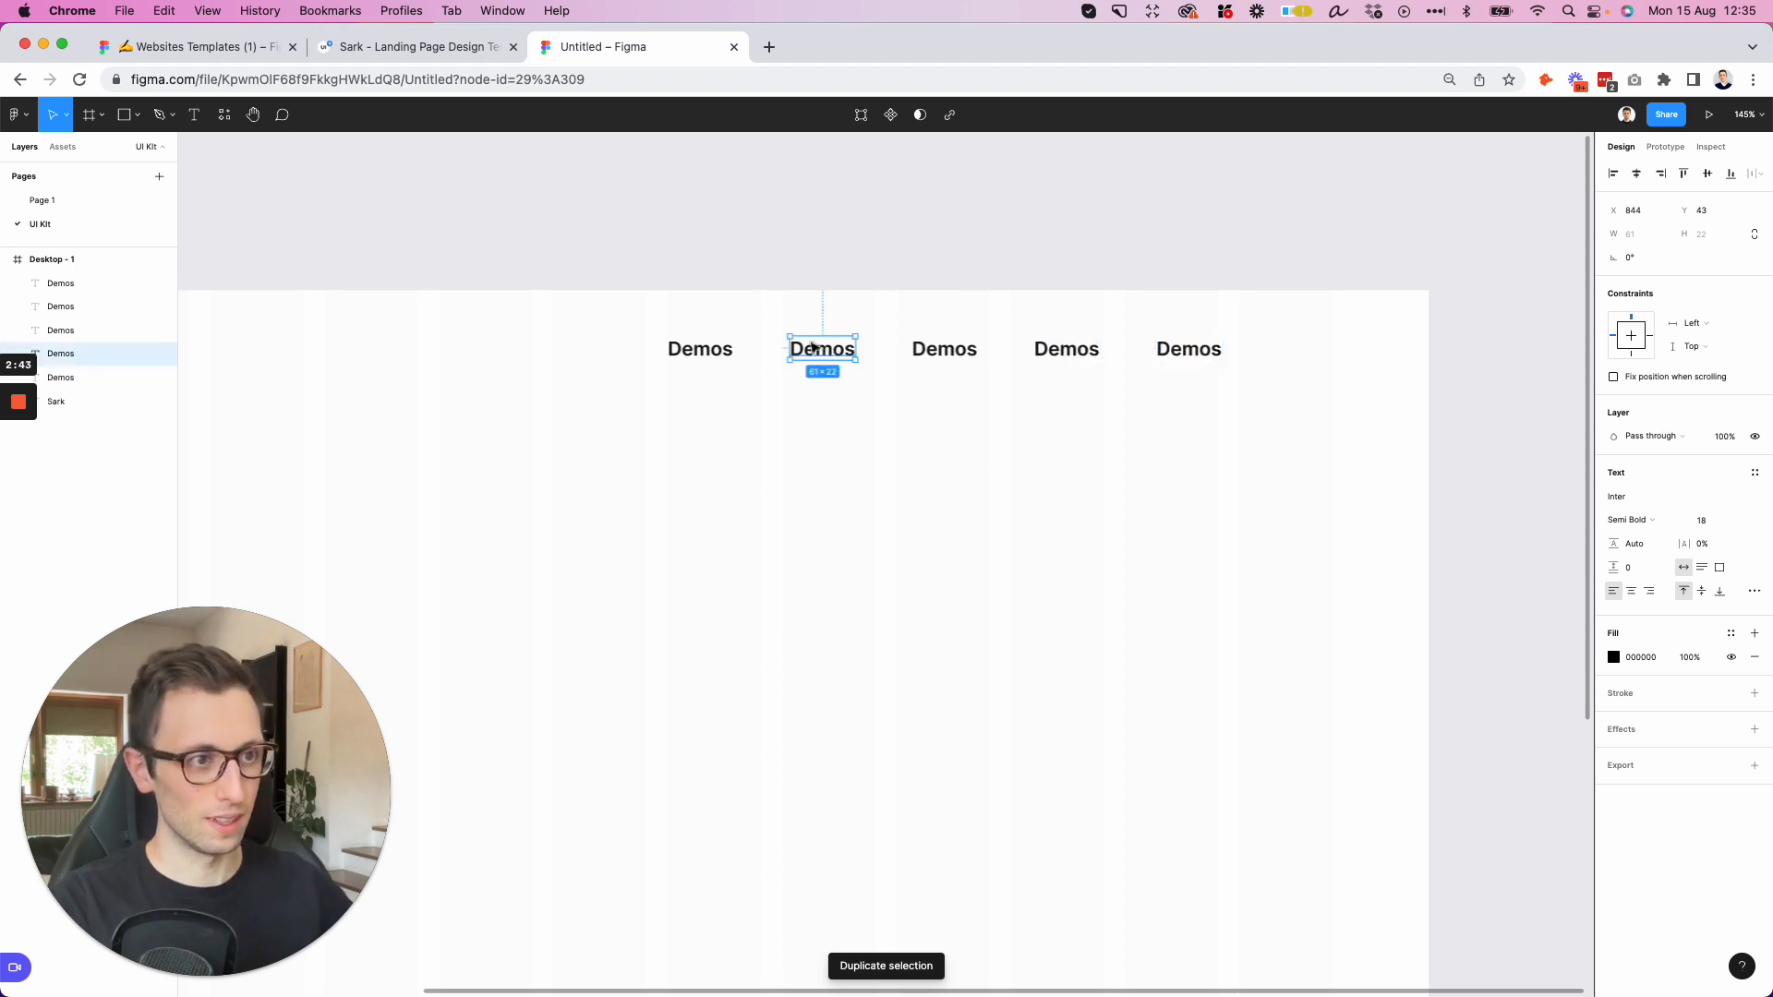
double_click(808, 342)
type("About")
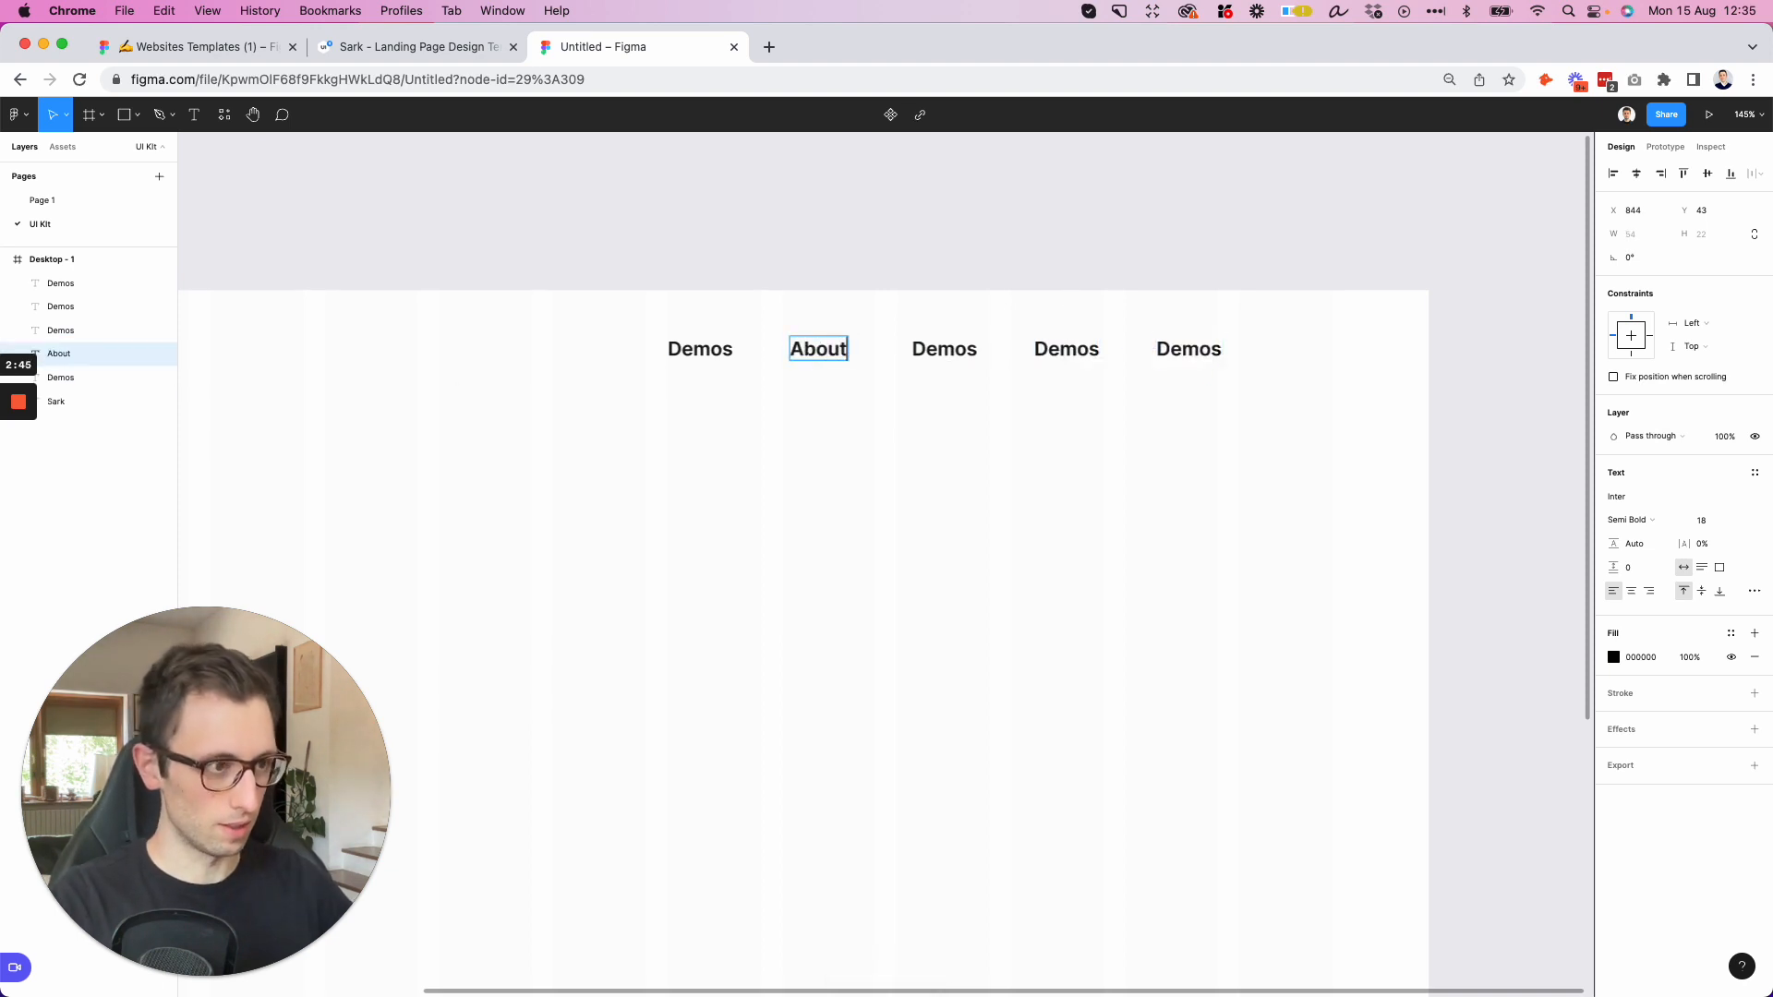
double_click(962, 347)
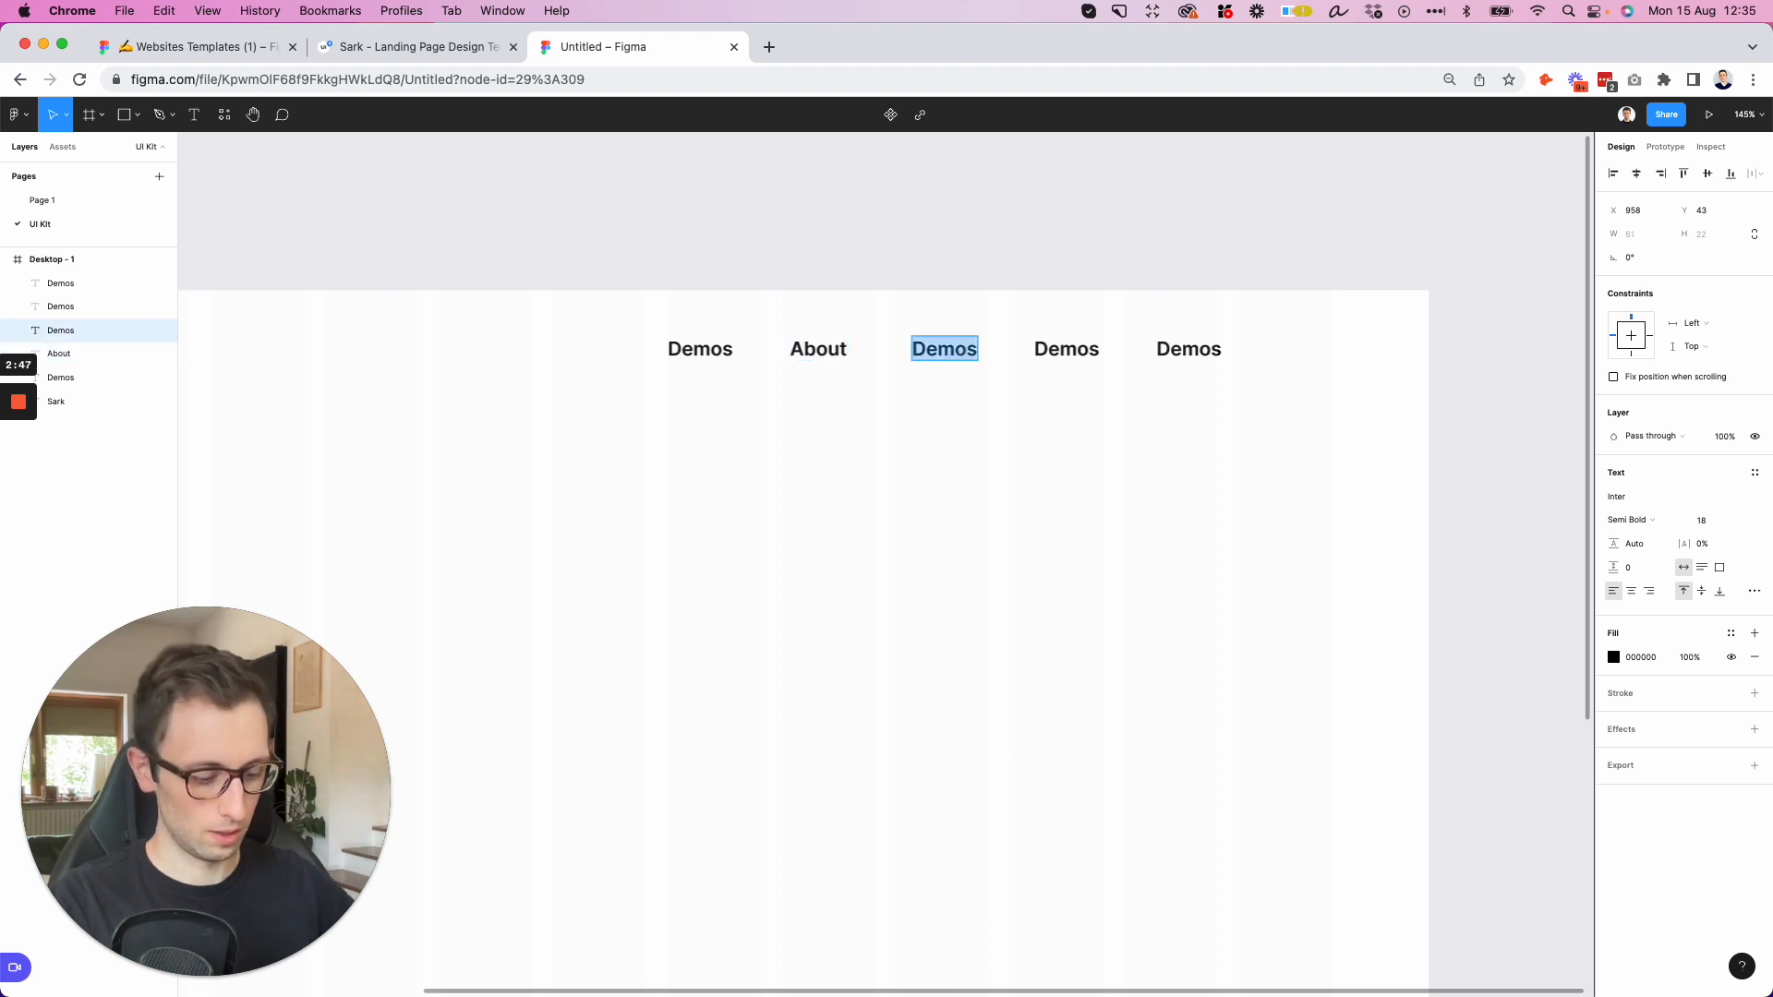
type("Blog")
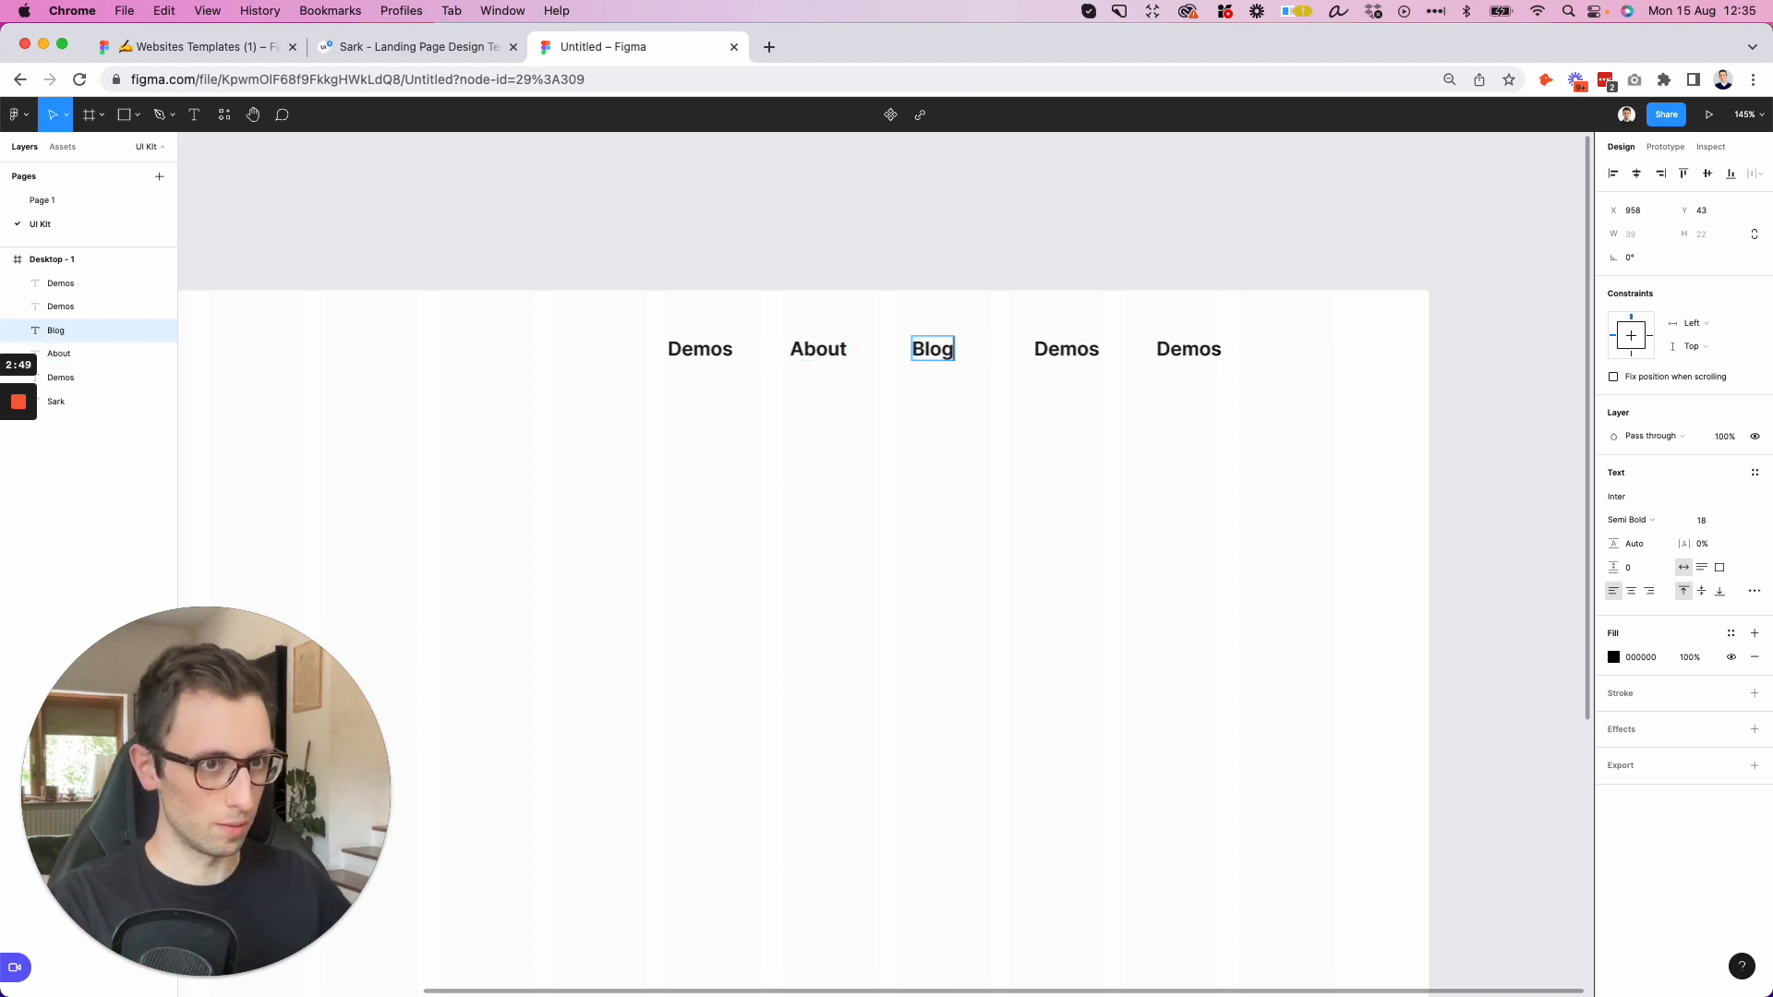
double_click(1055, 349)
type("Pages")
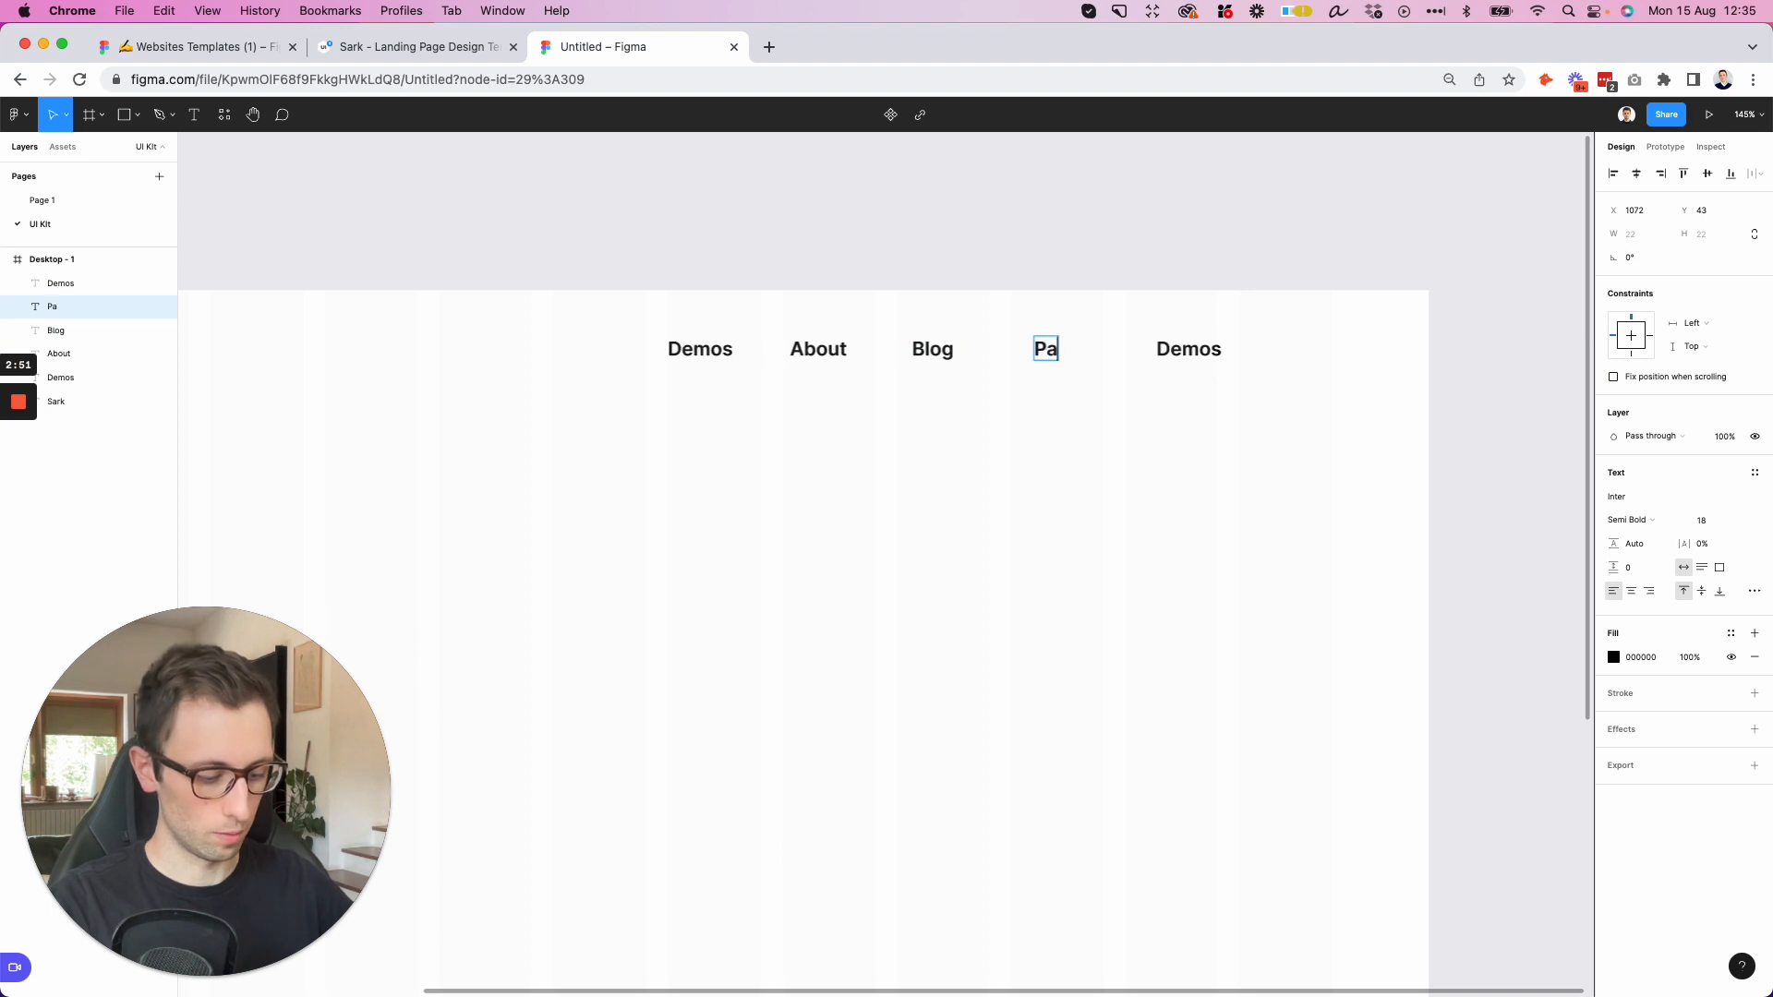
double_click(1196, 354)
type("Contact")
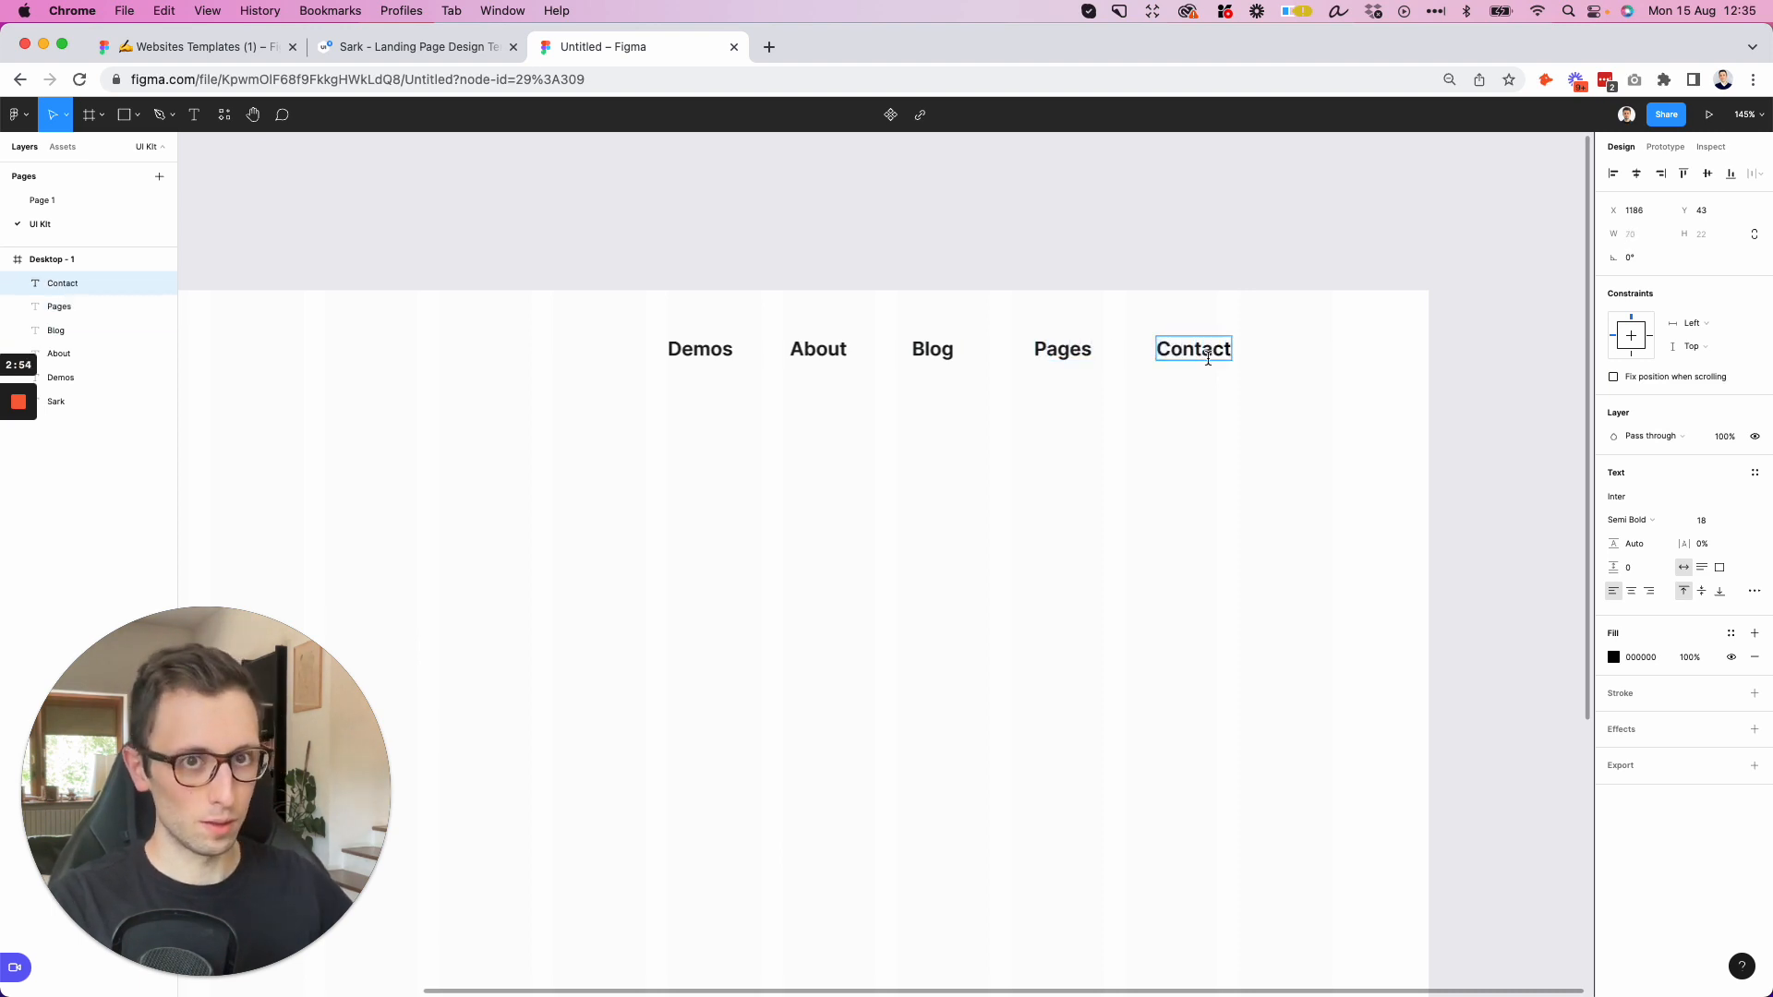
key("Escape")
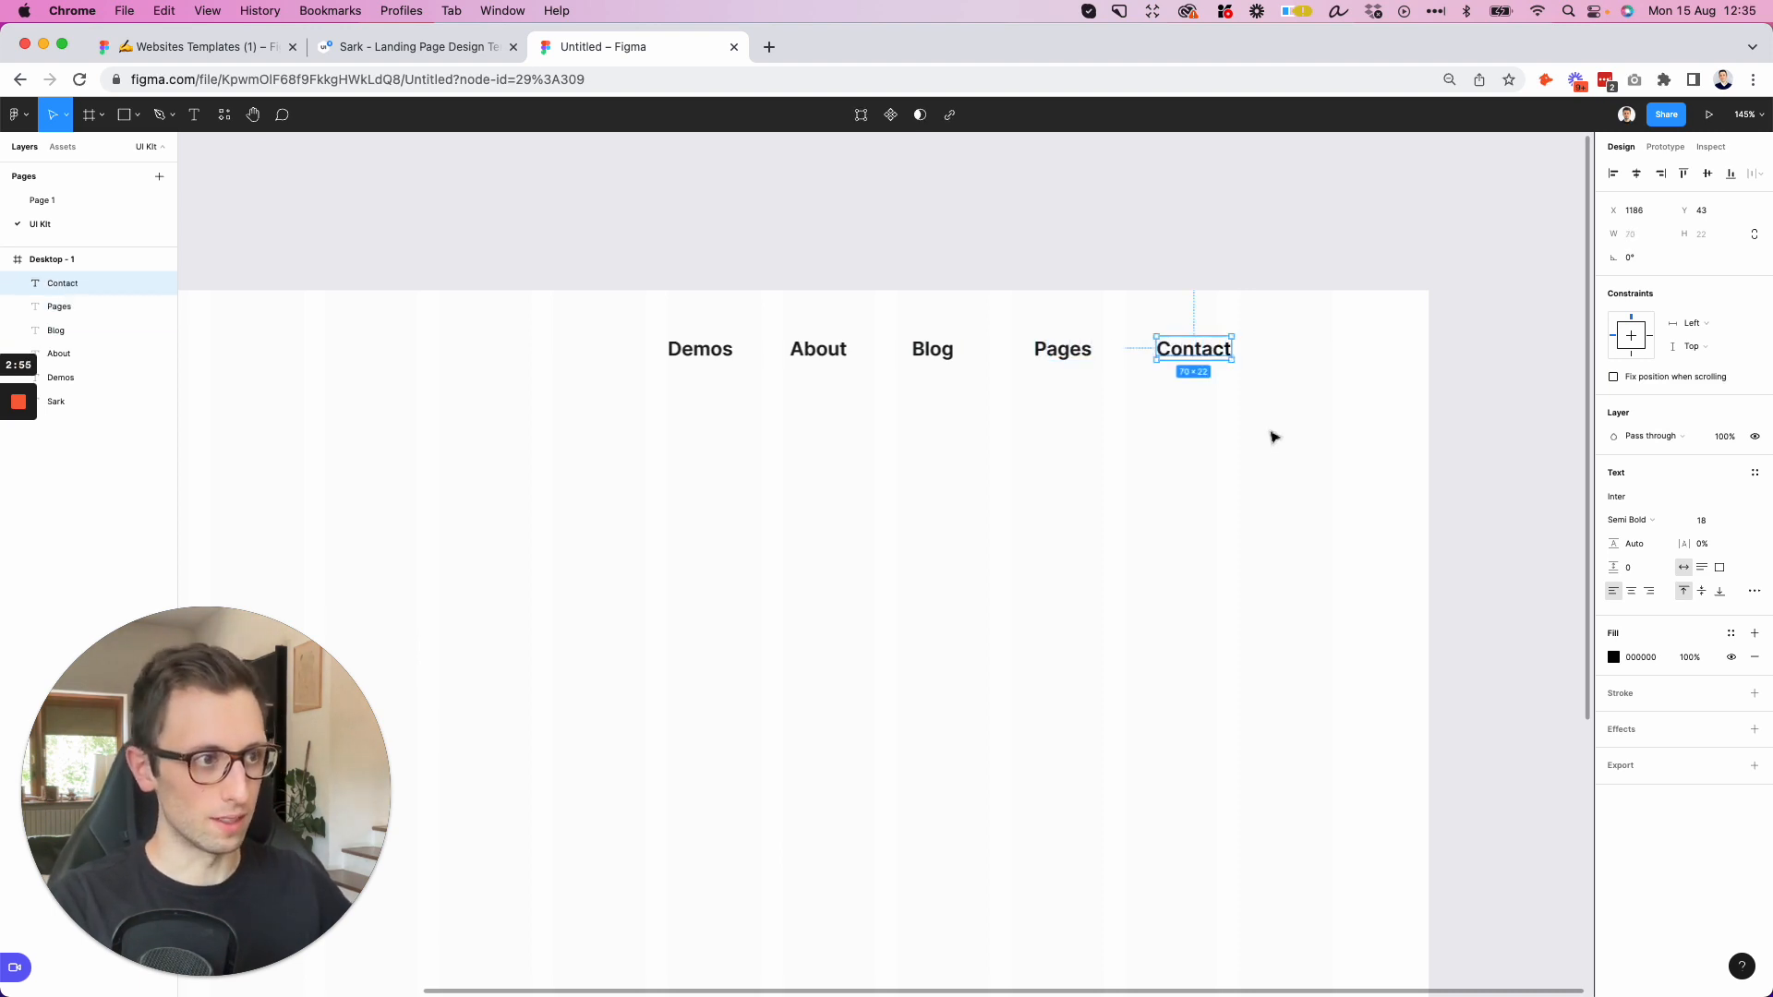
Shift all five navigation links to the left together and set their font size to 16
left_click_drag(1259, 329, 534, 415)
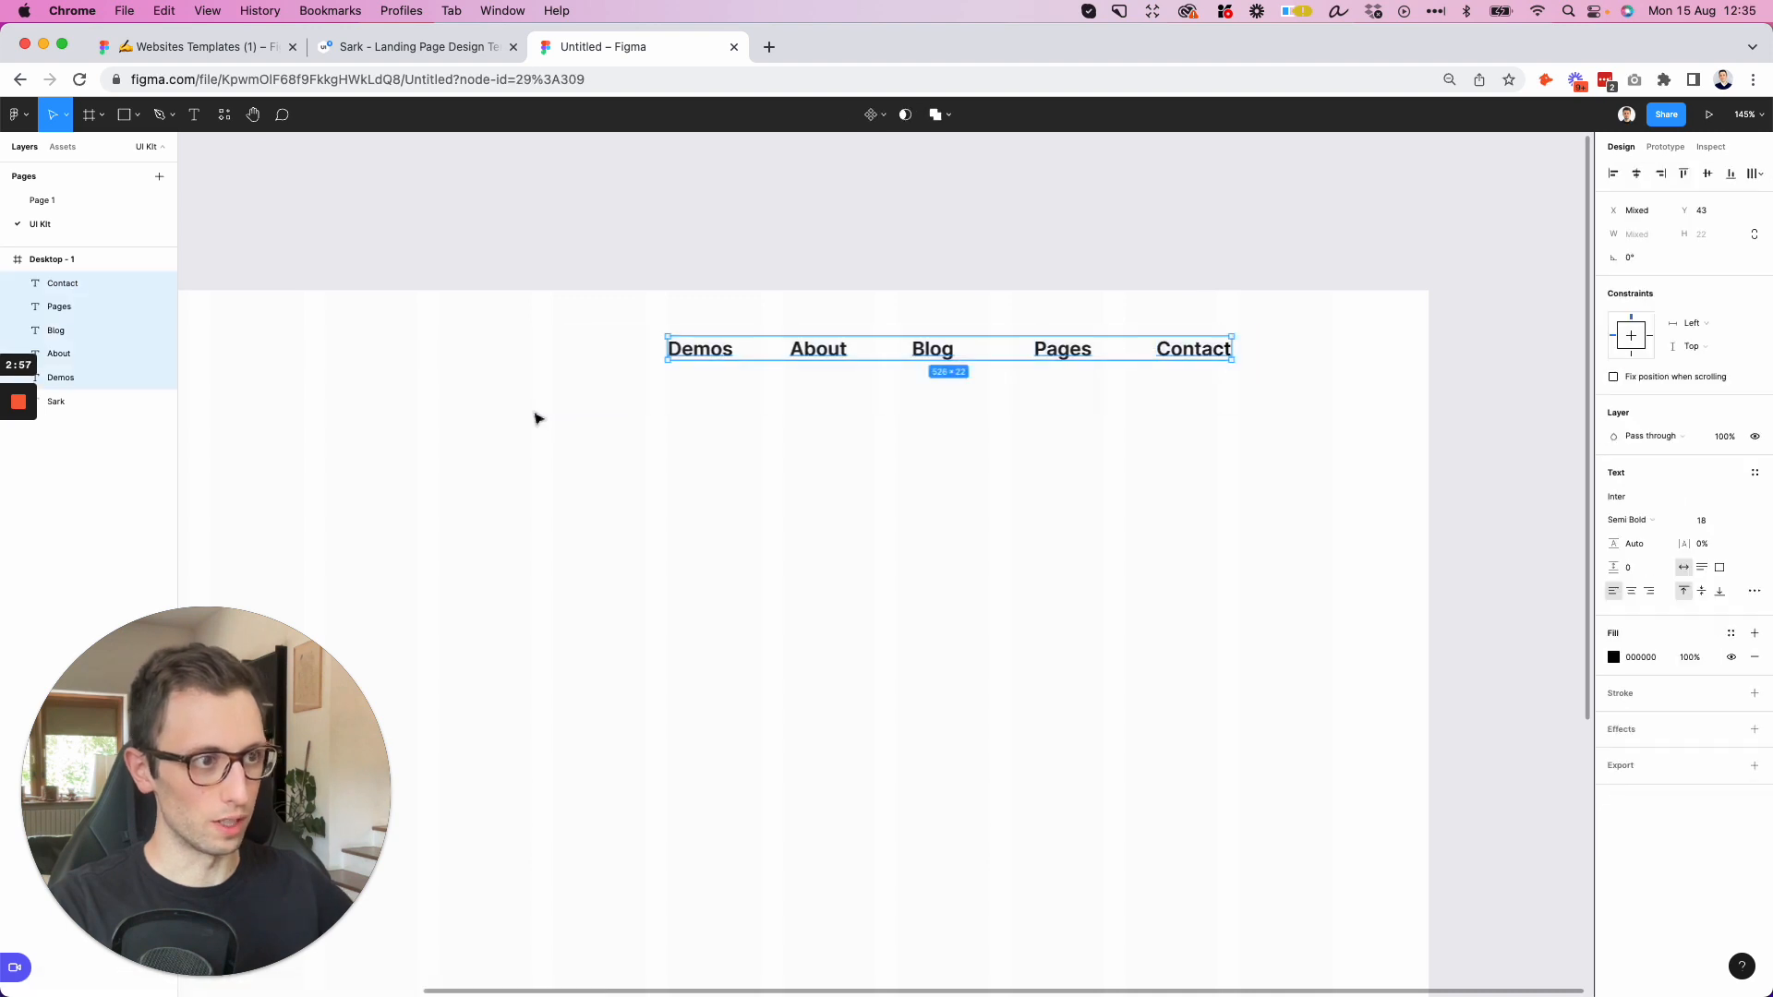
key("shift+Left")
key("shift+Left")
left_click(1735, 519)
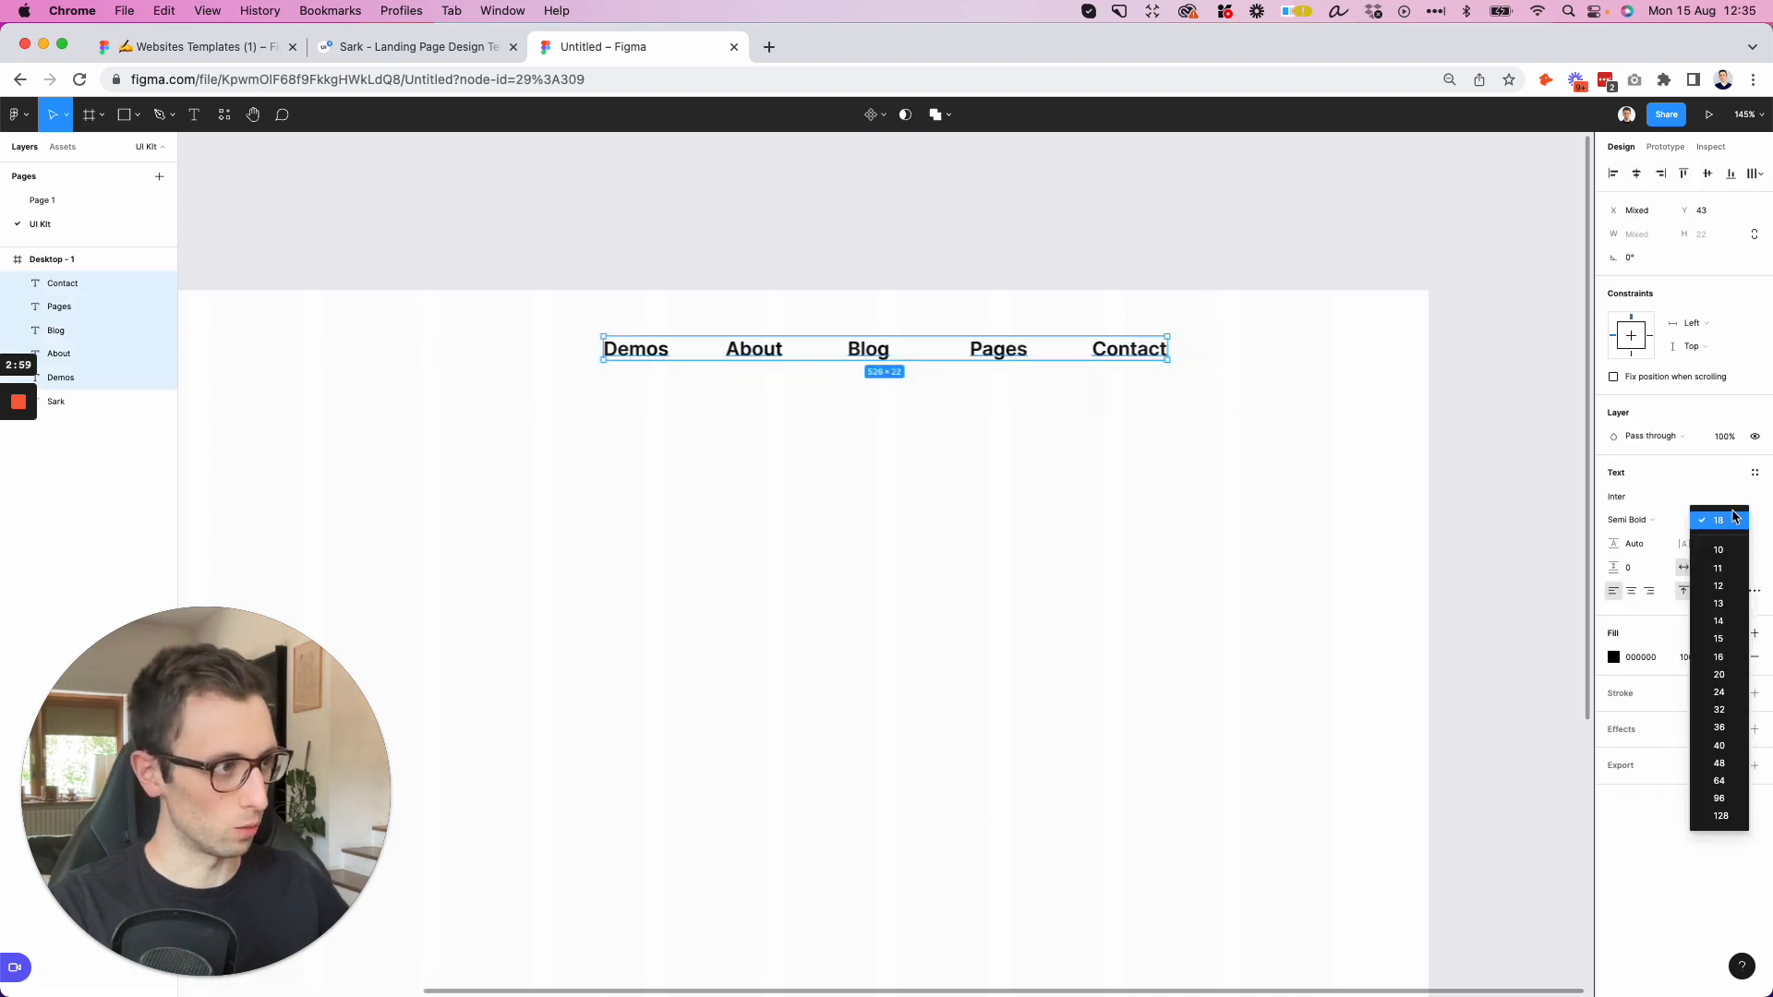
left_click(1706, 519)
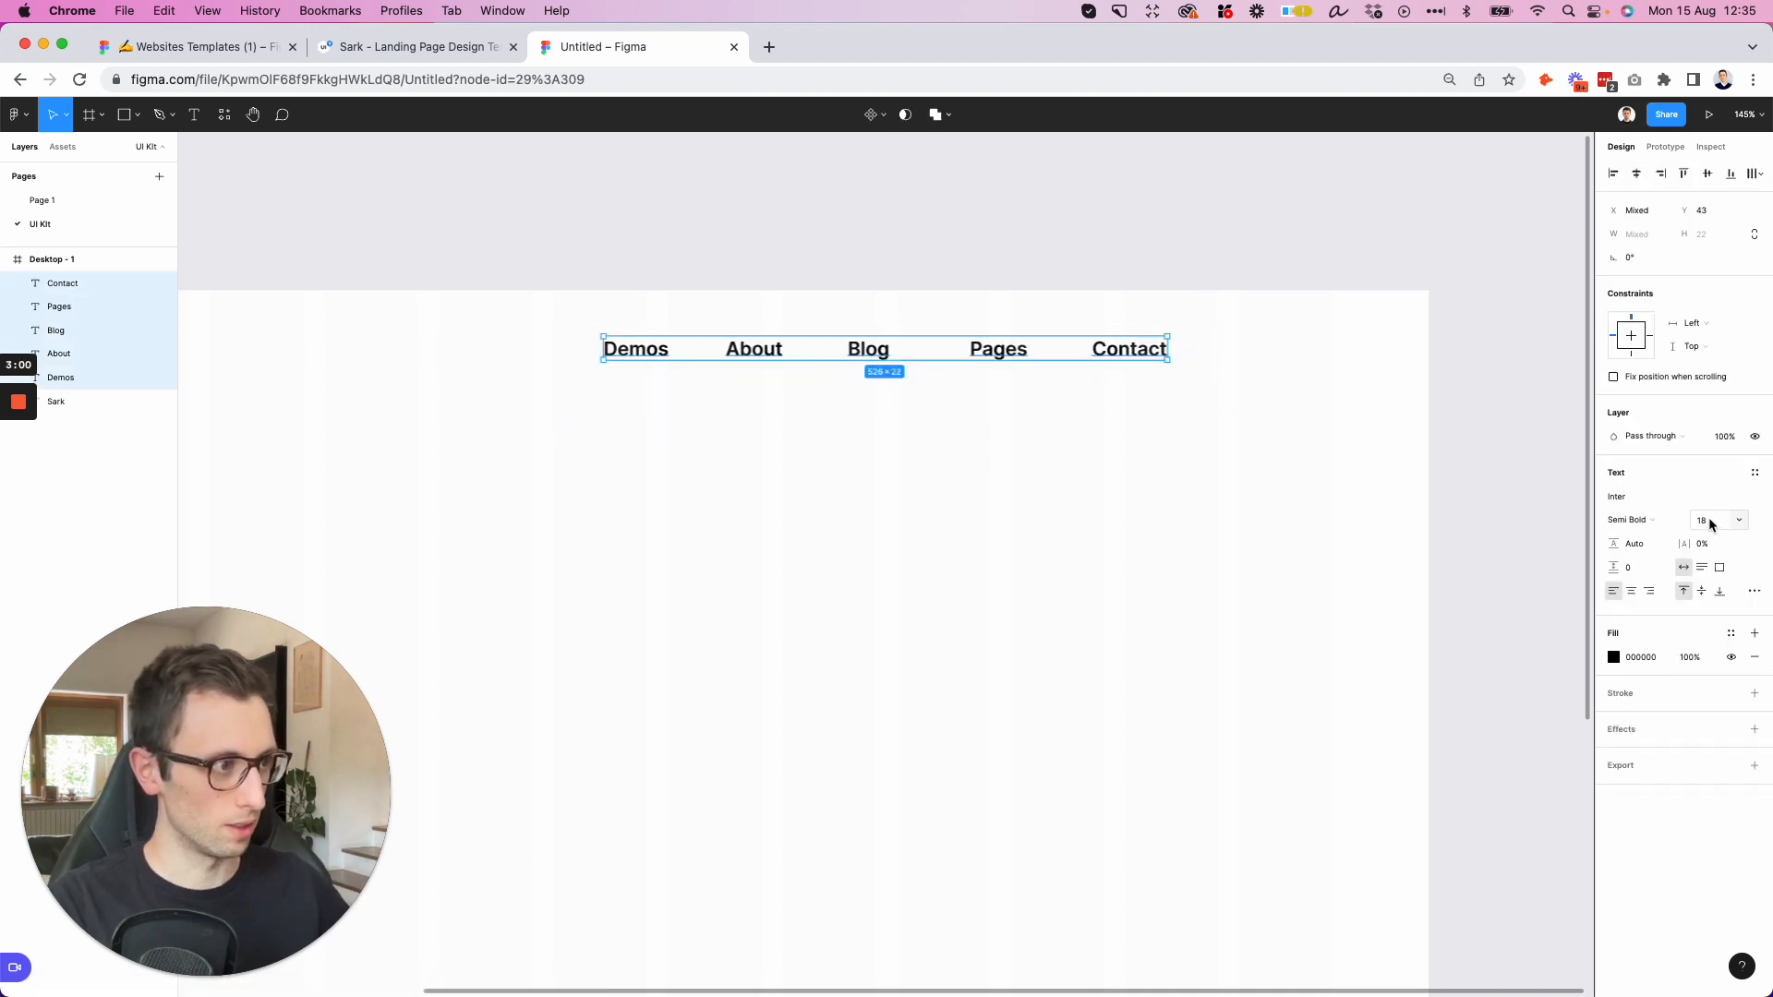
type("16")
key("Return")
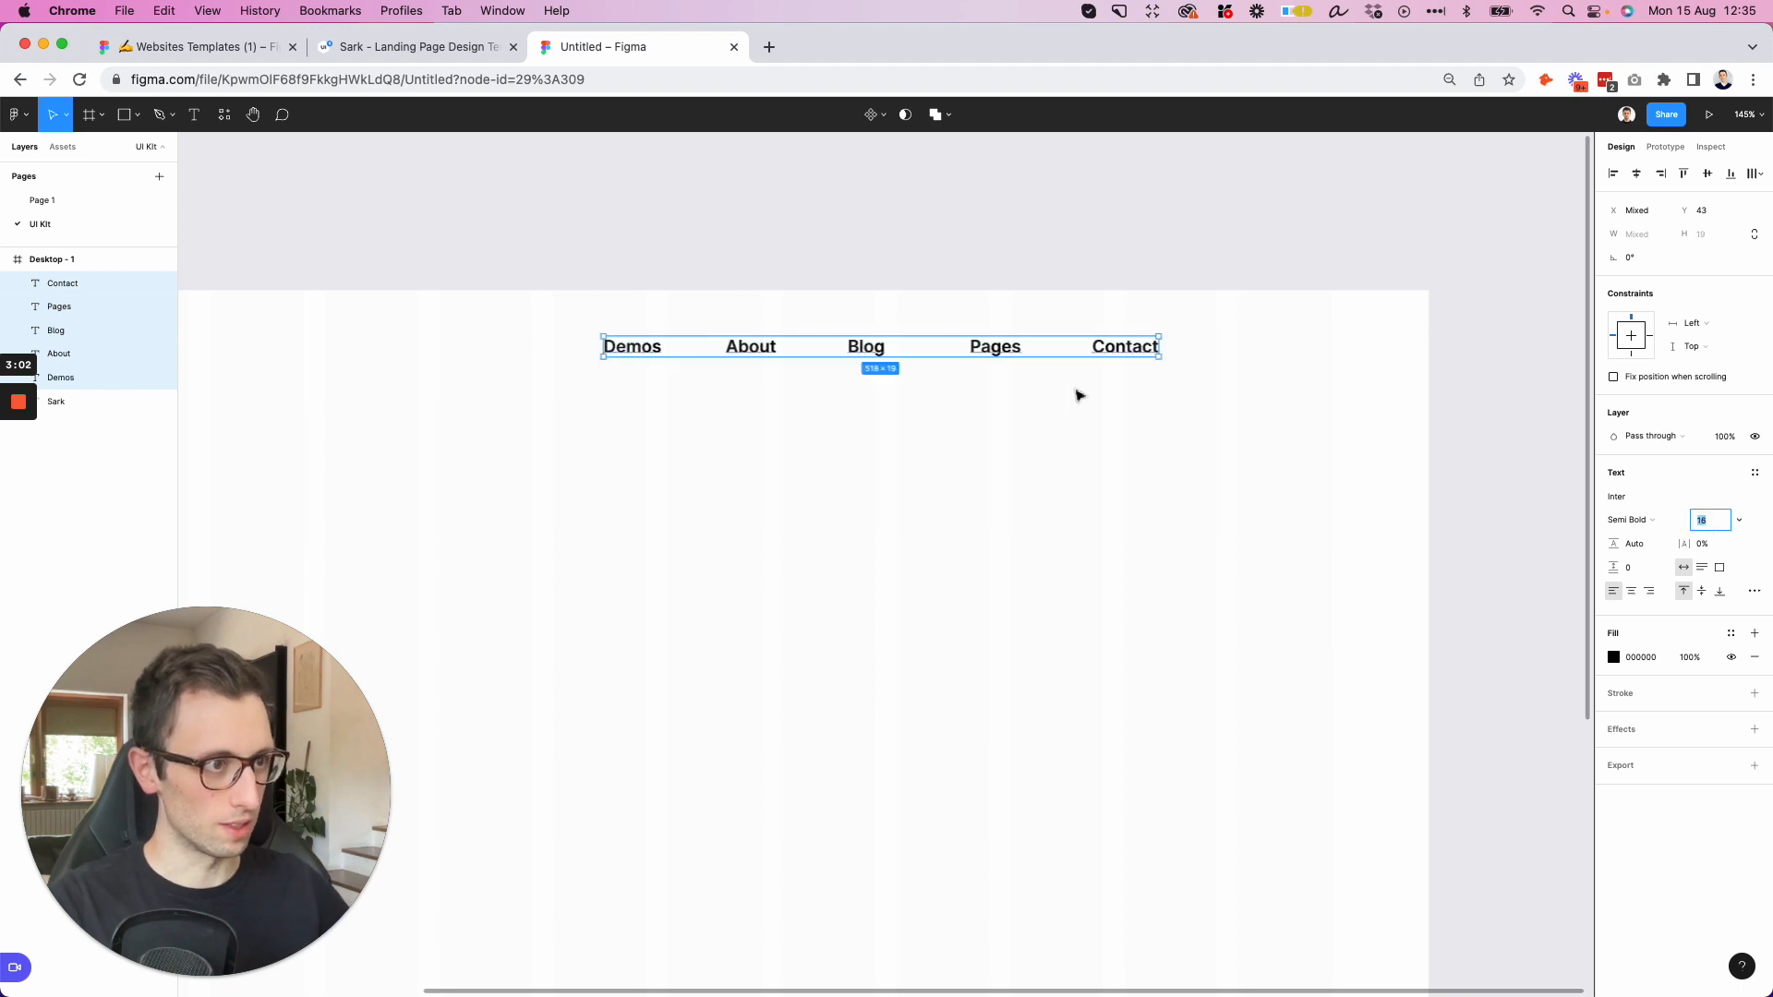
Duplicate the Contact link to the right of the header at X 1243 and change the copy's text to "Get Started for Free"
left_click_drag(1128, 357, 1249, 350)
left_click(1015, 349)
double_click(1245, 349)
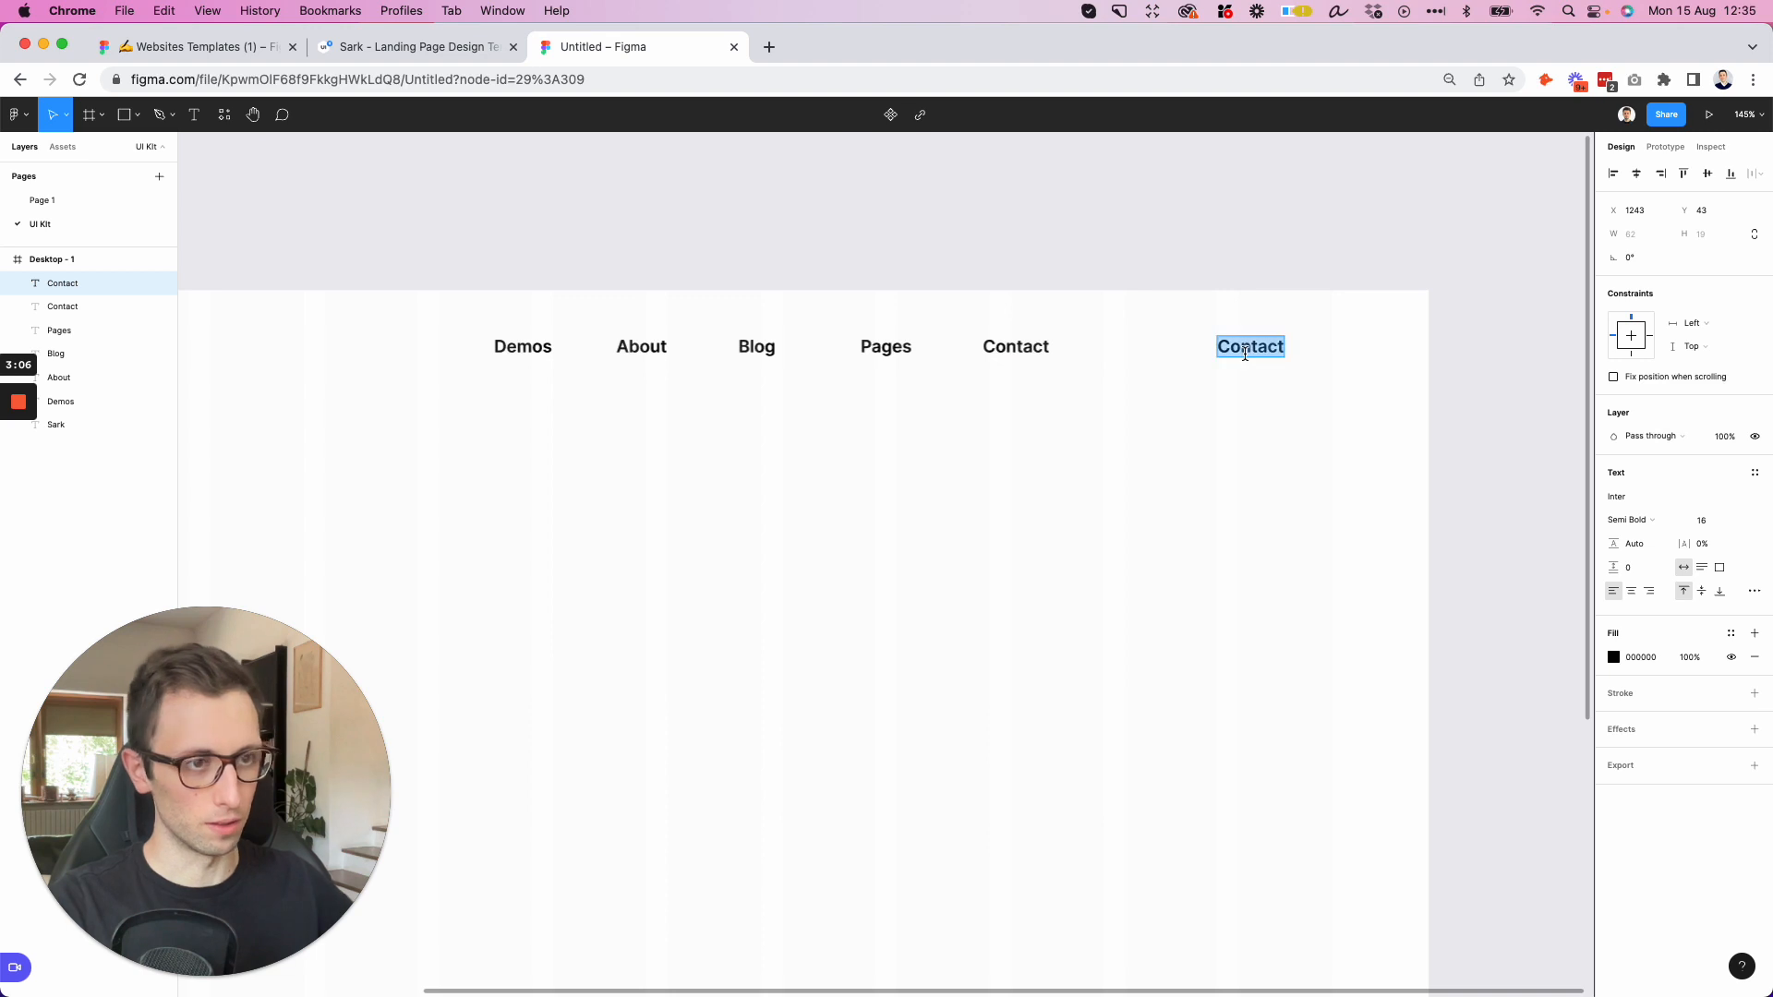
type("Get St")
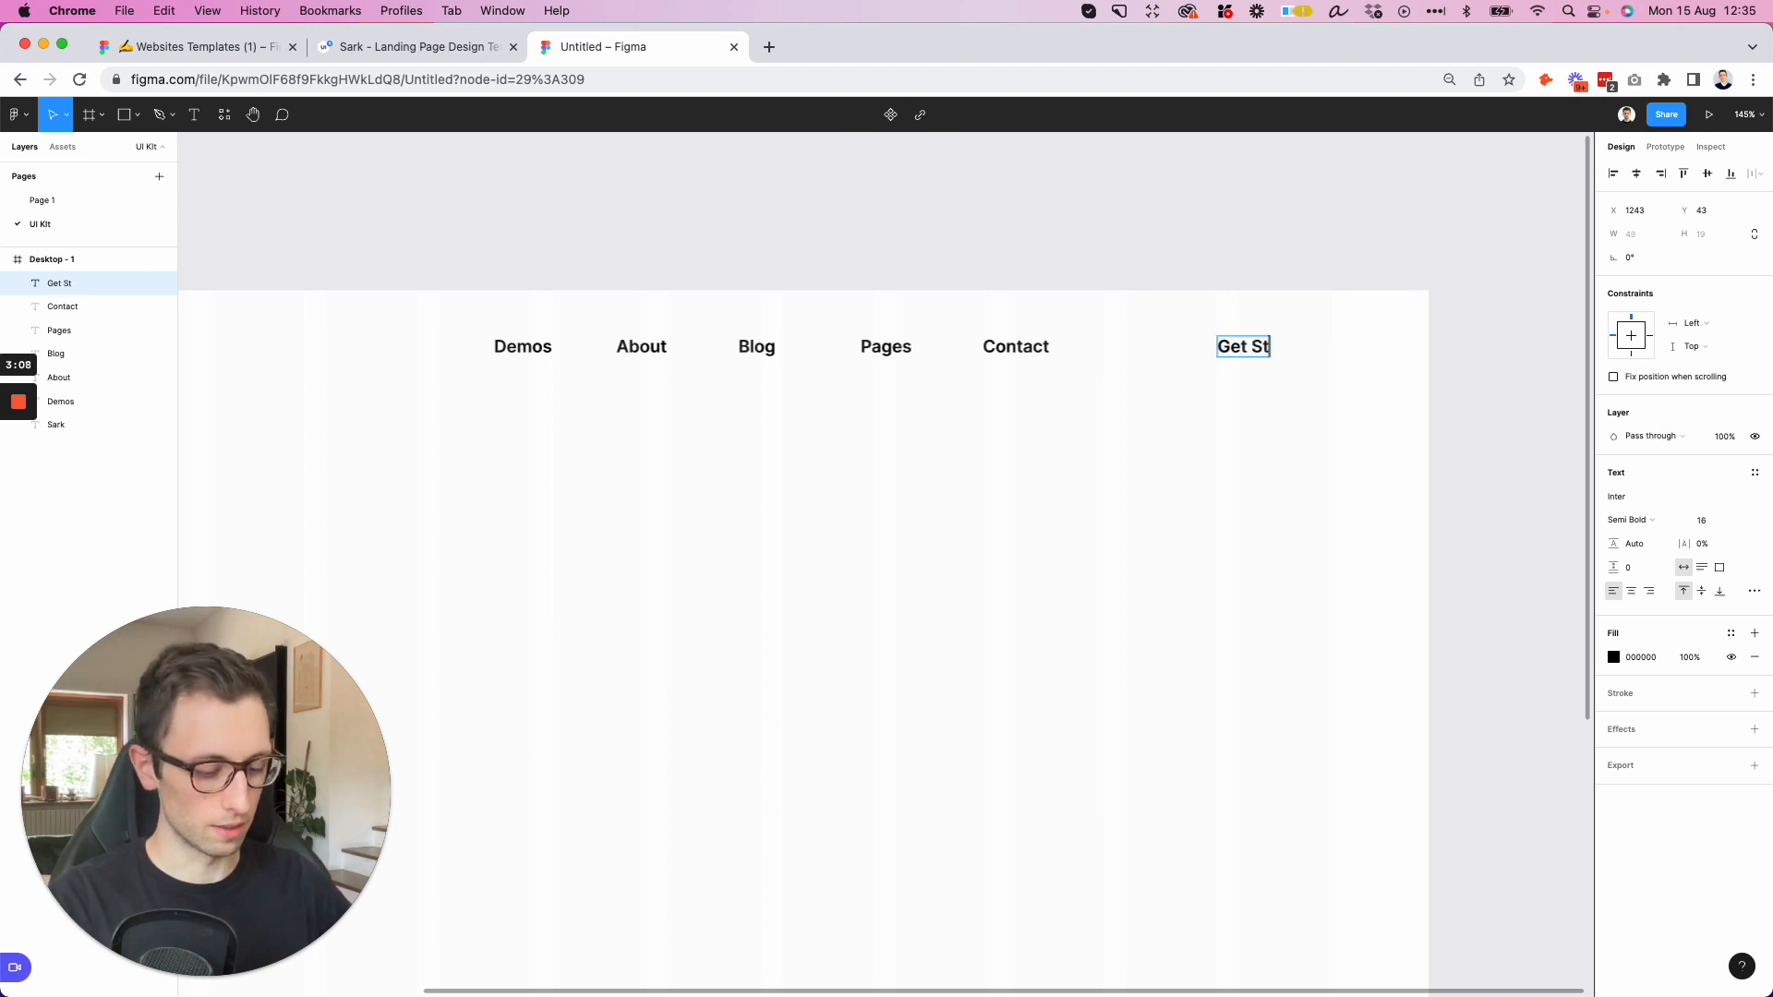
type("arted for")
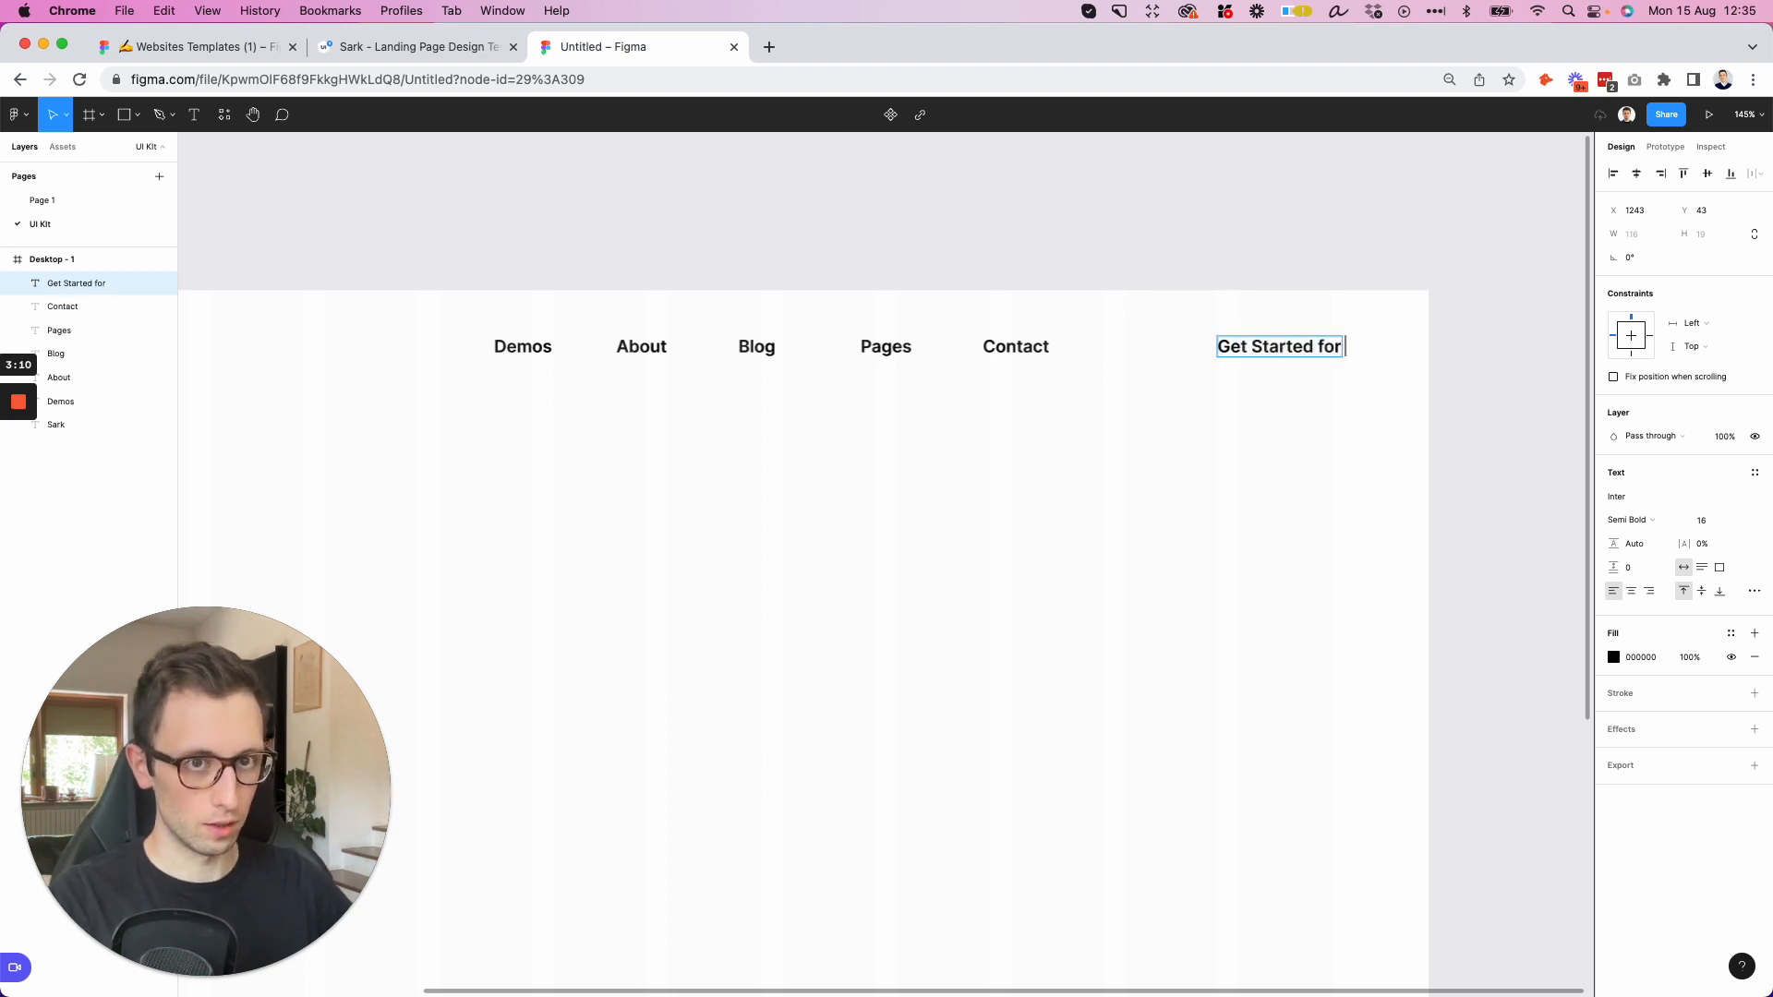
type(" Free")
key("Escape")
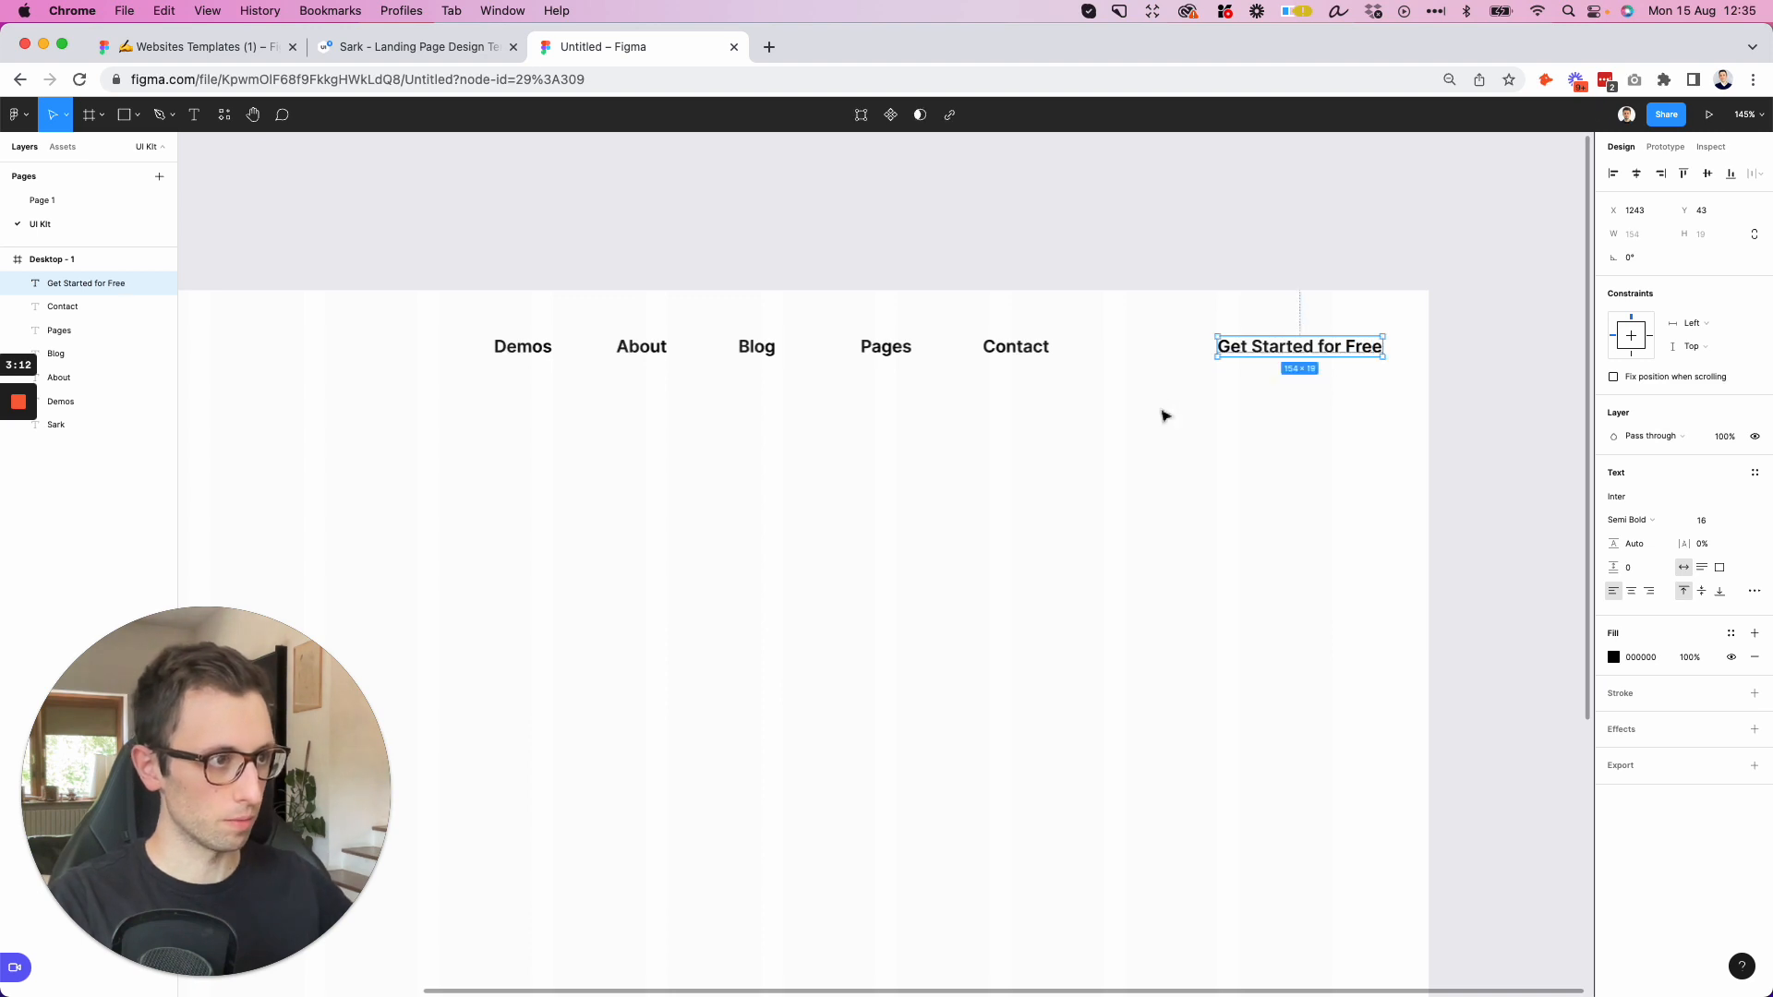
Shift the "Get Started for Free" text 50 px to the left
key("shift+Left")
key("shift+Left")
key("shift+Left")
key("shift+Left")
key("shift+Left")
key("Escape")
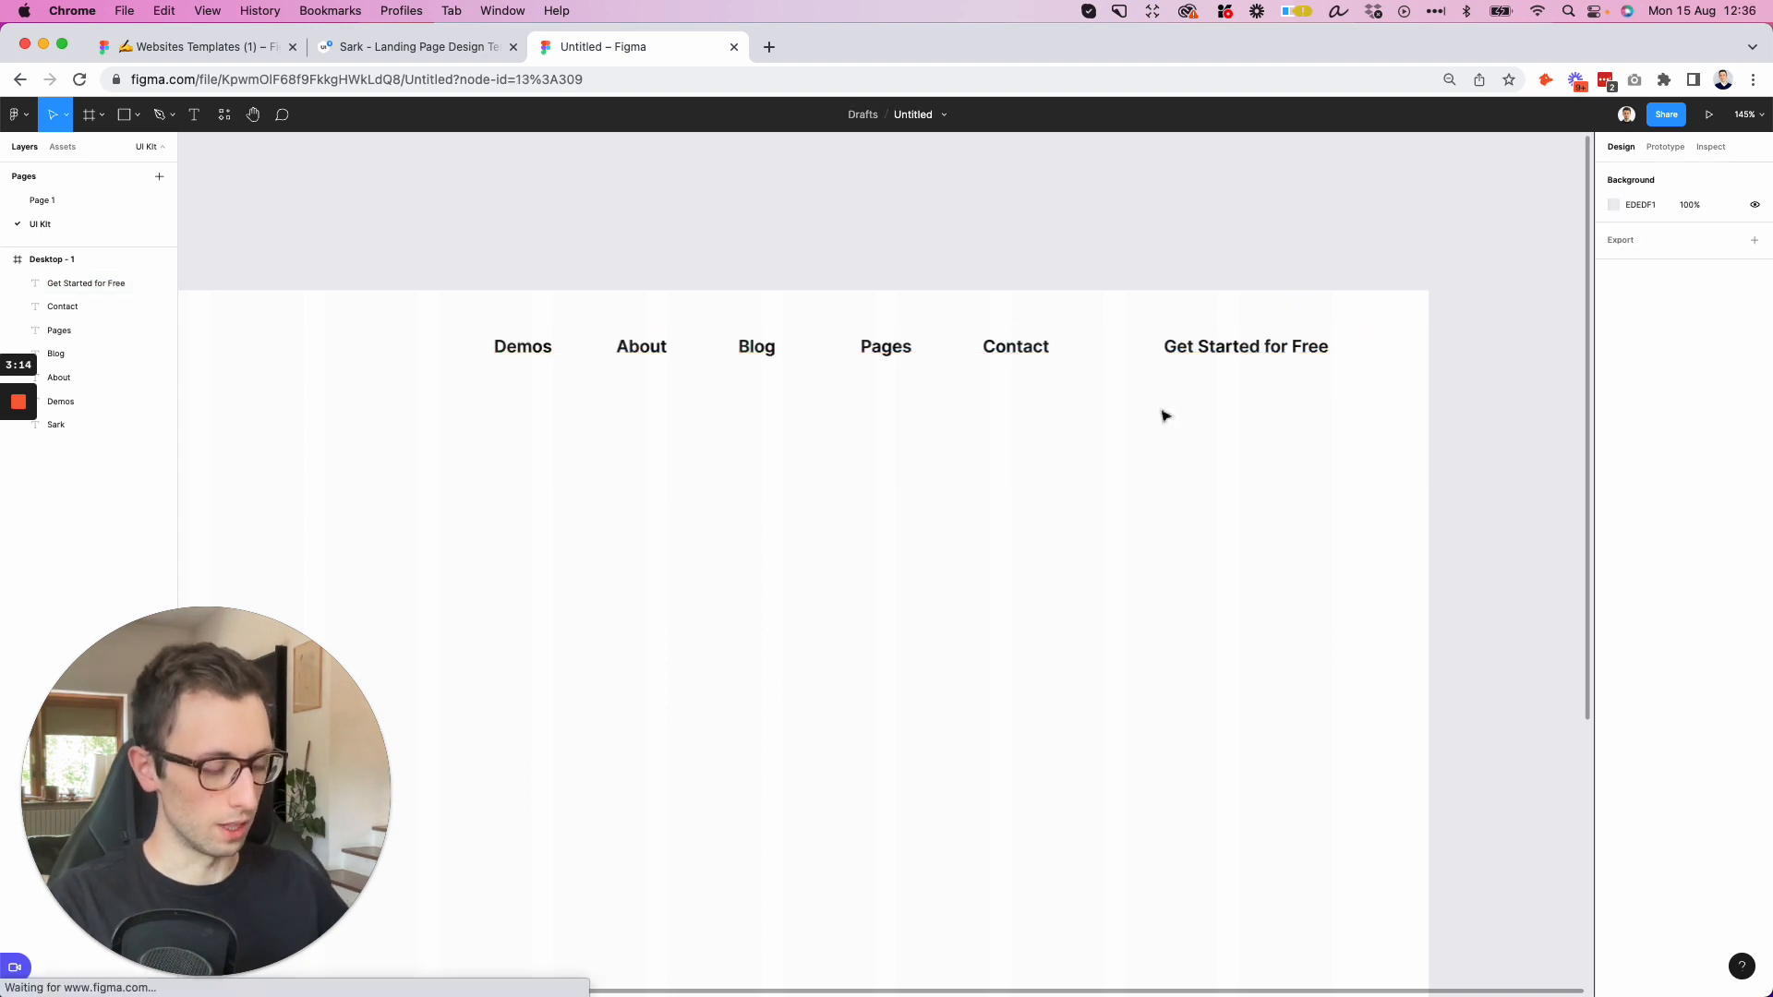
Draw a rectangle of about 211 × 55 px around the "Get Started for Free" text and send it behind the text
key("r")
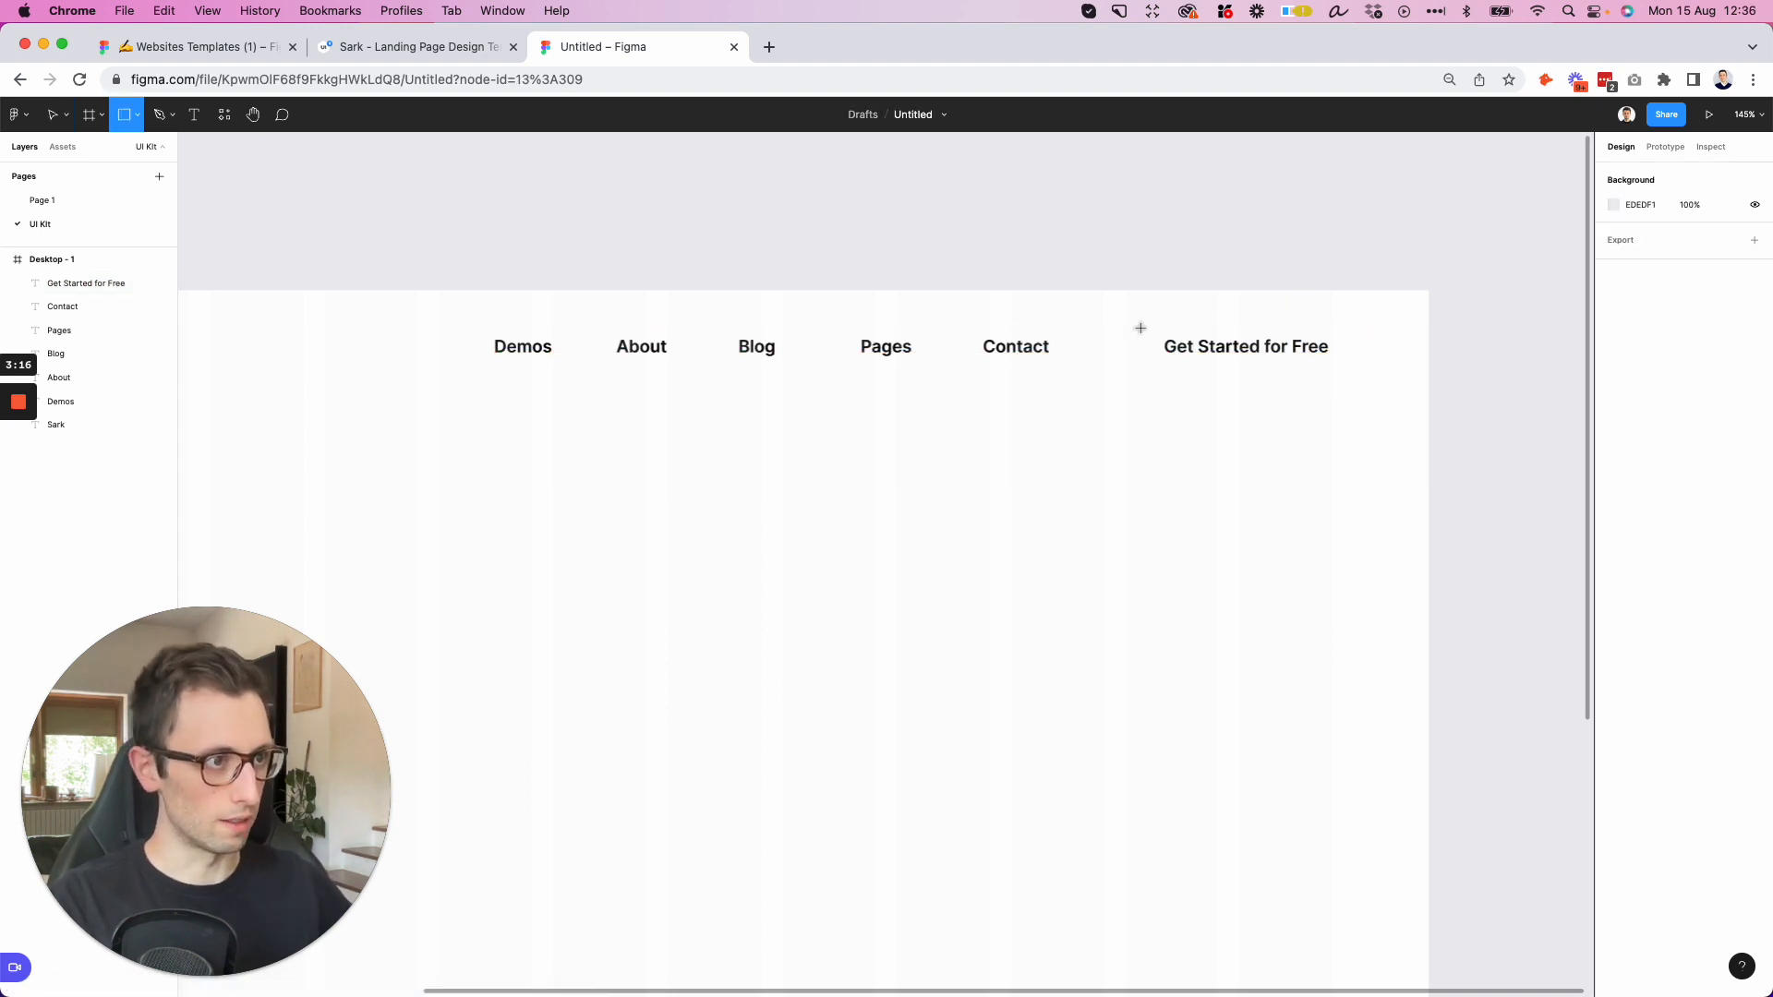
mouse_move(1136, 323)
left_mouse_down()
mouse_move(1342, 400)
mouse_move(1360, 379)
left_mouse_up()
key("super+bracketleft")
key("super+bracketleft")
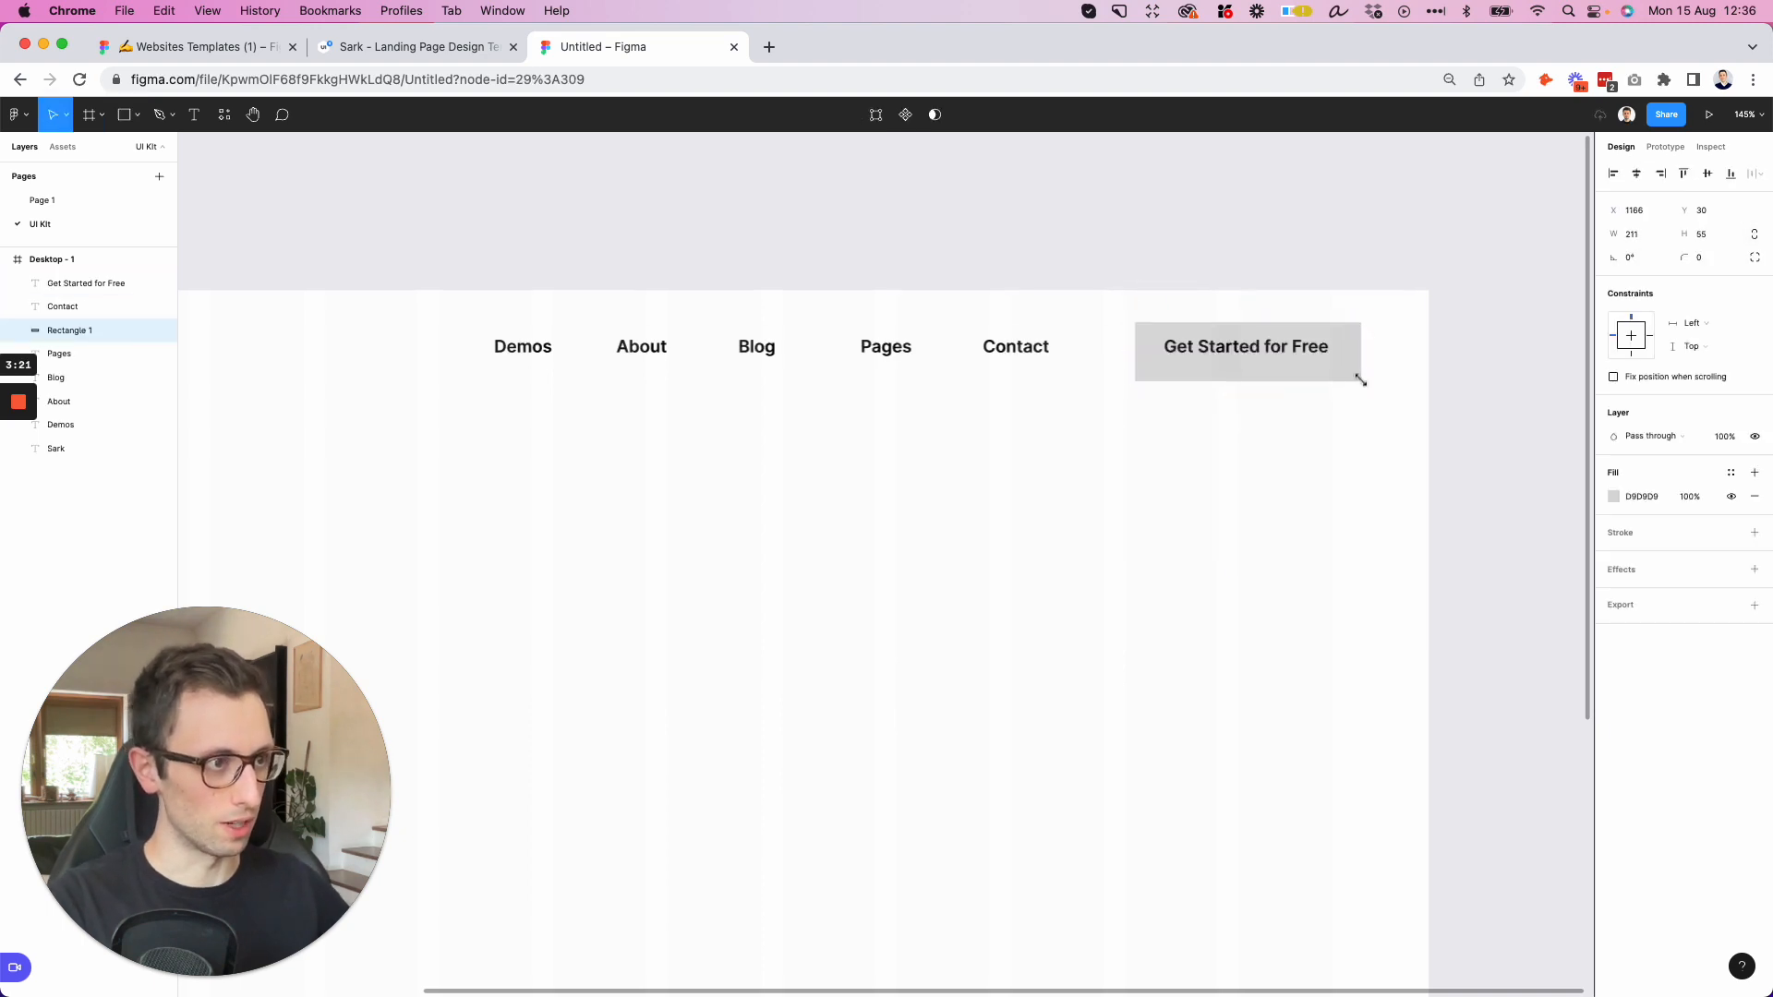
Nudge the button rectangle to X 1163, Y 26 to centre it behind the text
key("Up")
key("Up")
key("Up")
key("Up")
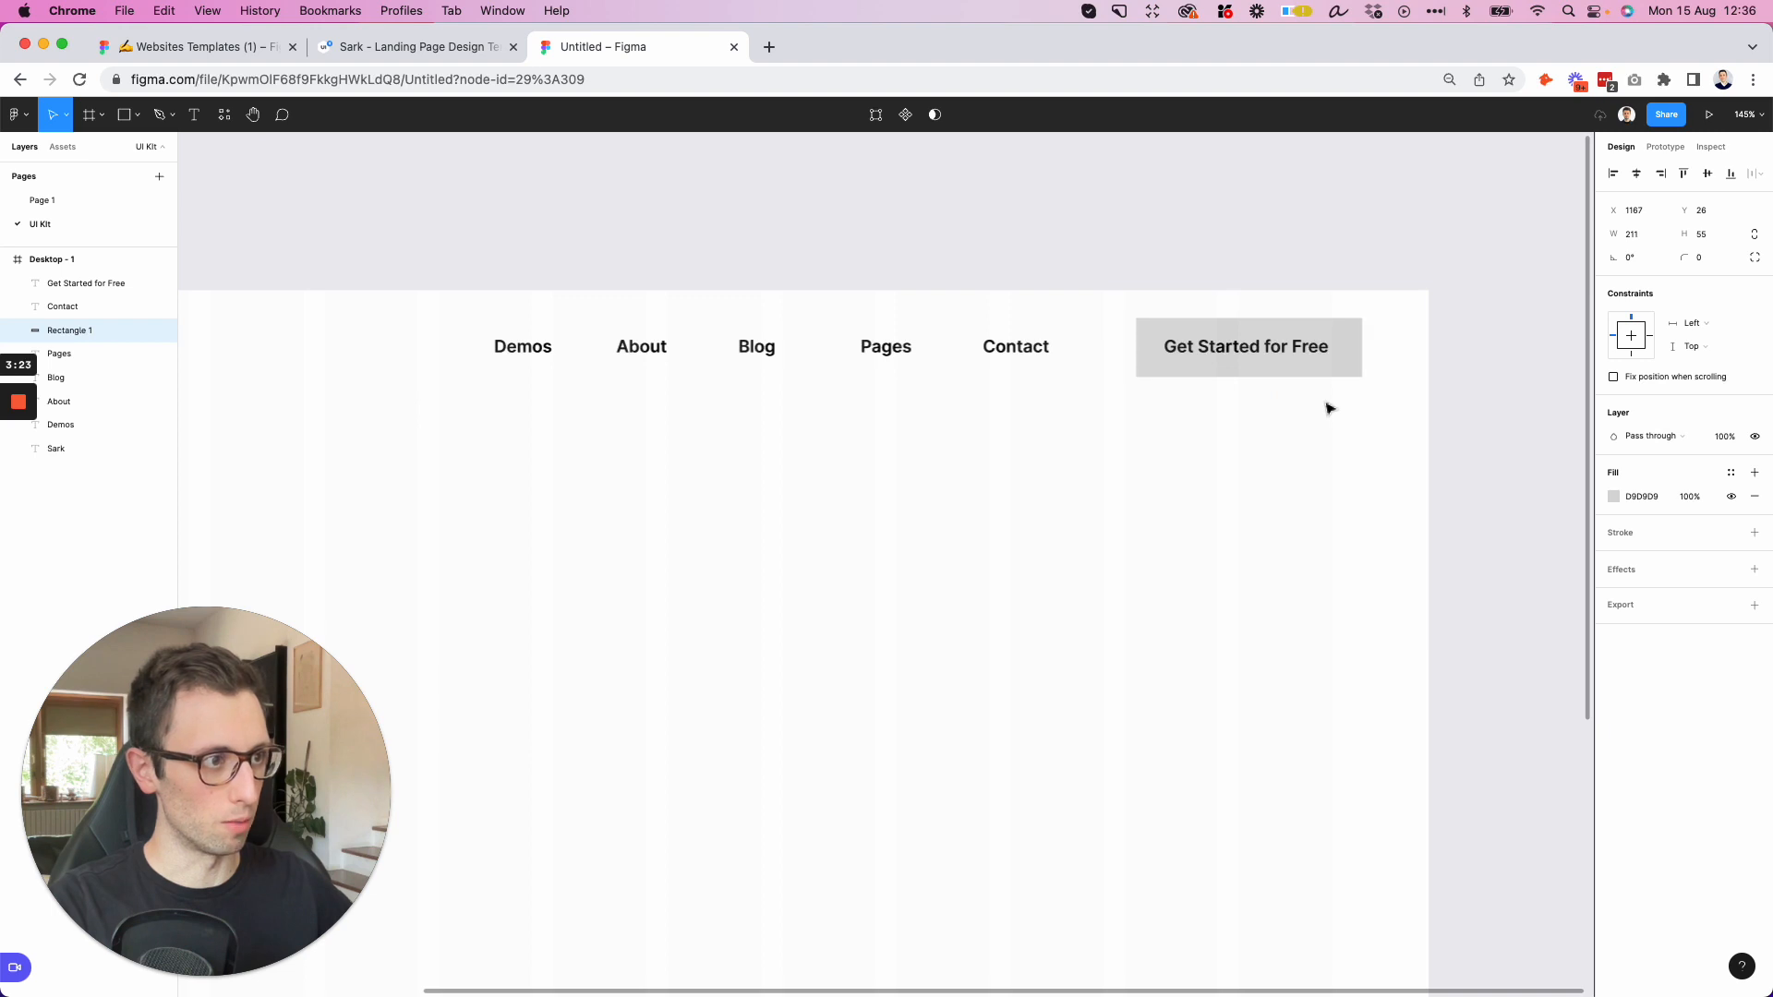
key("Left")
key("Left")
key("Left")
key("Left")
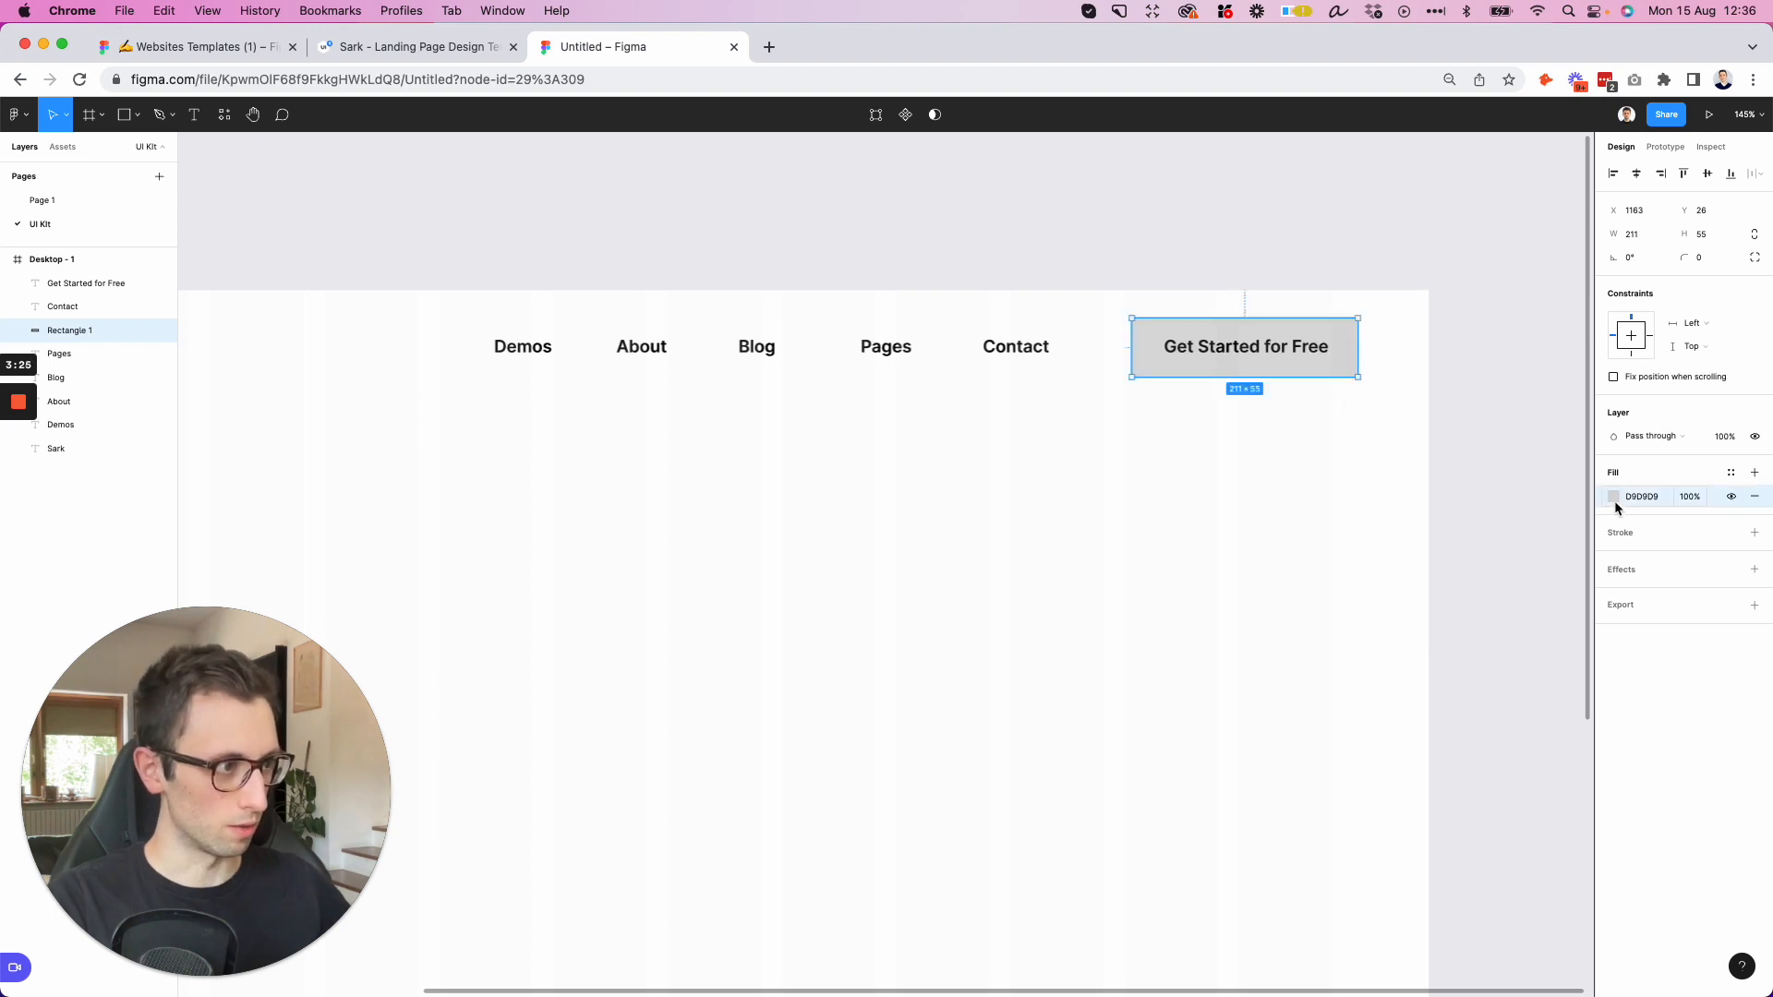
Fill the button rectangle with the yellow document colour FFC000 and round its corners to a radius of 10
left_click(1614, 502)
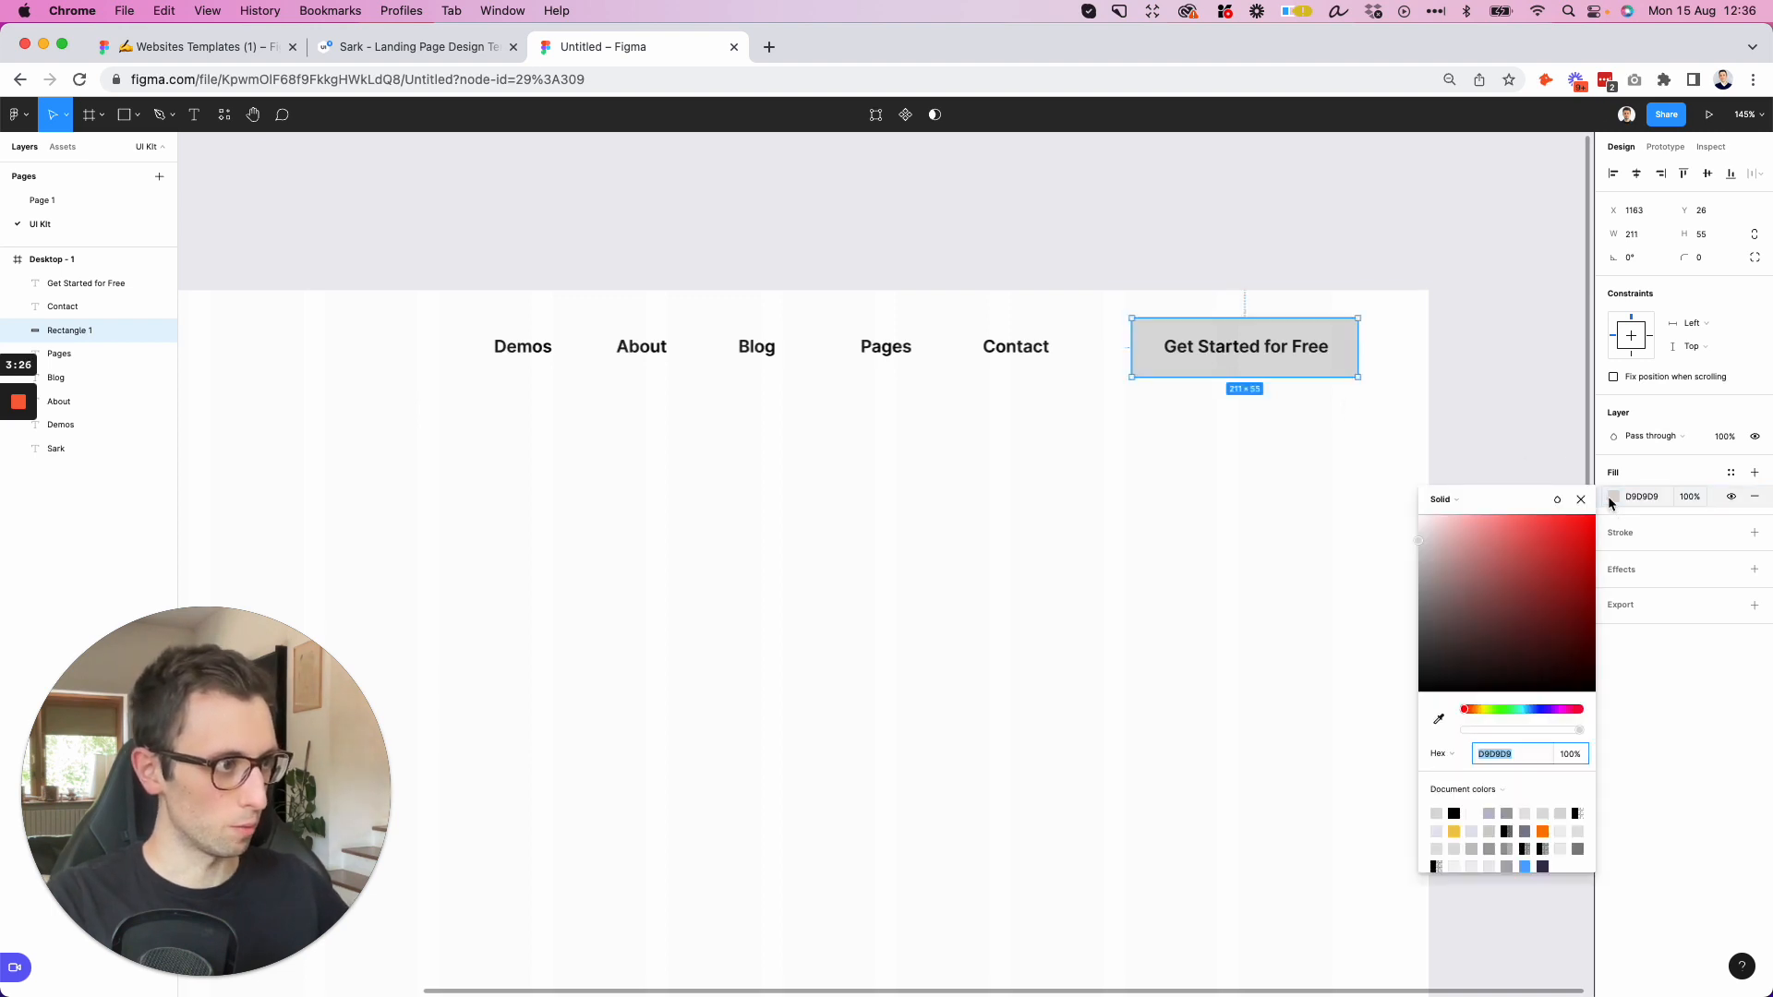
left_click(1455, 833)
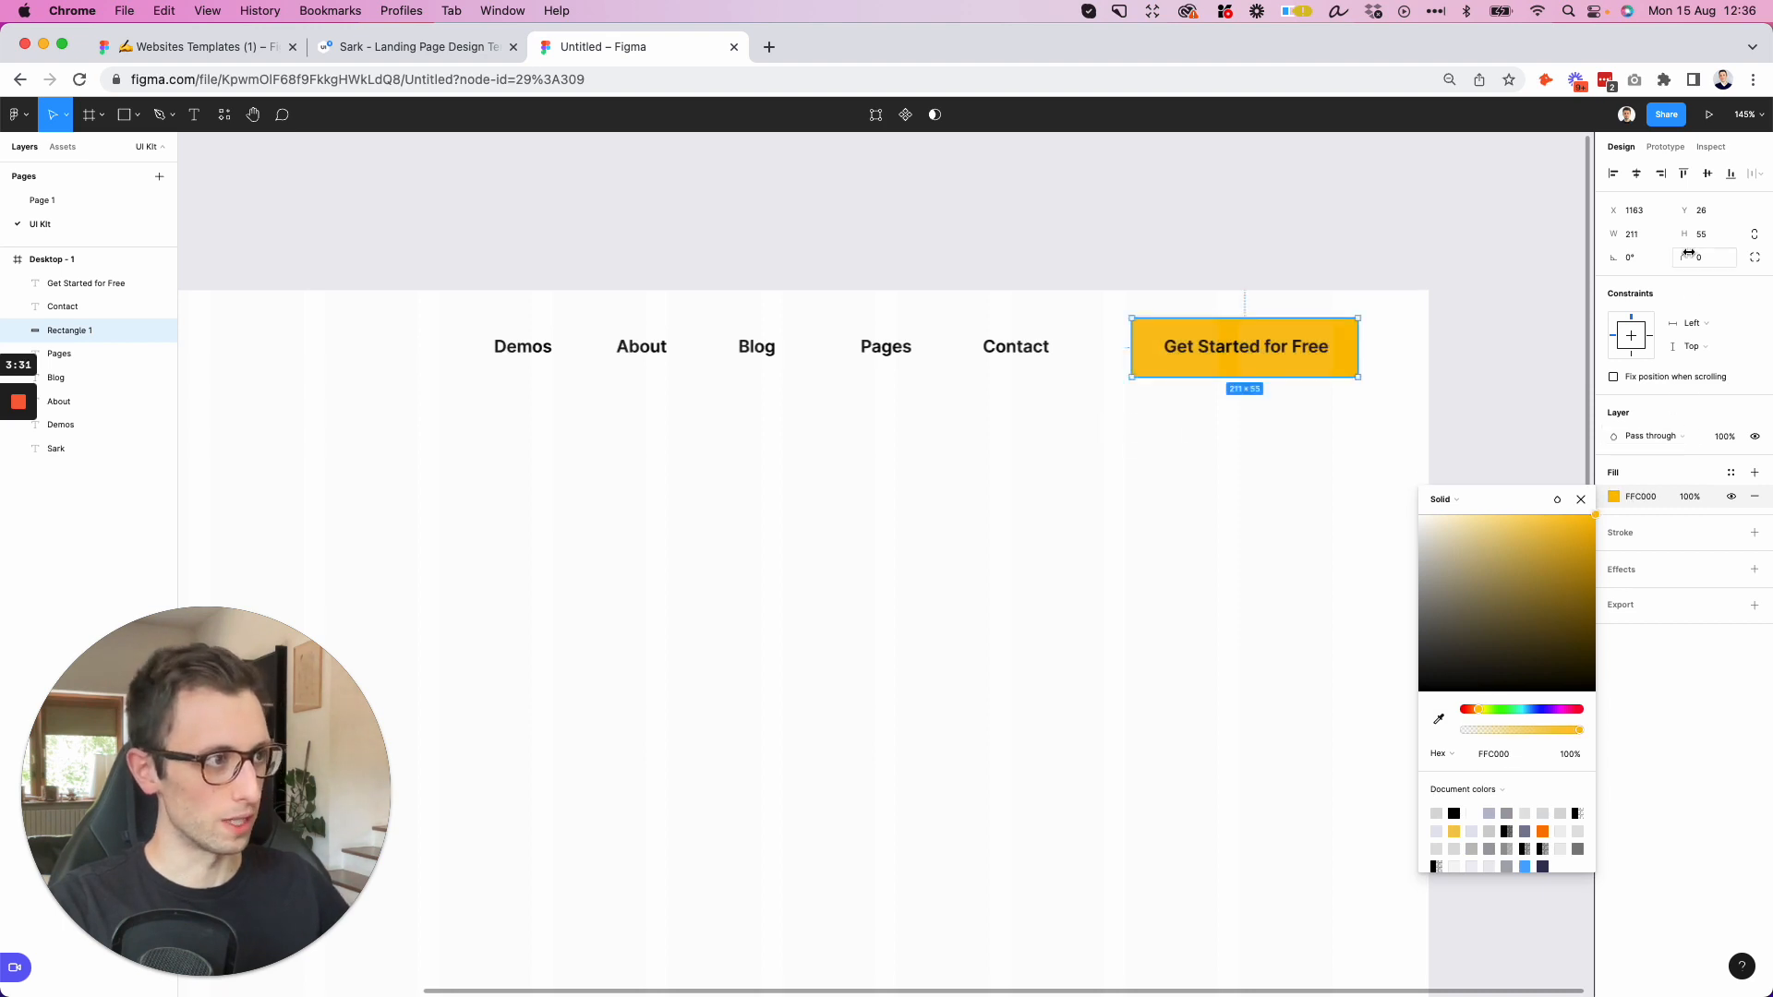
left_click_drag(1683, 258, 64, 258)
left_click(926, 495)
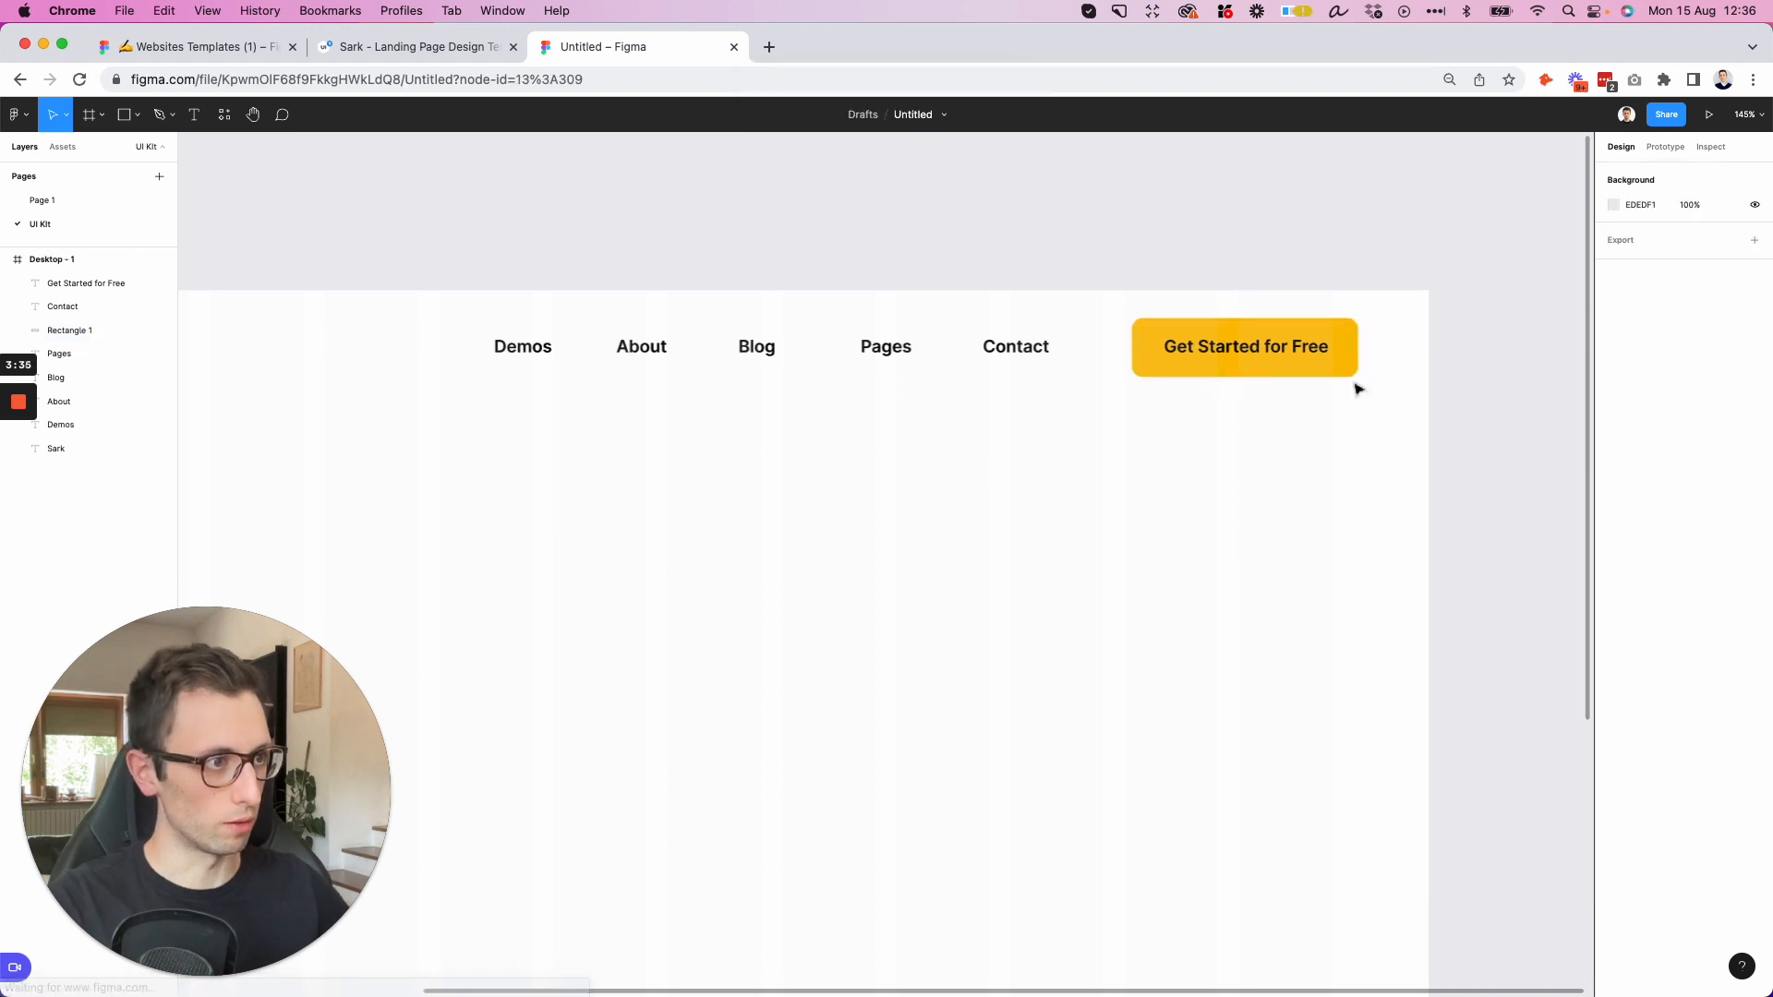
Group the button text with its rectangle and move the group left to X 1139
left_click_drag(1418, 384, 1151, 285)
key("ctrl+g")
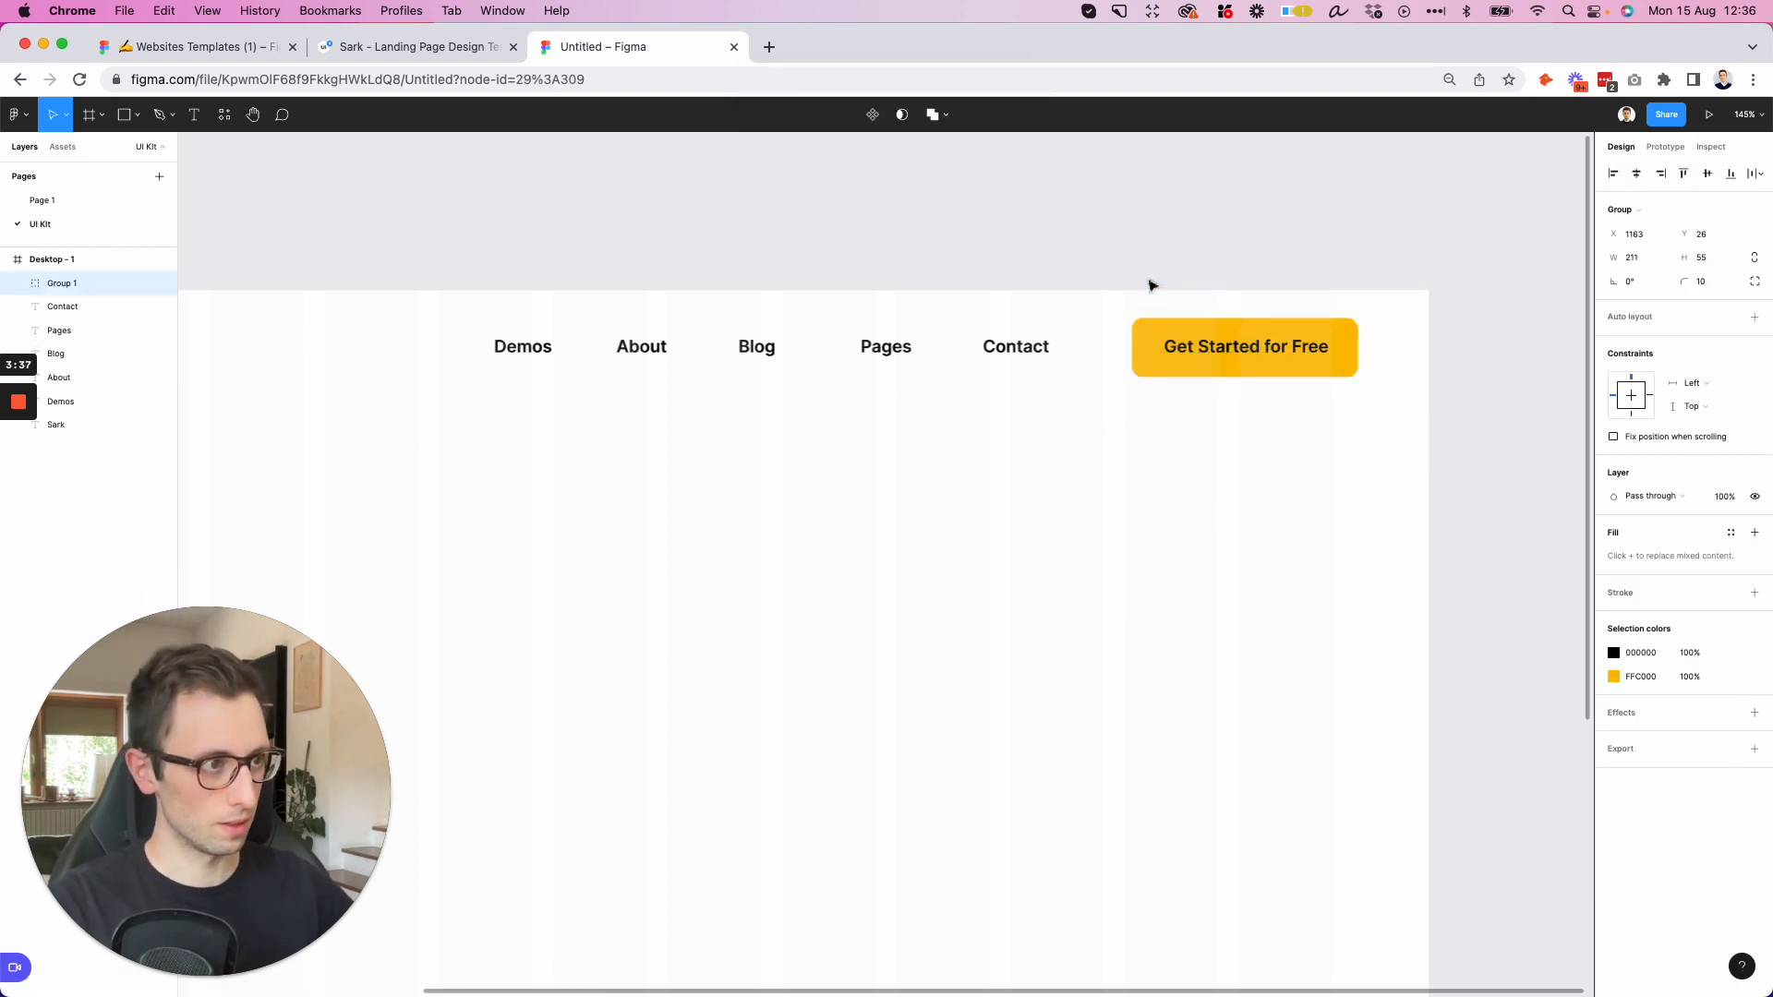
mouse_move(1247, 352)
left_mouse_down()
mouse_move(1222, 356)
mouse_move(1240, 358)
left_mouse_up()
scroll(1241, 358, "left", 3)
scroll(1293, 314, "left", 3)
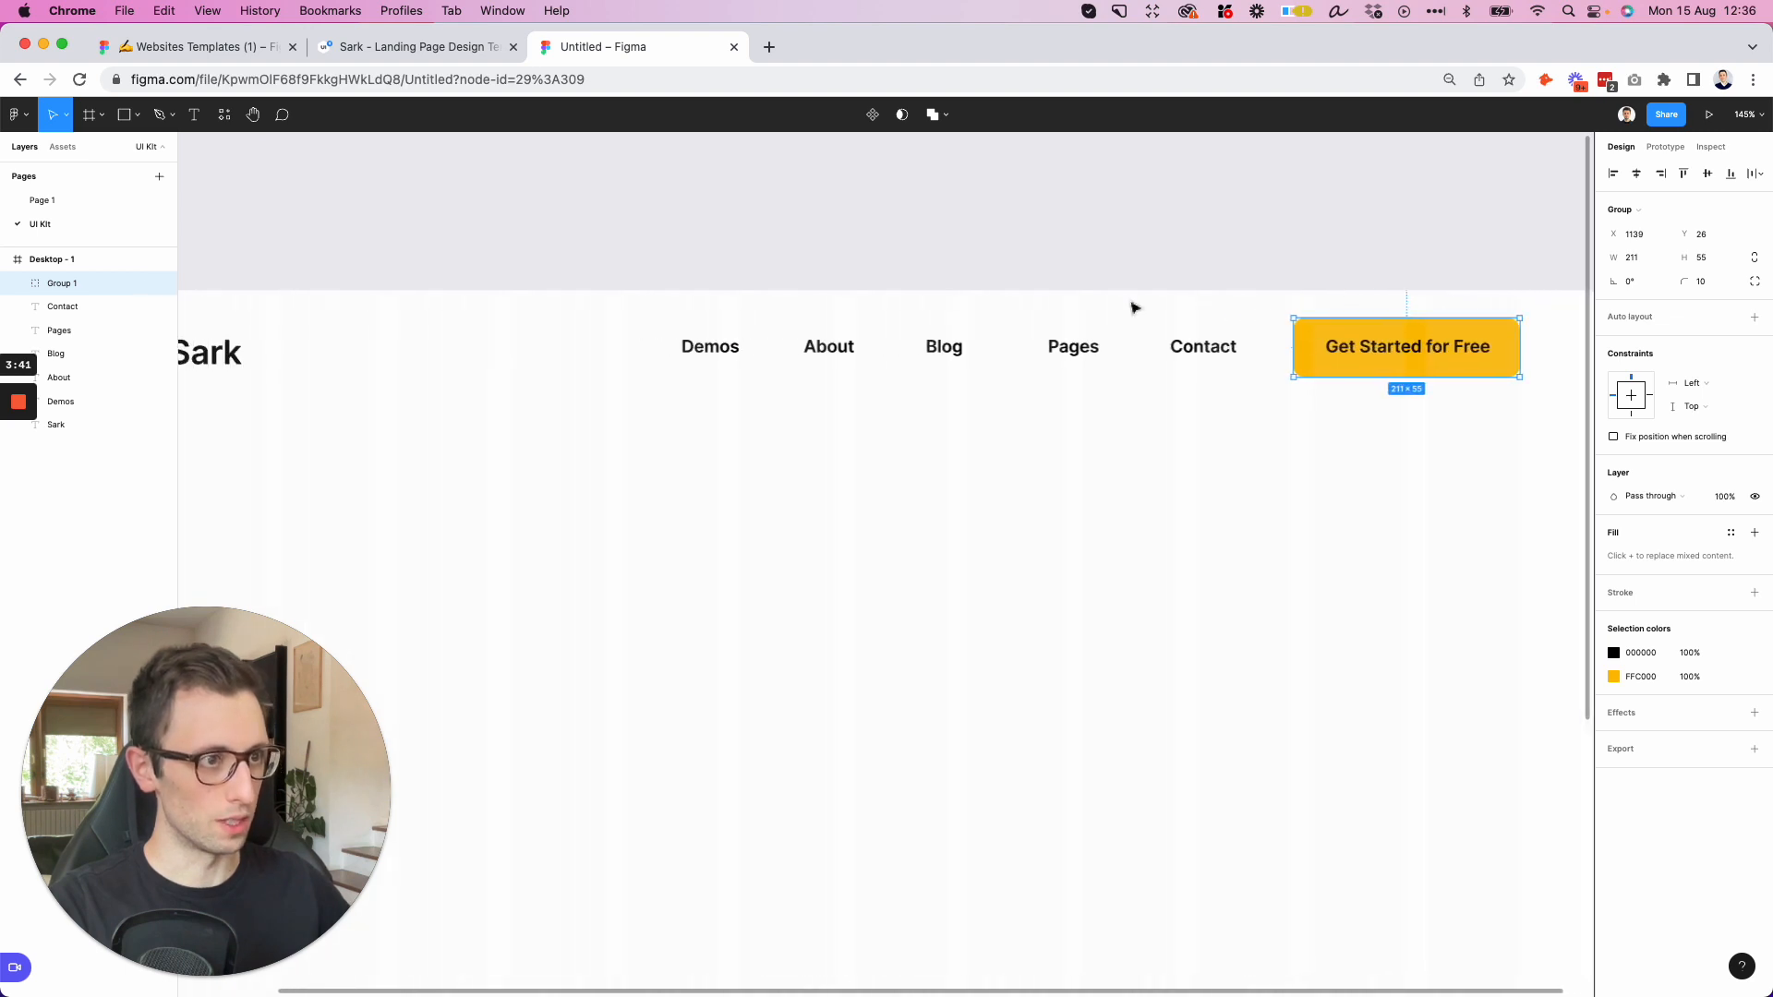
Distribute the five navigation links and the button group with equal horizontal spacing
left_click_drag(486, 313, 1342, 405)
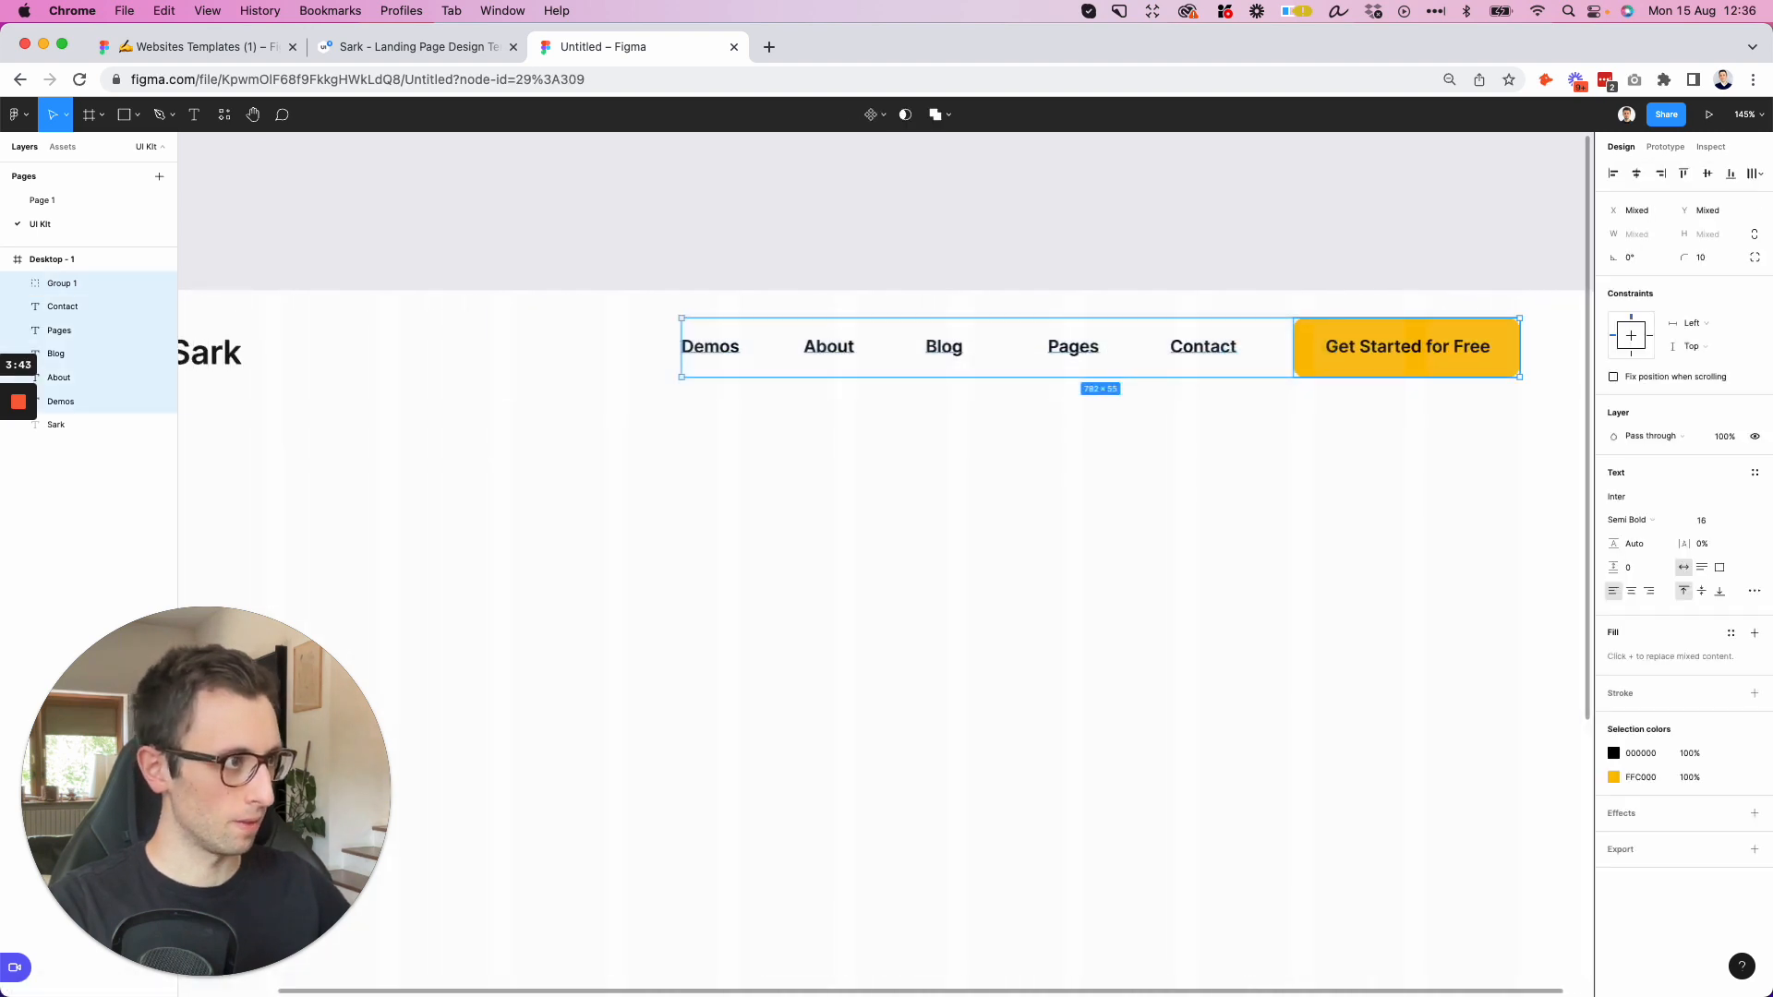
left_click(1757, 173)
left_click(1667, 239)
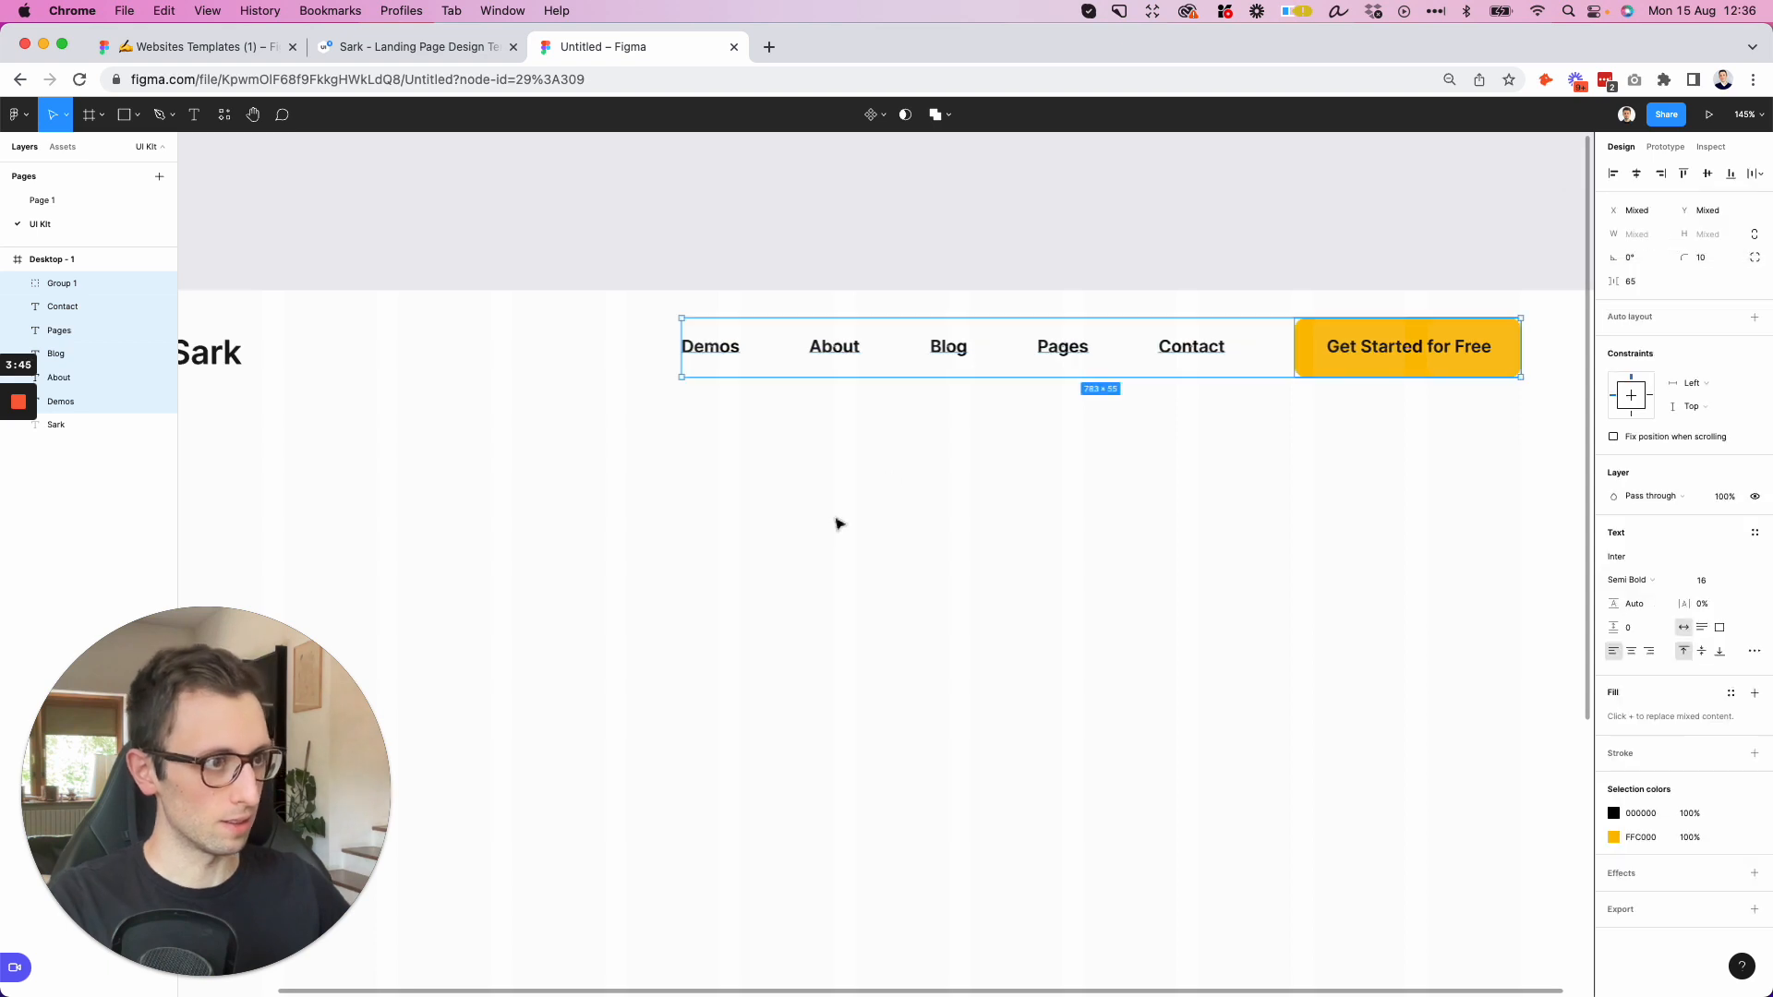
left_click(838, 523)
Nudge the navigation links and the button down together to line up with the Sark logo
scroll(839, 523, "left", 3)
scroll(839, 524, "down", 1)
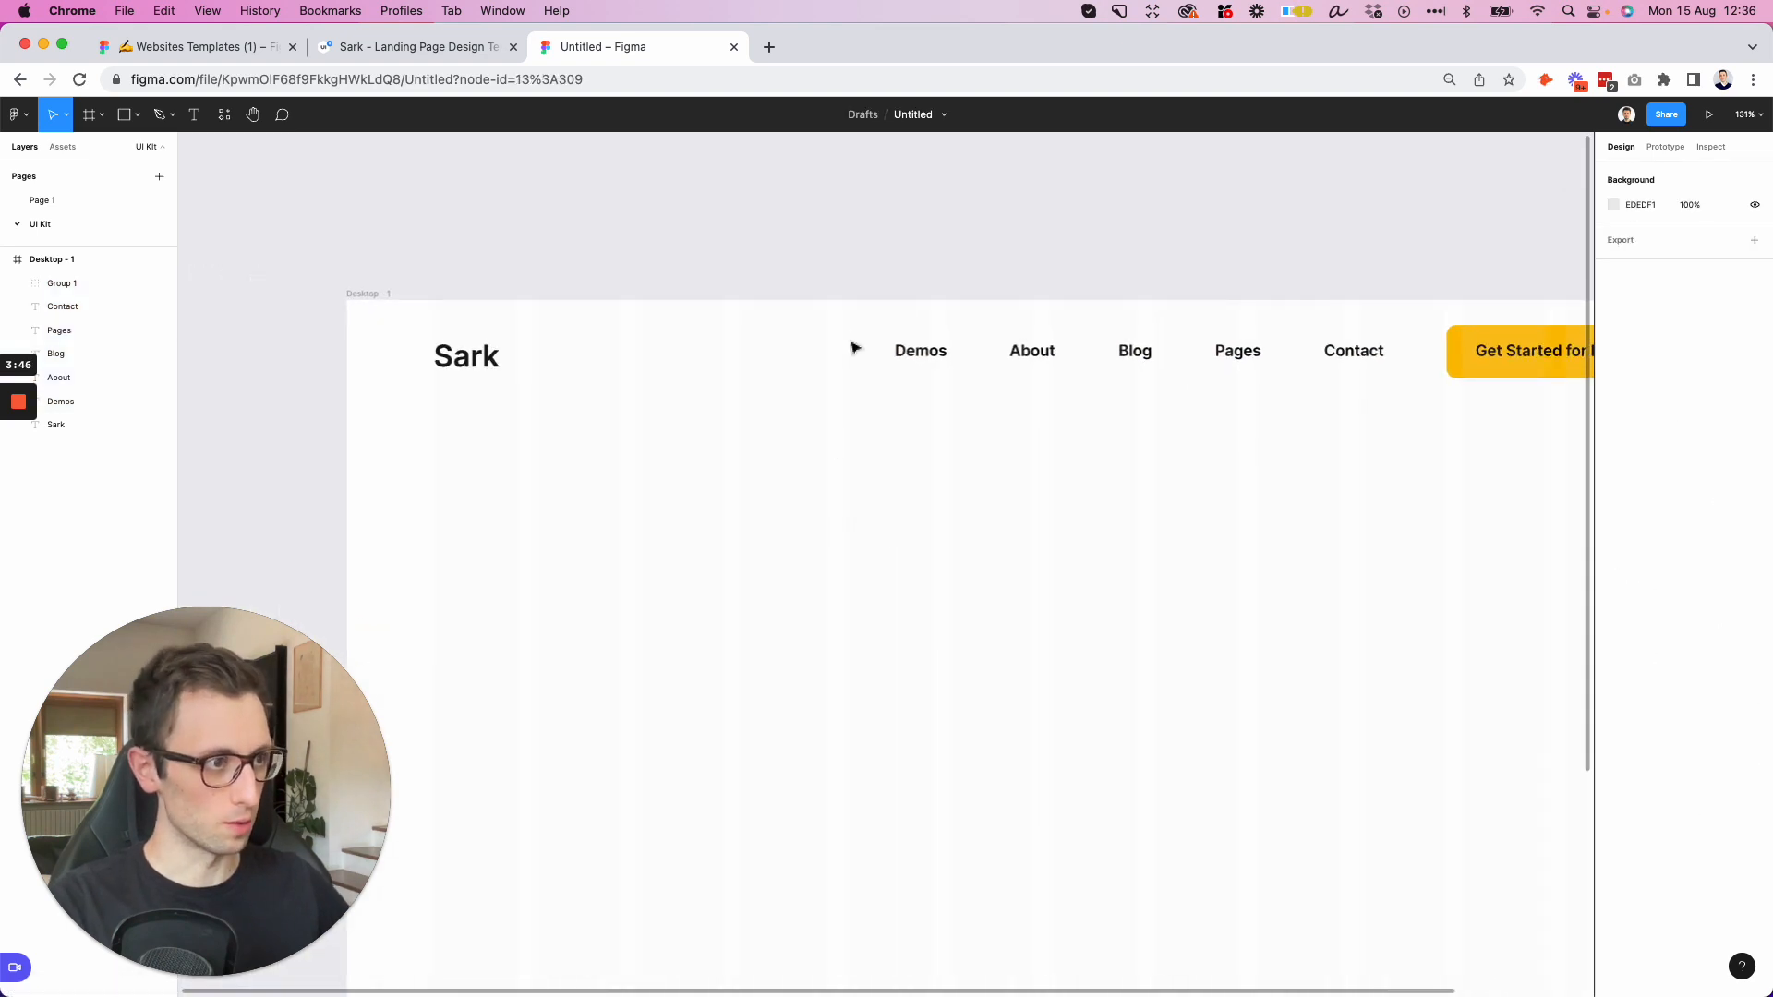
left_click_drag(846, 329, 1573, 471)
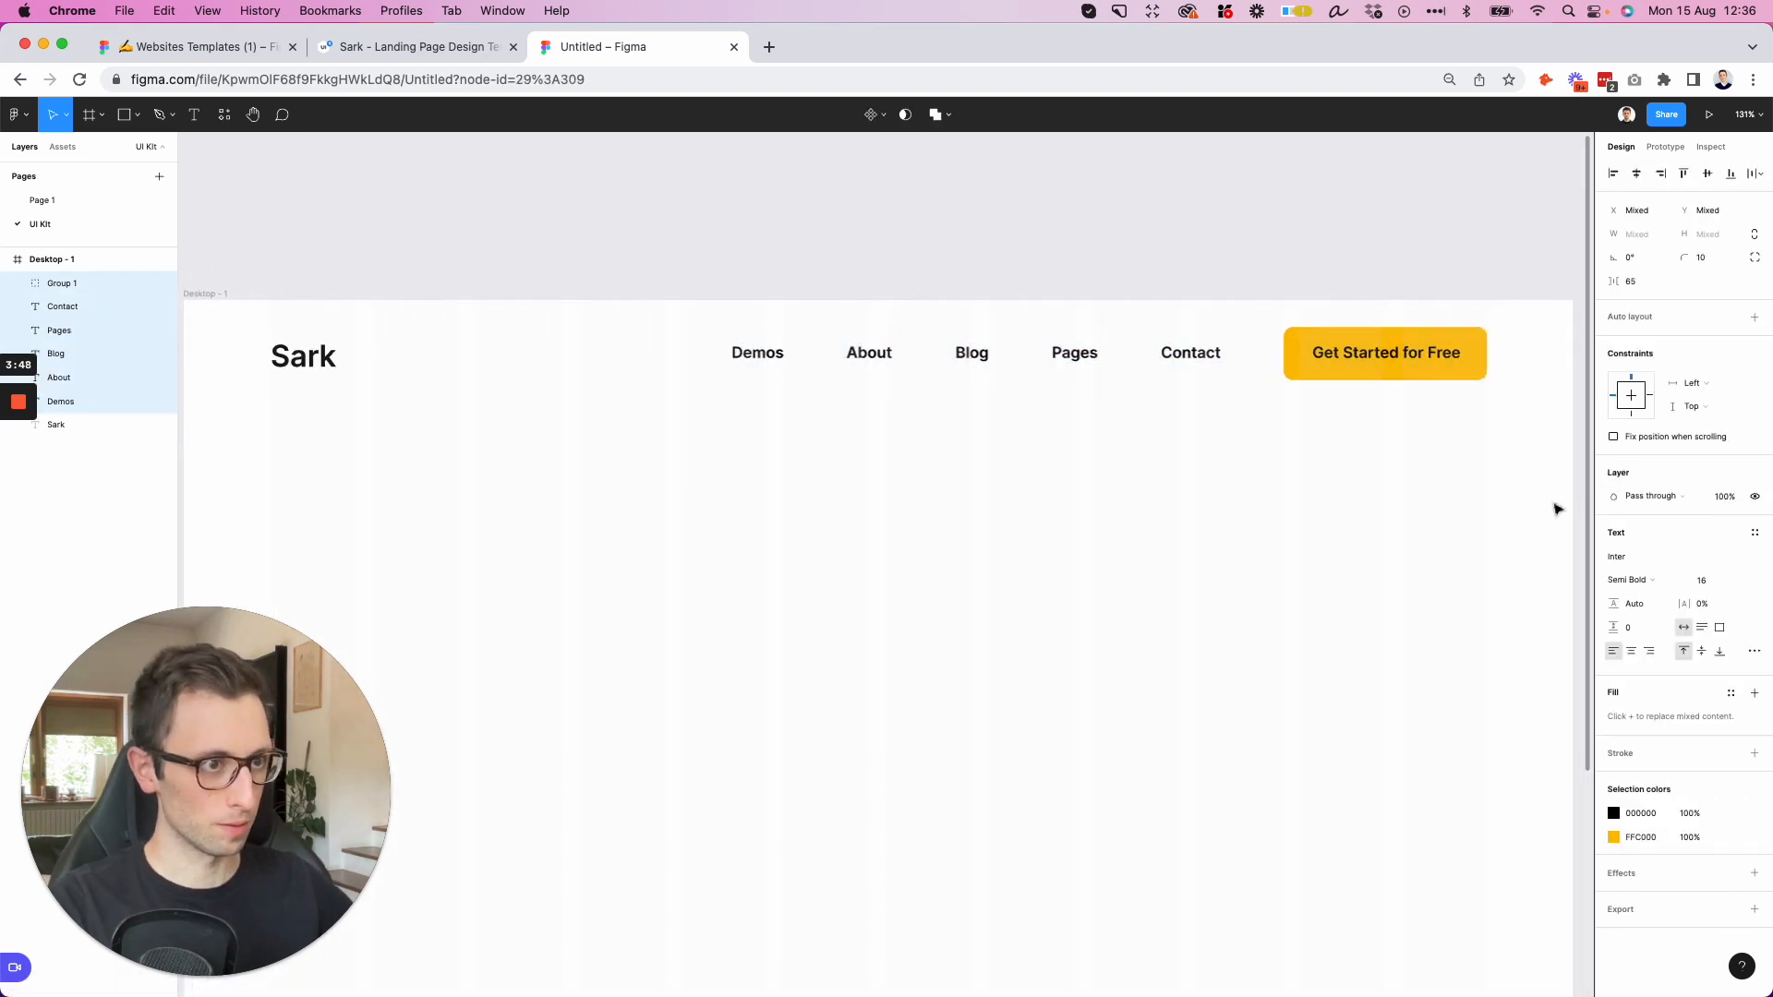
left_click(1558, 509)
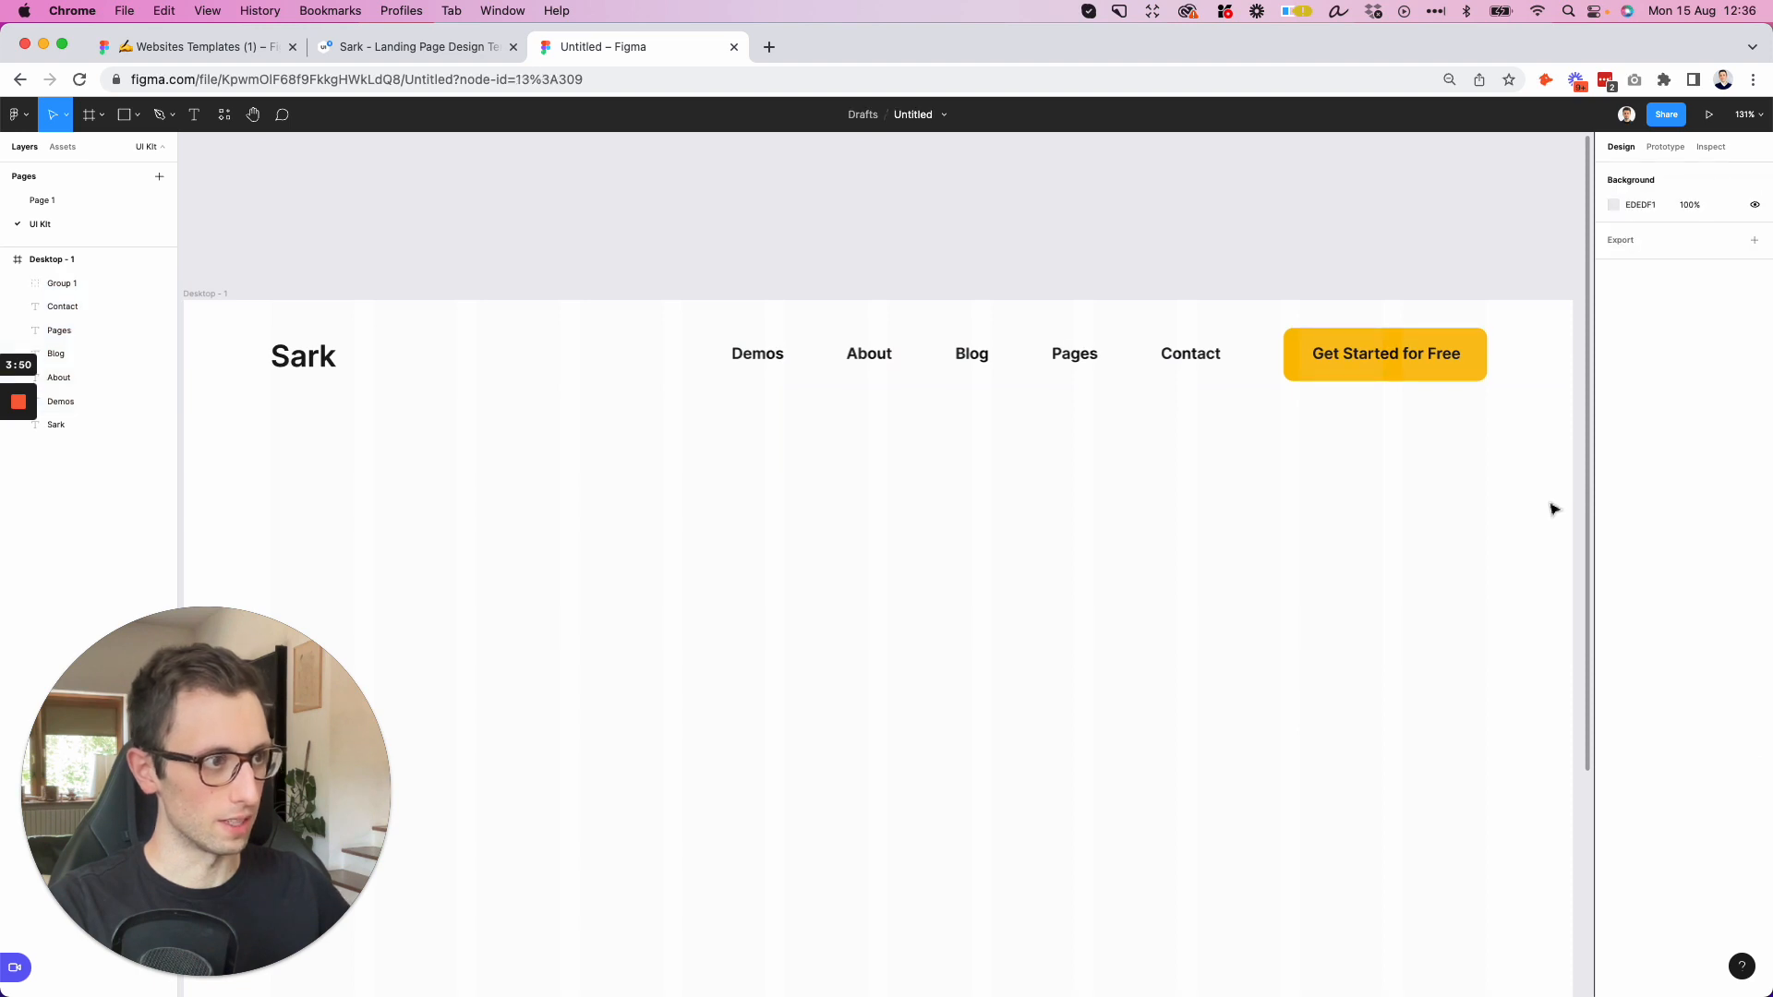
double_click(1431, 374)
left_click(1187, 495)
scroll(1187, 495, "down", 2)
scroll(1187, 495, "left", 2)
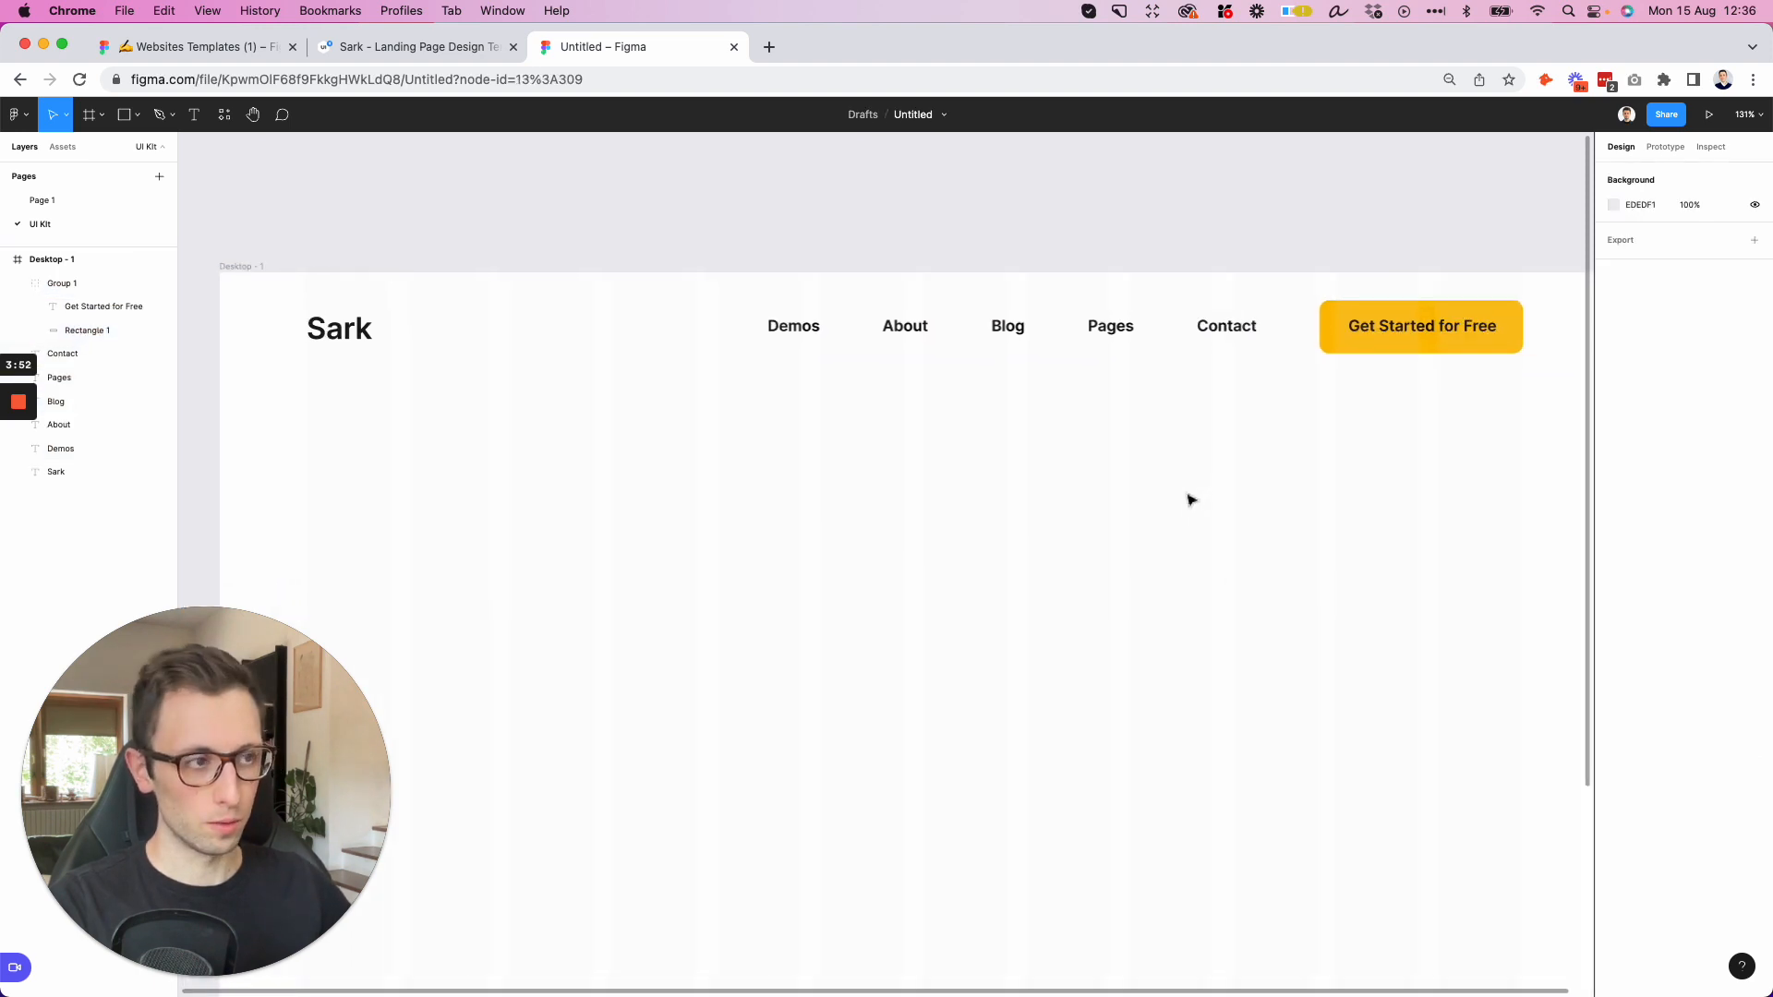
scroll(1189, 499, "down", 3)
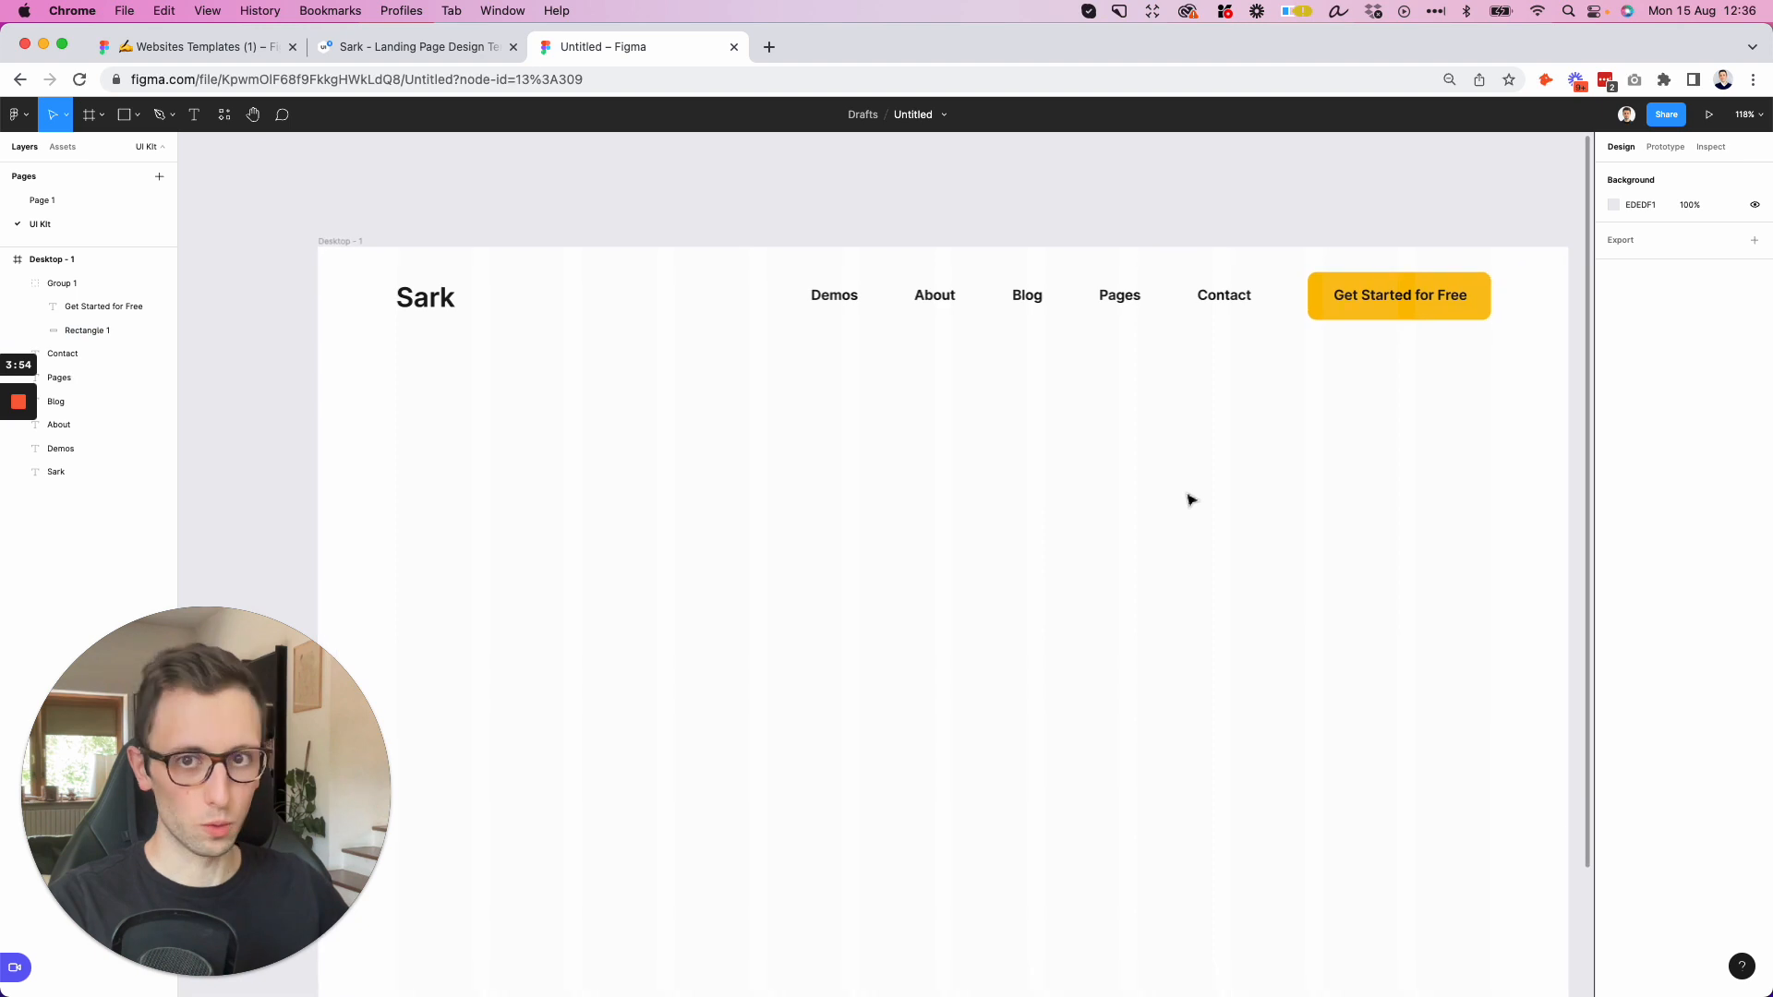
Copy the Demos link to X 90, Y 240 and replace its text with "Delight your customers with happy elements" in the existing text style
left_click_drag(834, 295, 409, 479)
left_click(388, 403)
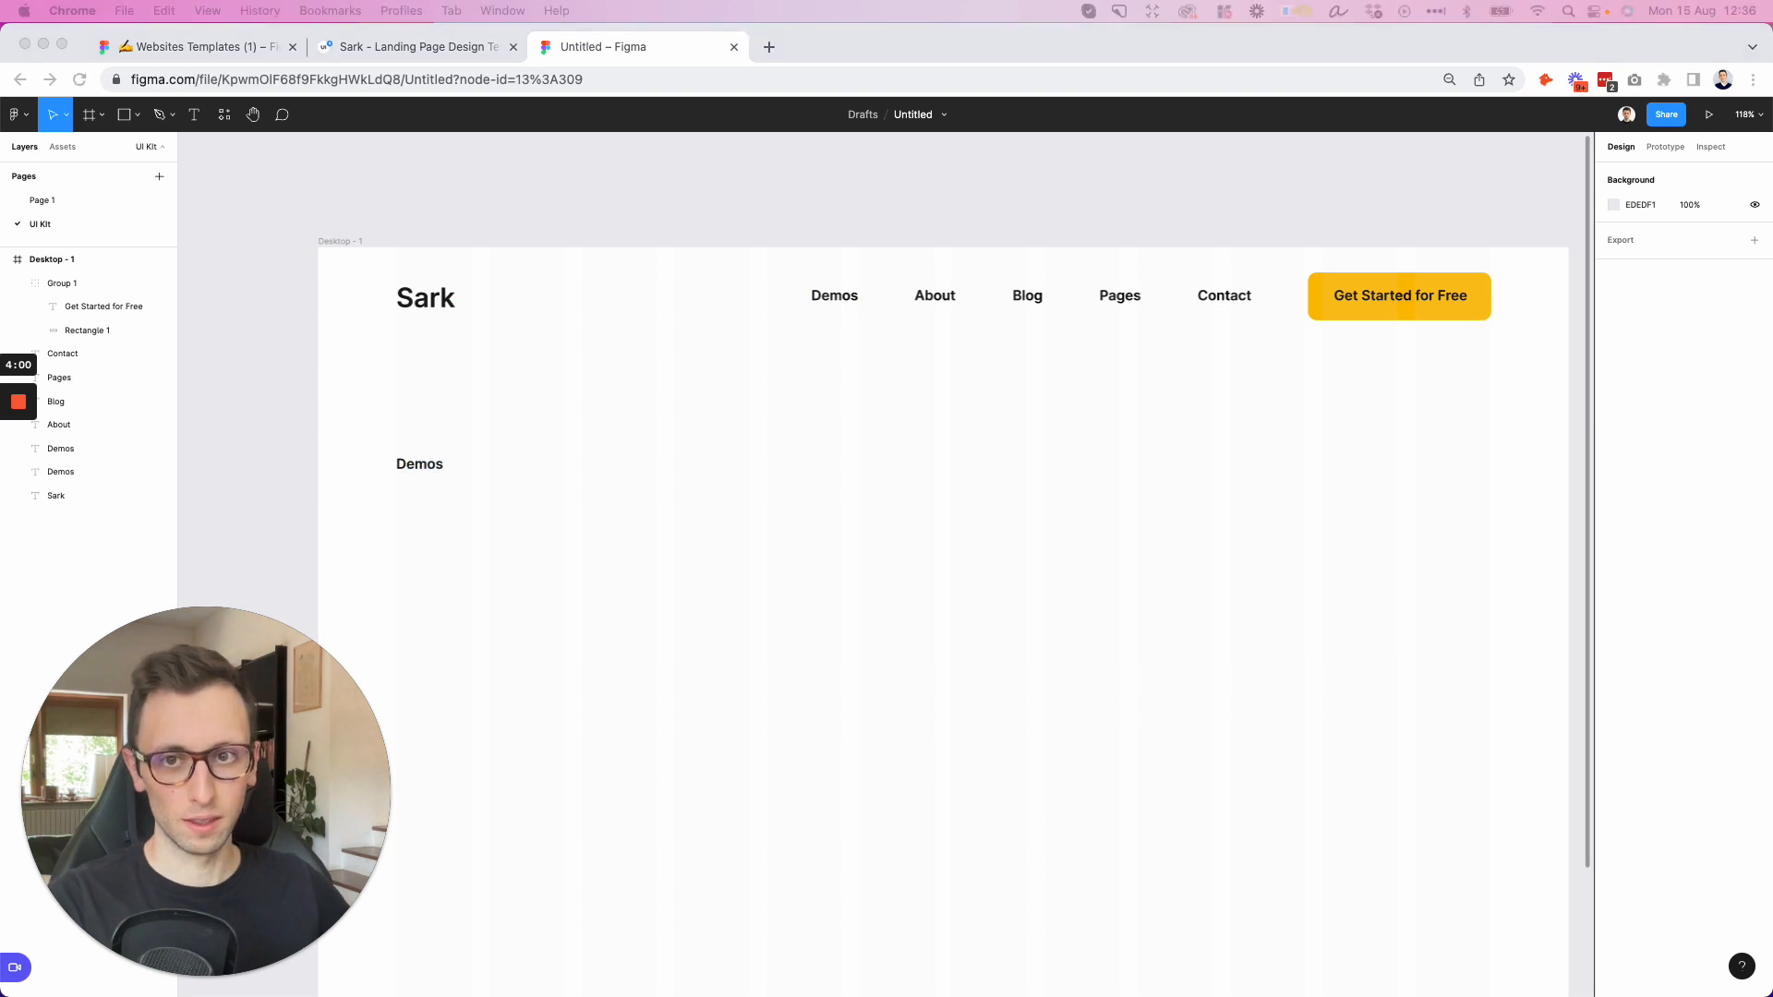
left_click(420, 471)
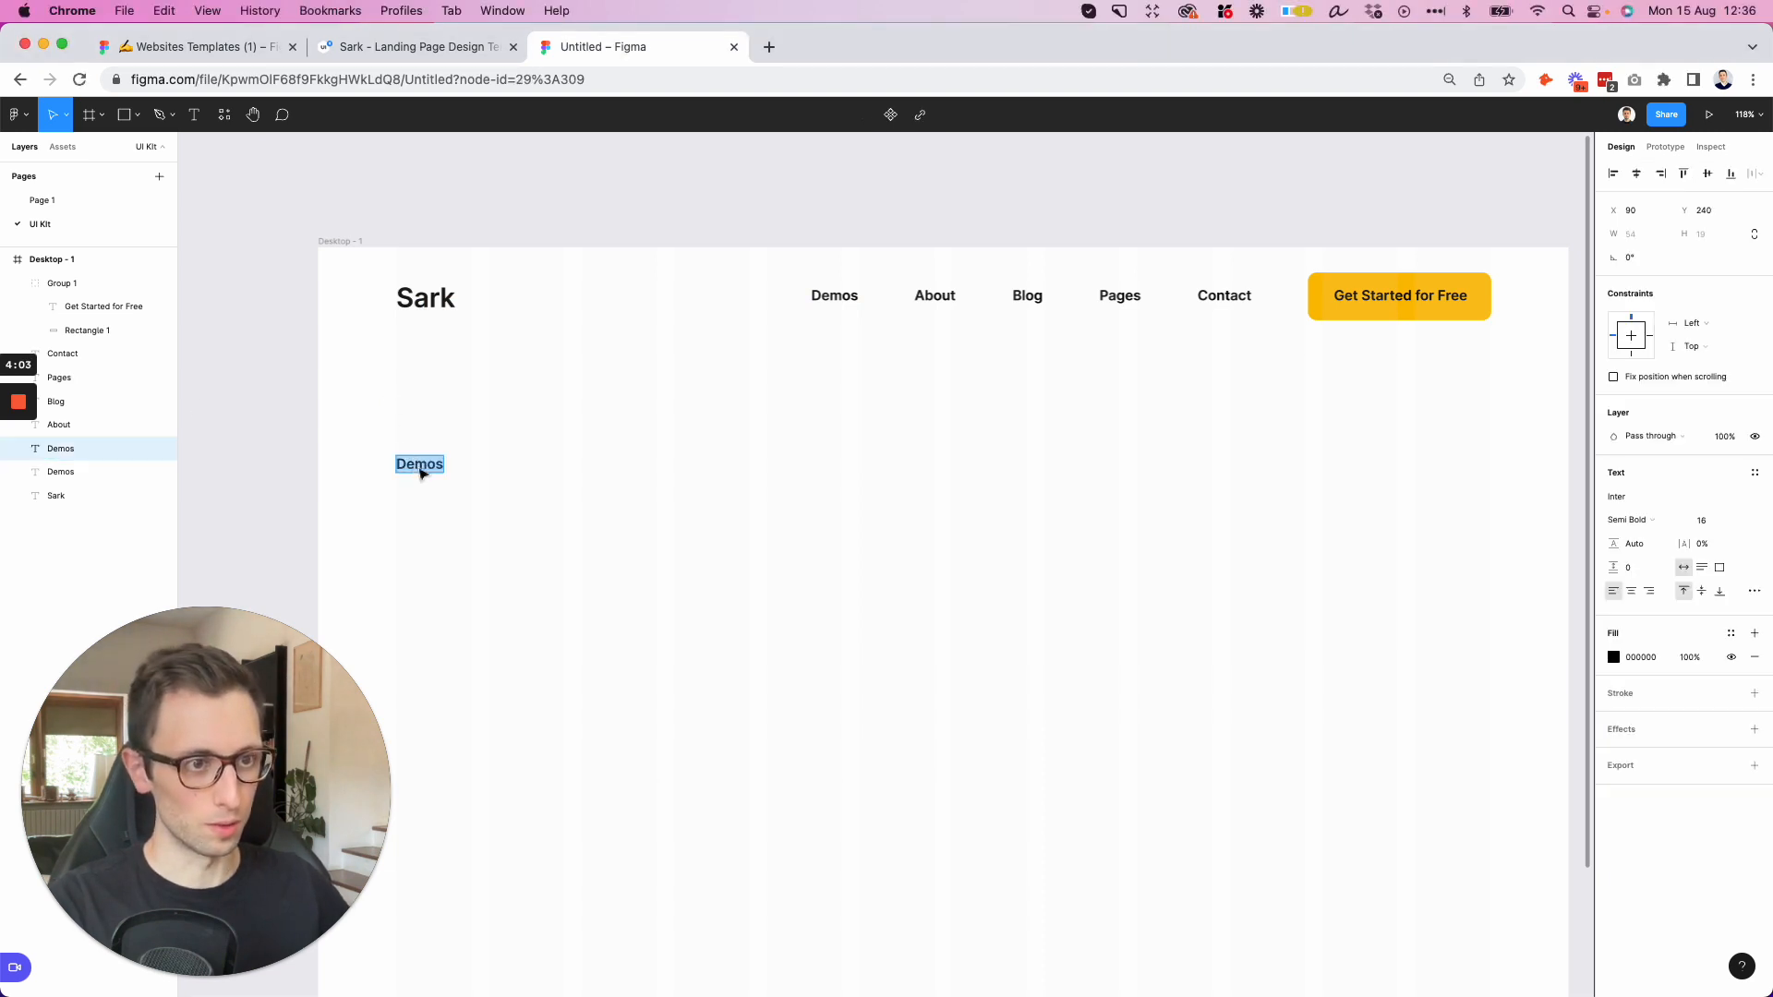
type("Delight your customers with happy elements")
key("super+z")
key("super+a")
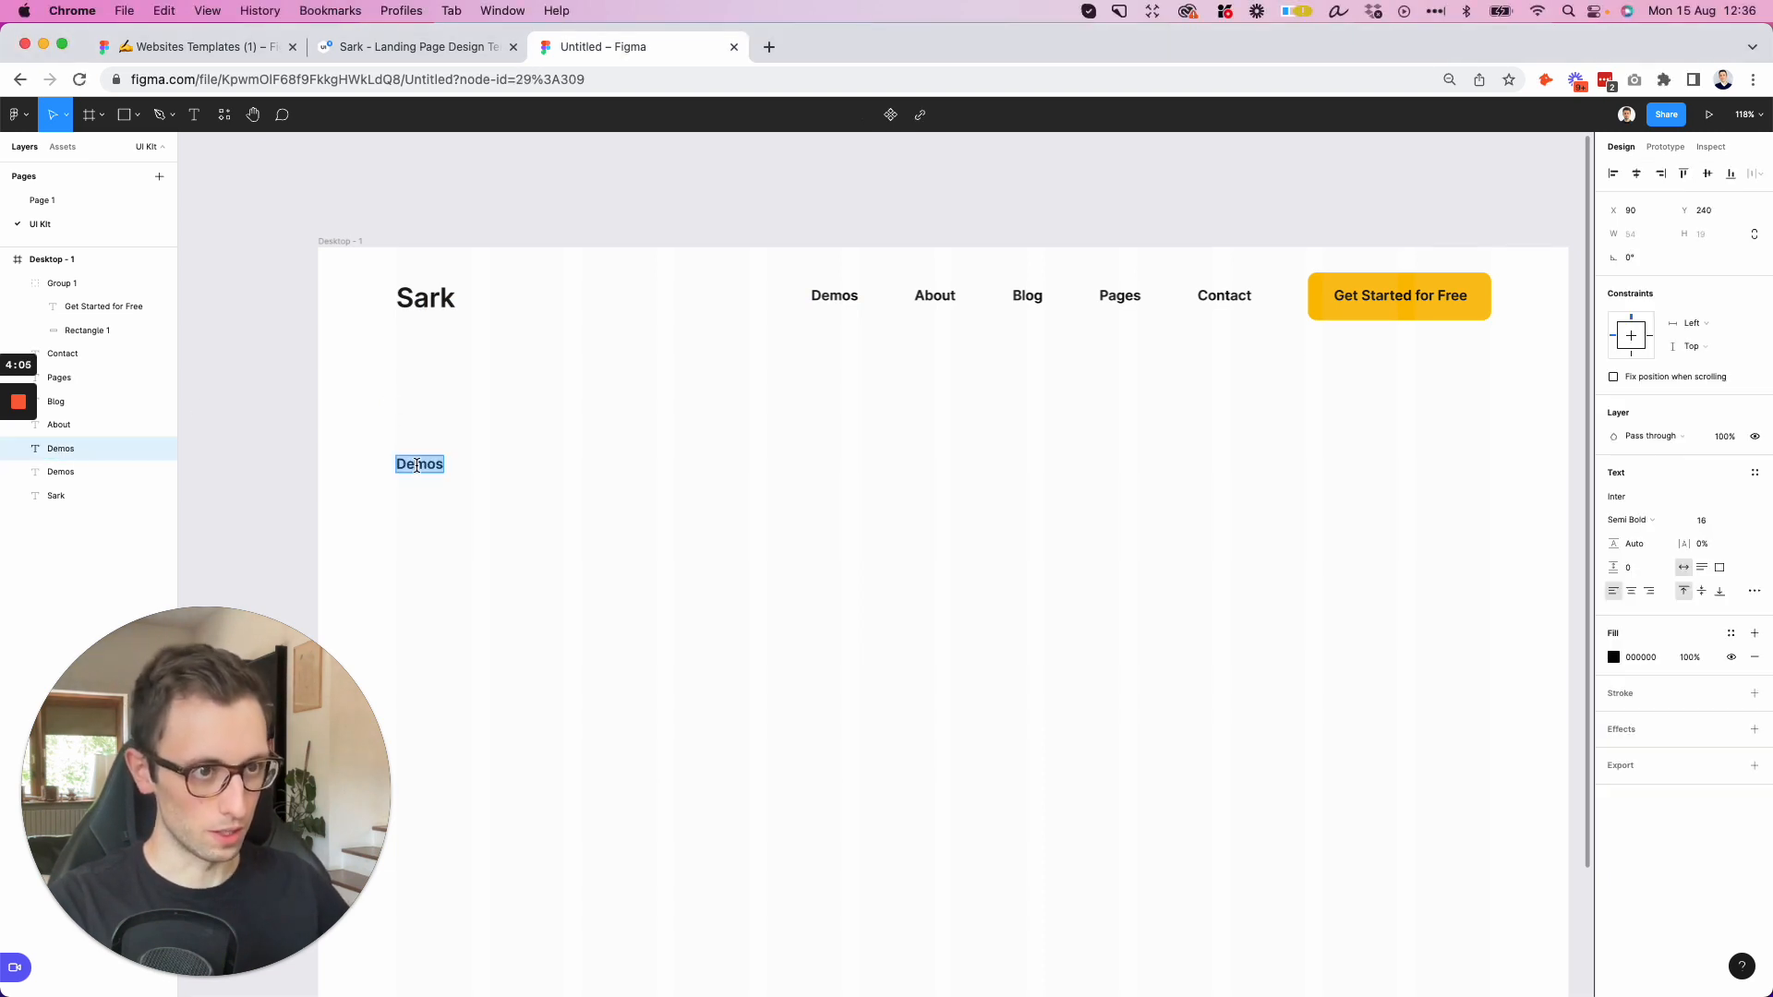
key("super+alt+shift+v")
key("Escape")
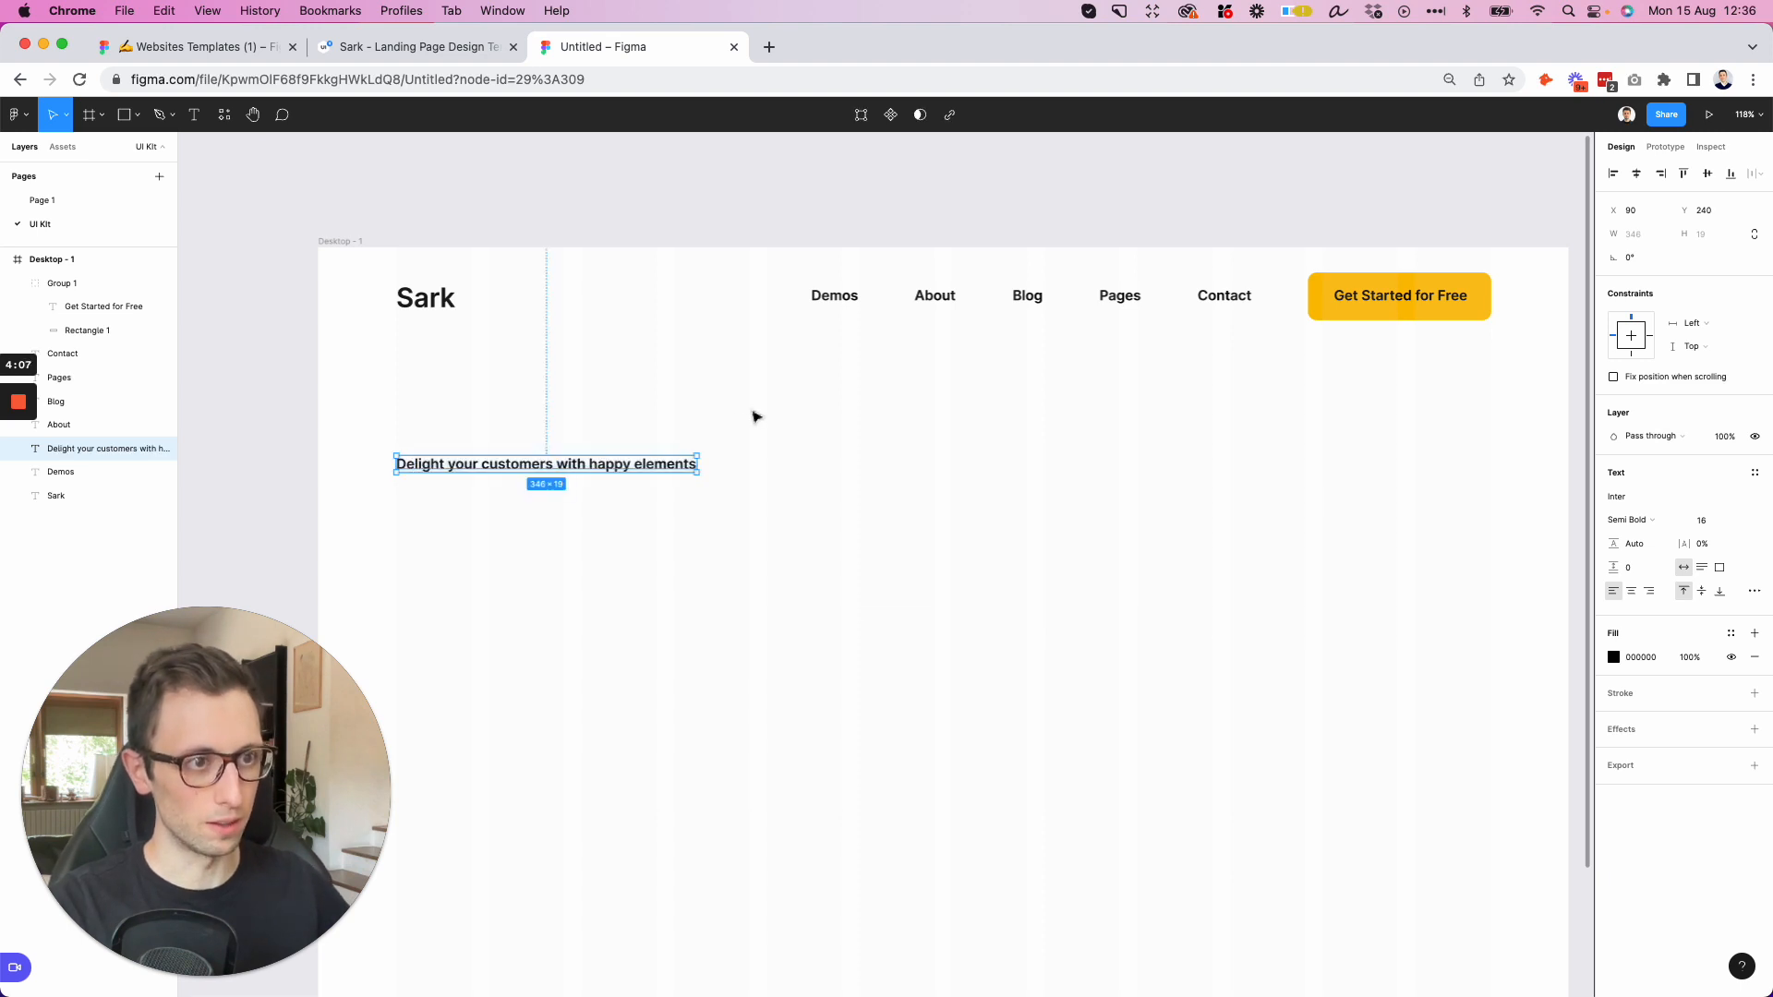
Set the hero heading's font size to 76 and its weight to Regular
left_click(1709, 523)
type("56")
key("Return")
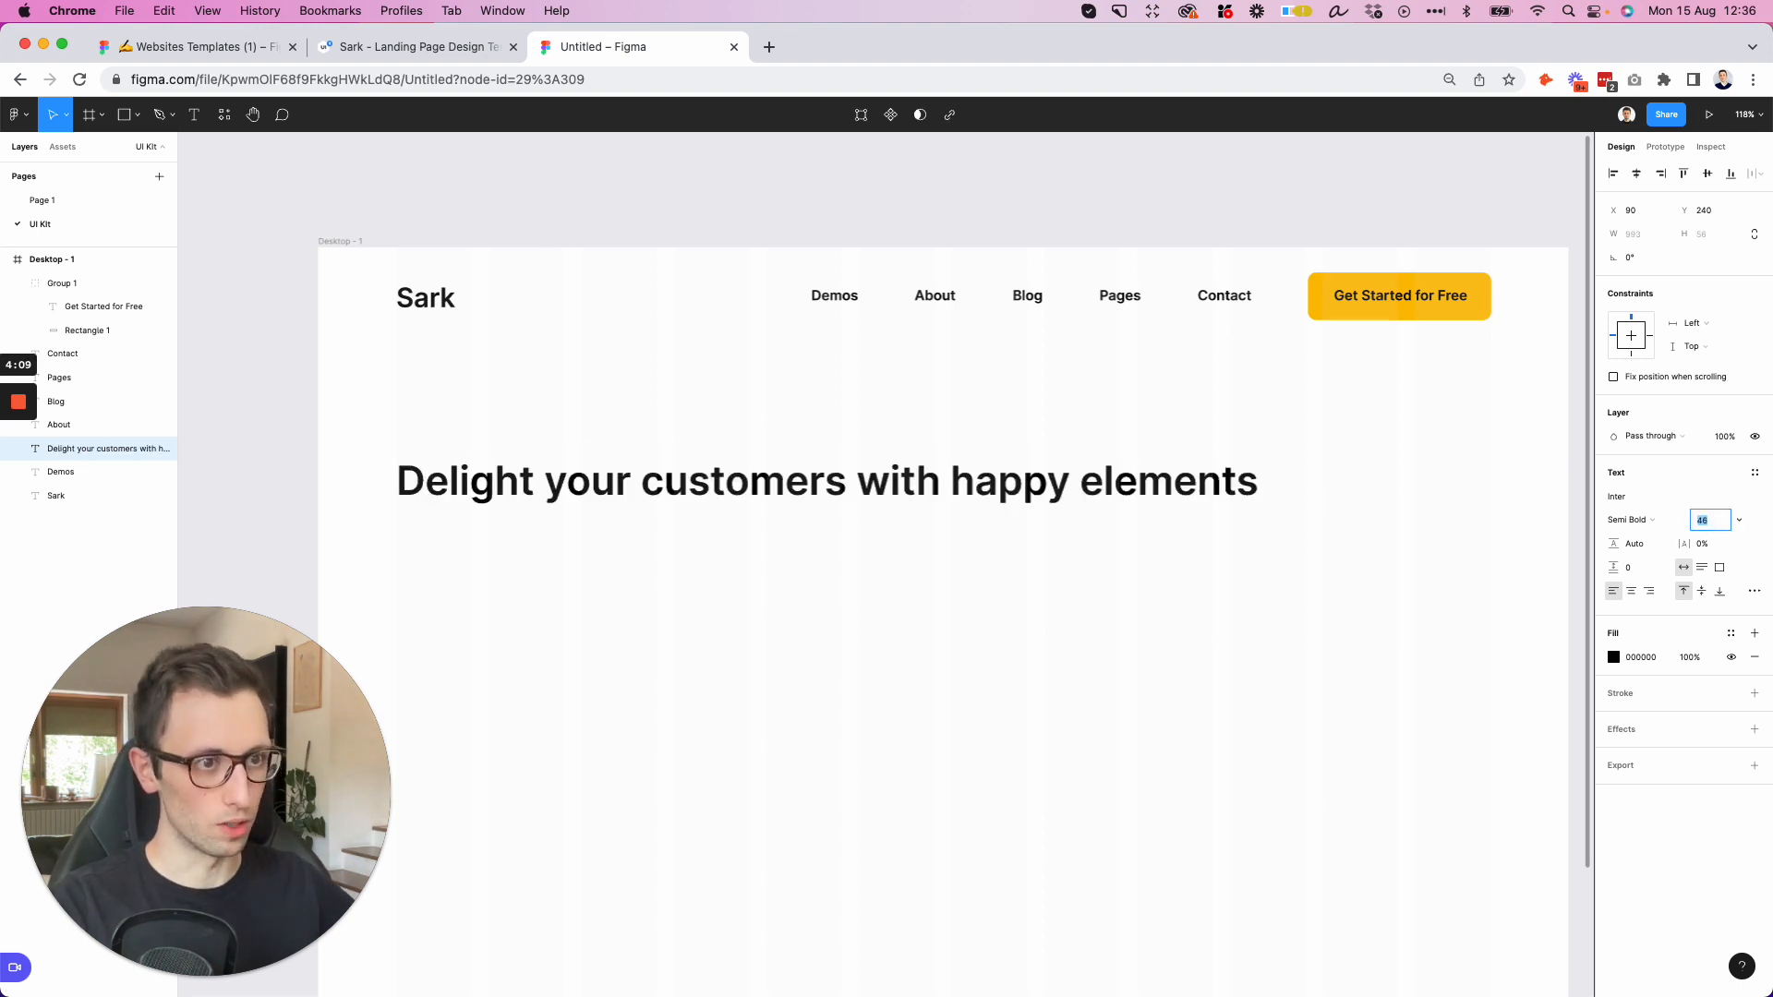
key("shift+Up")
key("shift+Up")
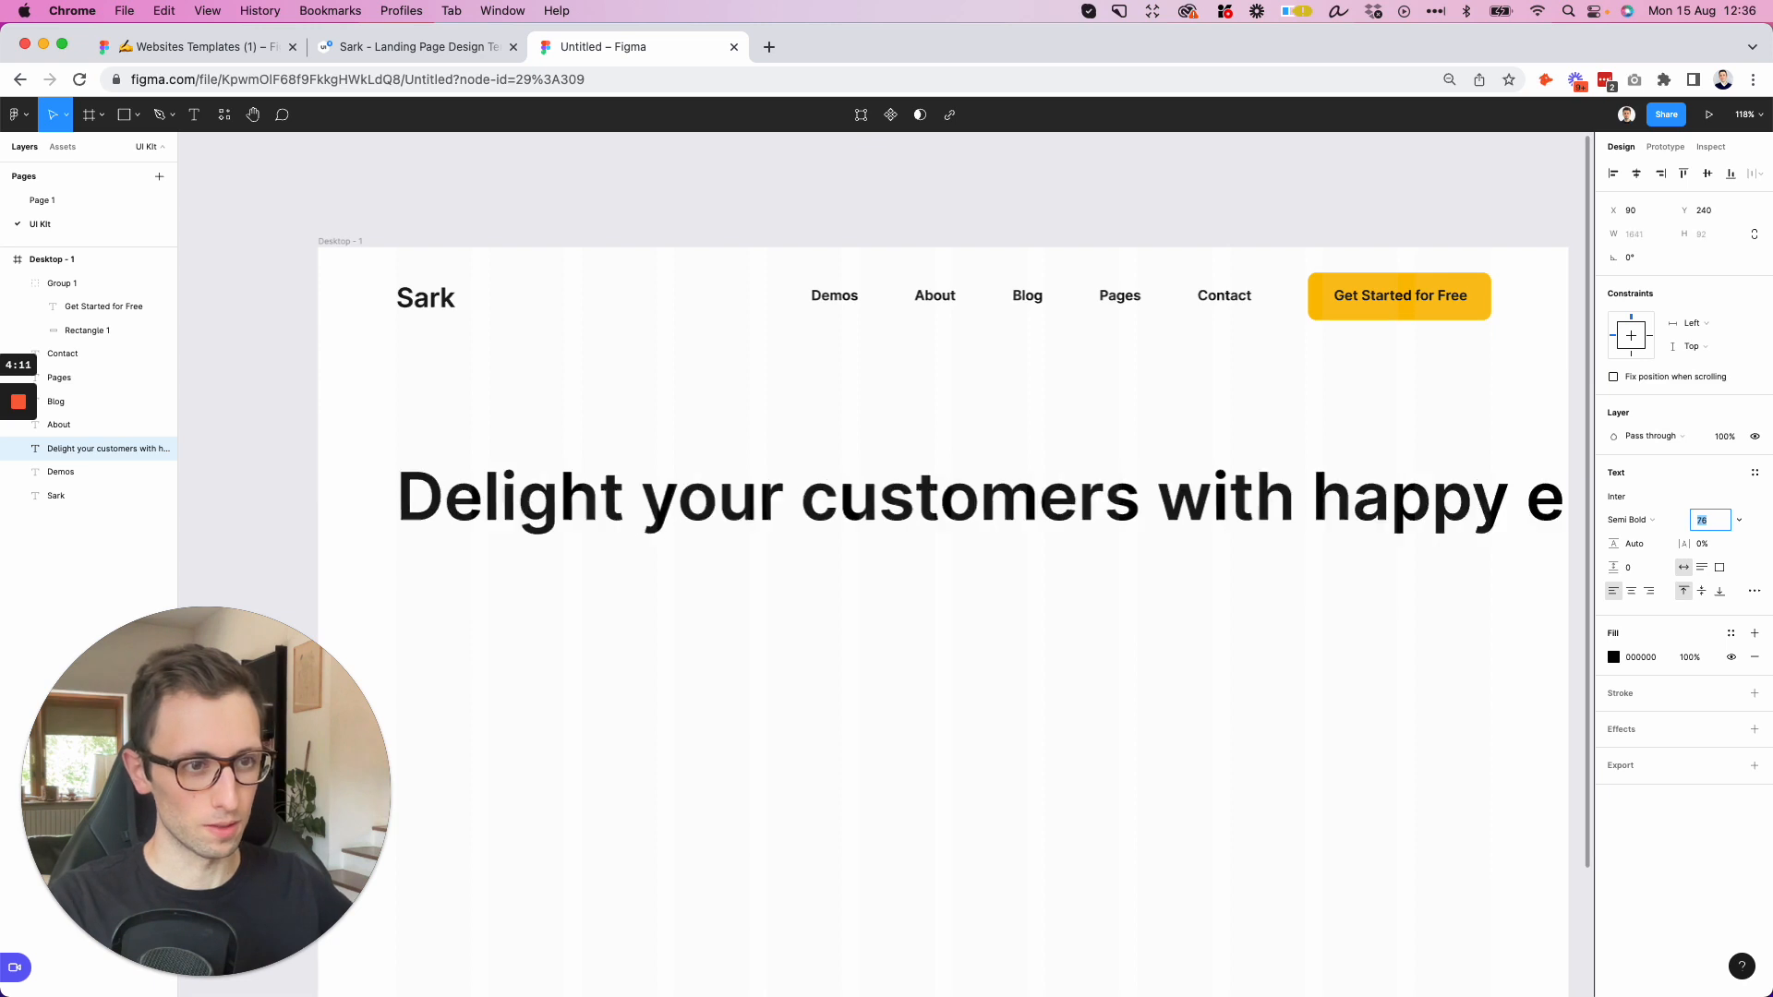
left_click(1642, 530)
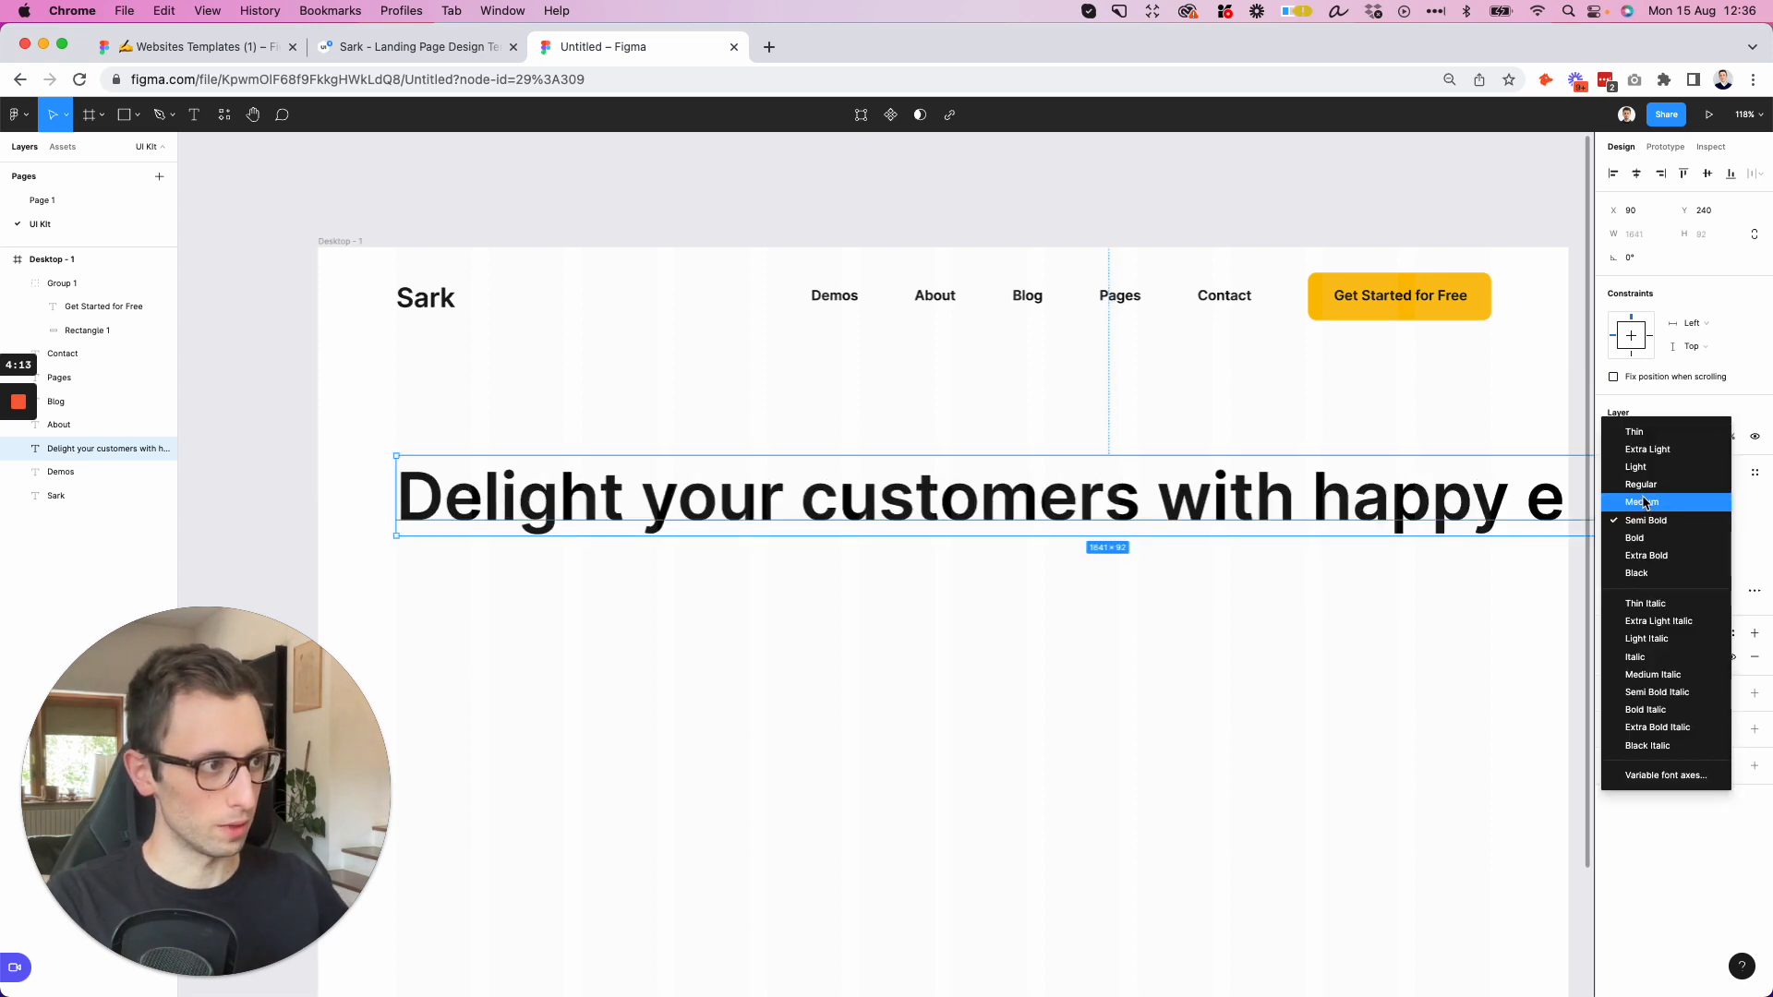
left_click(1642, 502)
left_click(1642, 520)
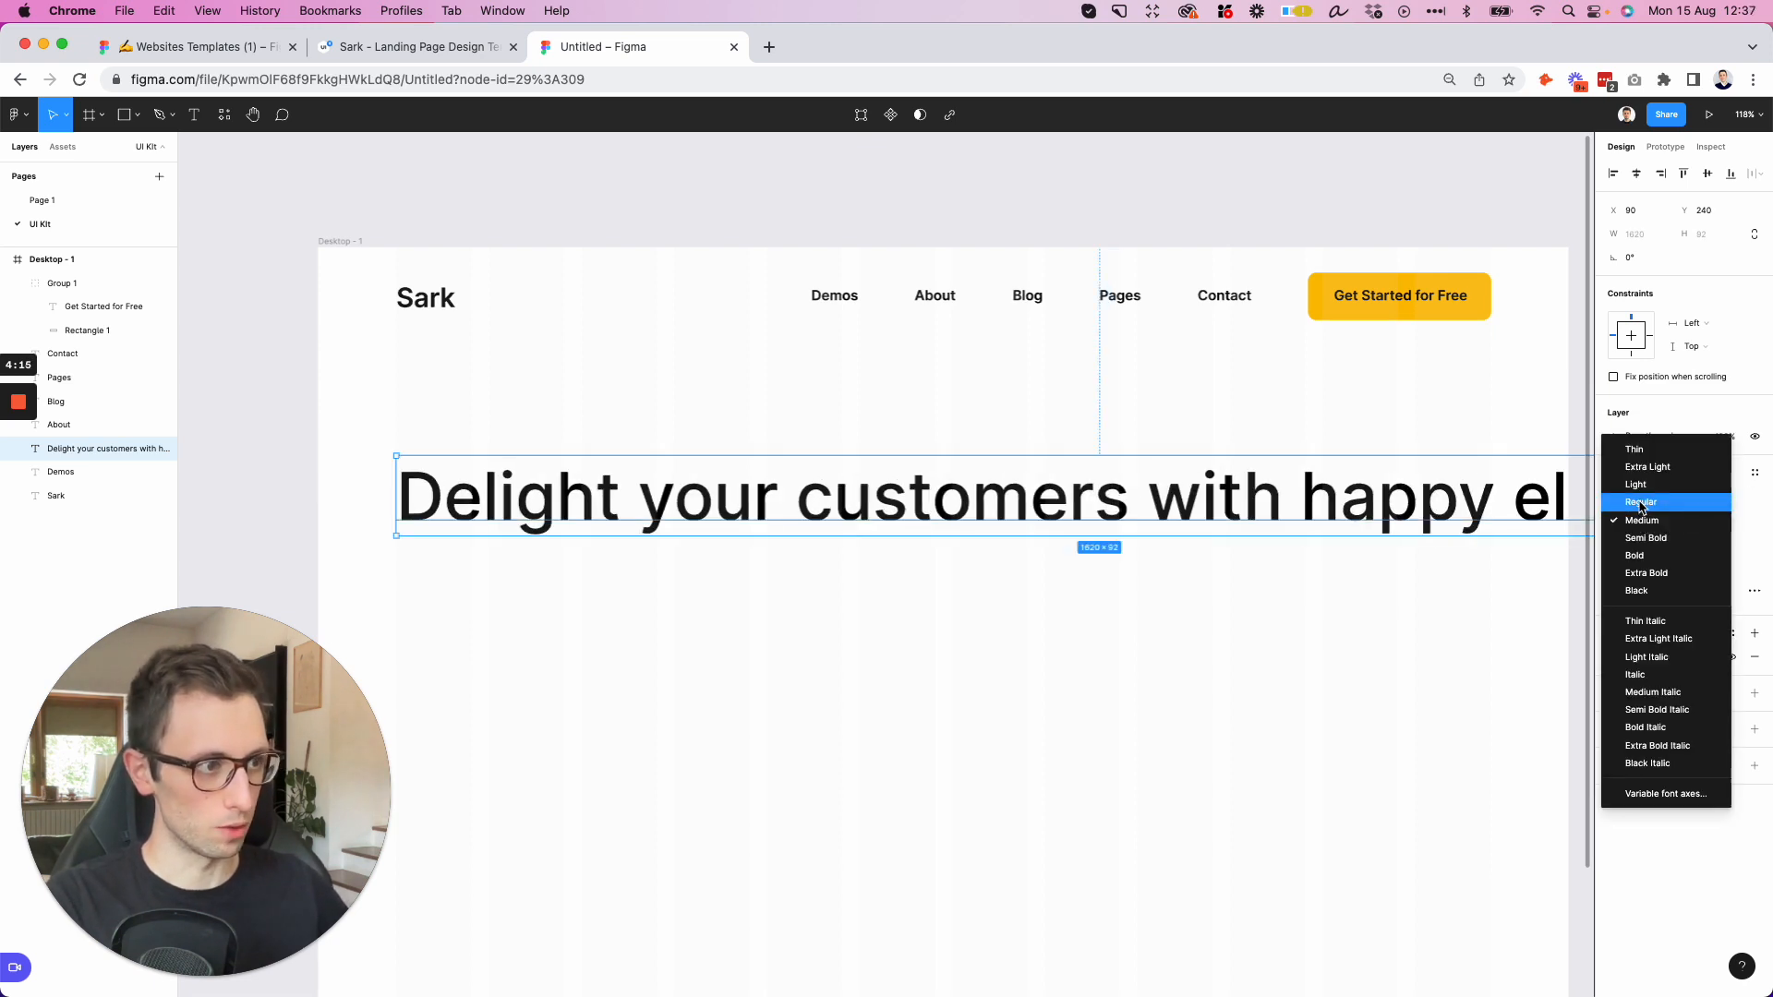
left_click(1642, 497)
left_click(875, 677)
Narrow the hero heading's text box to a width of about 597 px so it wraps onto three lines
scroll(874, 677, "down", 2)
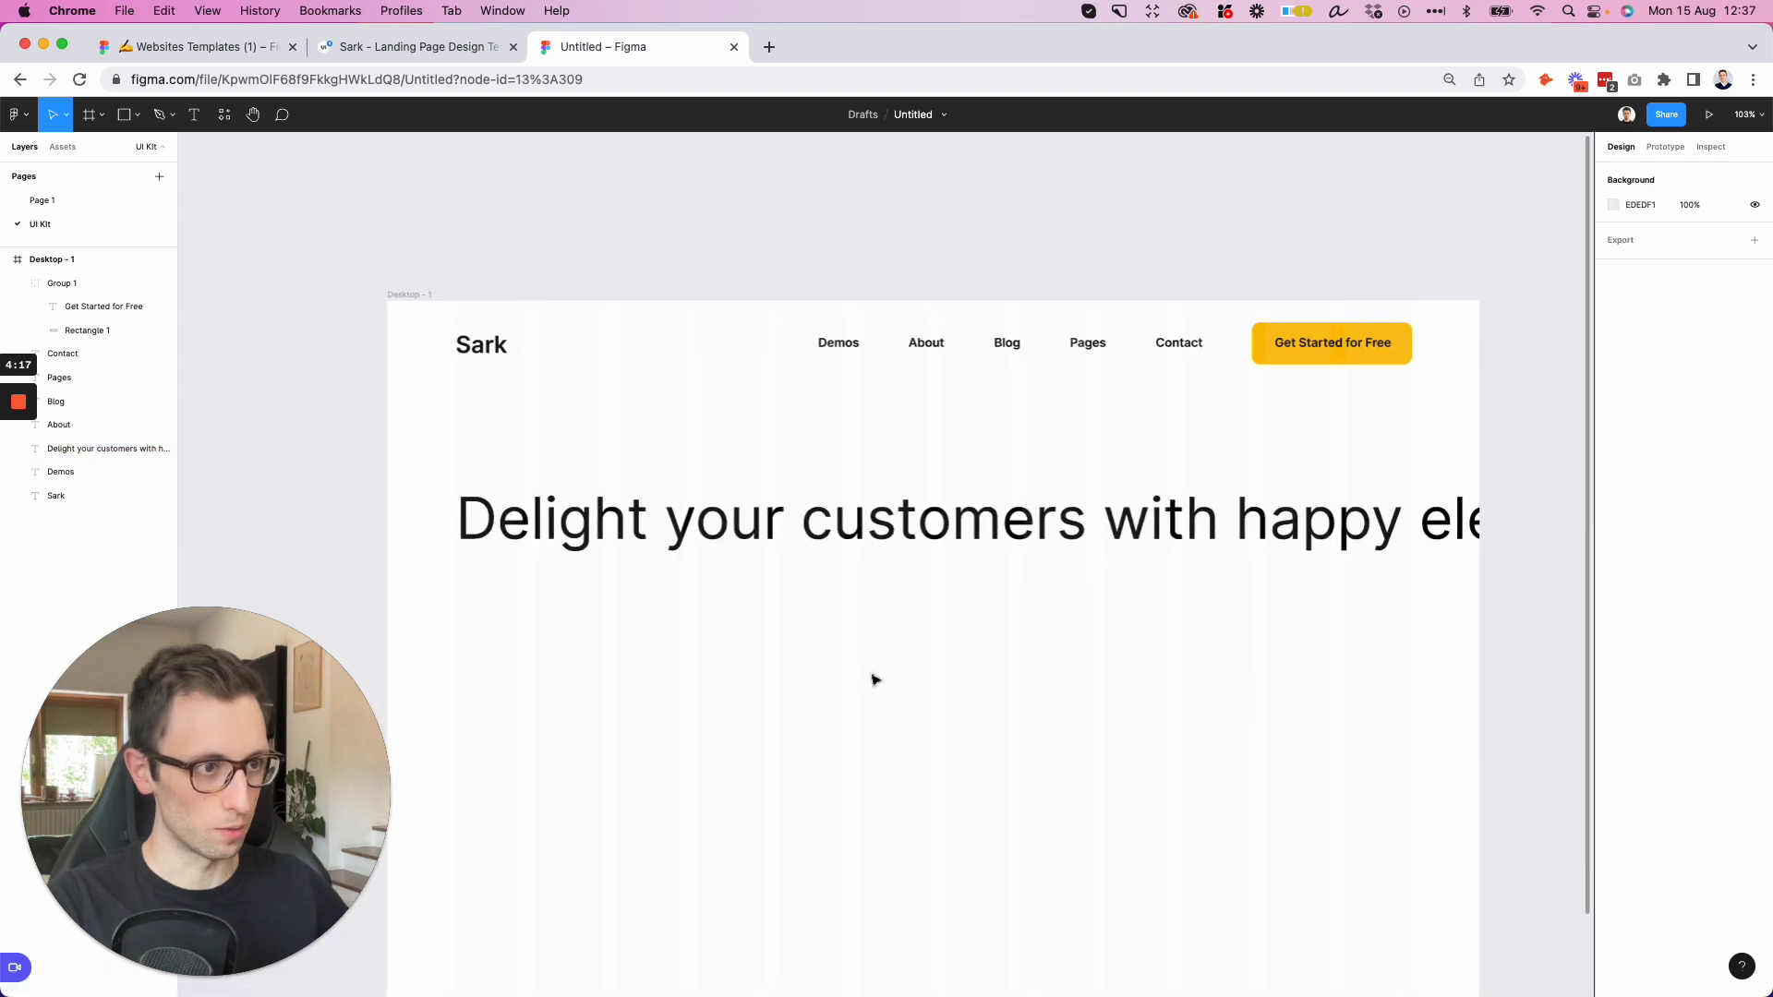
scroll(1131, 474, "down", 1)
left_click(1134, 474)
scroll(1134, 467, "down", 3)
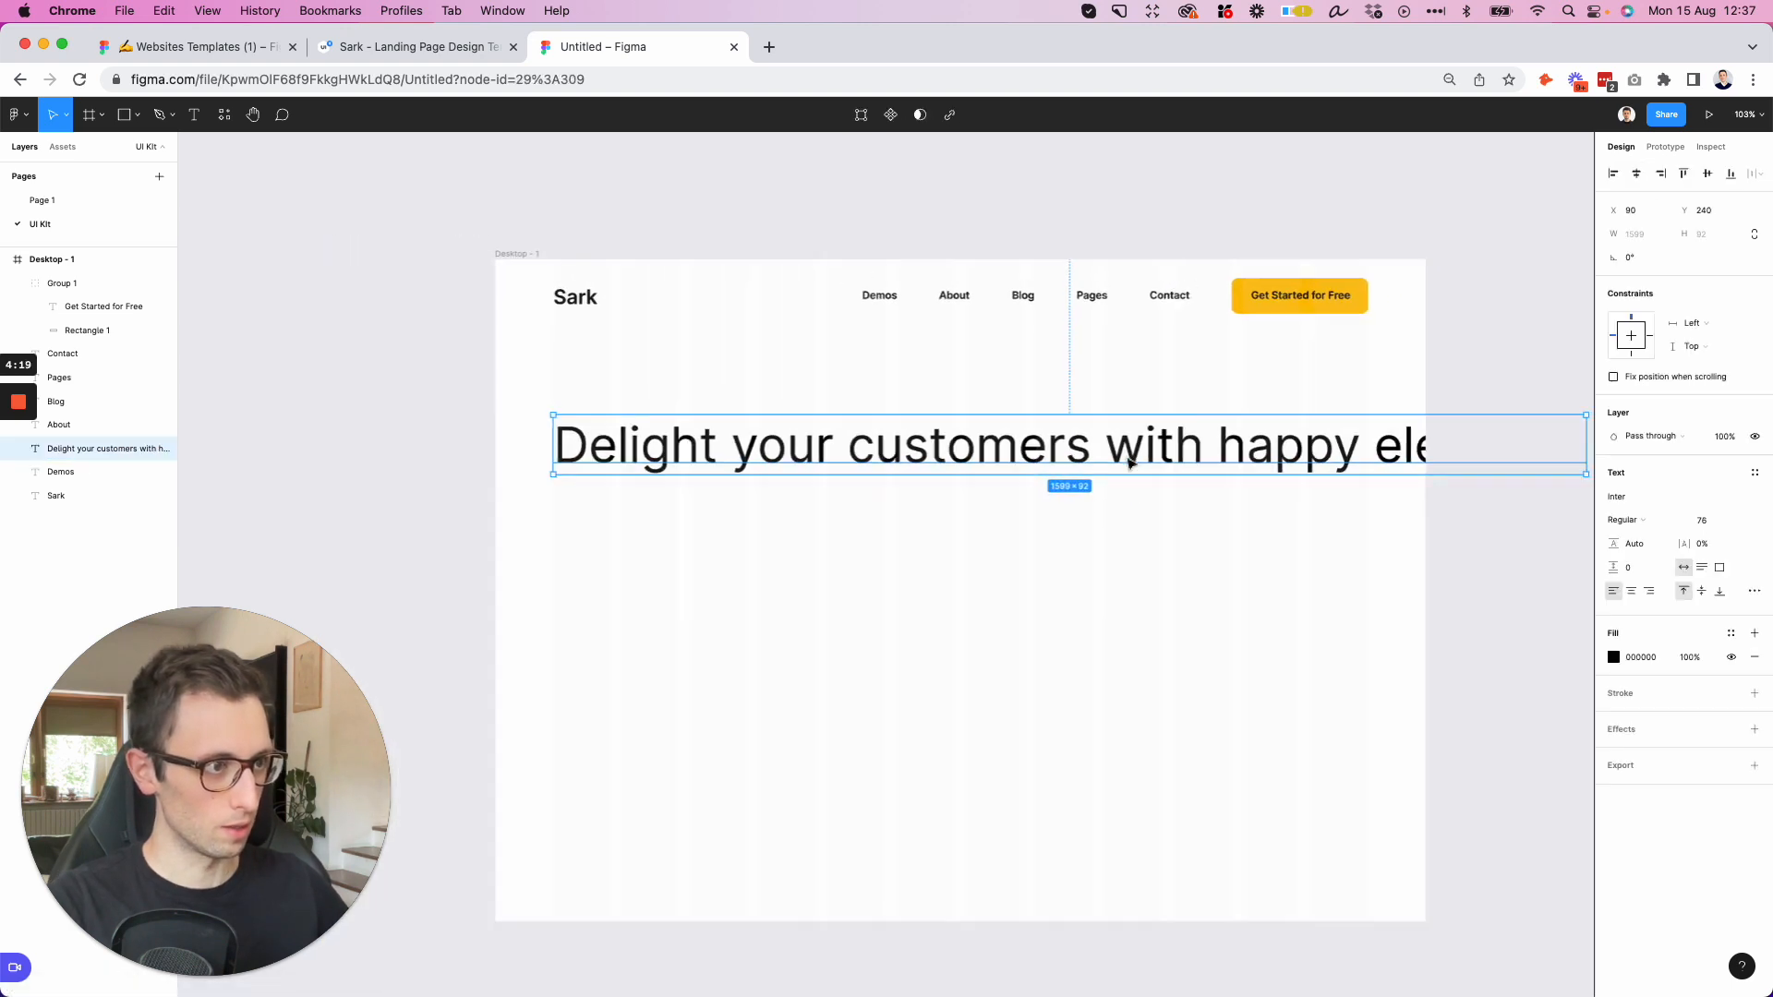
left_click_drag(1475, 444, 967, 412)
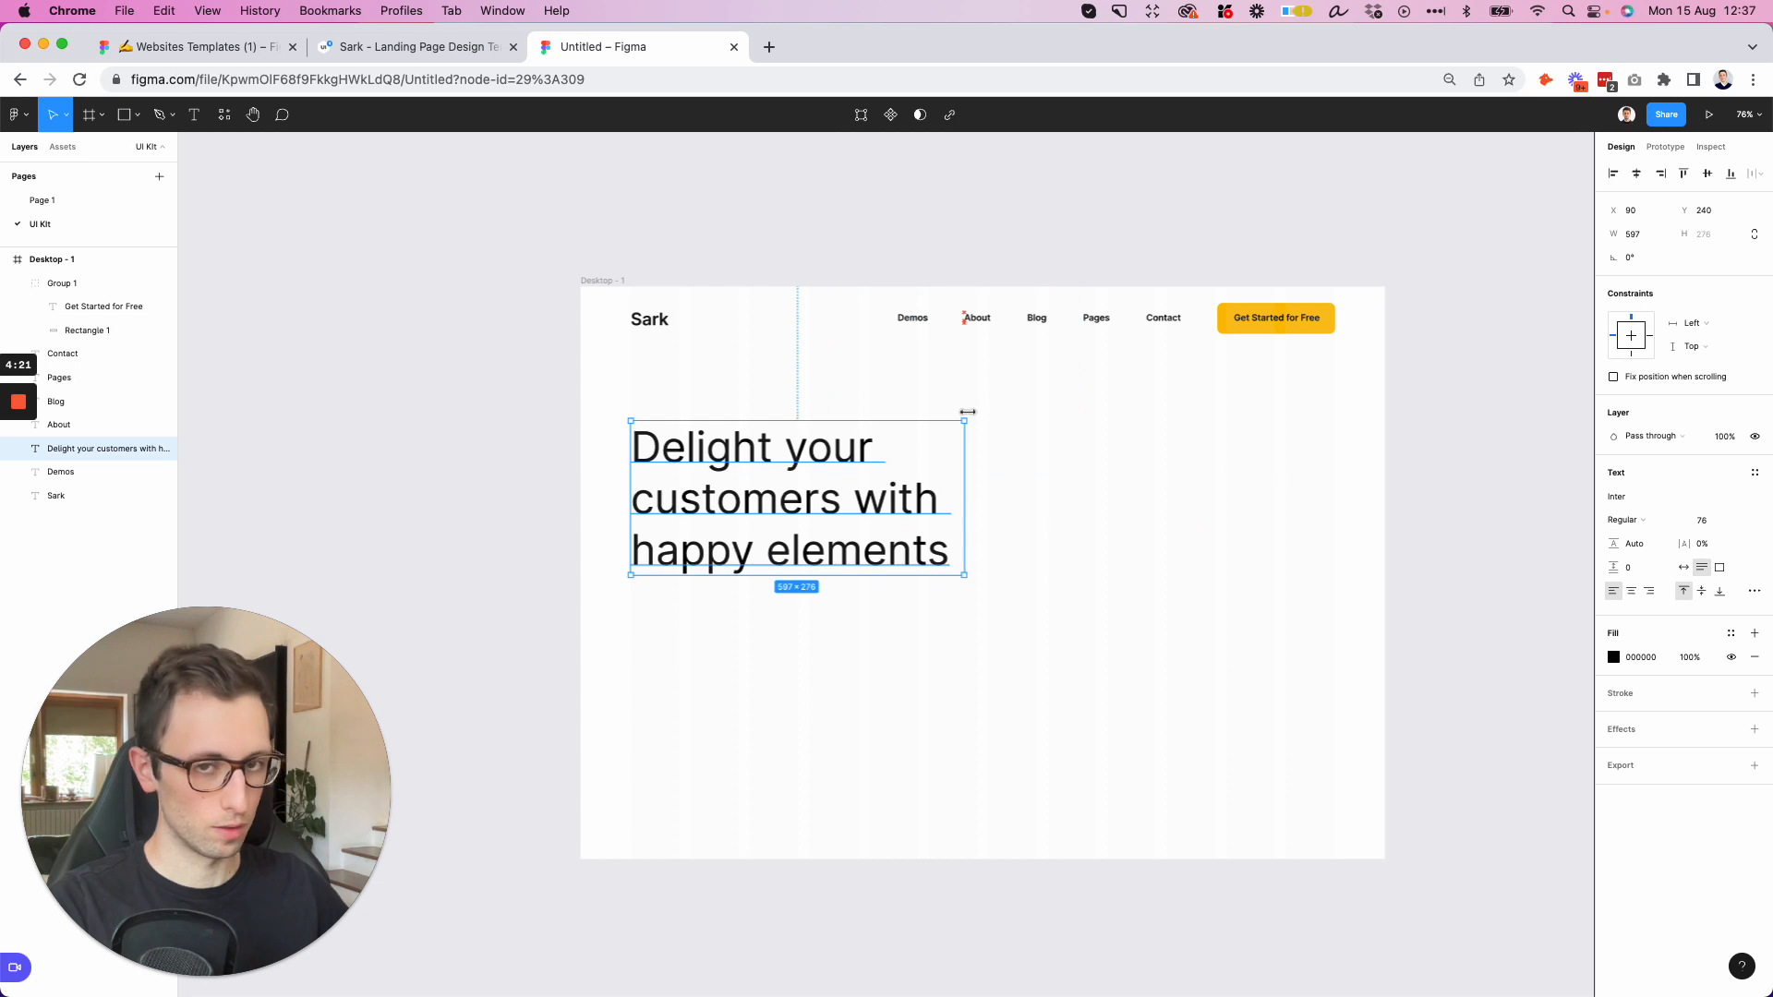
Reduce the hero heading's font size to 70
left_click(1704, 520)
key("shift+Down")
key("shift+Down")
key("shift+Up")
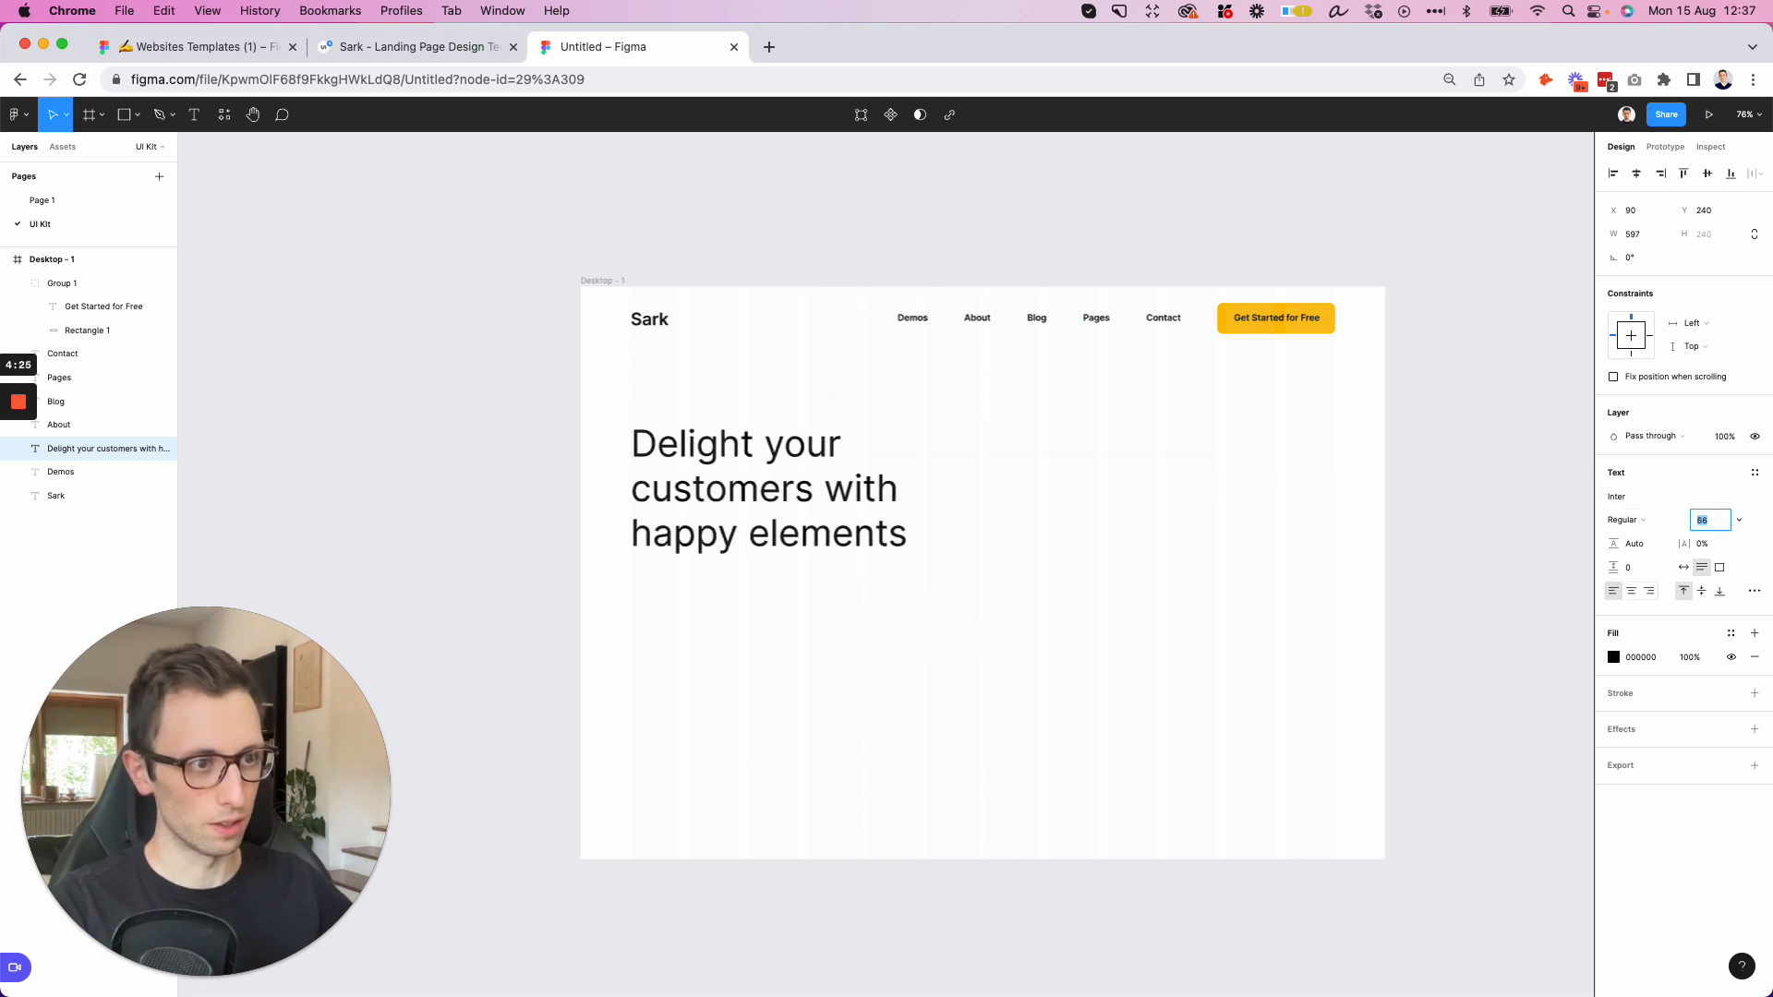
key("Up")
key("Up")
key("Up")
key("Up")
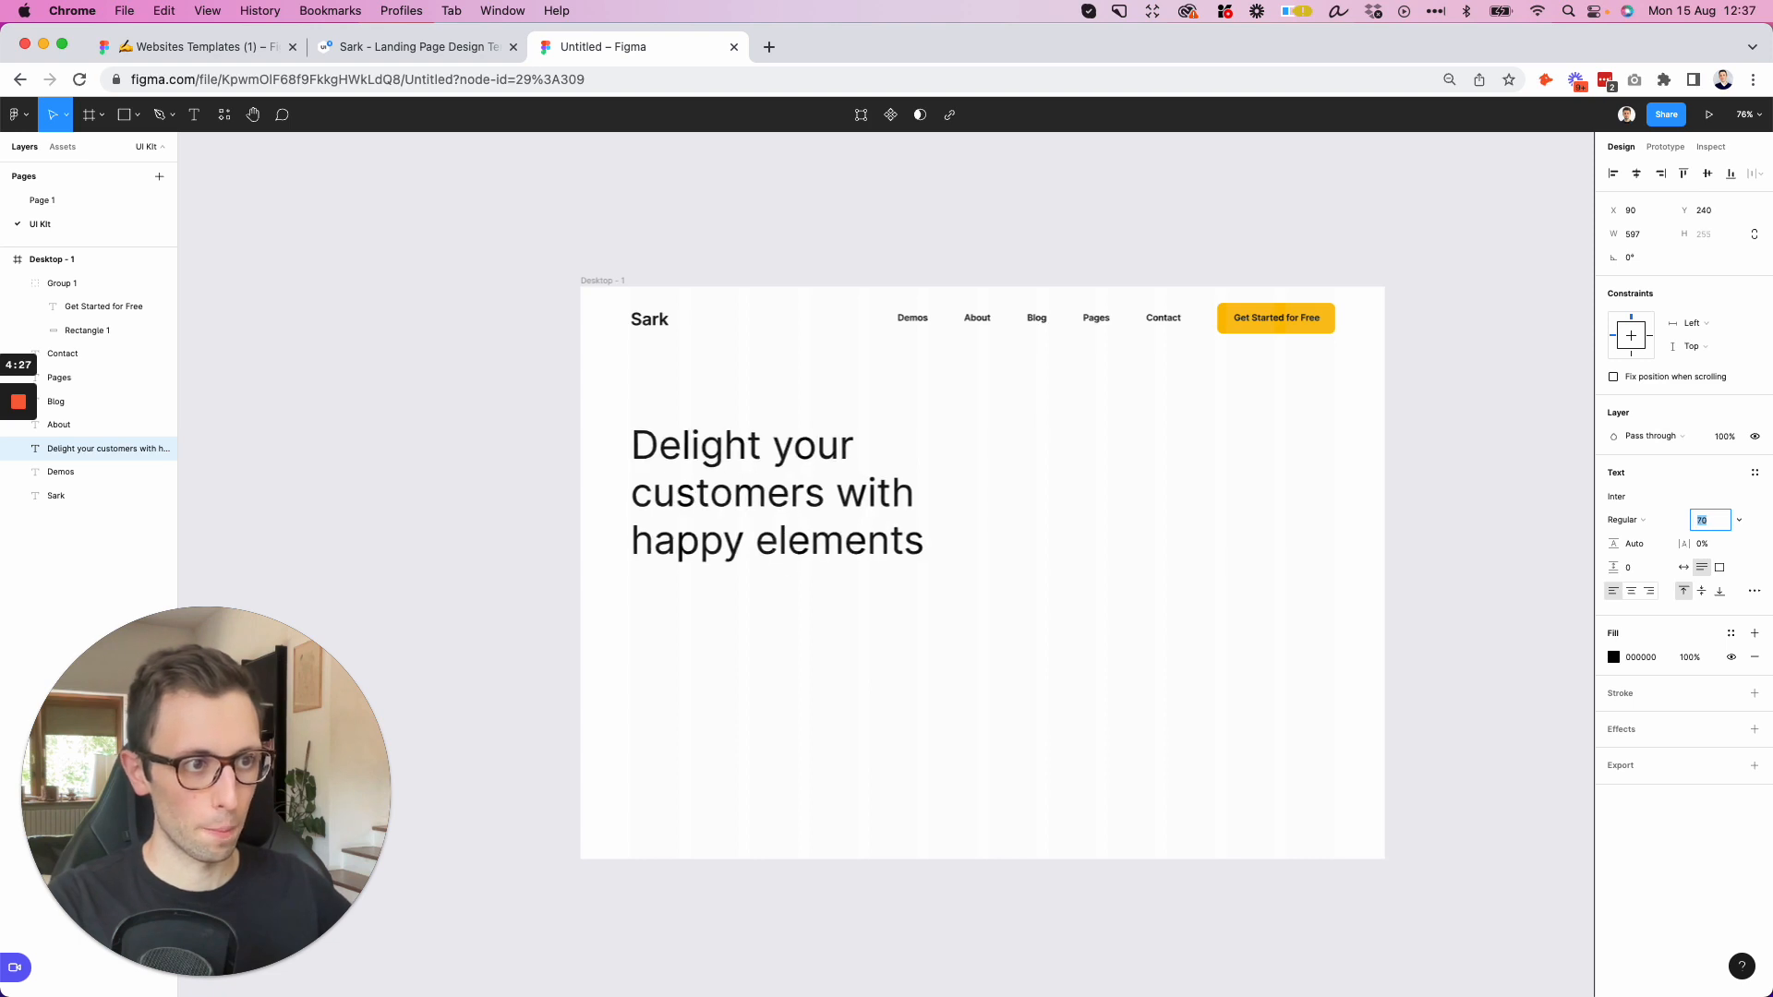
left_click(931, 455)
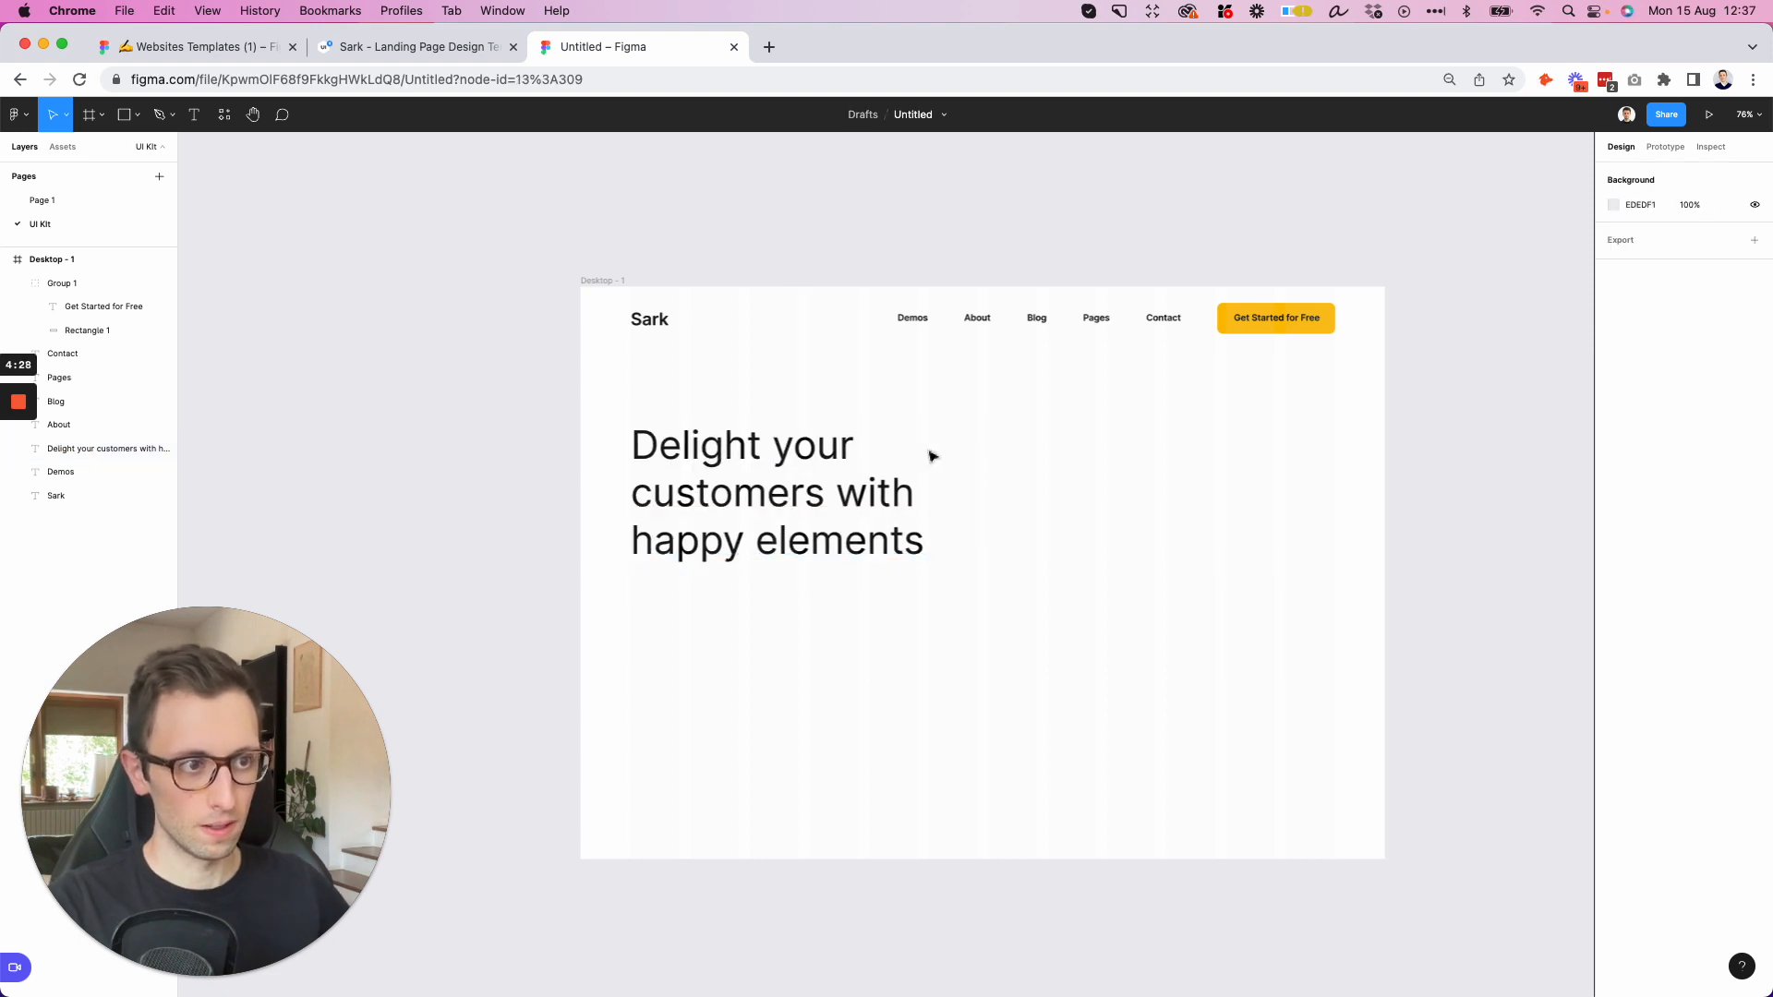
Set the hero heading's font weight to Medium
left_click(877, 496)
left_click(1659, 519)
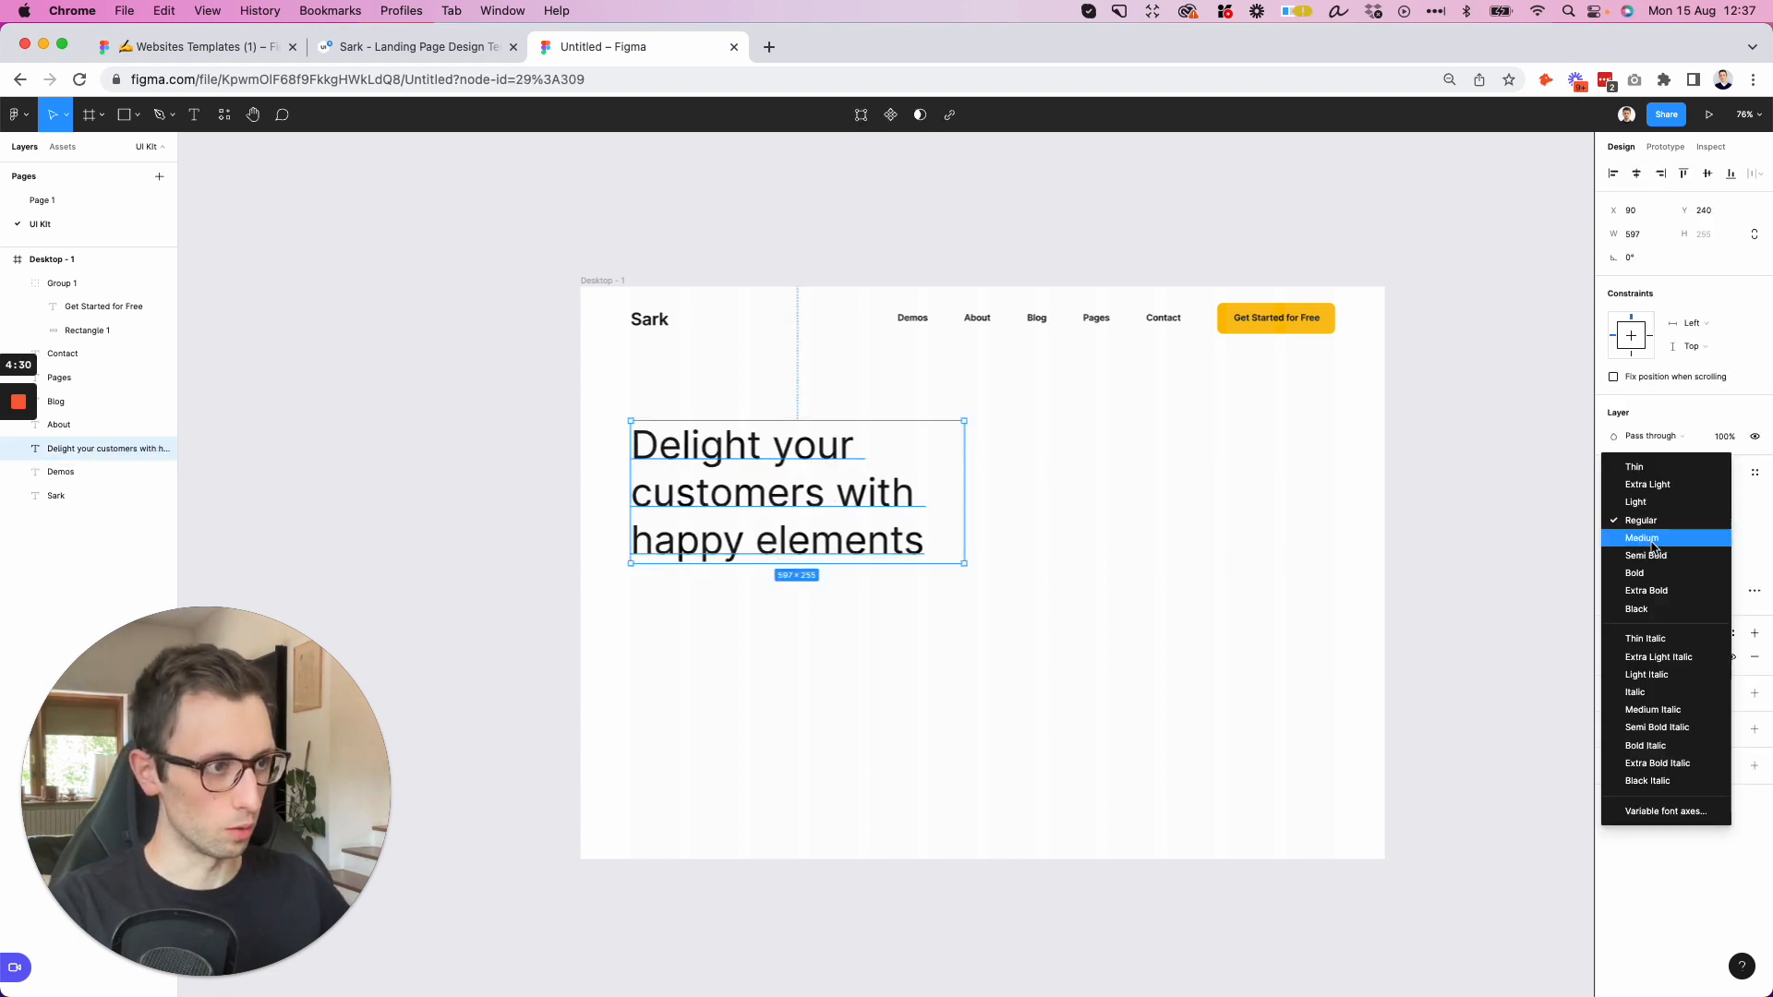
left_click(1652, 541)
left_click(1049, 558)
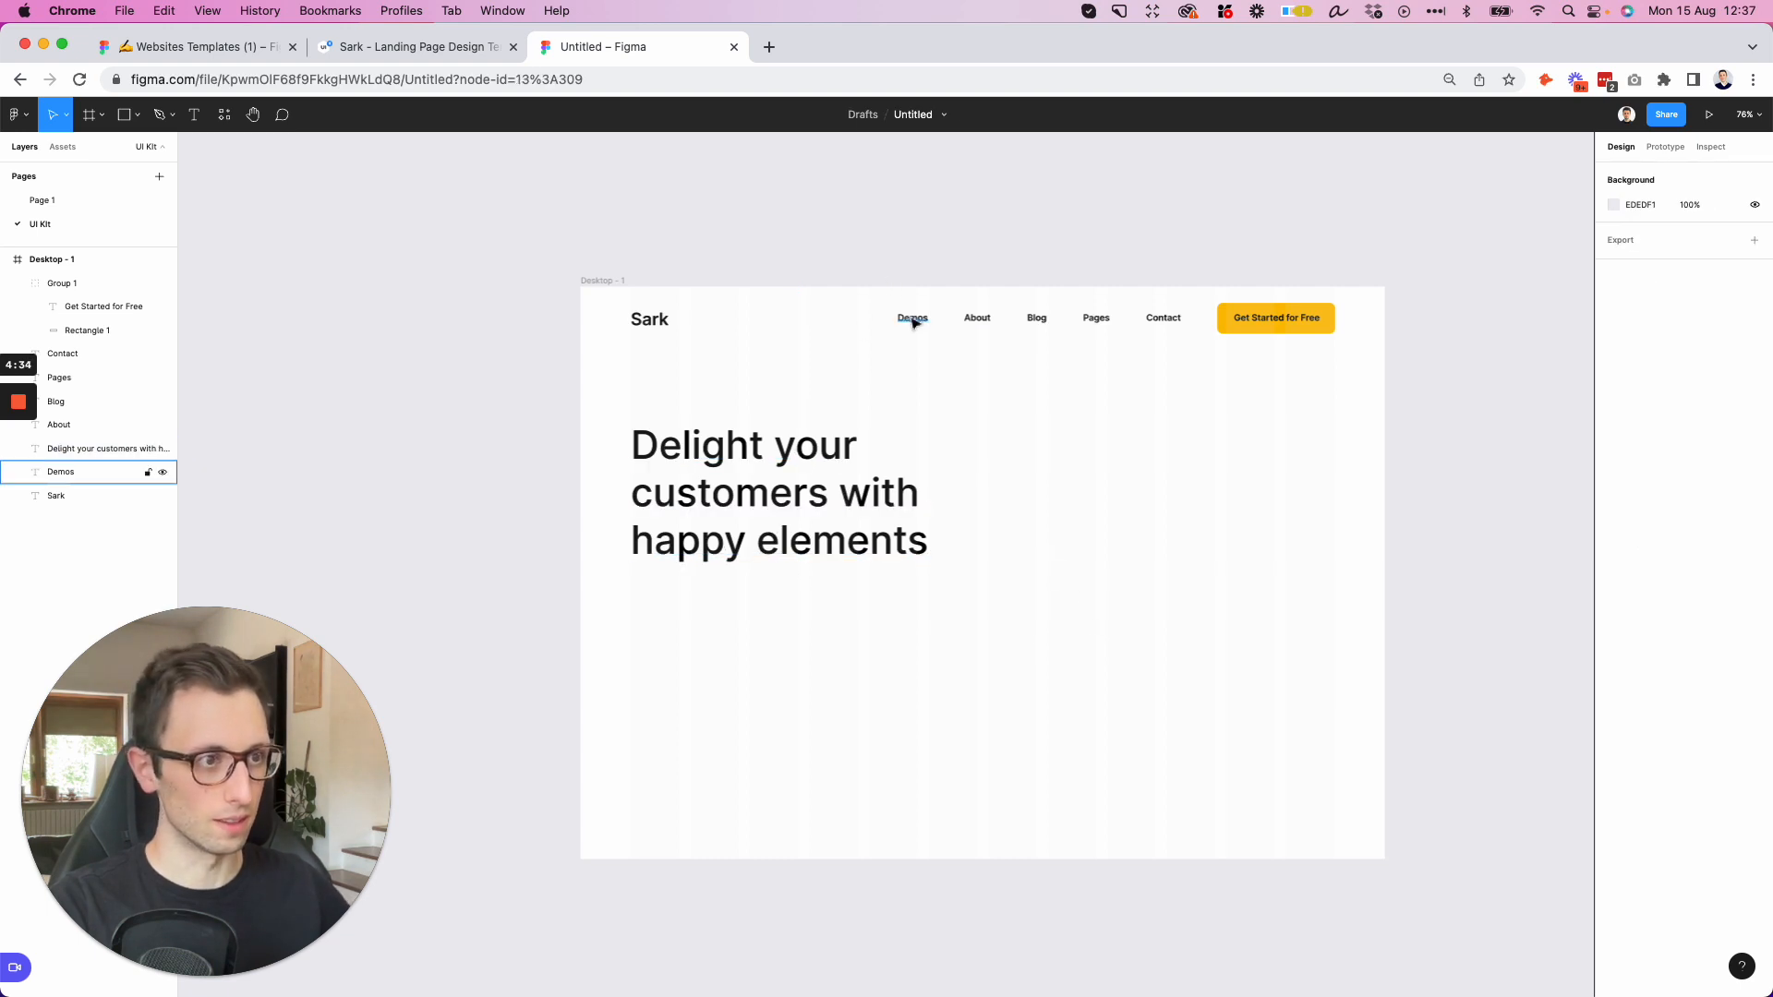
Copy the Demos link to X 90, Y 532, just below the hero heading
left_click_drag(914, 318, 646, 580)
key("shift+Down")
key("shift+Down")
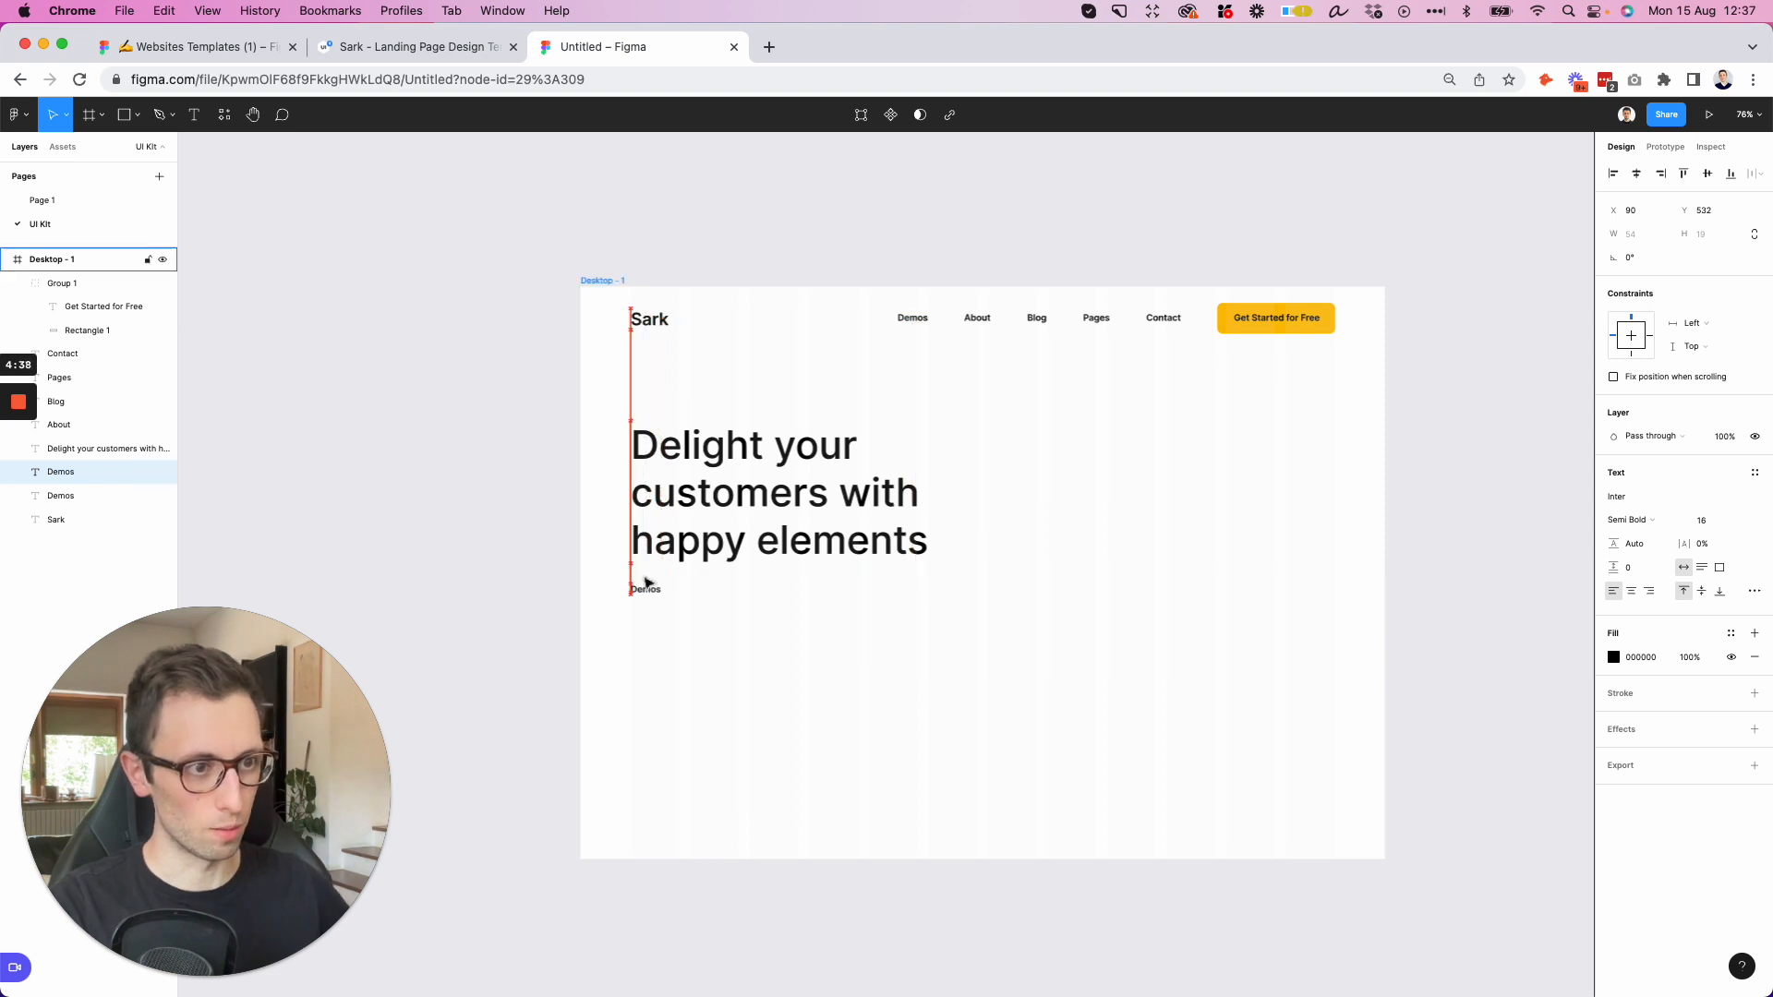
Try to replace the copied Demos text with "Delight your customers with happy elements"
scroll(644, 576, "up", 4)
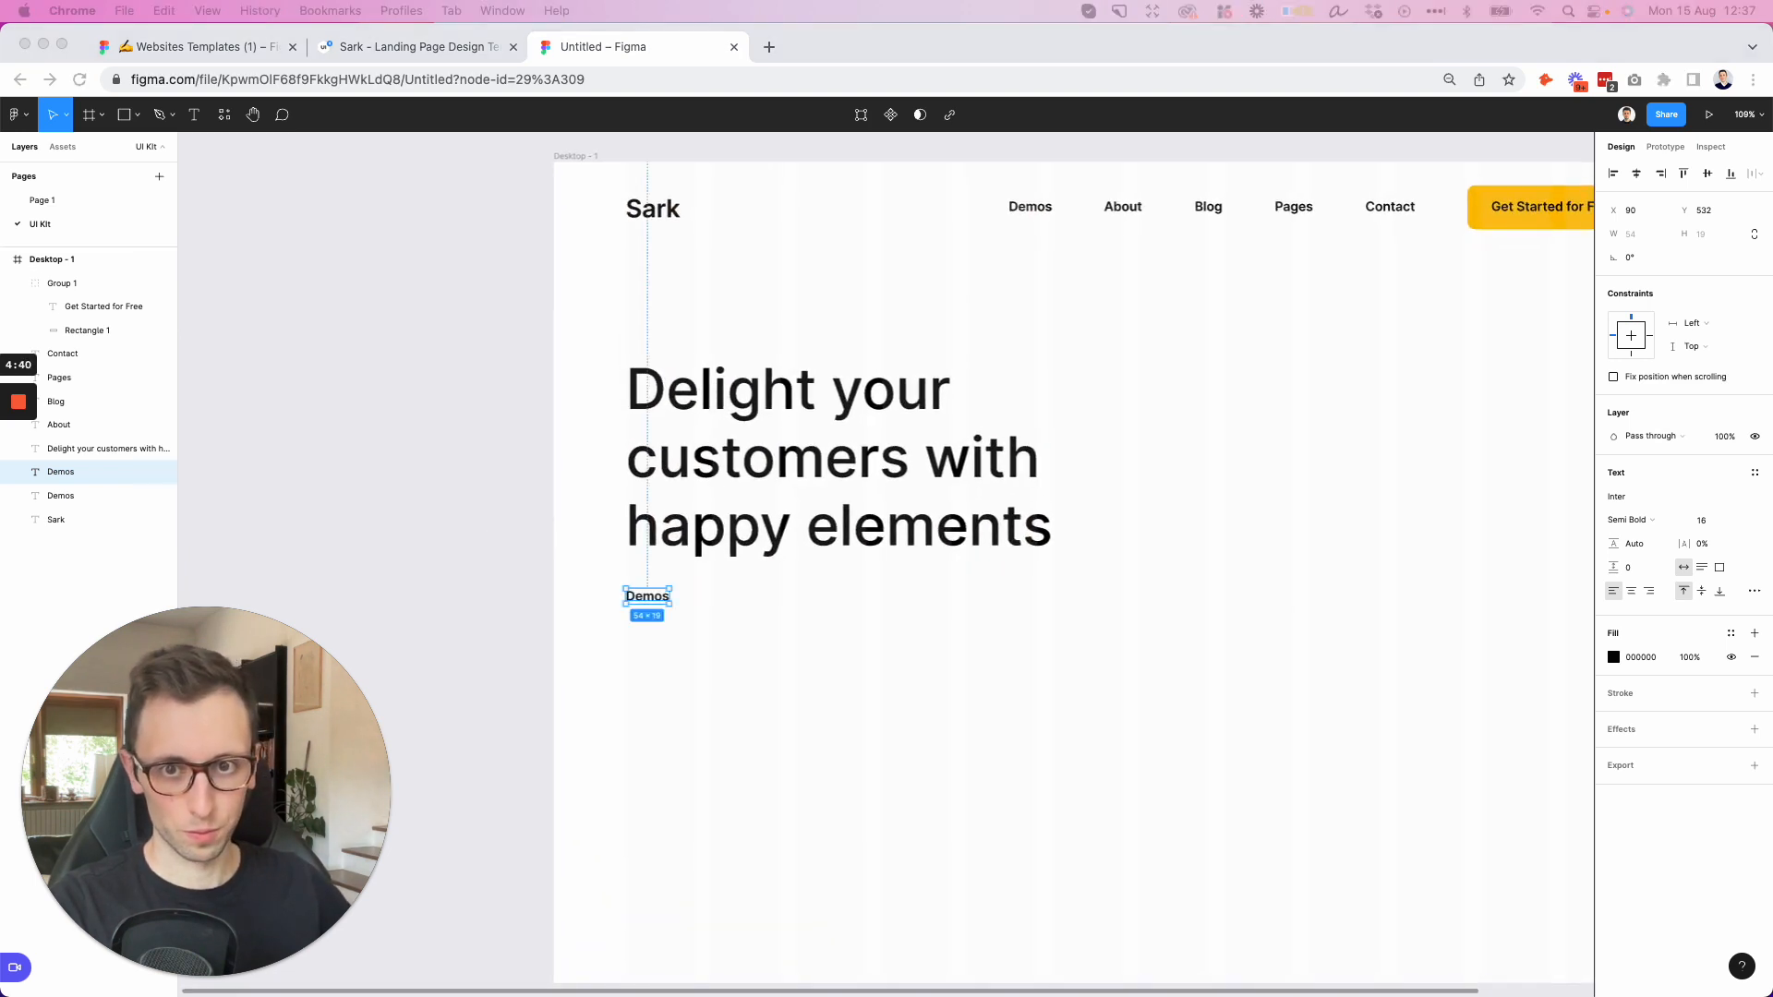
left_click(646, 616)
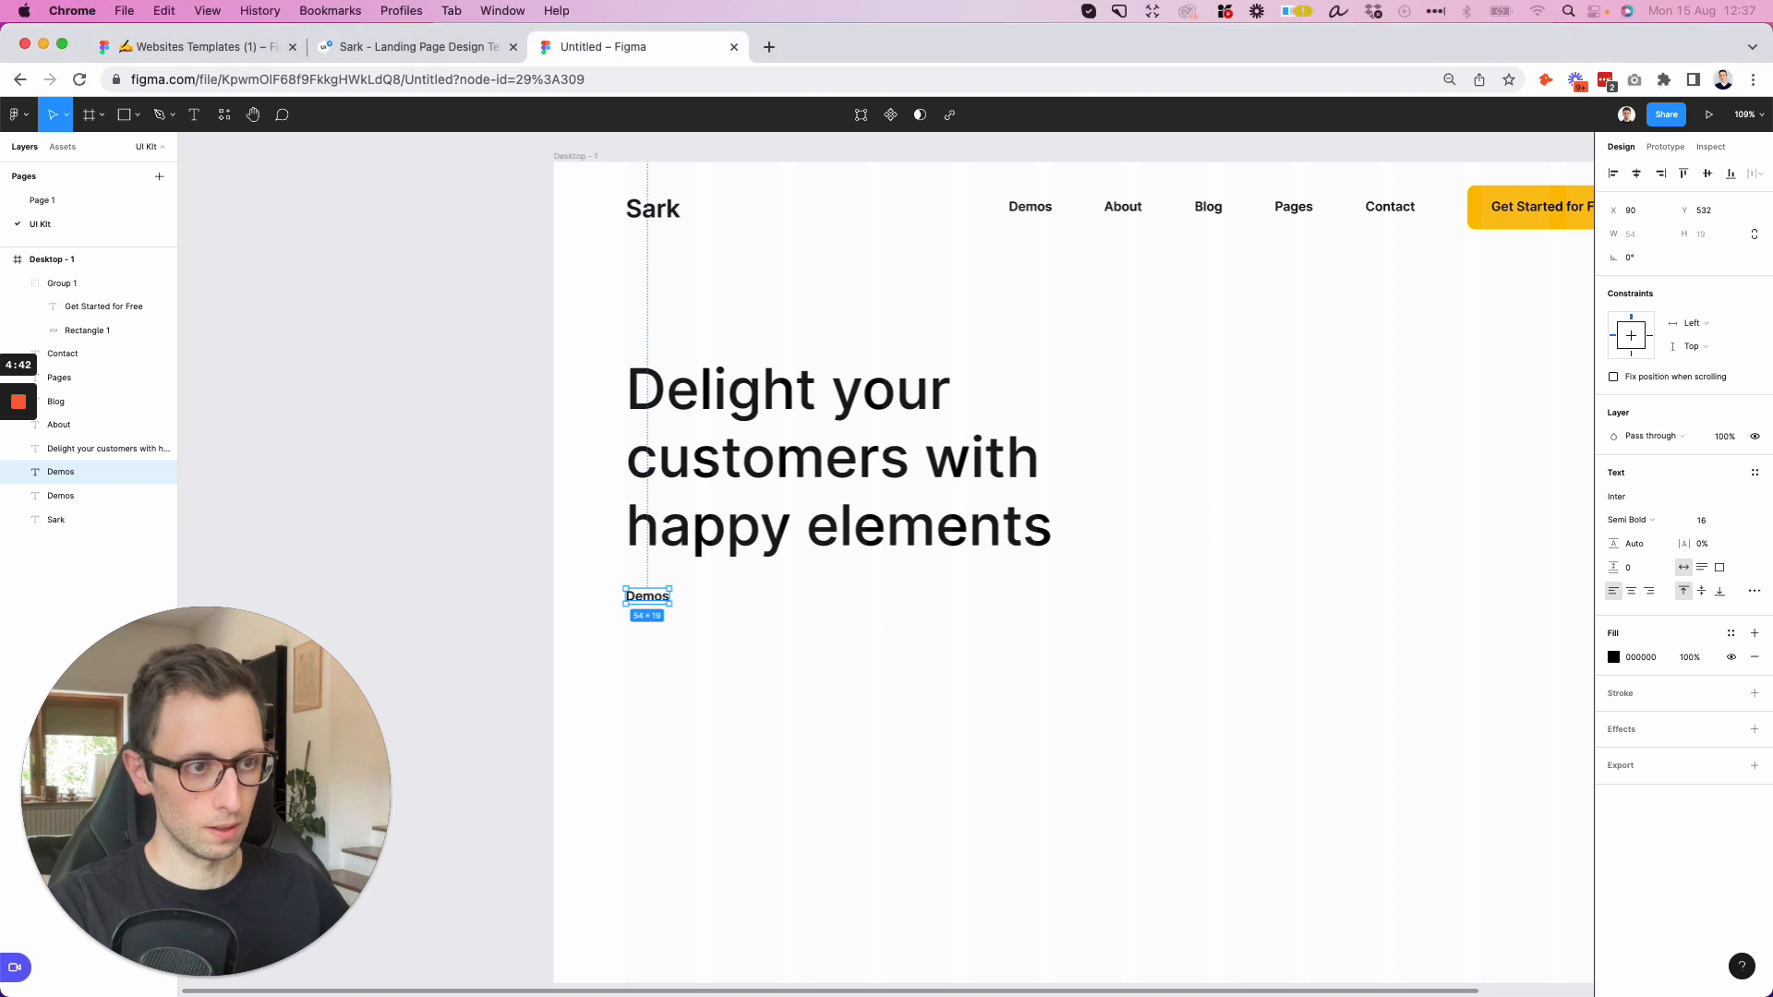
double_click(646, 614)
type("Delight your customers with happy elements")
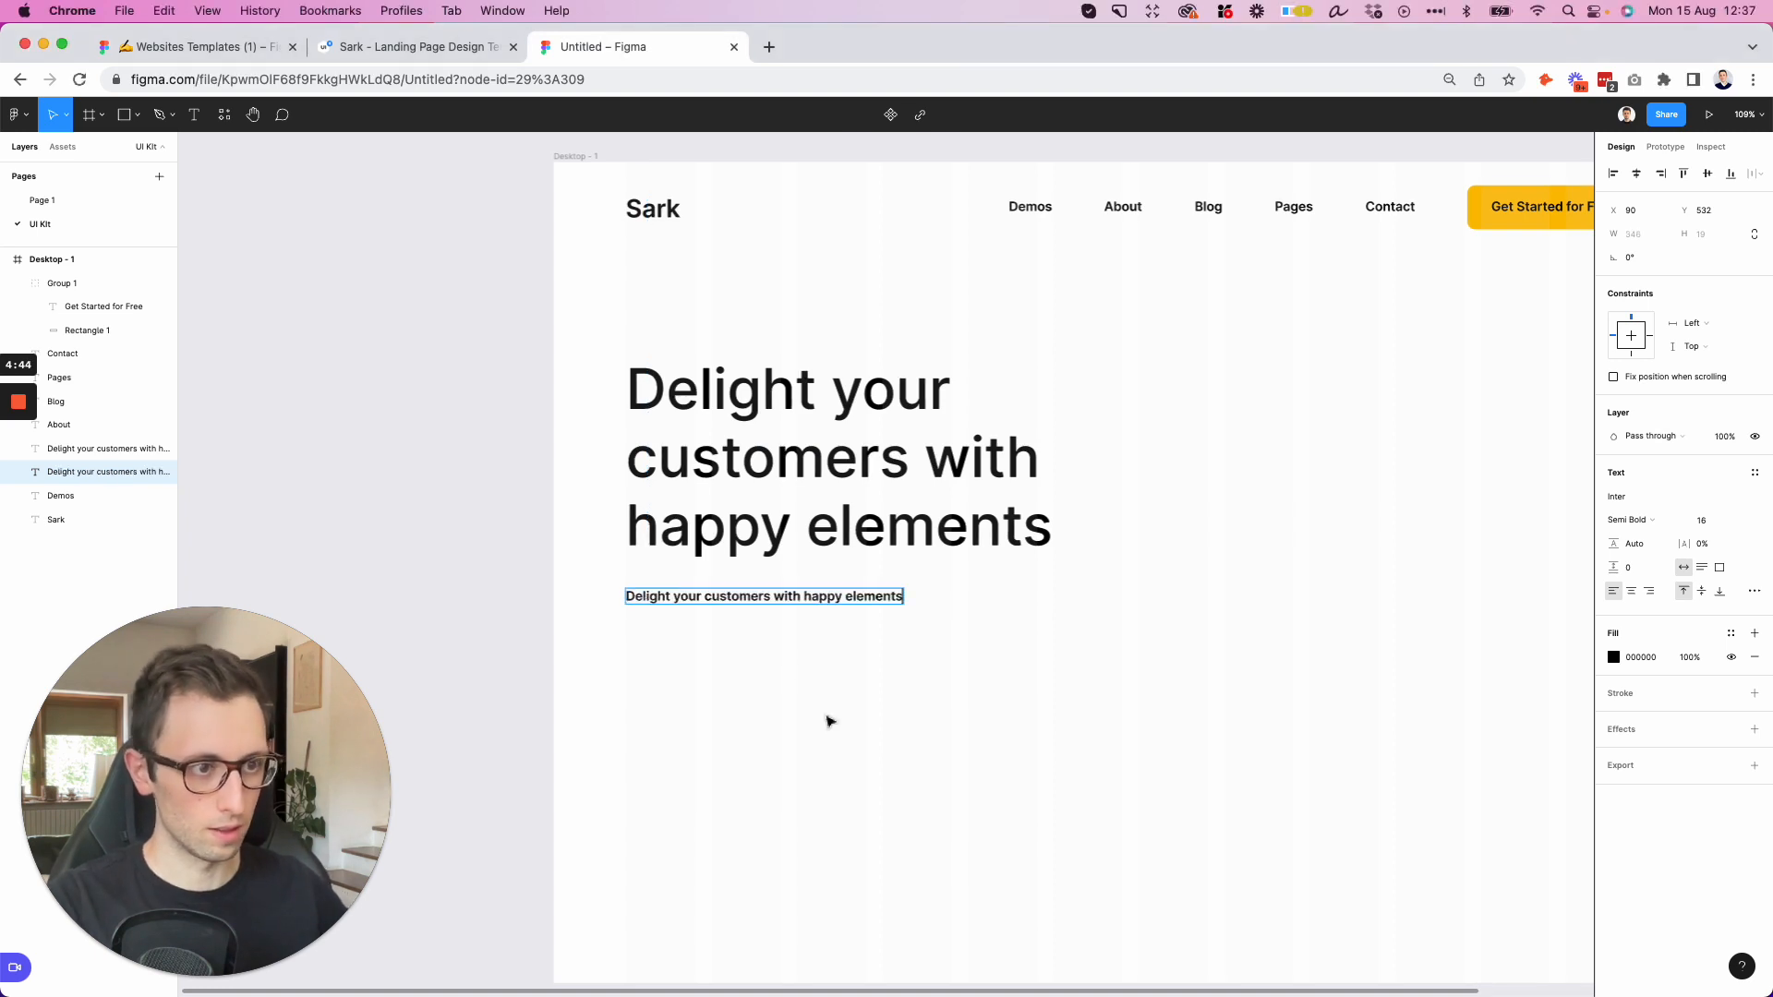
key("super+z")
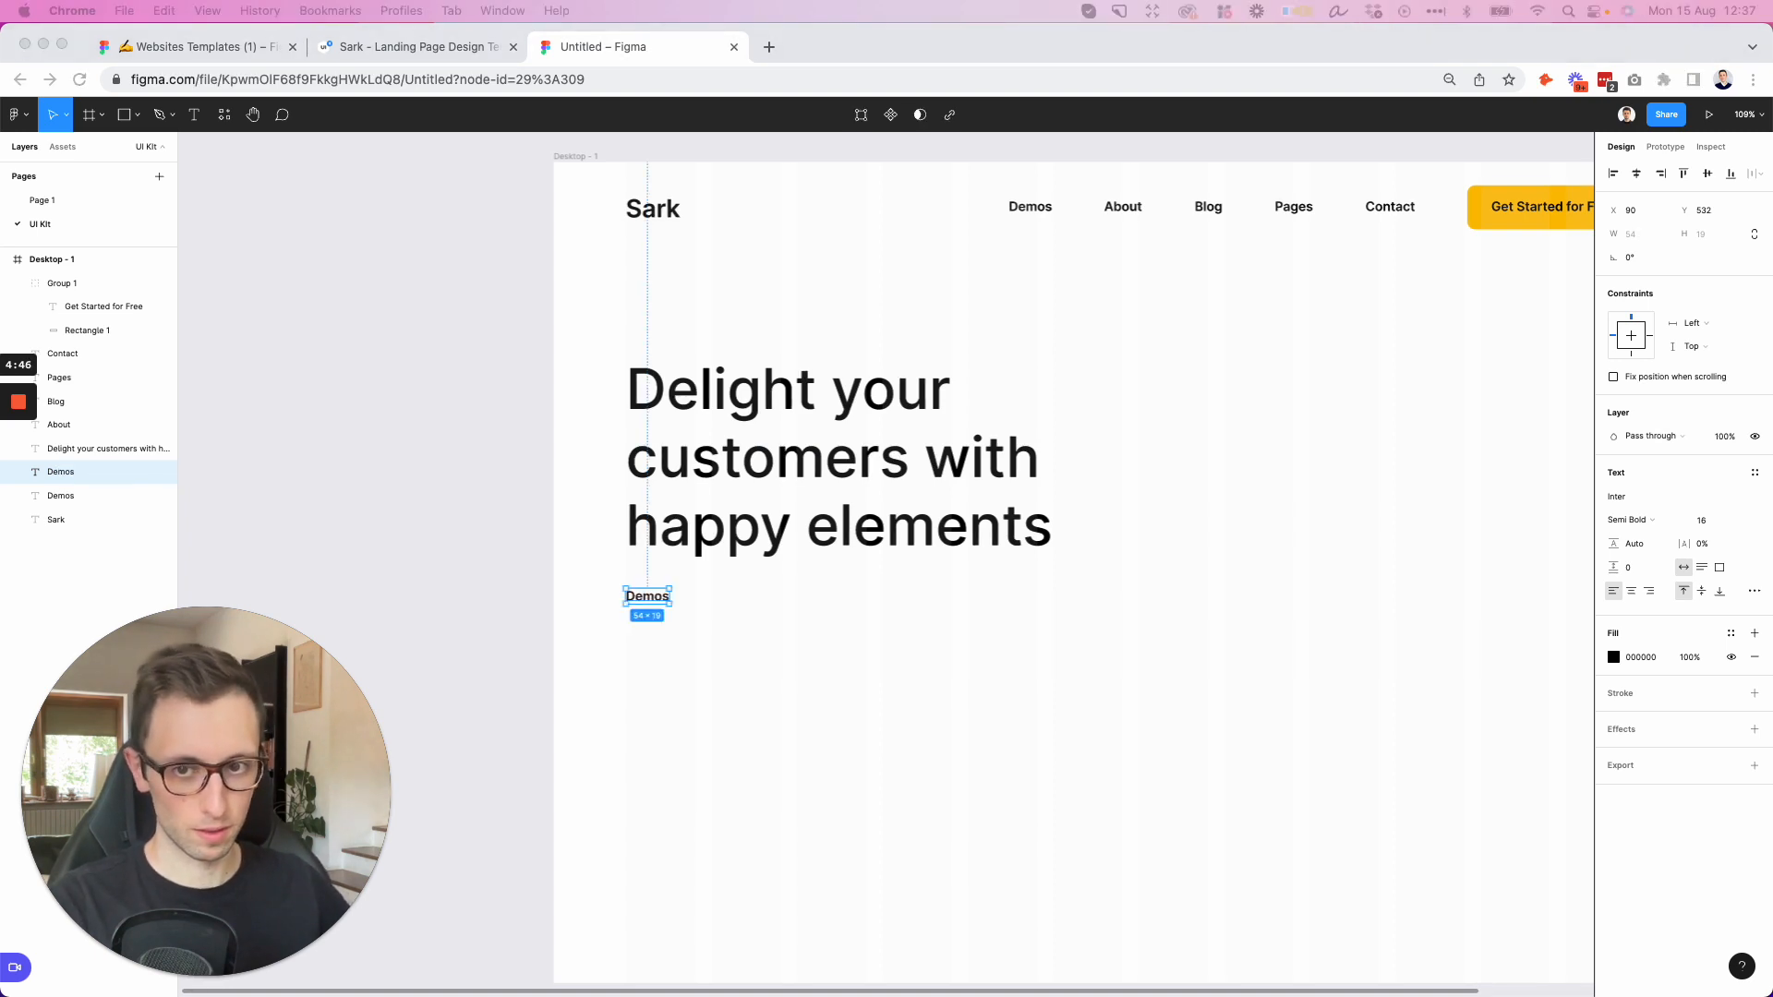
left_click(893, 619)
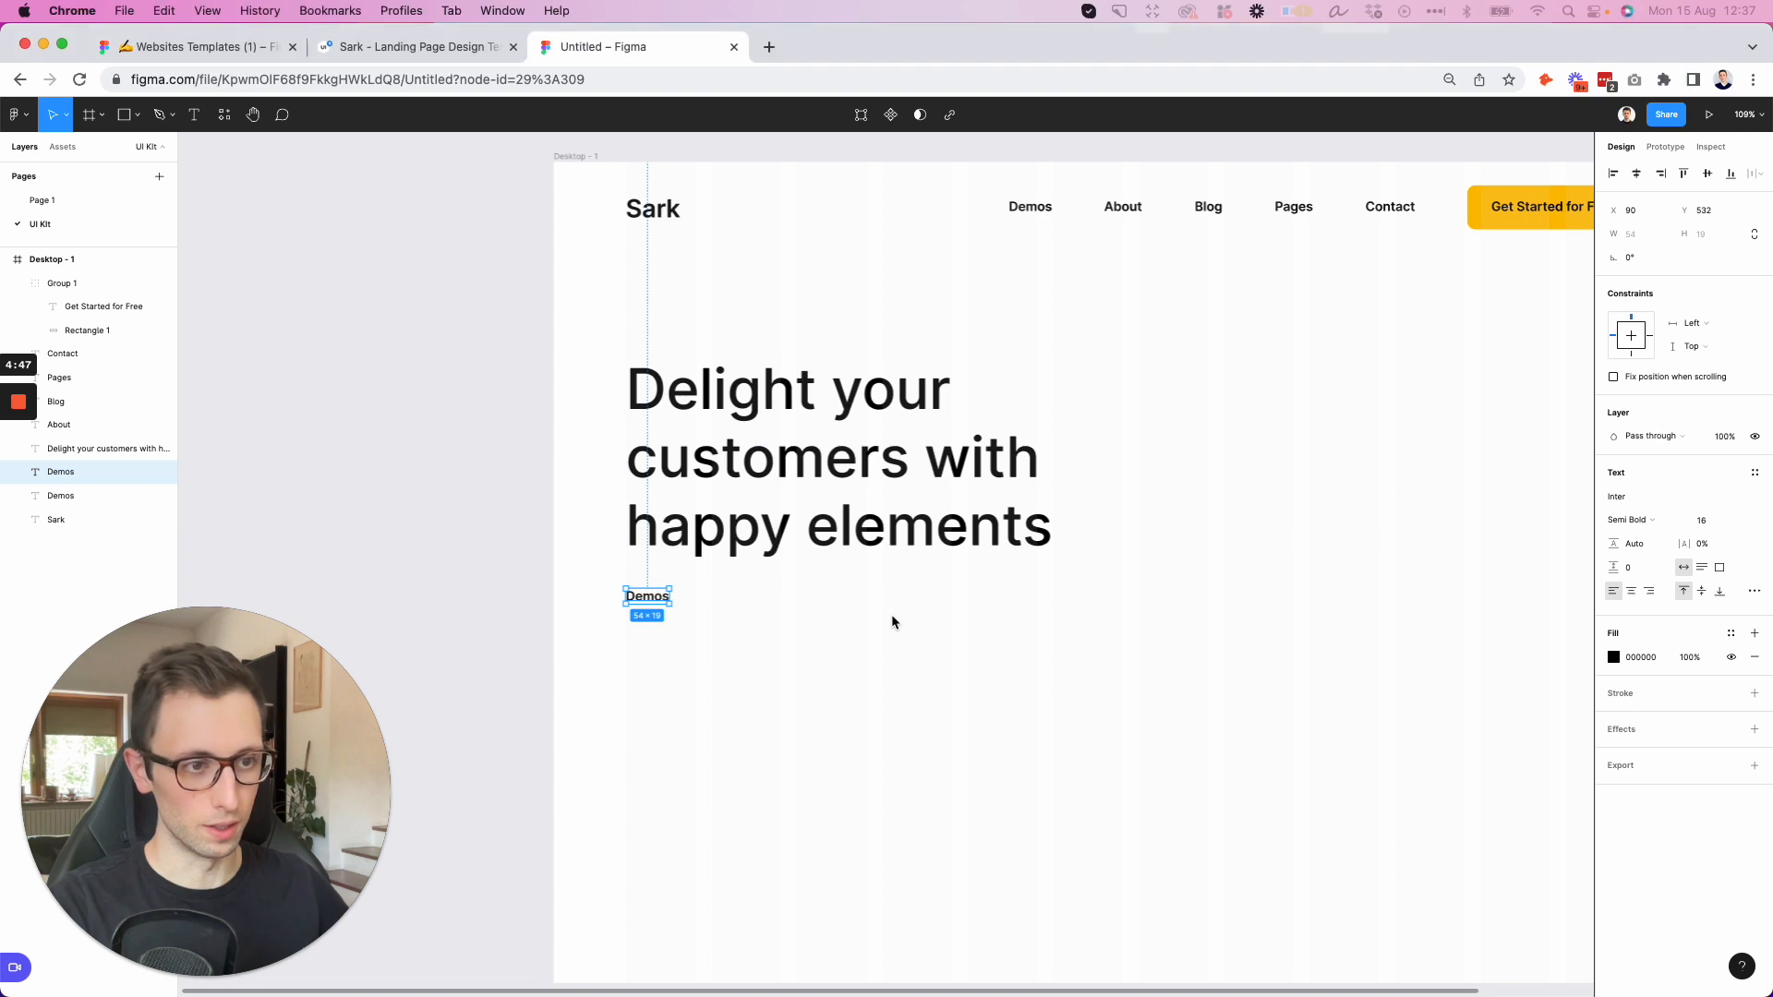
left_click(645, 604)
double_click(646, 606)
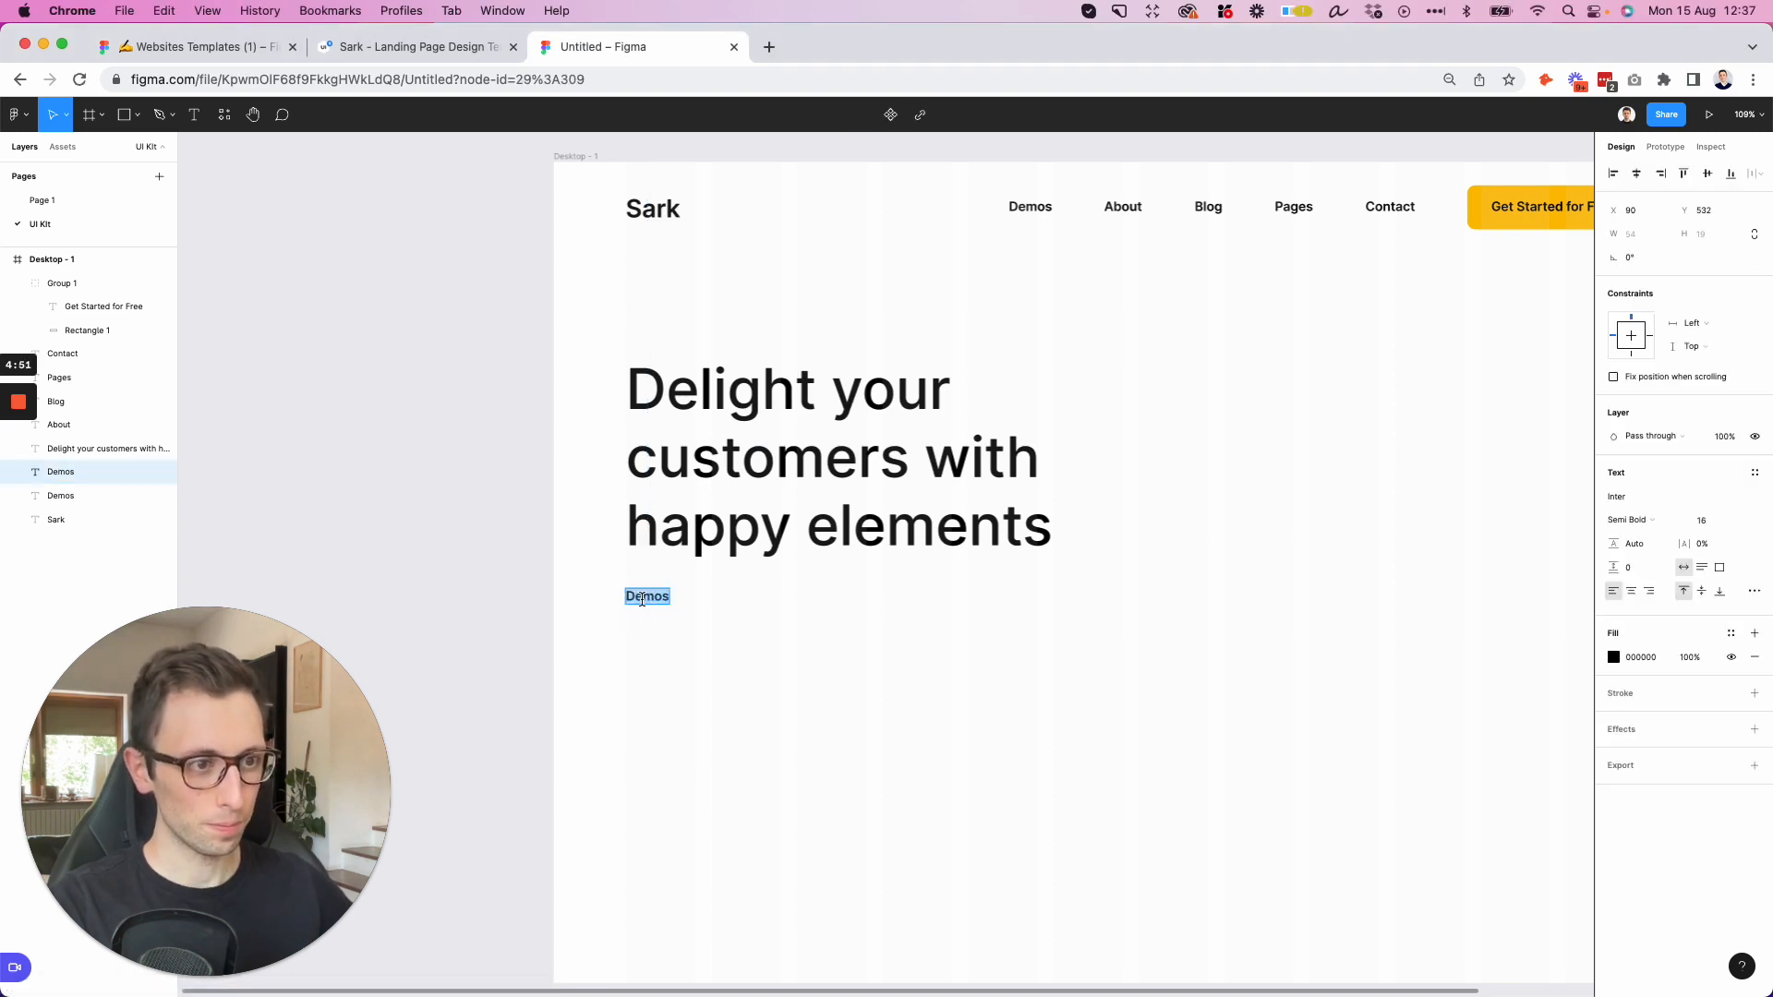
type("Delight your customers with happy elements")
key("super+z")
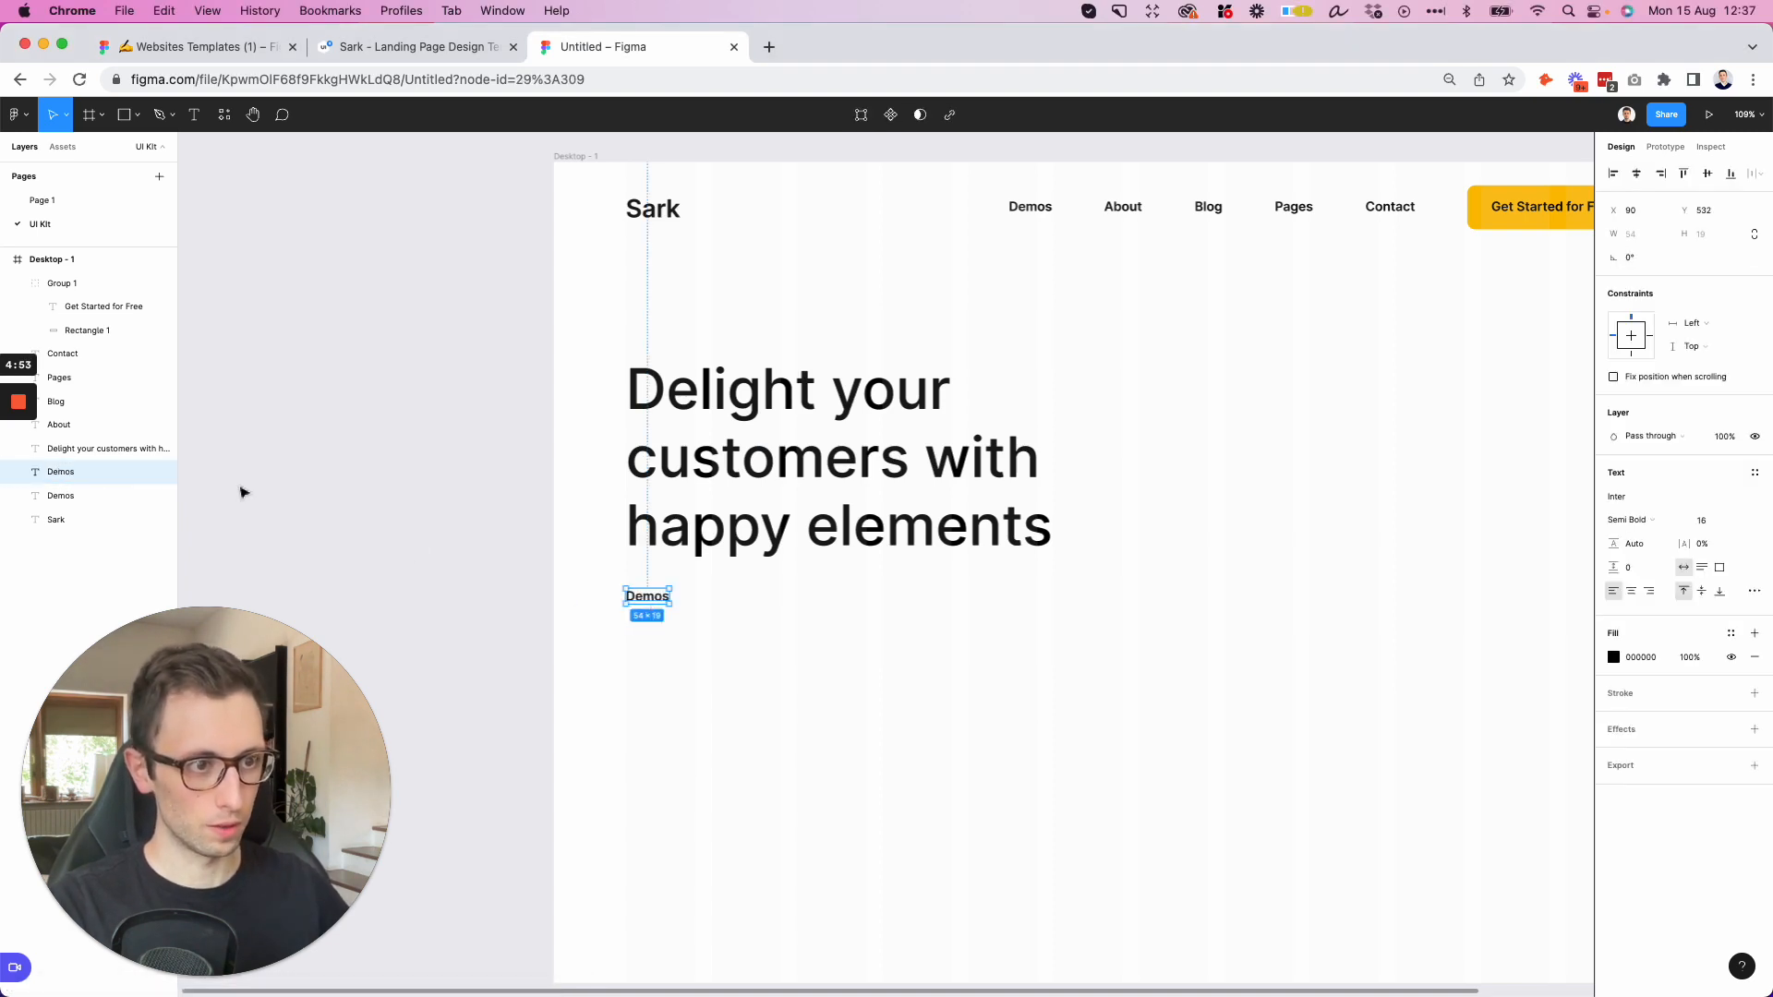
Paste the "Welcome to the support portal!" paragraph, place it at X 90 below the hero heading, and delete the Demos copy there
type("Welcome to the support portal! Search your answers with the search box above, or if you're stuck you can create a support ticket.")
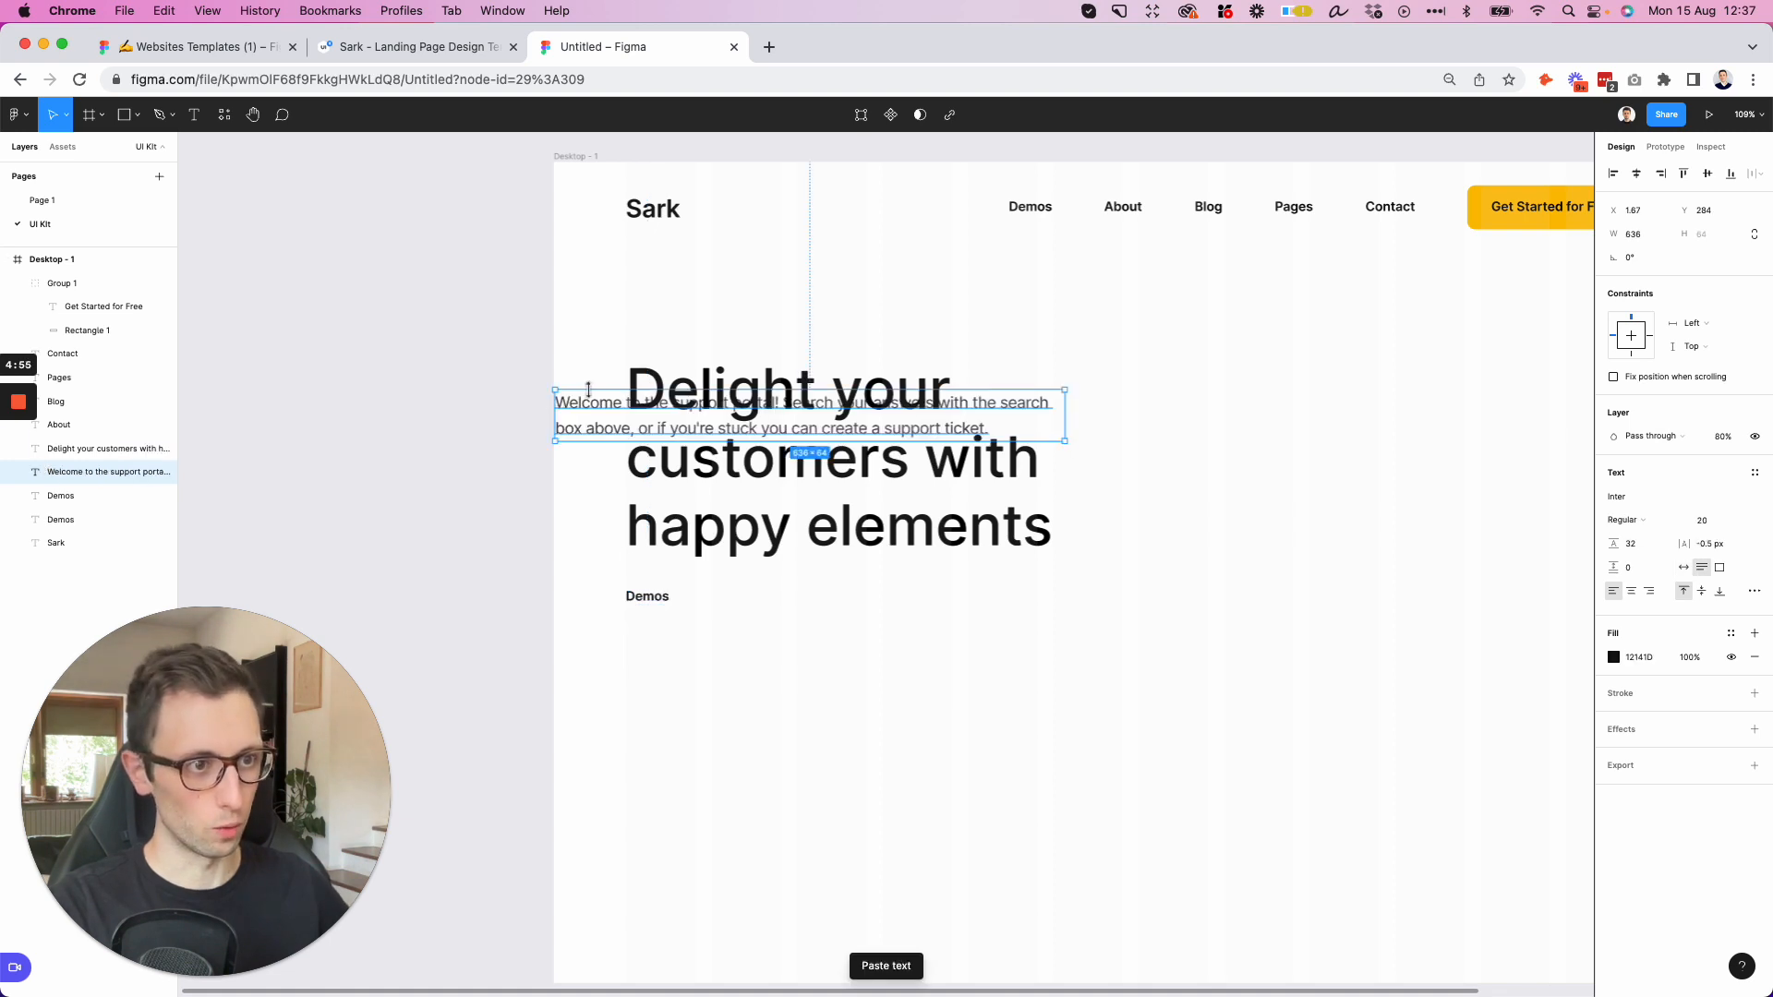
left_click_drag(602, 412, 690, 608)
left_click(650, 596)
key("Delete")
Move the hero heading and the intro paragraph together 40 px down
left_click(764, 497, "shift")
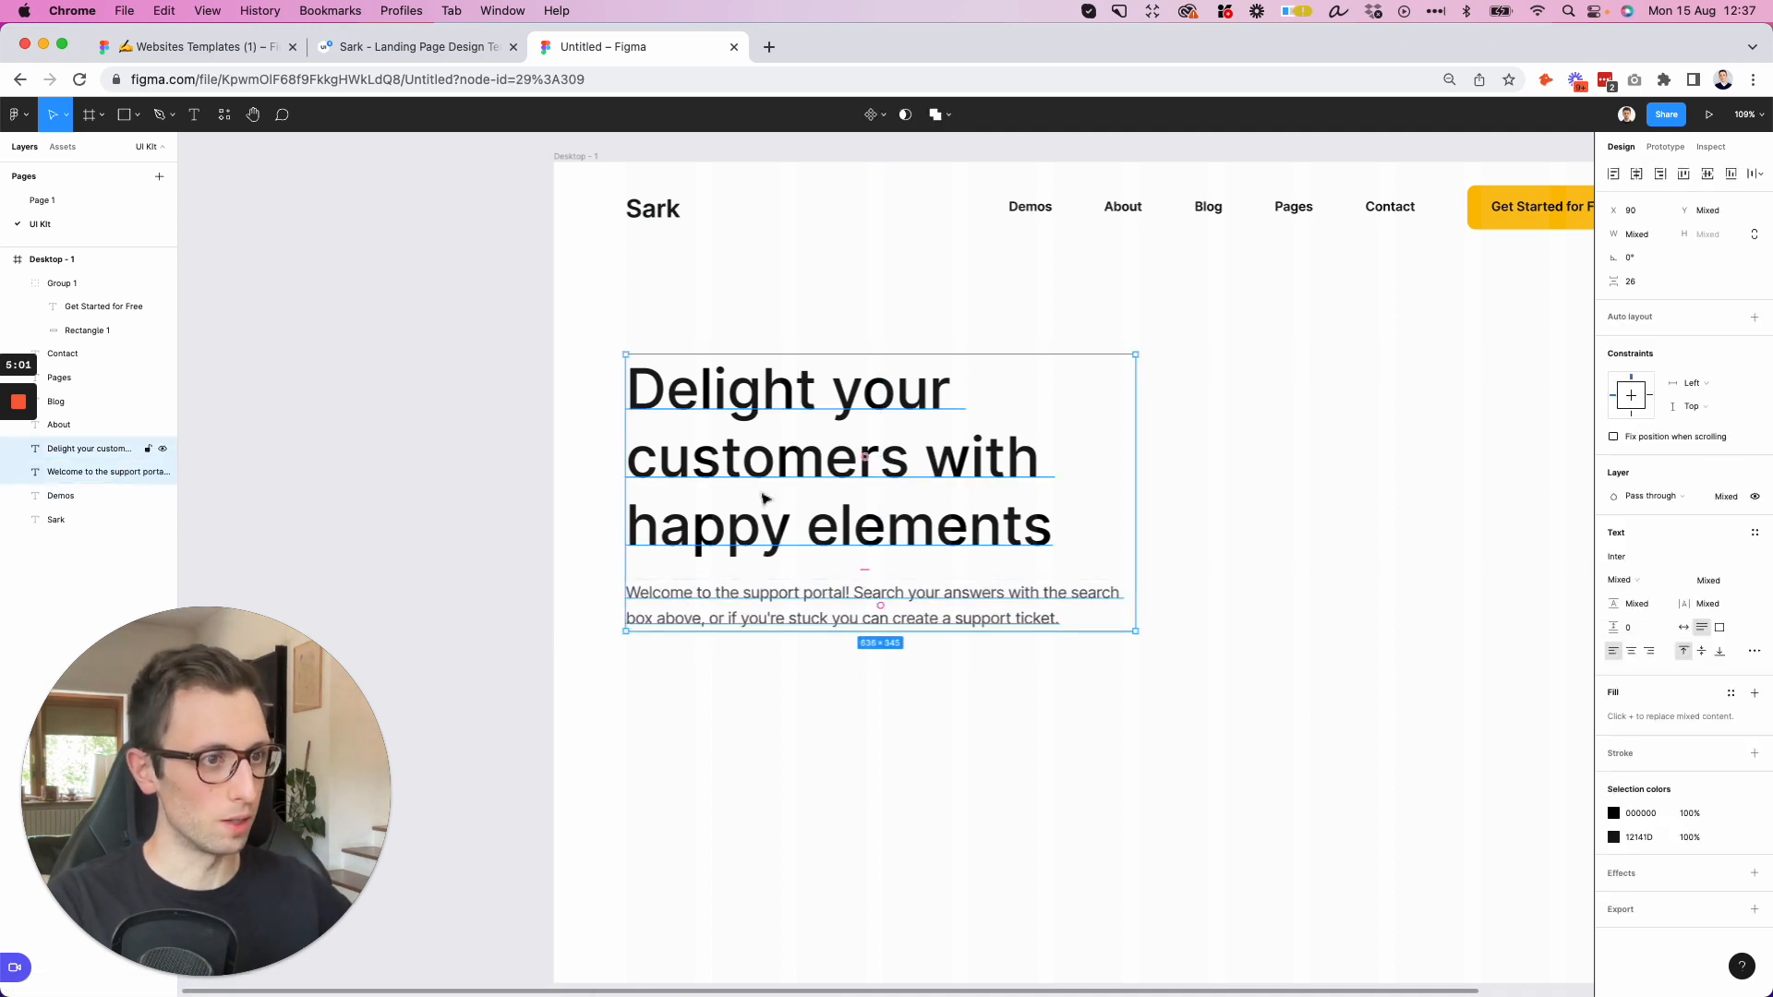
key("shift+Down")
key("shift+Down")
key("shift+Down")
key("shift+Down")
left_click(937, 606)
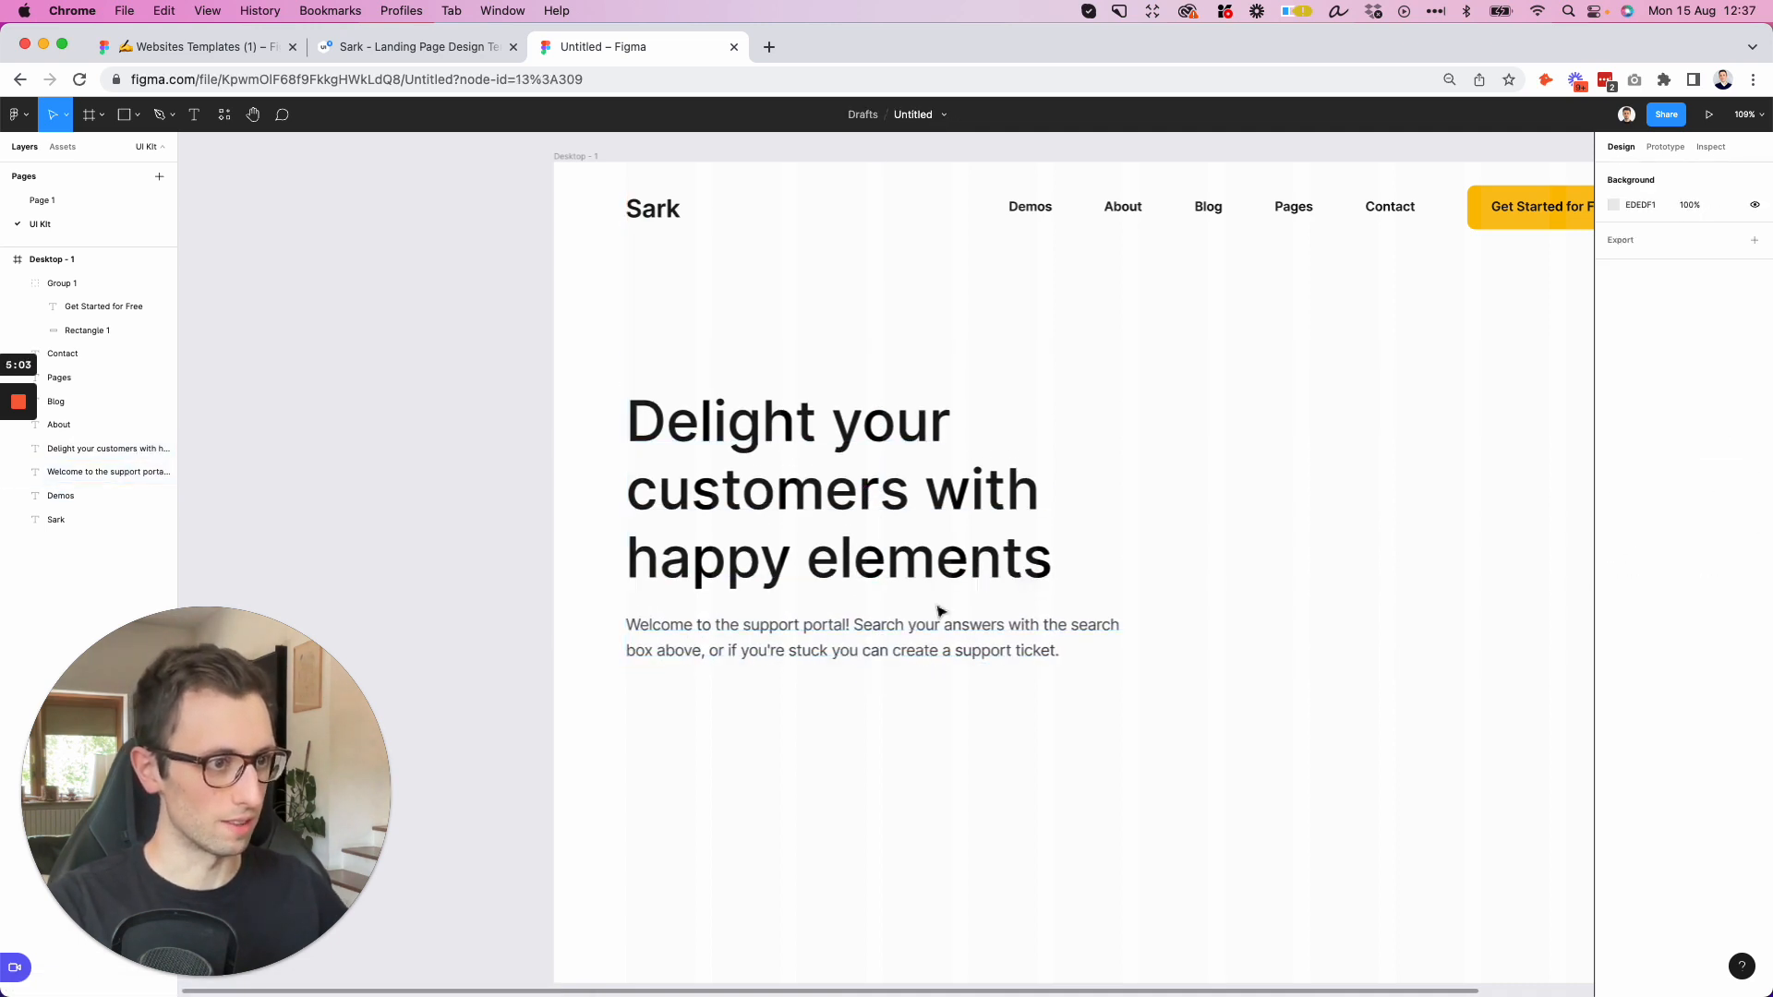
left_click(932, 656)
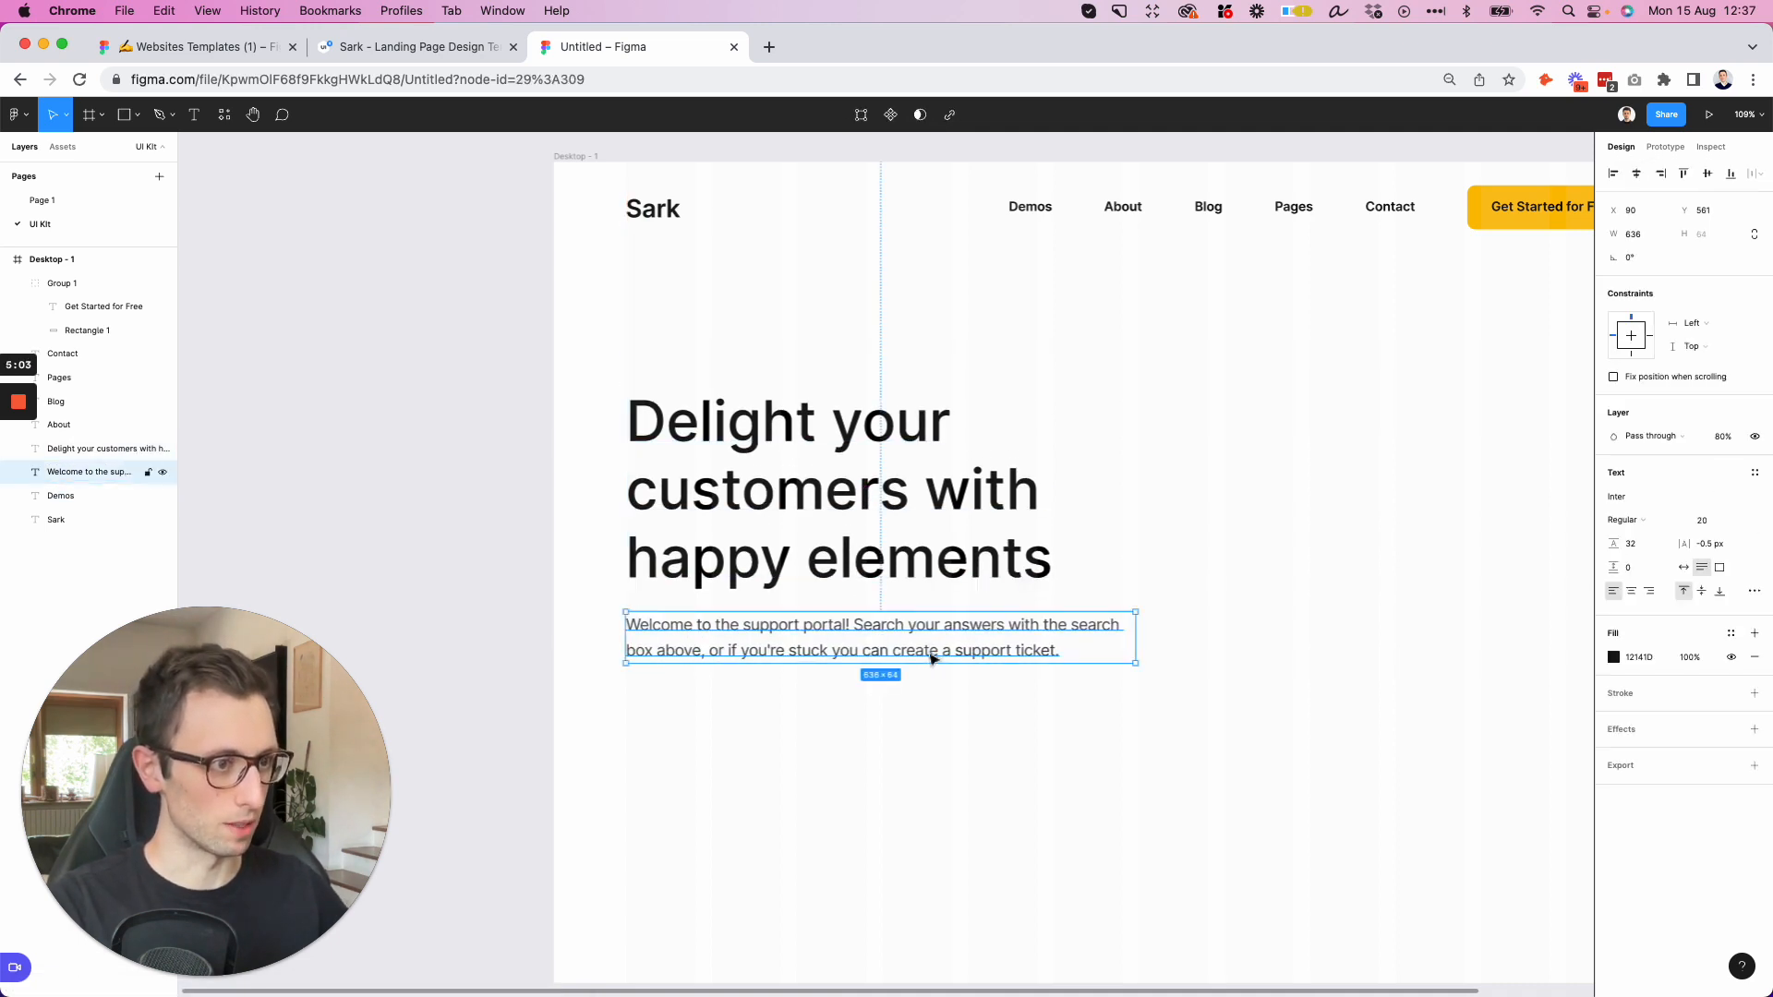
left_click(1633, 522)
left_click(1632, 522)
left_click(1632, 522)
left_click(1633, 521)
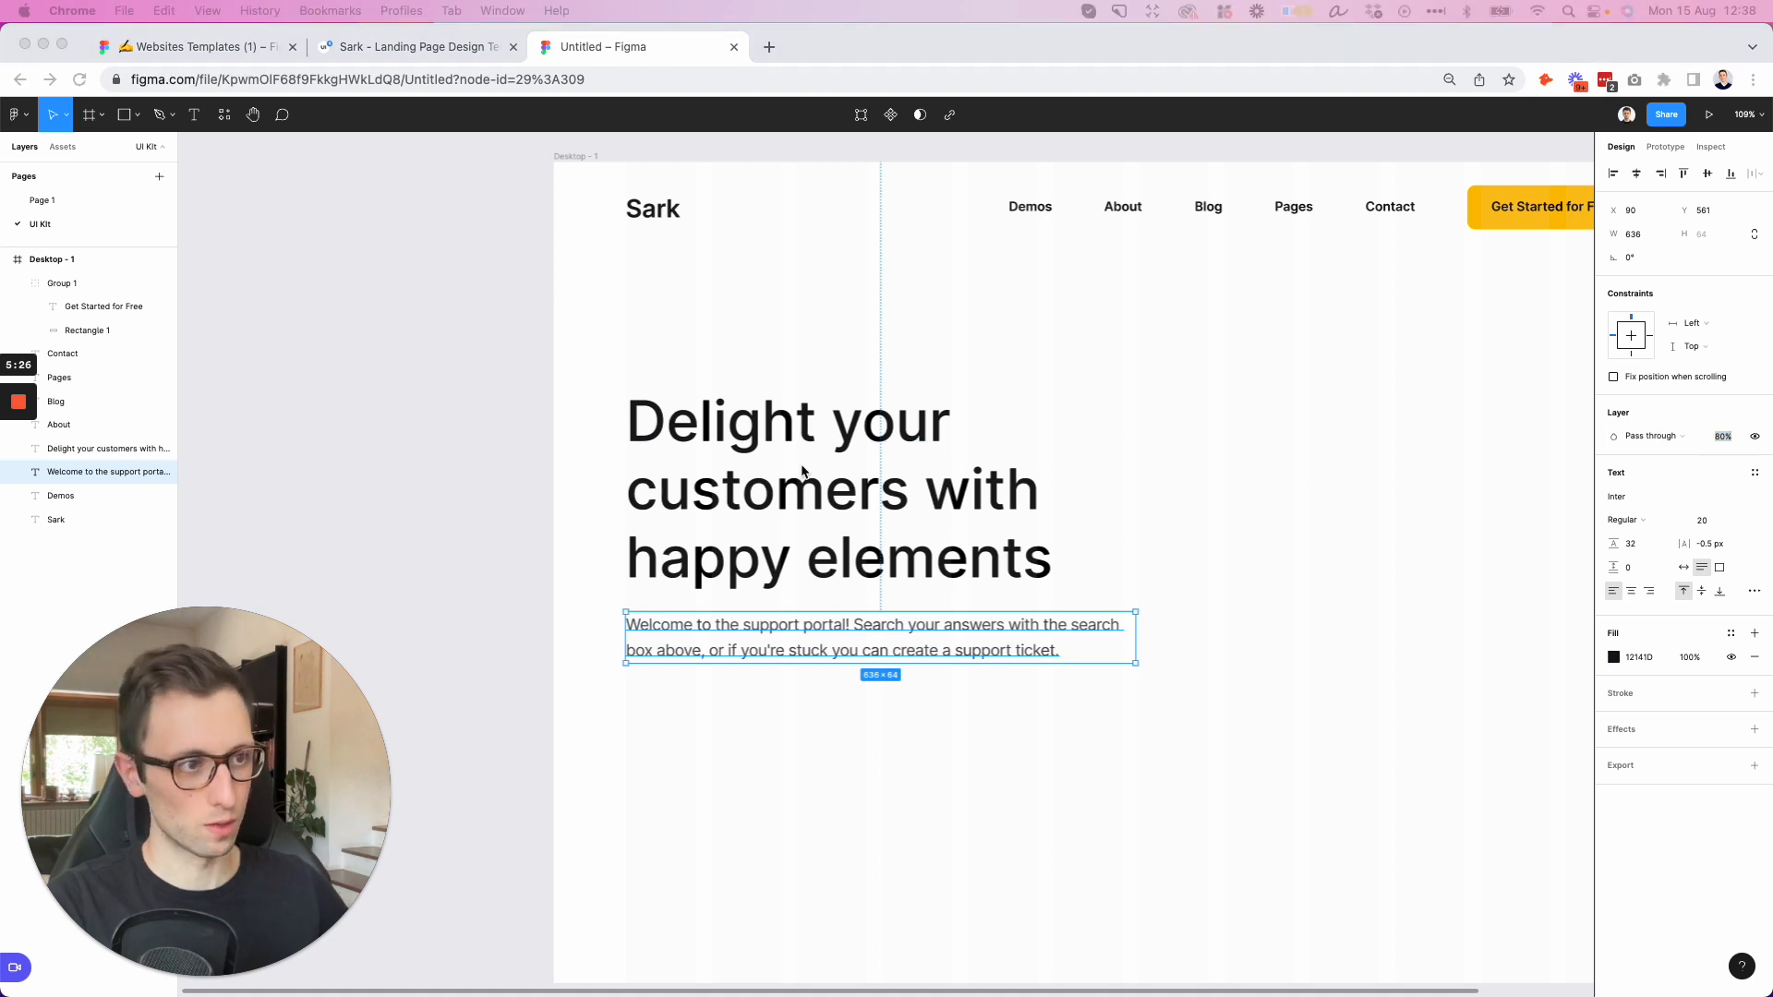
left_click(1297, 501)
Copy the yellow header button group to X 92, Y 651, below the intro paragraph
scroll(1297, 501, "right", 3)
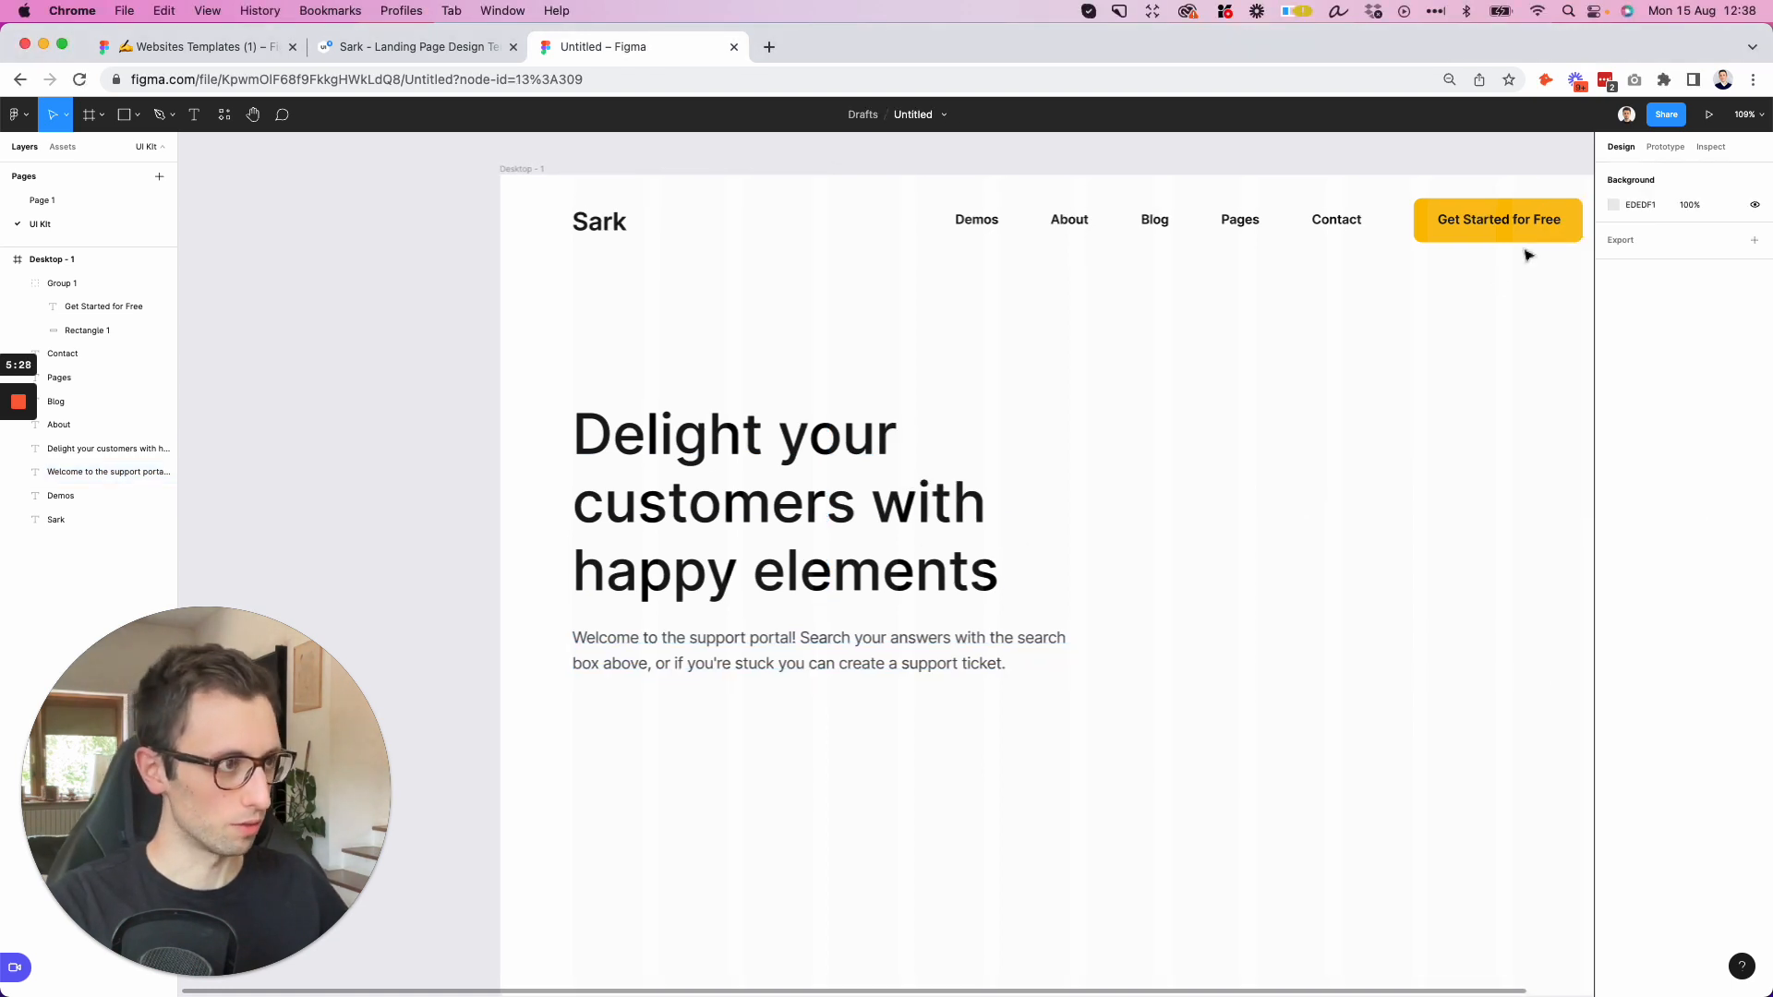
left_click(1519, 219)
left_click_drag(1519, 219, 719, 725)
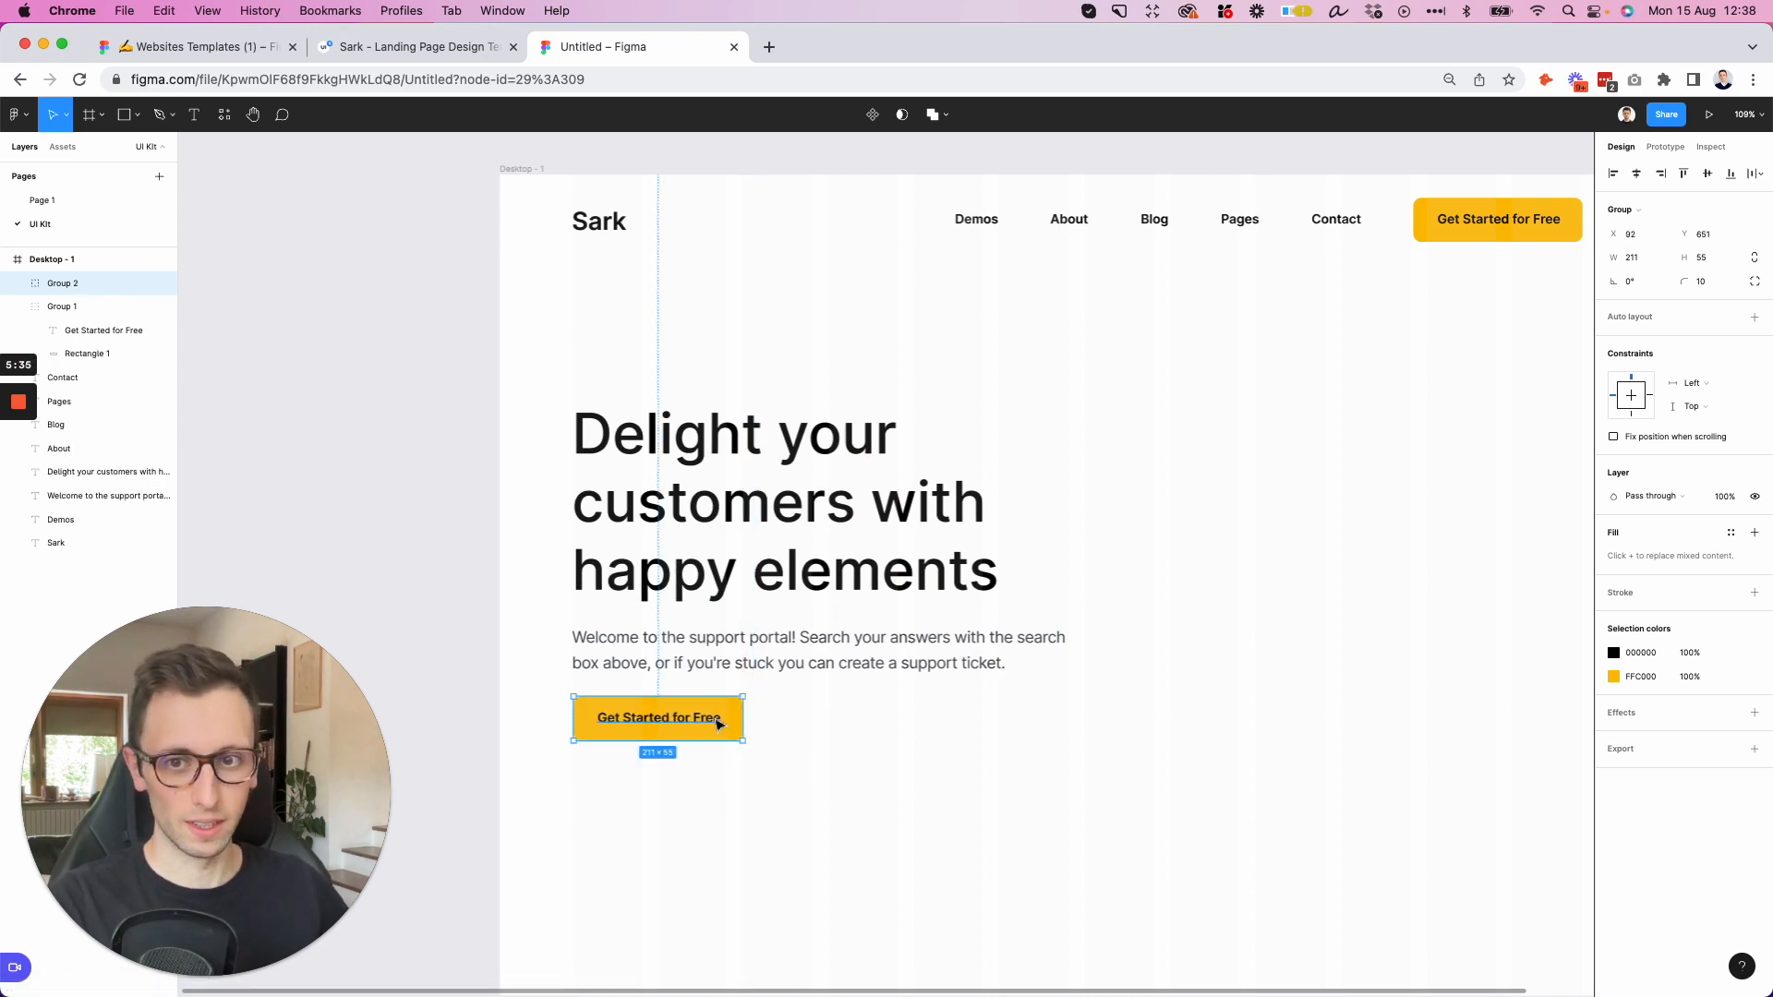
Change the copied hero button's label to "Get 14 Days Free Trial"
double_click(699, 720)
left_click(615, 718)
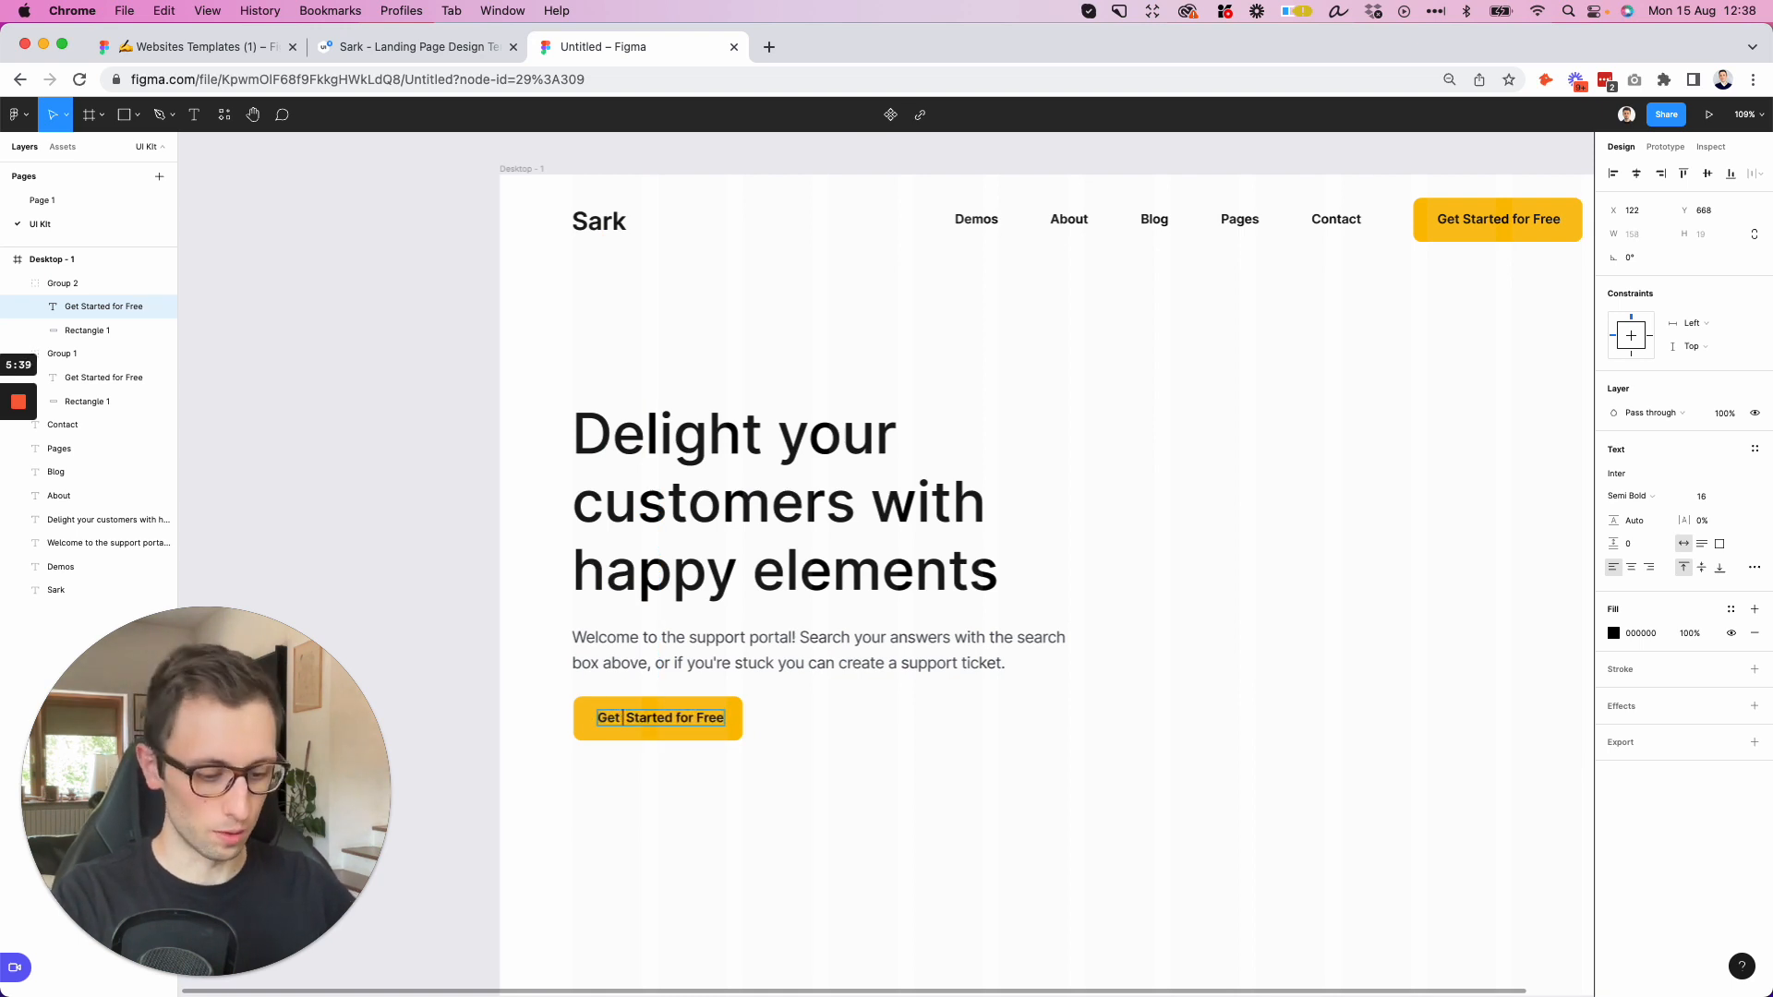
type("14")
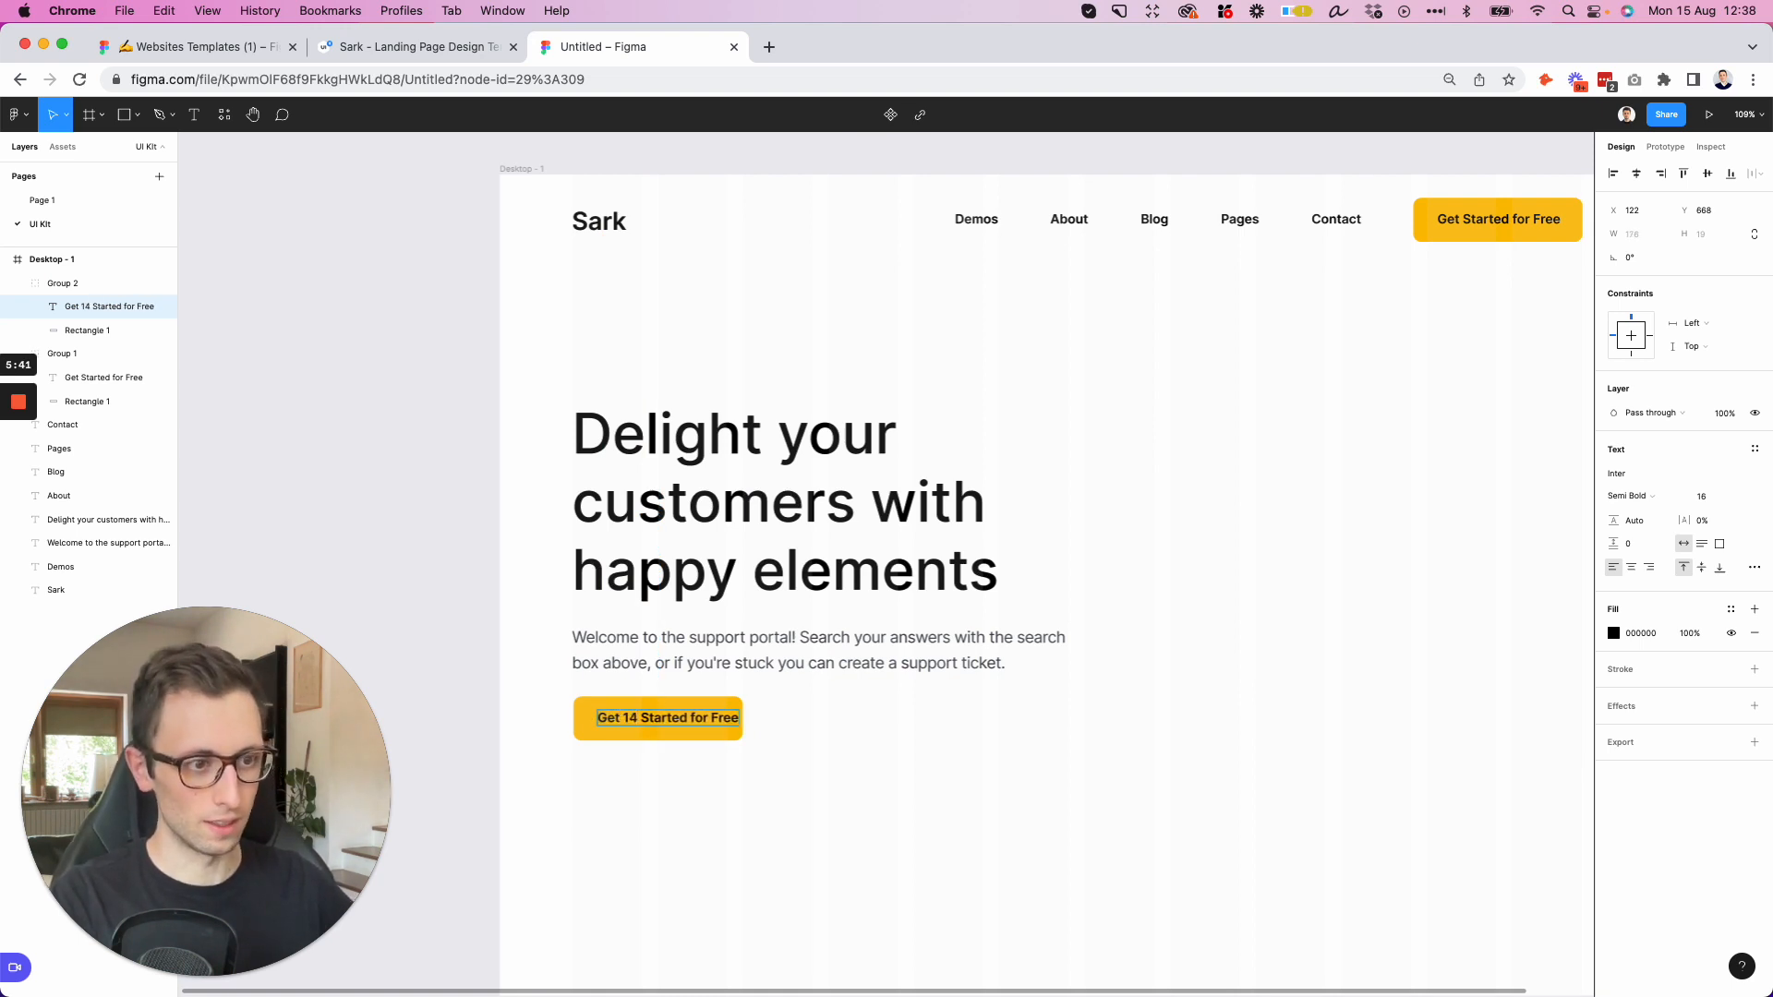
left_click_drag(639, 719, 697, 717)
key("BackSpace")
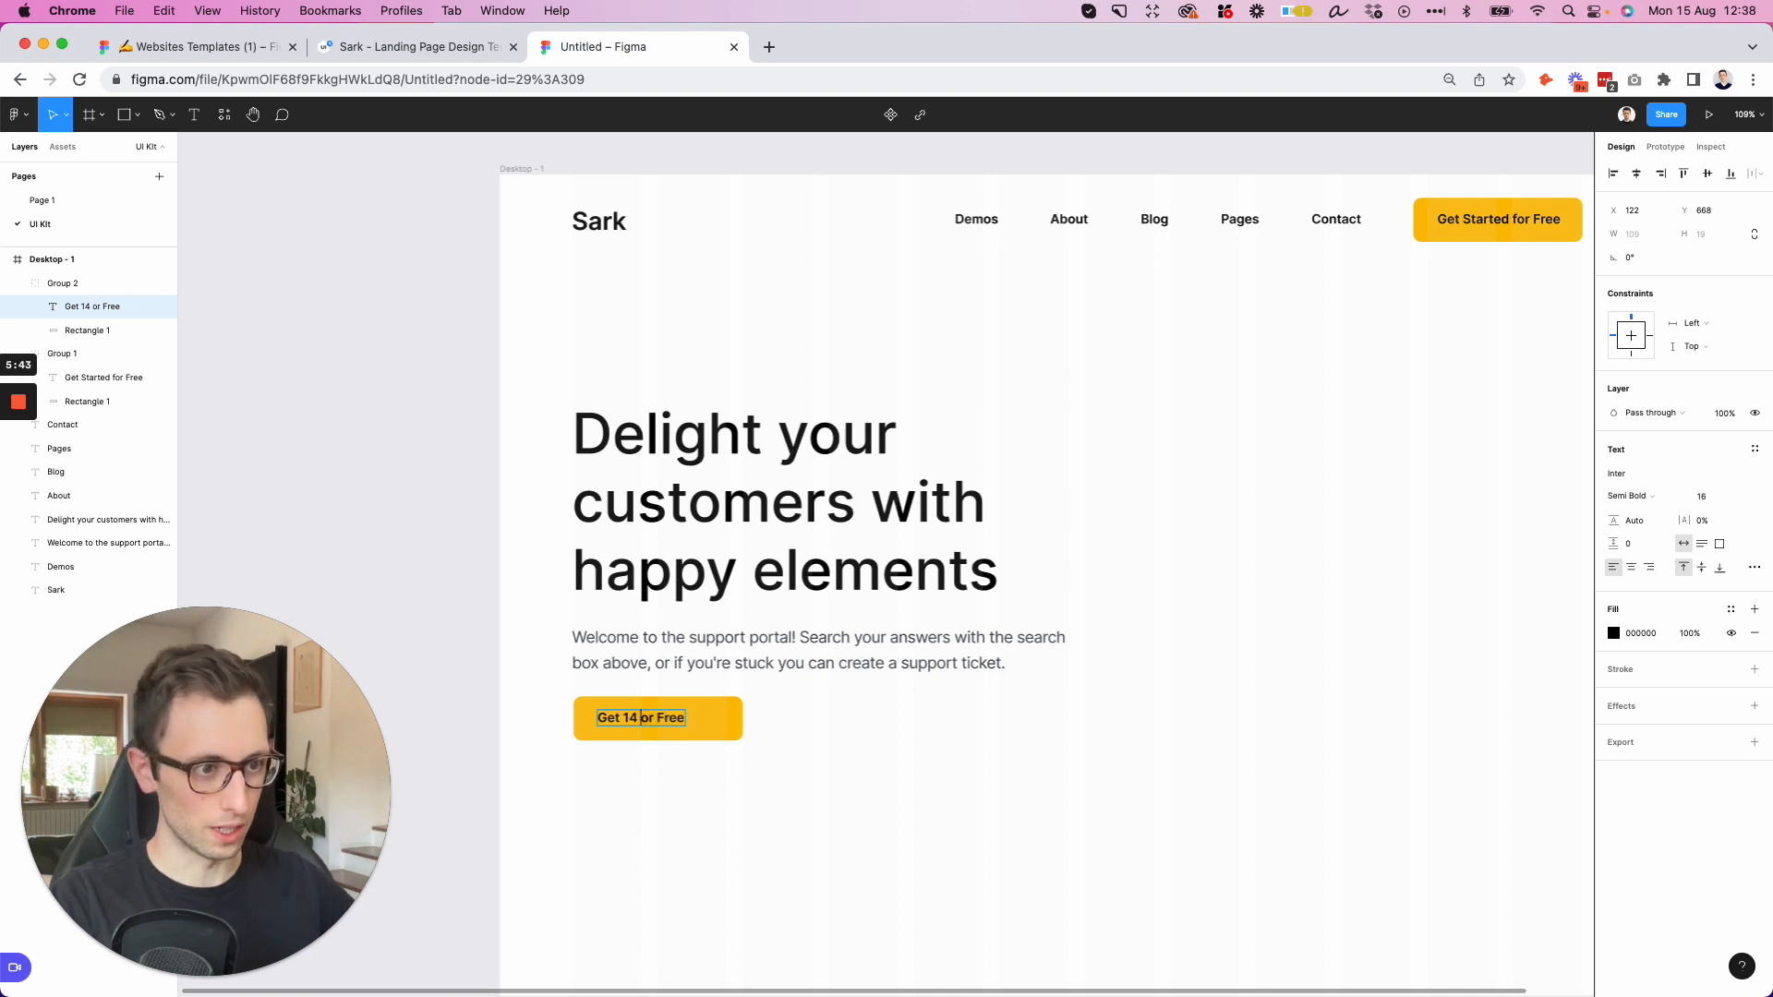
type("Days")
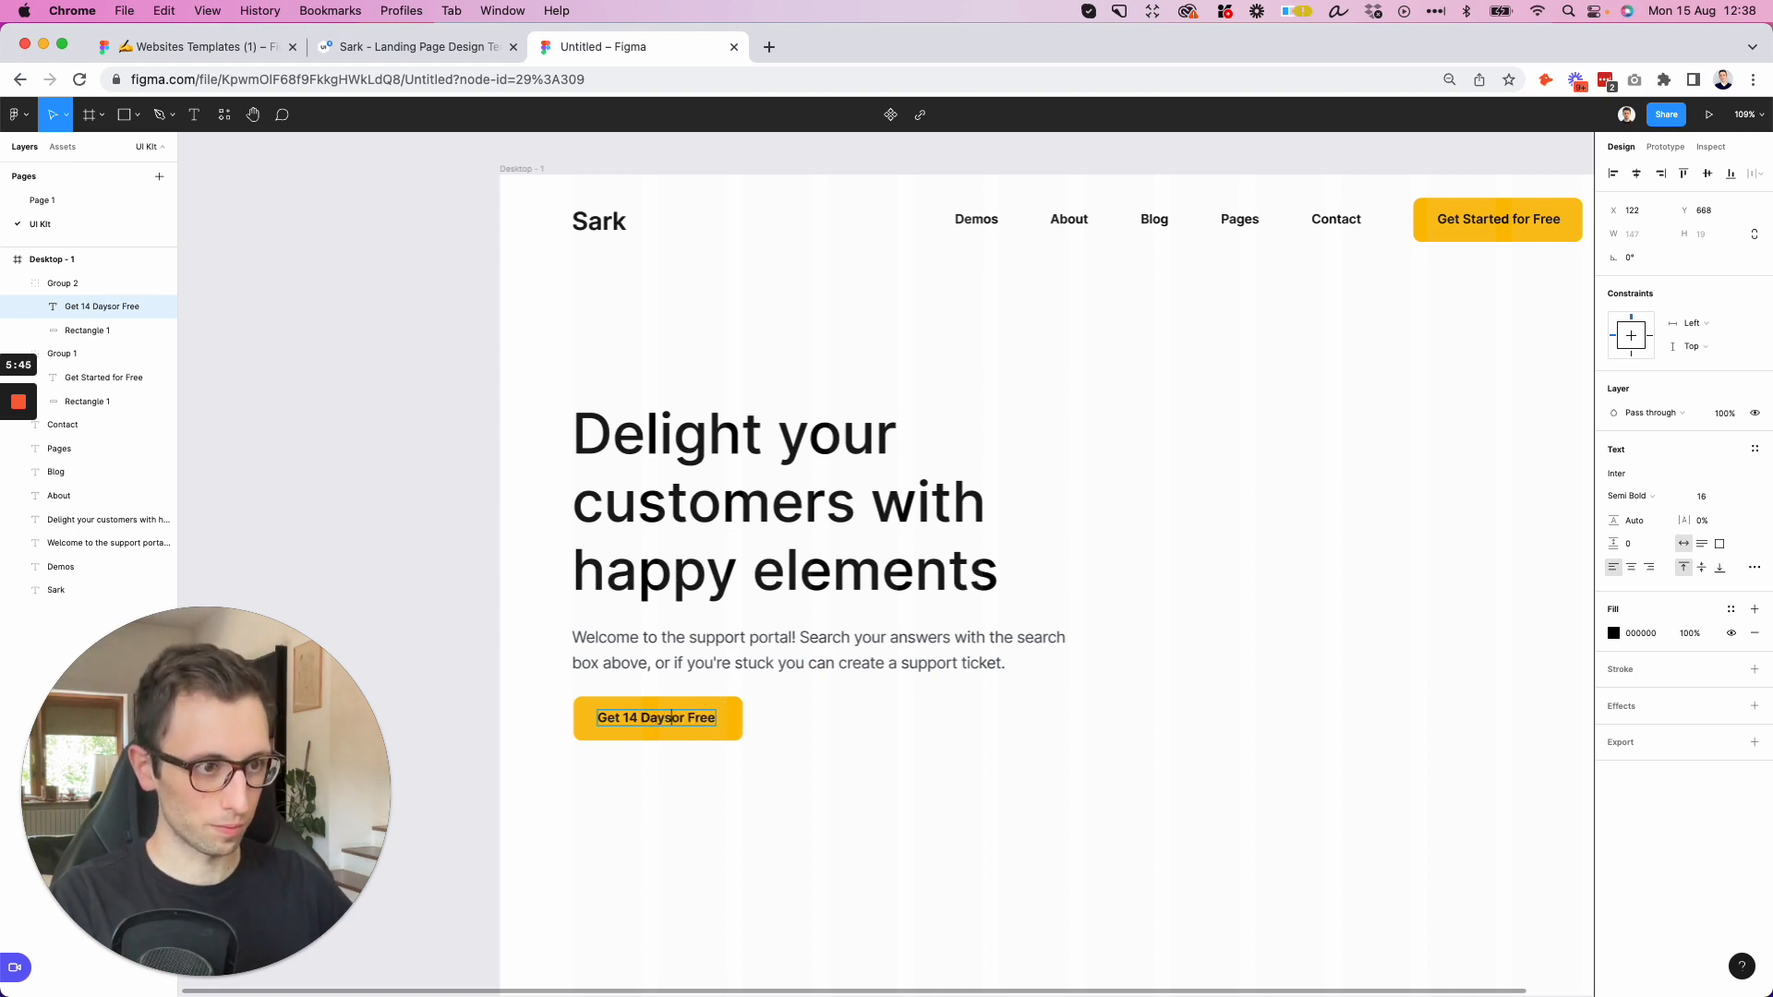
key("Delete")
key("Delete")
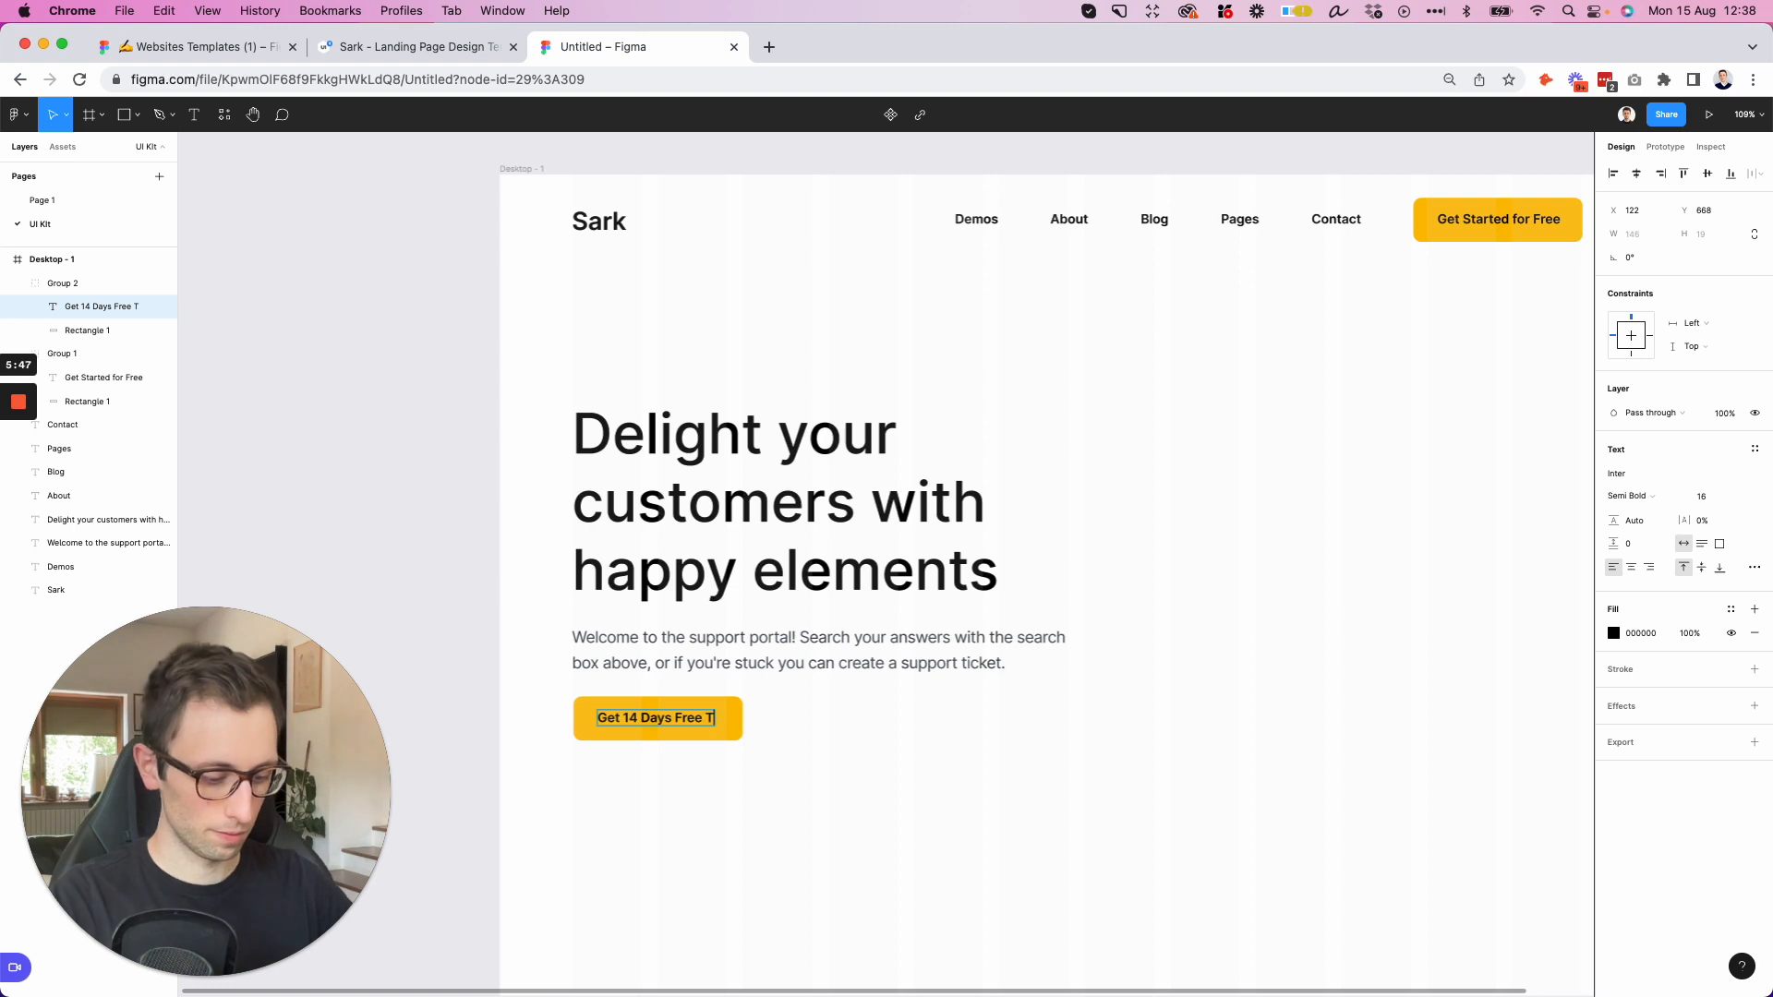
left_click(857, 773)
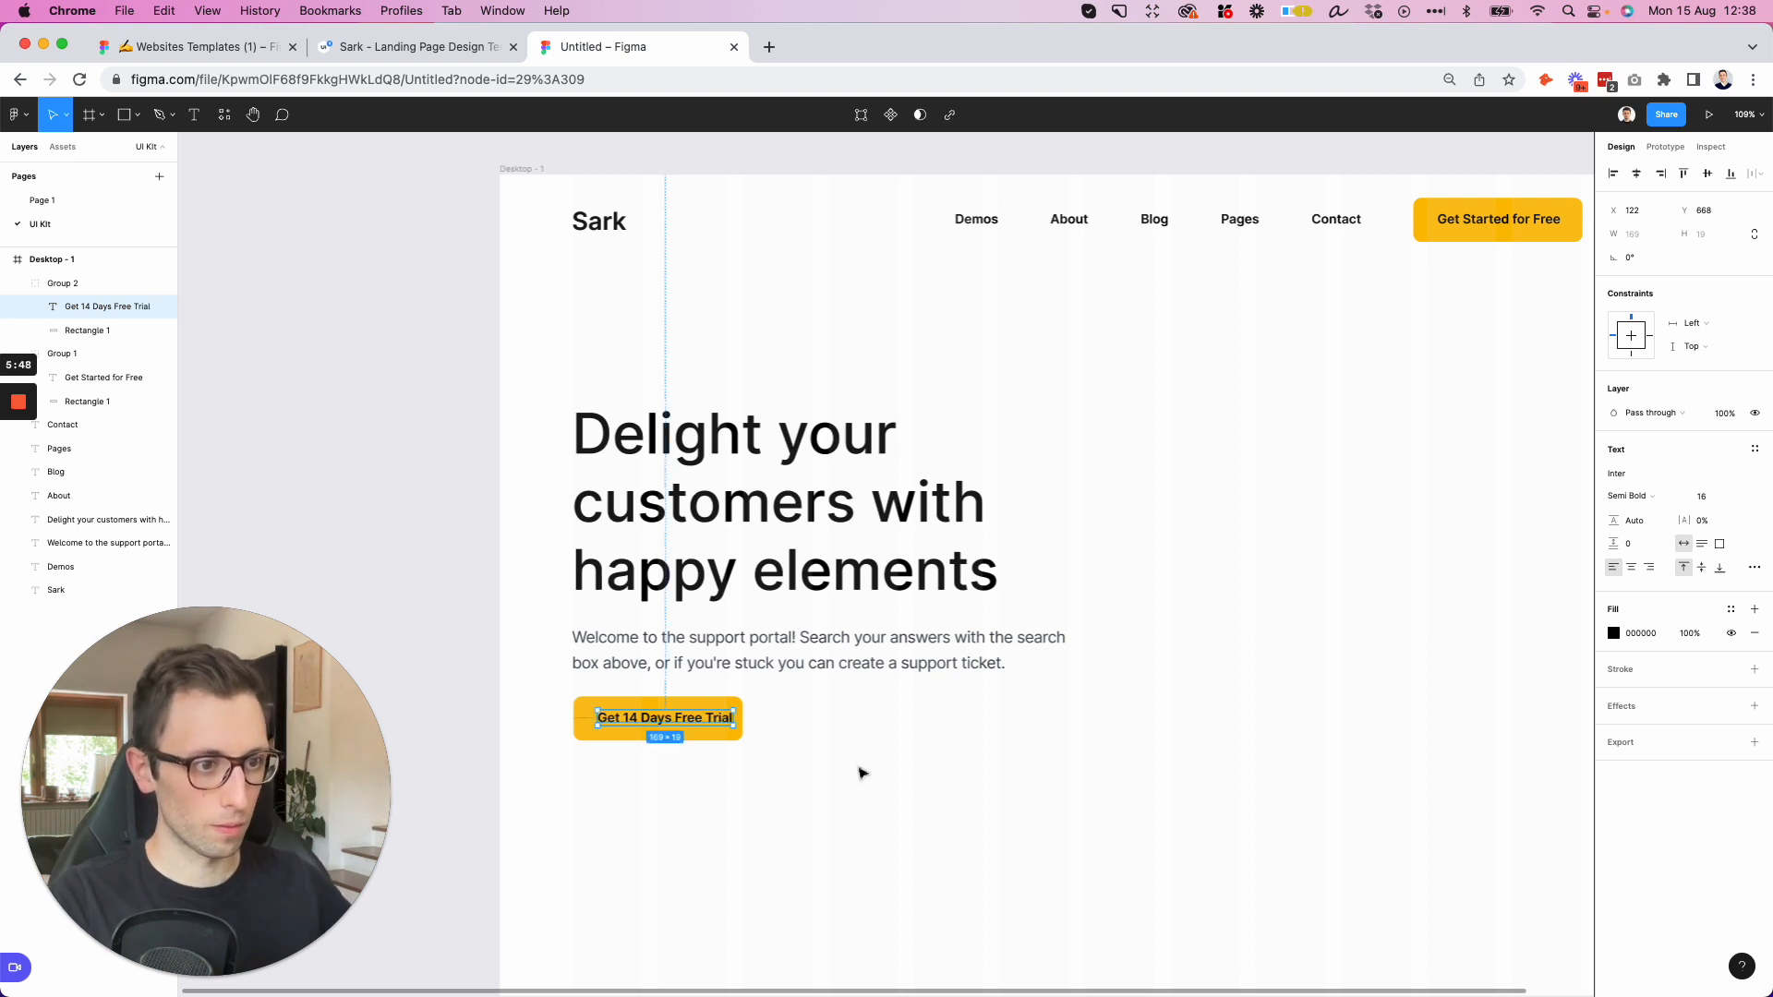
Widen the hero button's yellow rectangle to 284 px, extending its right edge
left_click(637, 705)
left_click(756, 731)
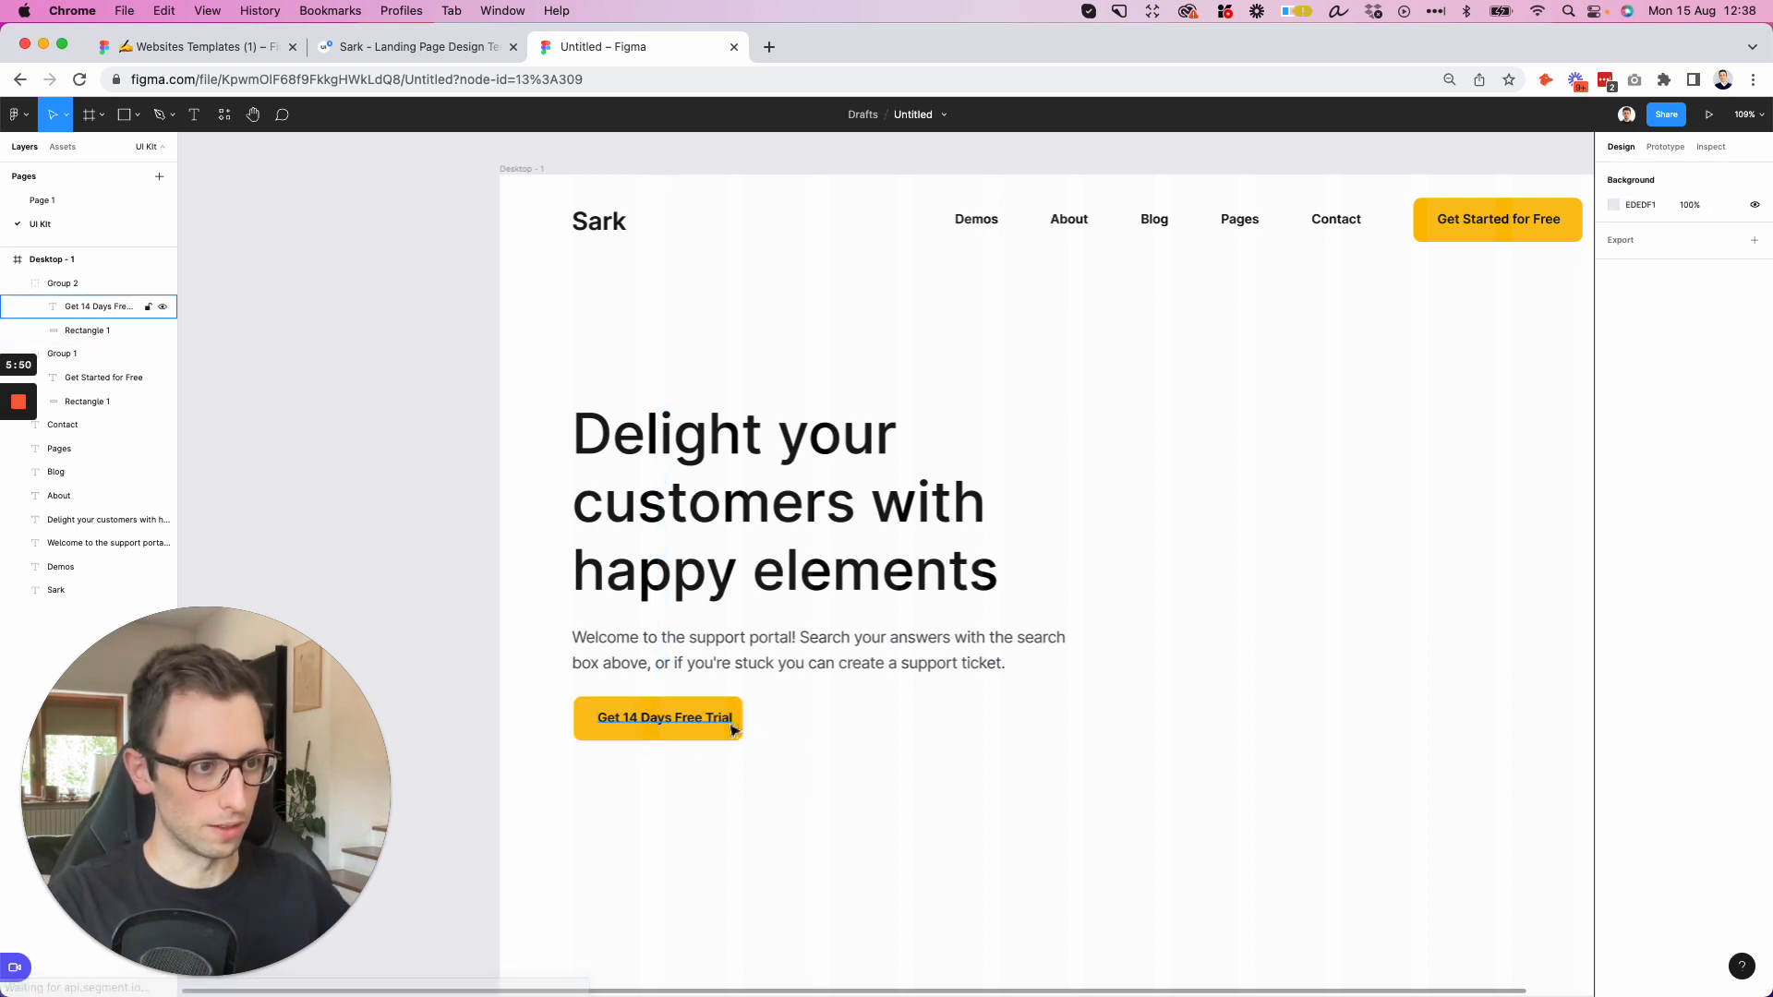
left_click(592, 734)
left_click_drag(745, 719, 804, 720)
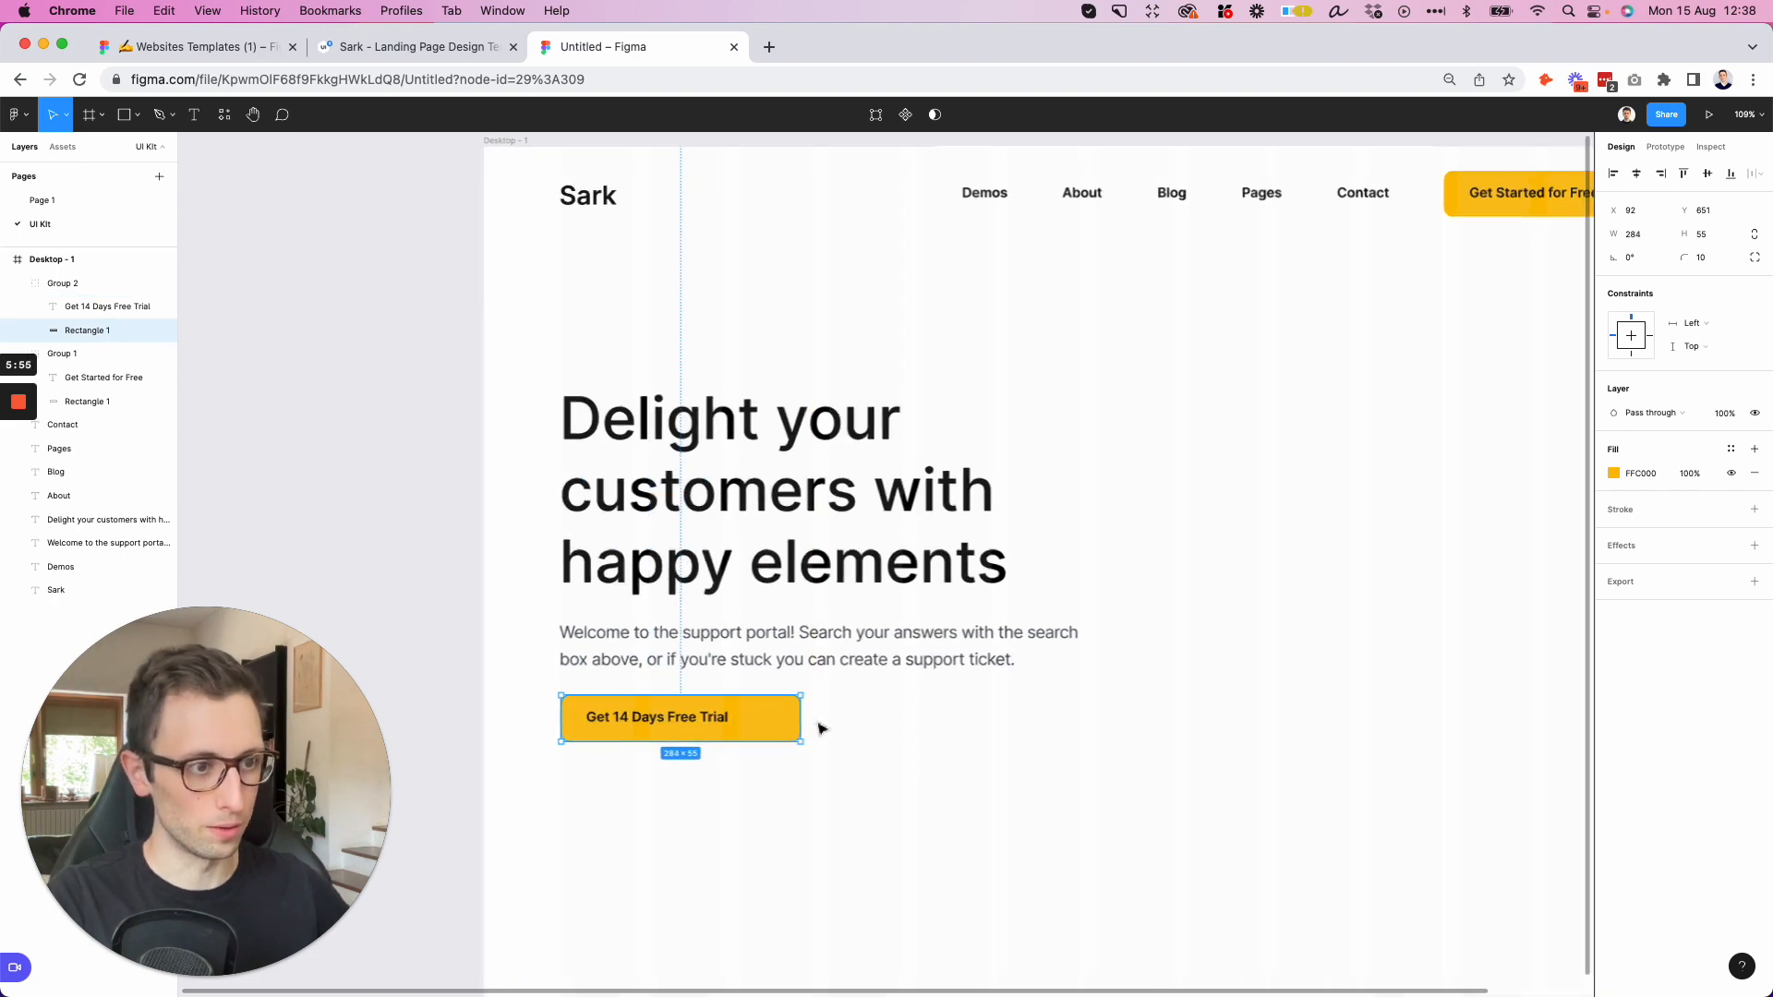
Draw a horizontal arrow about 52 px long after the hero button's label and set its stroke width to 2
scroll(815, 724, "up", 10)
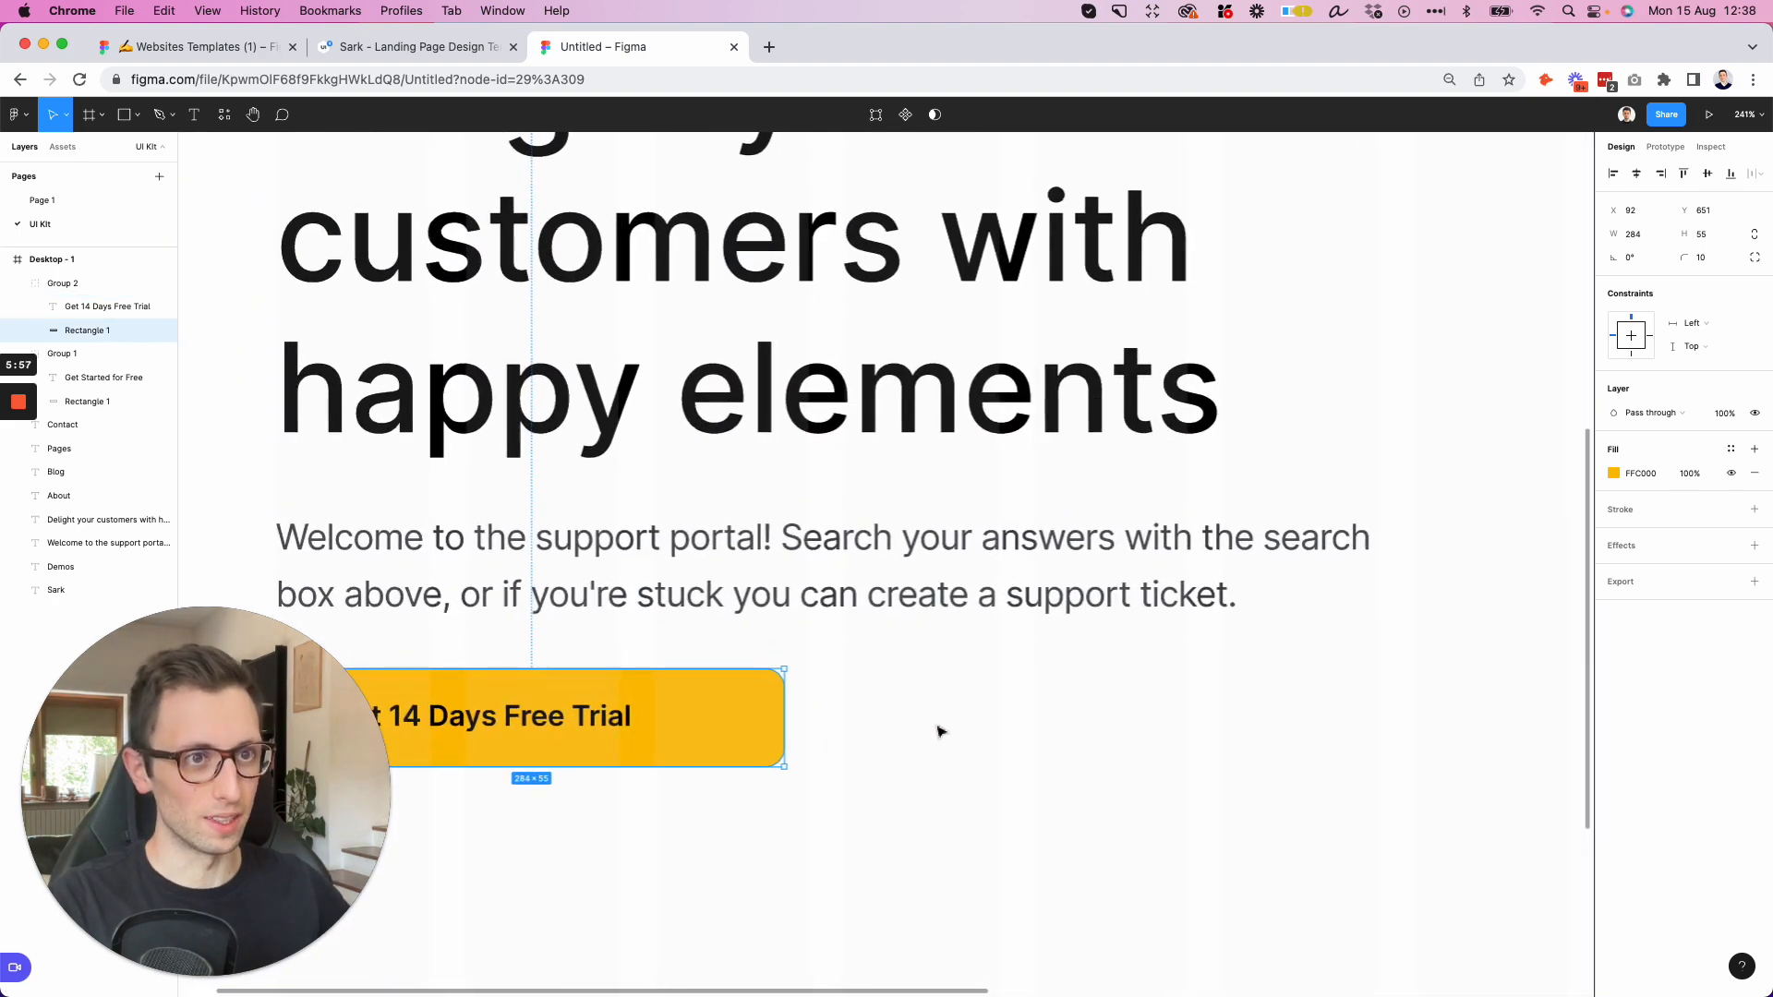
scroll(938, 728, "left", 5)
left_click(136, 116)
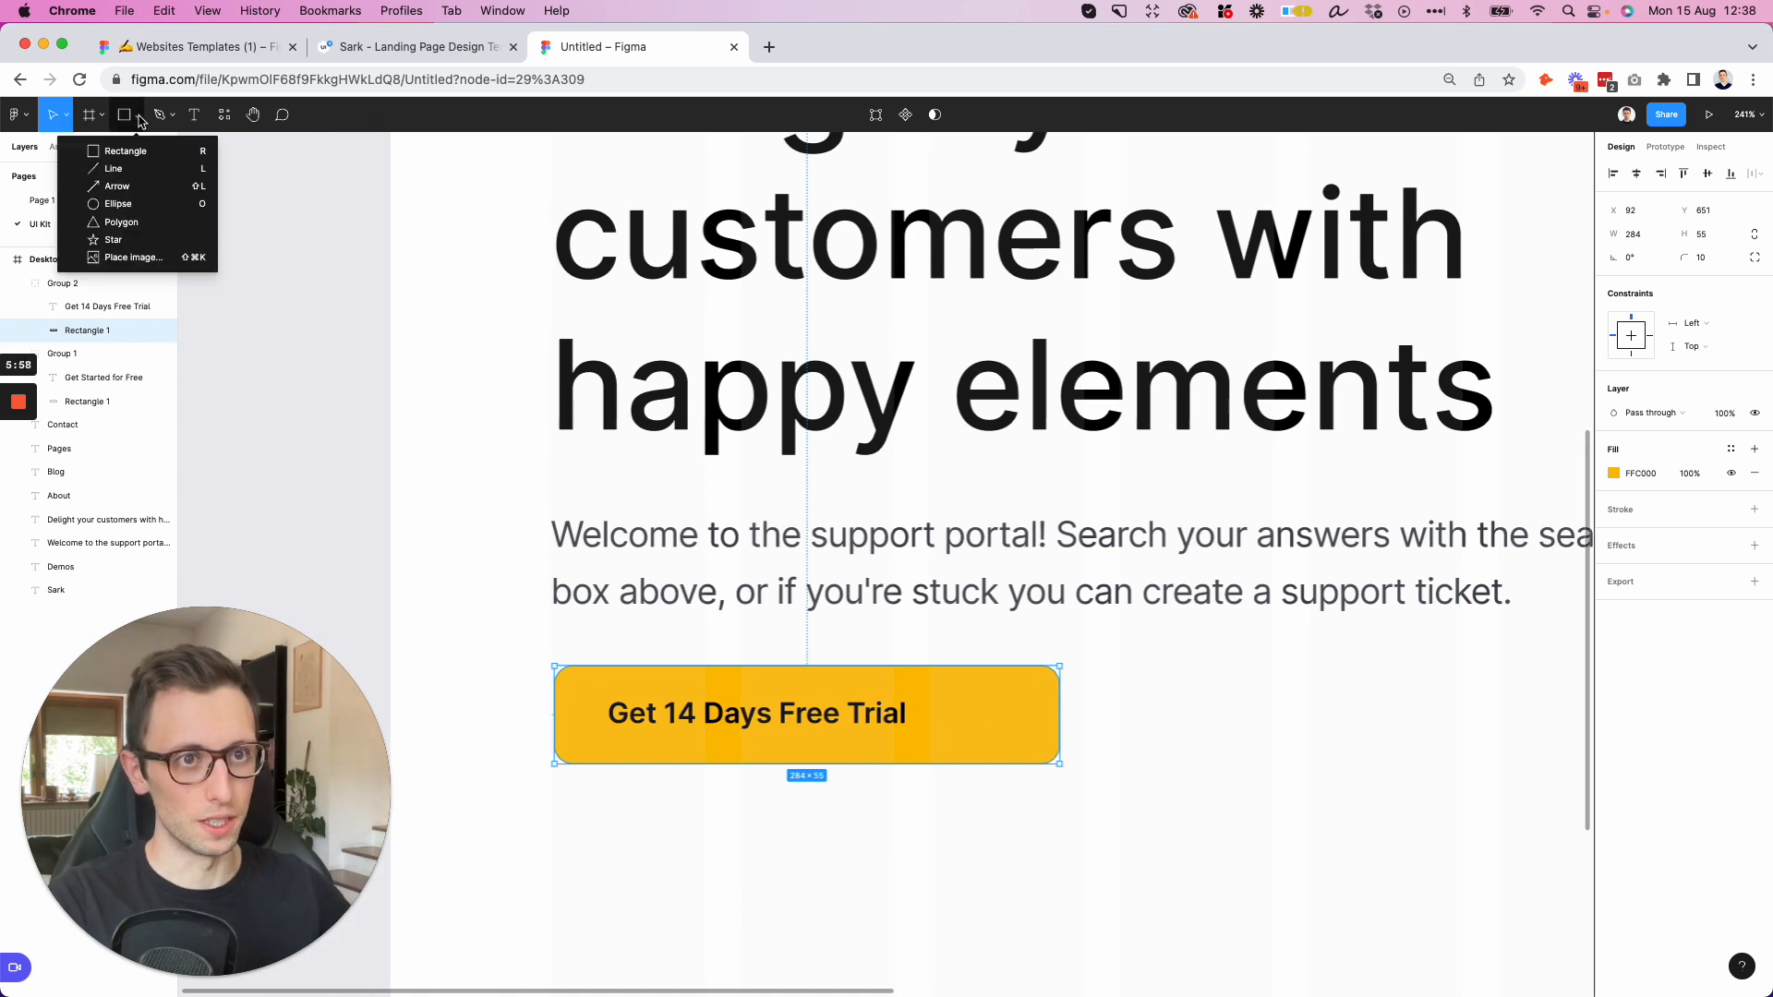
left_click(146, 170)
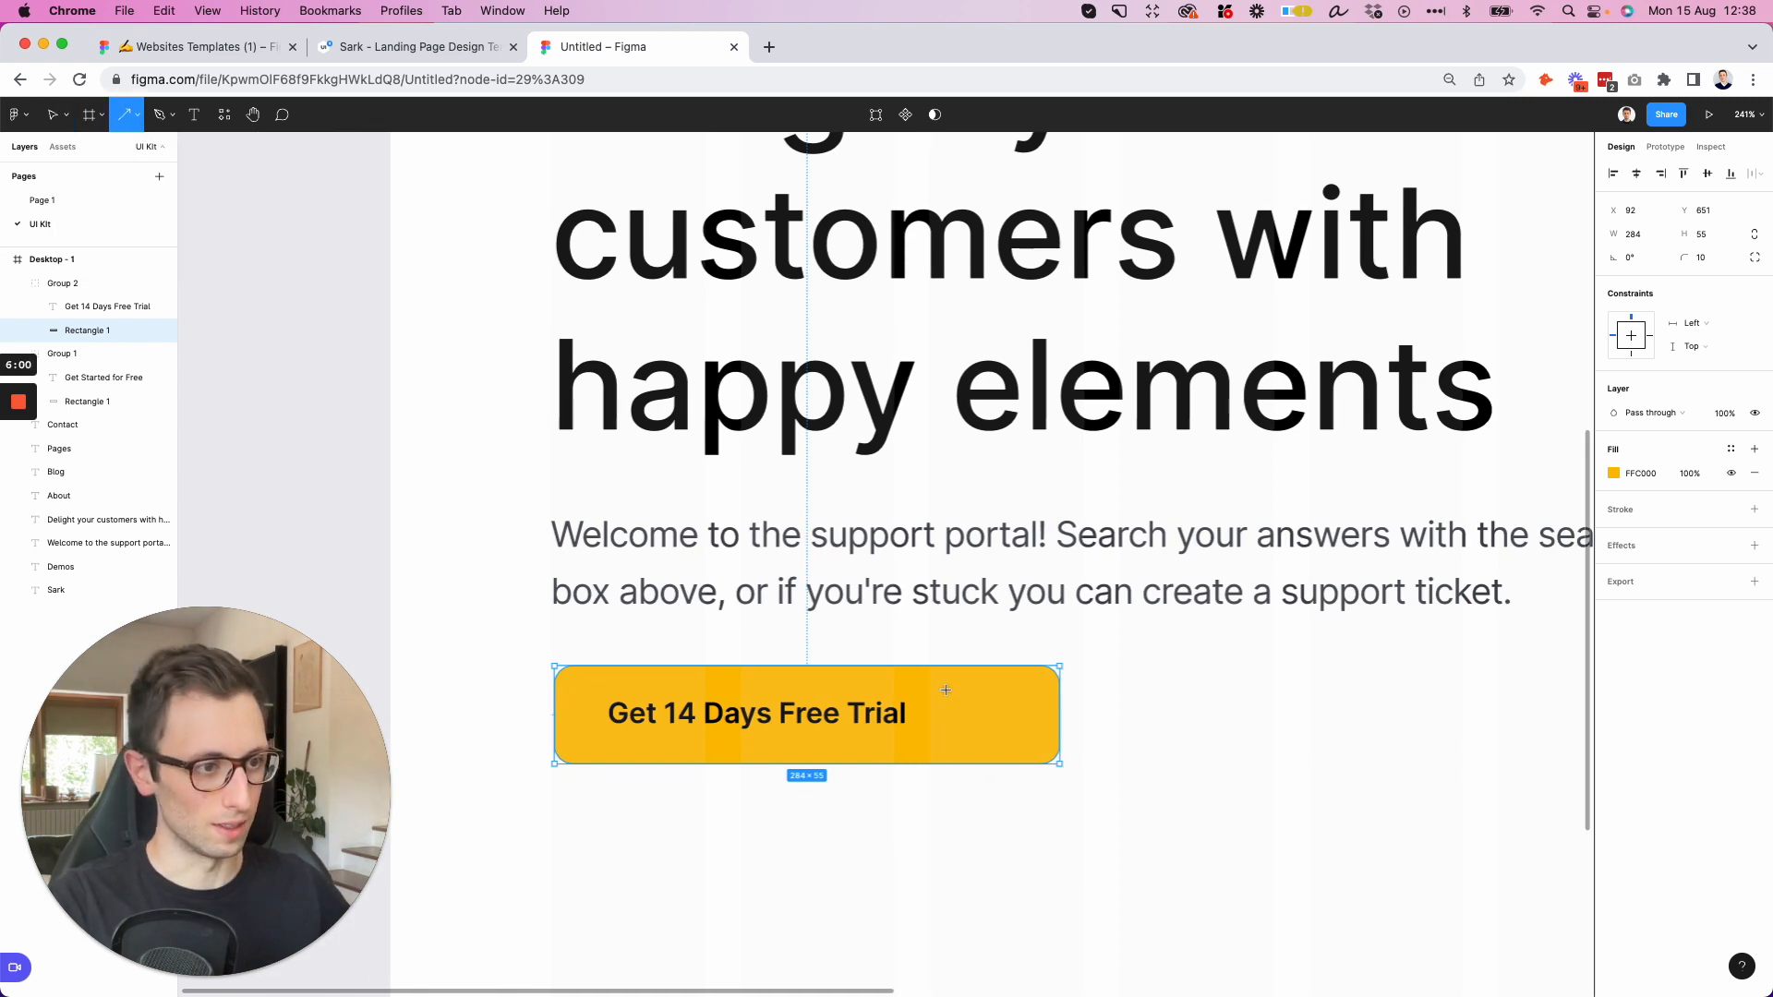
mouse_move(929, 713)
left_mouse_down()
mouse_move(1039, 720)
mouse_move(1024, 714)
left_mouse_up()
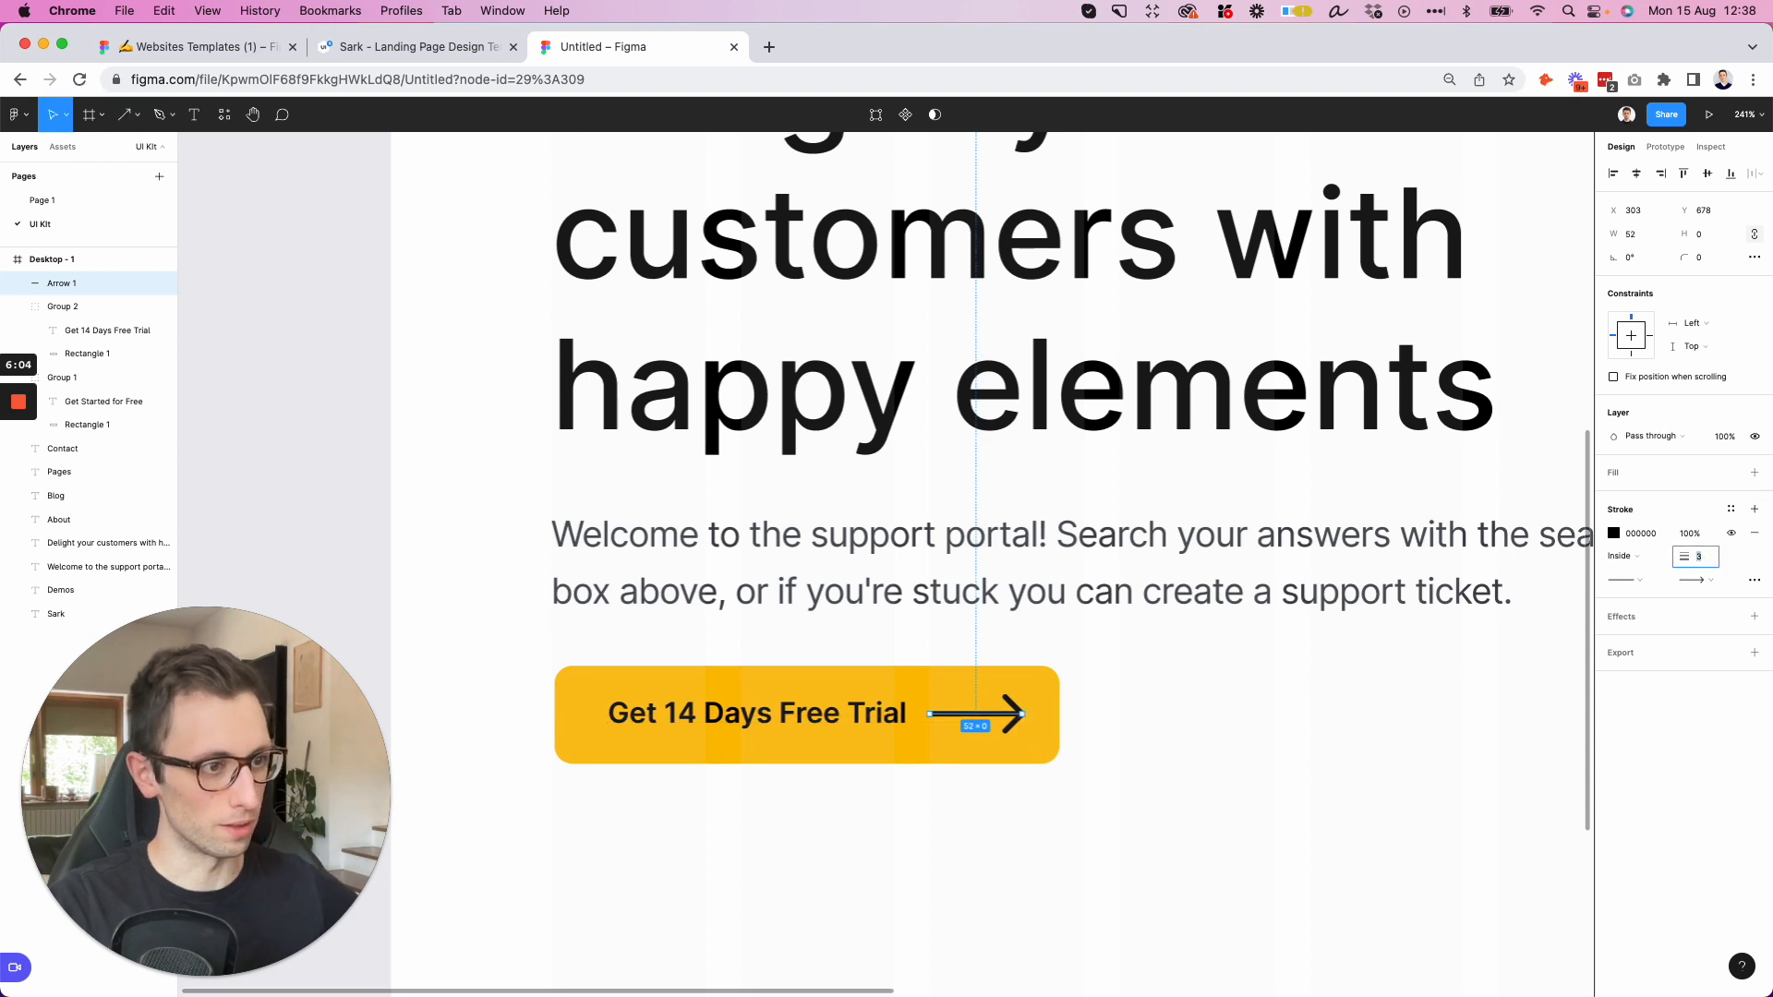
key("Down")
key("Down")
key("Up")
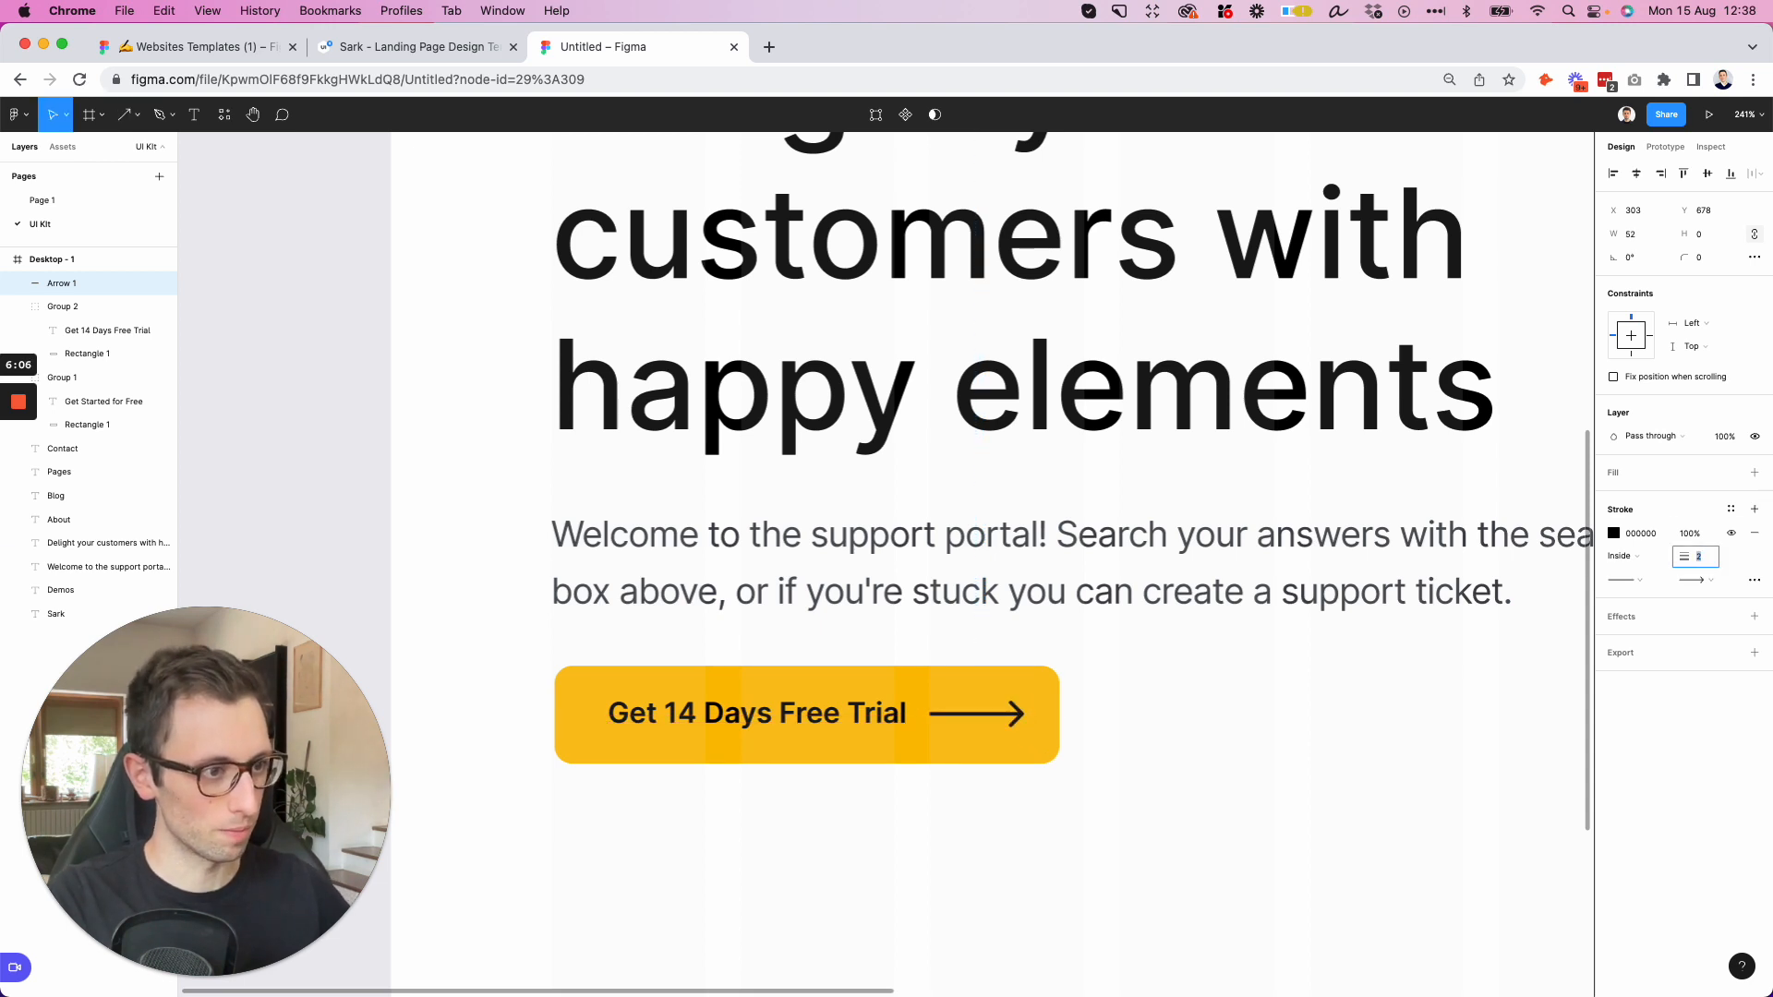
Shorten the arrow to a width of 23 px and position it at X 306 beside the hero button's label
left_click(927, 708)
left_click_drag(930, 713, 988, 719)
key("shift+Left")
key("shift+Left")
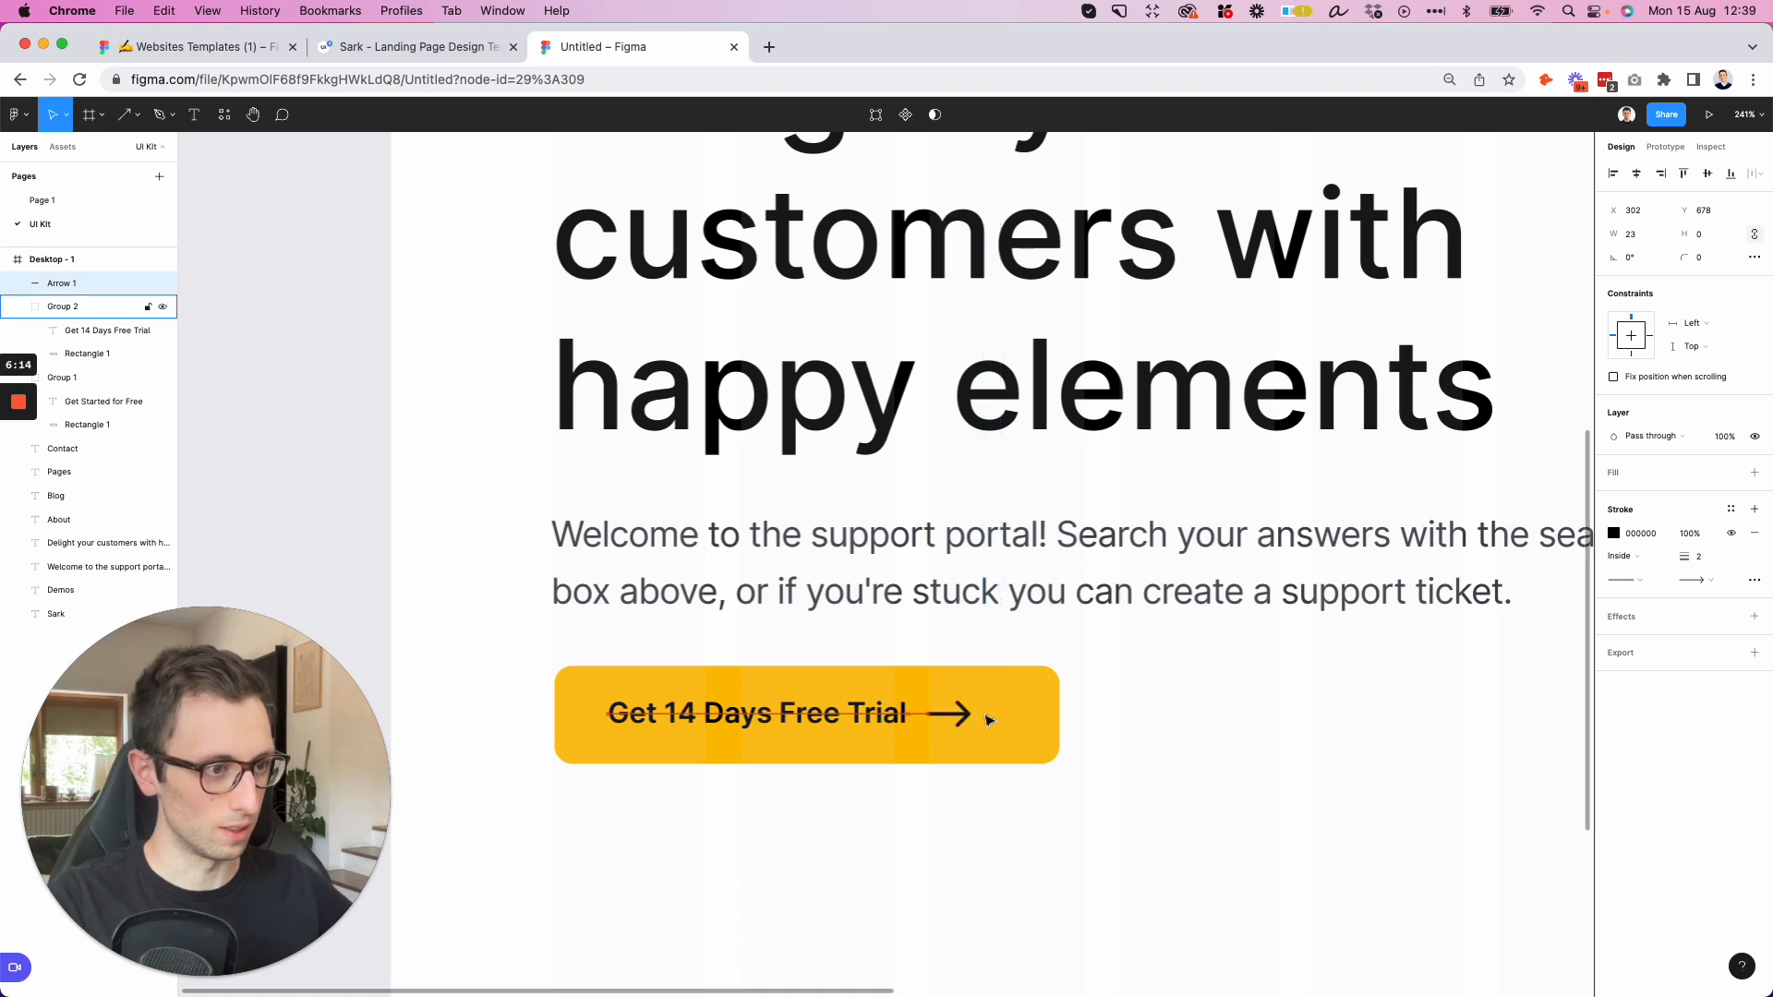
key("Right")
key("Right")
key("Right")
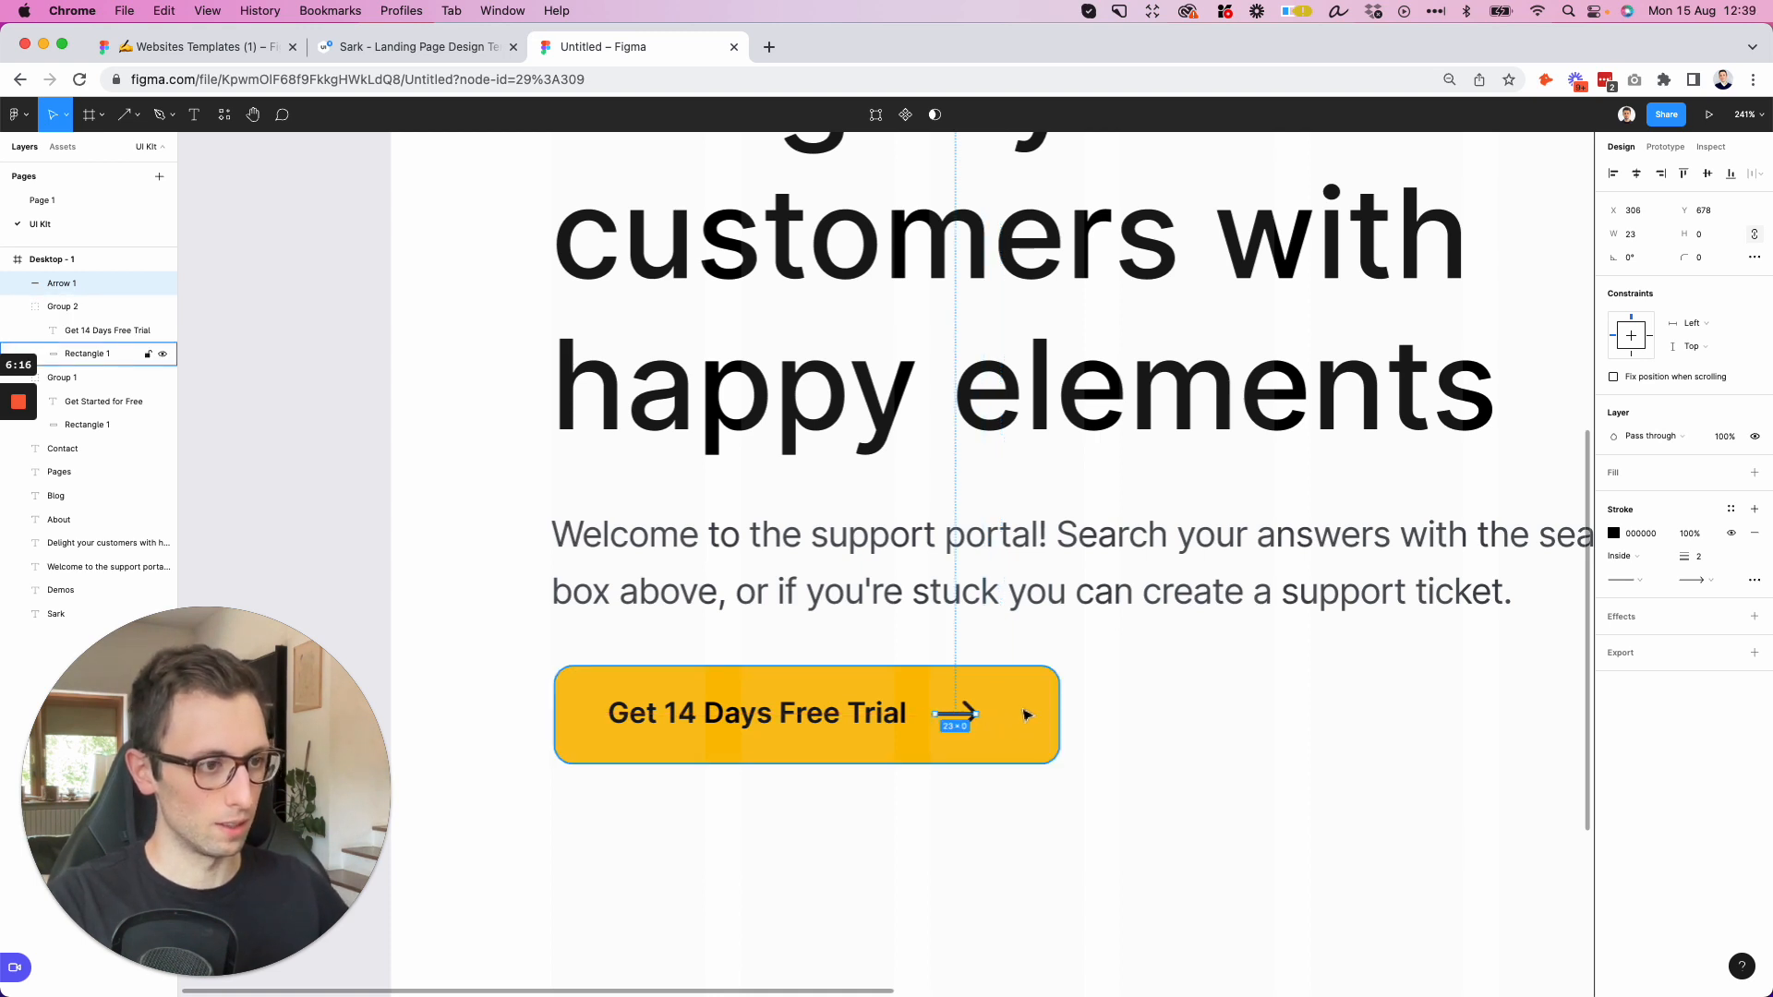
Narrow the hero button's yellow rectangle to a width of 265 px around the label and arrow
left_click(1023, 713)
left_click_drag(1060, 705, 1026, 705)
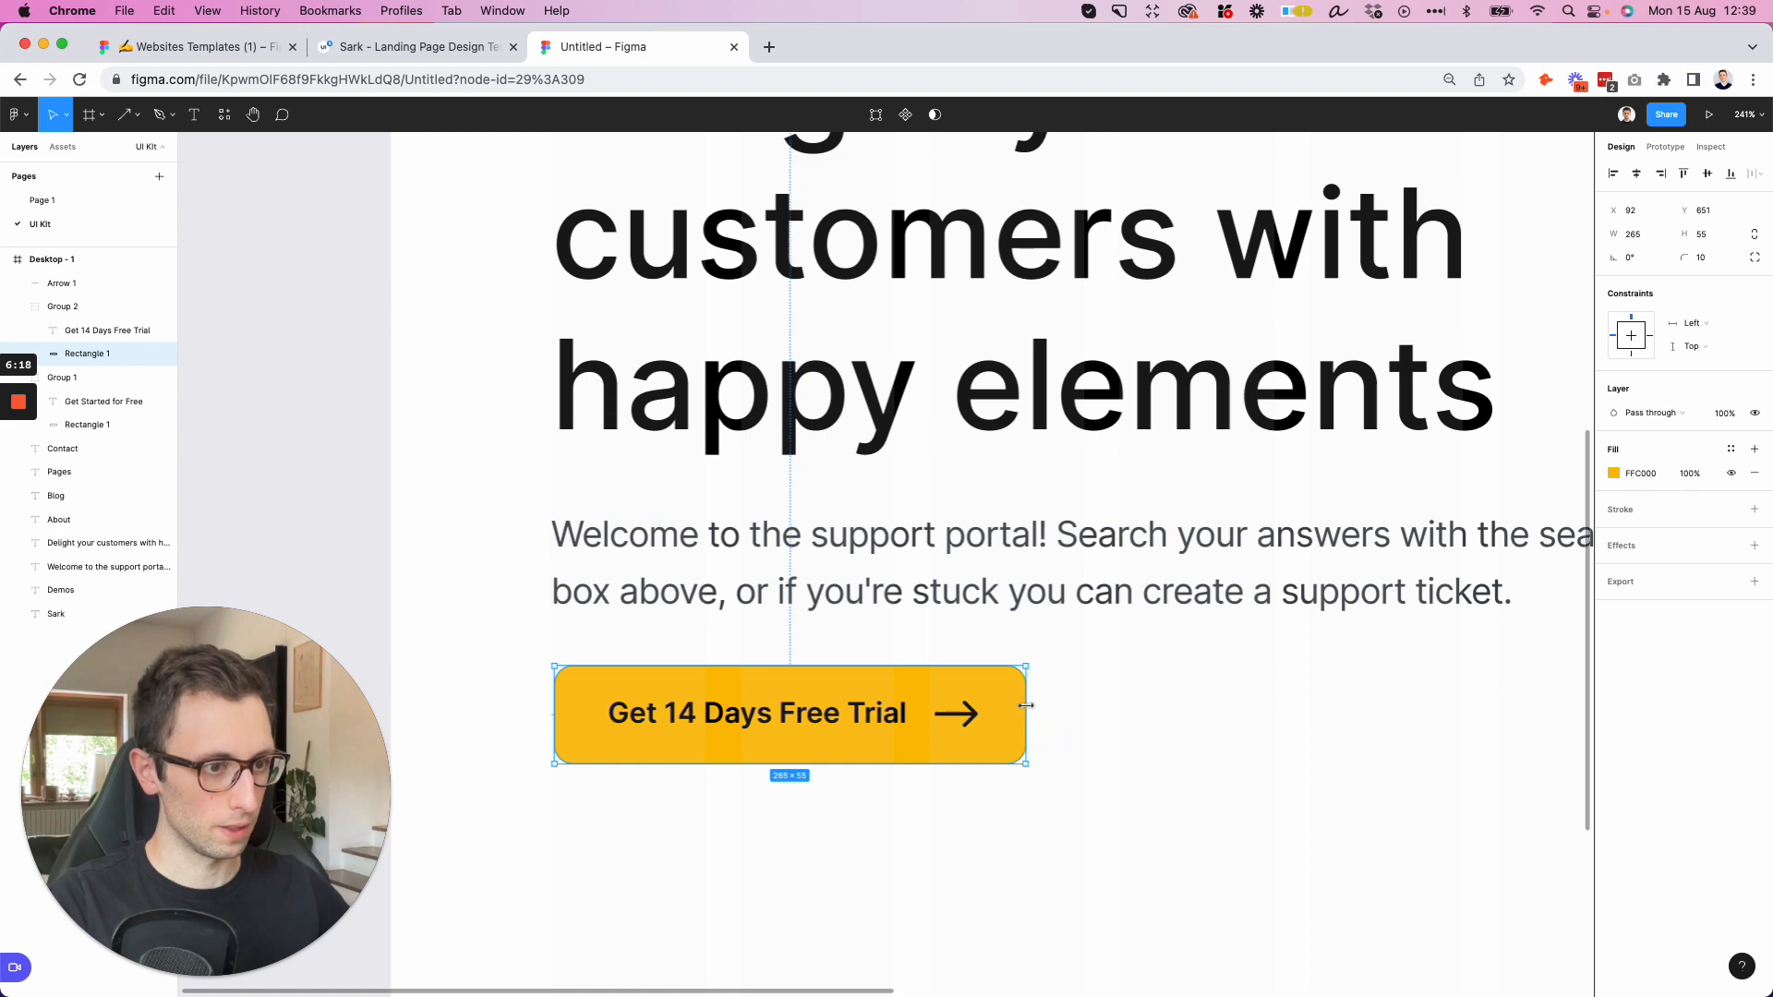
scroll(1026, 706, "down", 5)
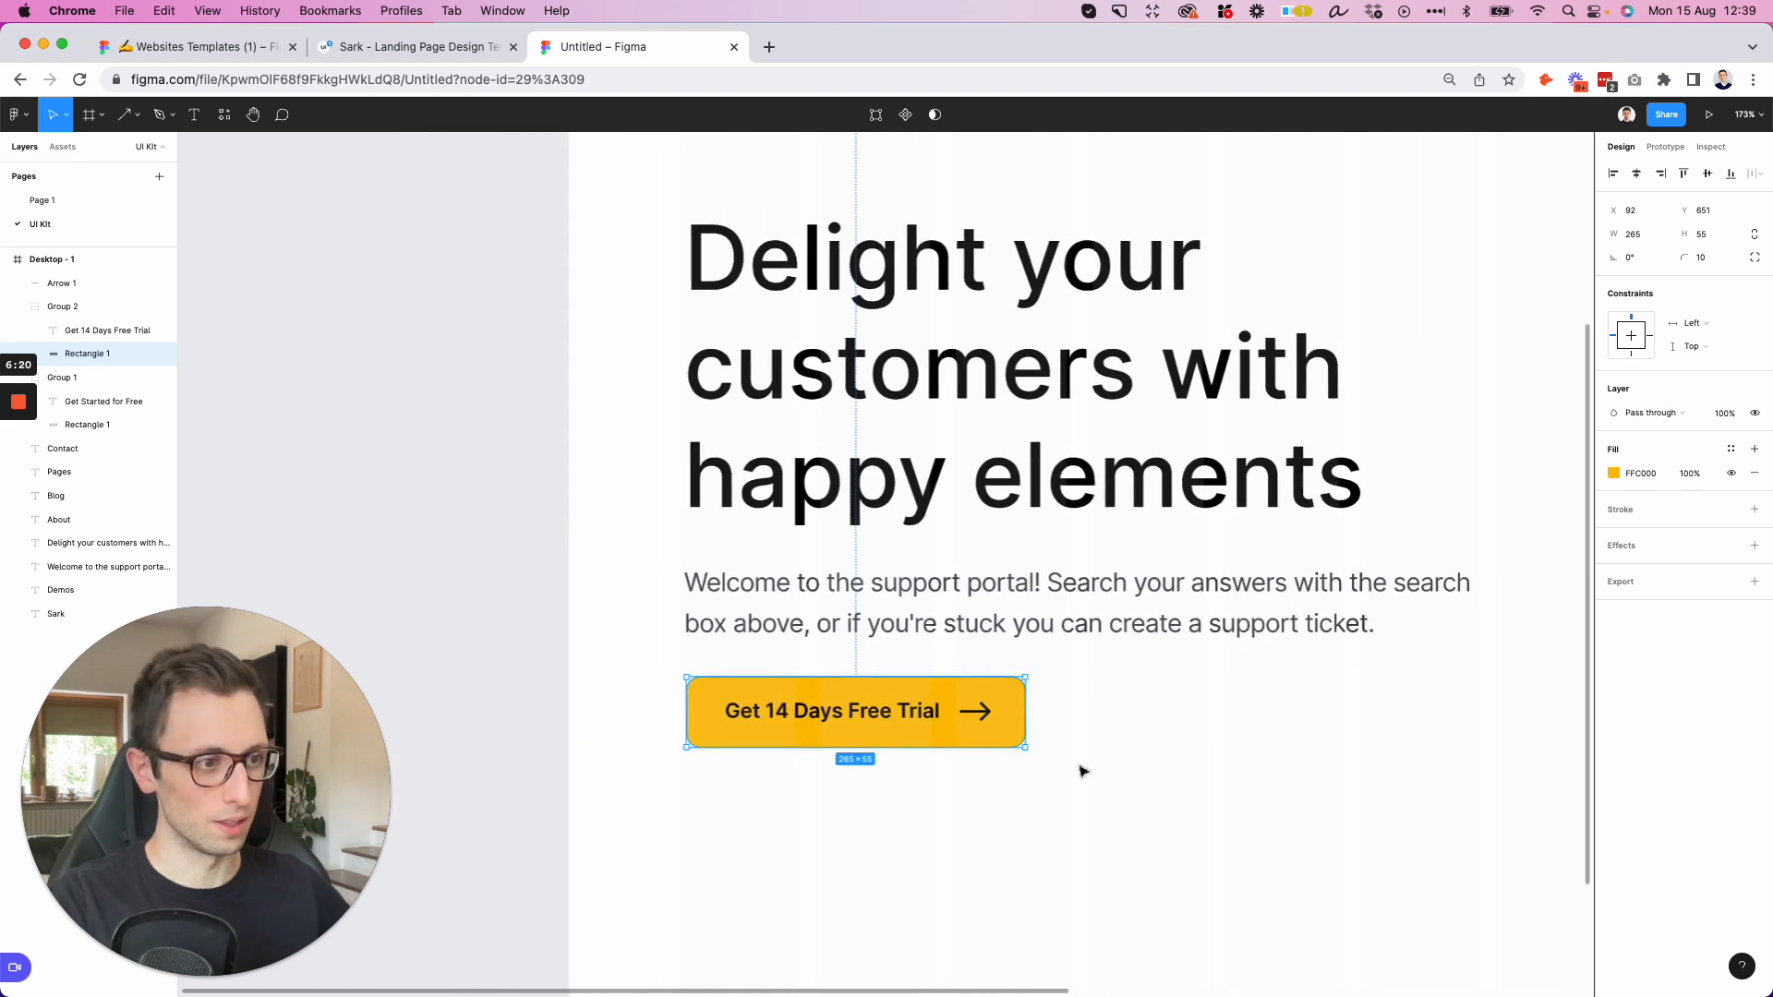
left_click(1081, 772)
scroll(992, 723, "down", 4)
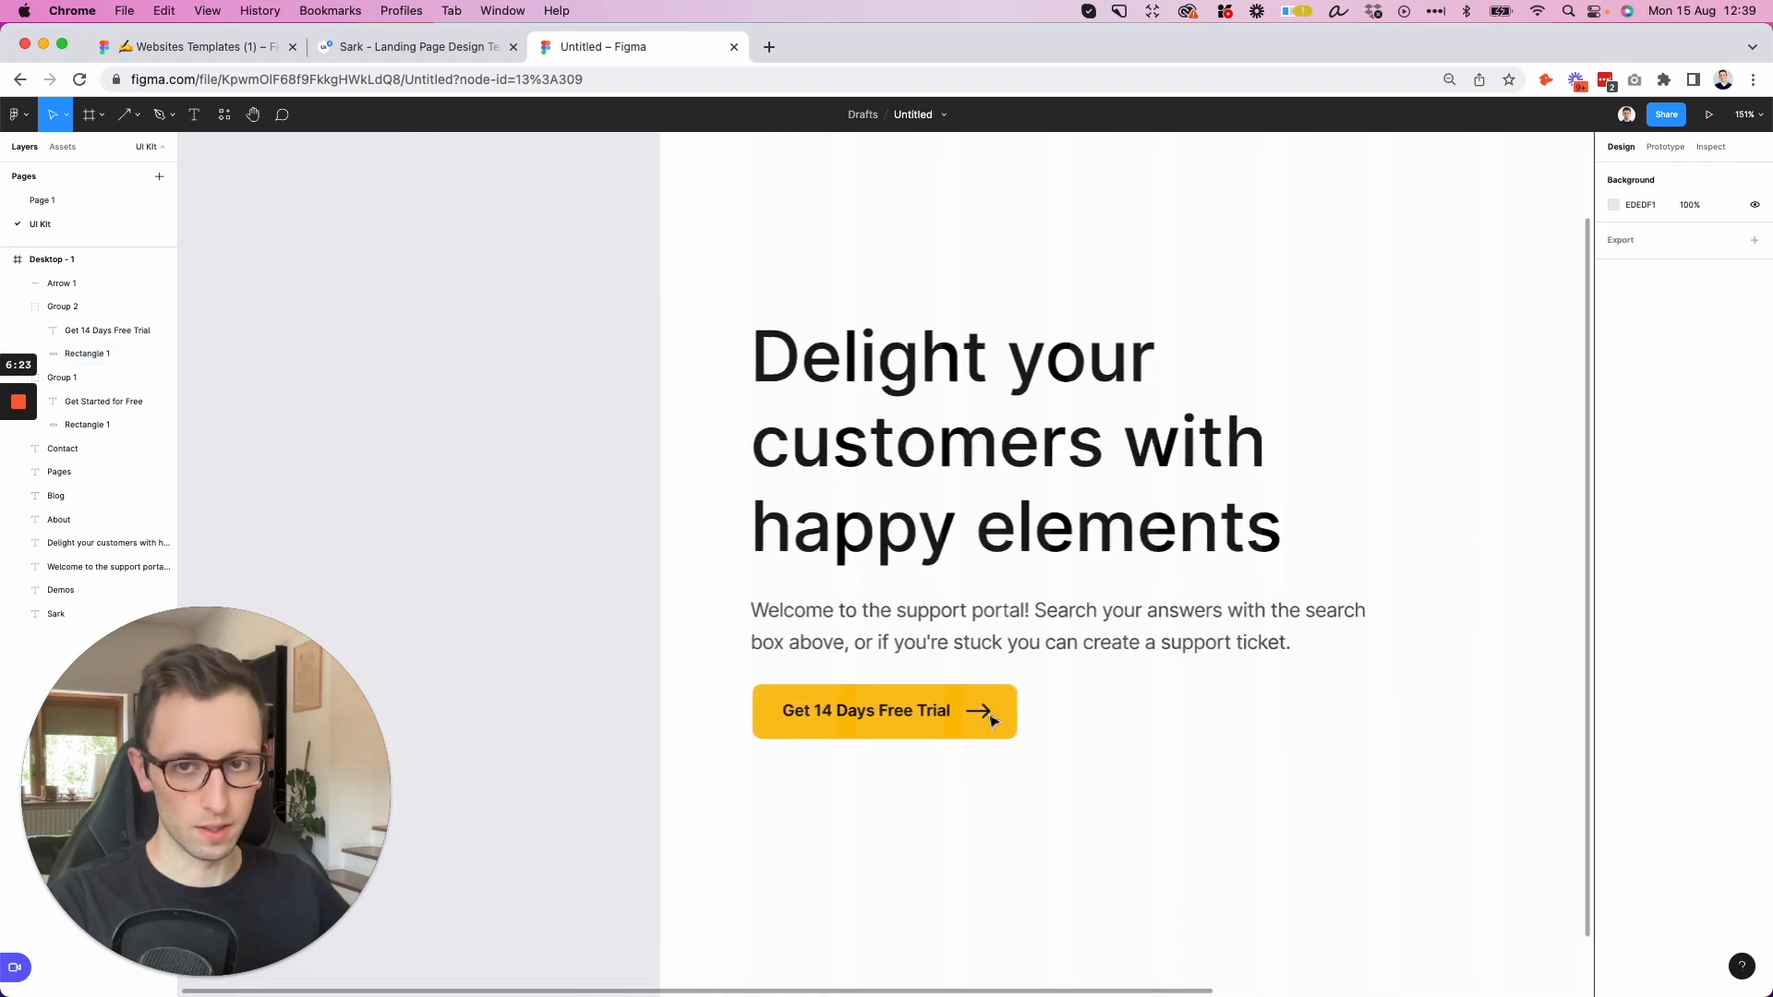
Duplicate the intro paragraph directly below the hero button and reduce the copy's font size to 13
left_click_drag(847, 634, 847, 803, "alt")
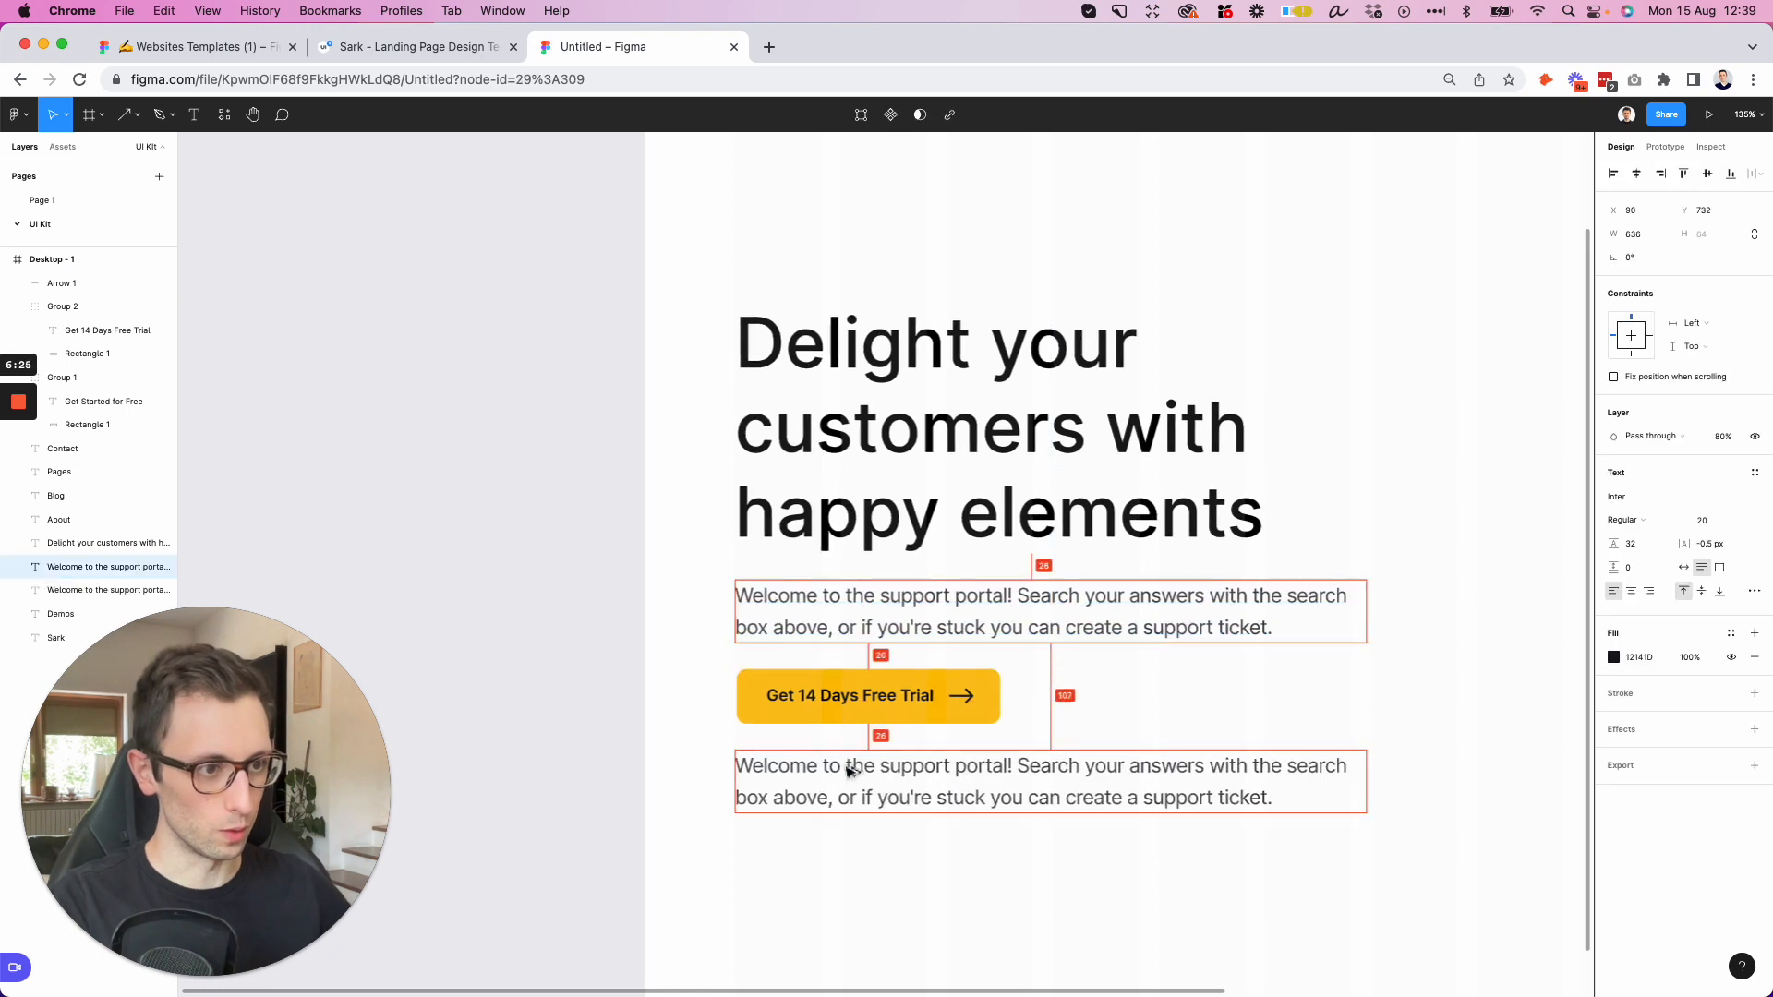
left_click(1702, 520)
key("Down")
key("Down")
key("Down")
key("Down")
key("Down")
key("Down")
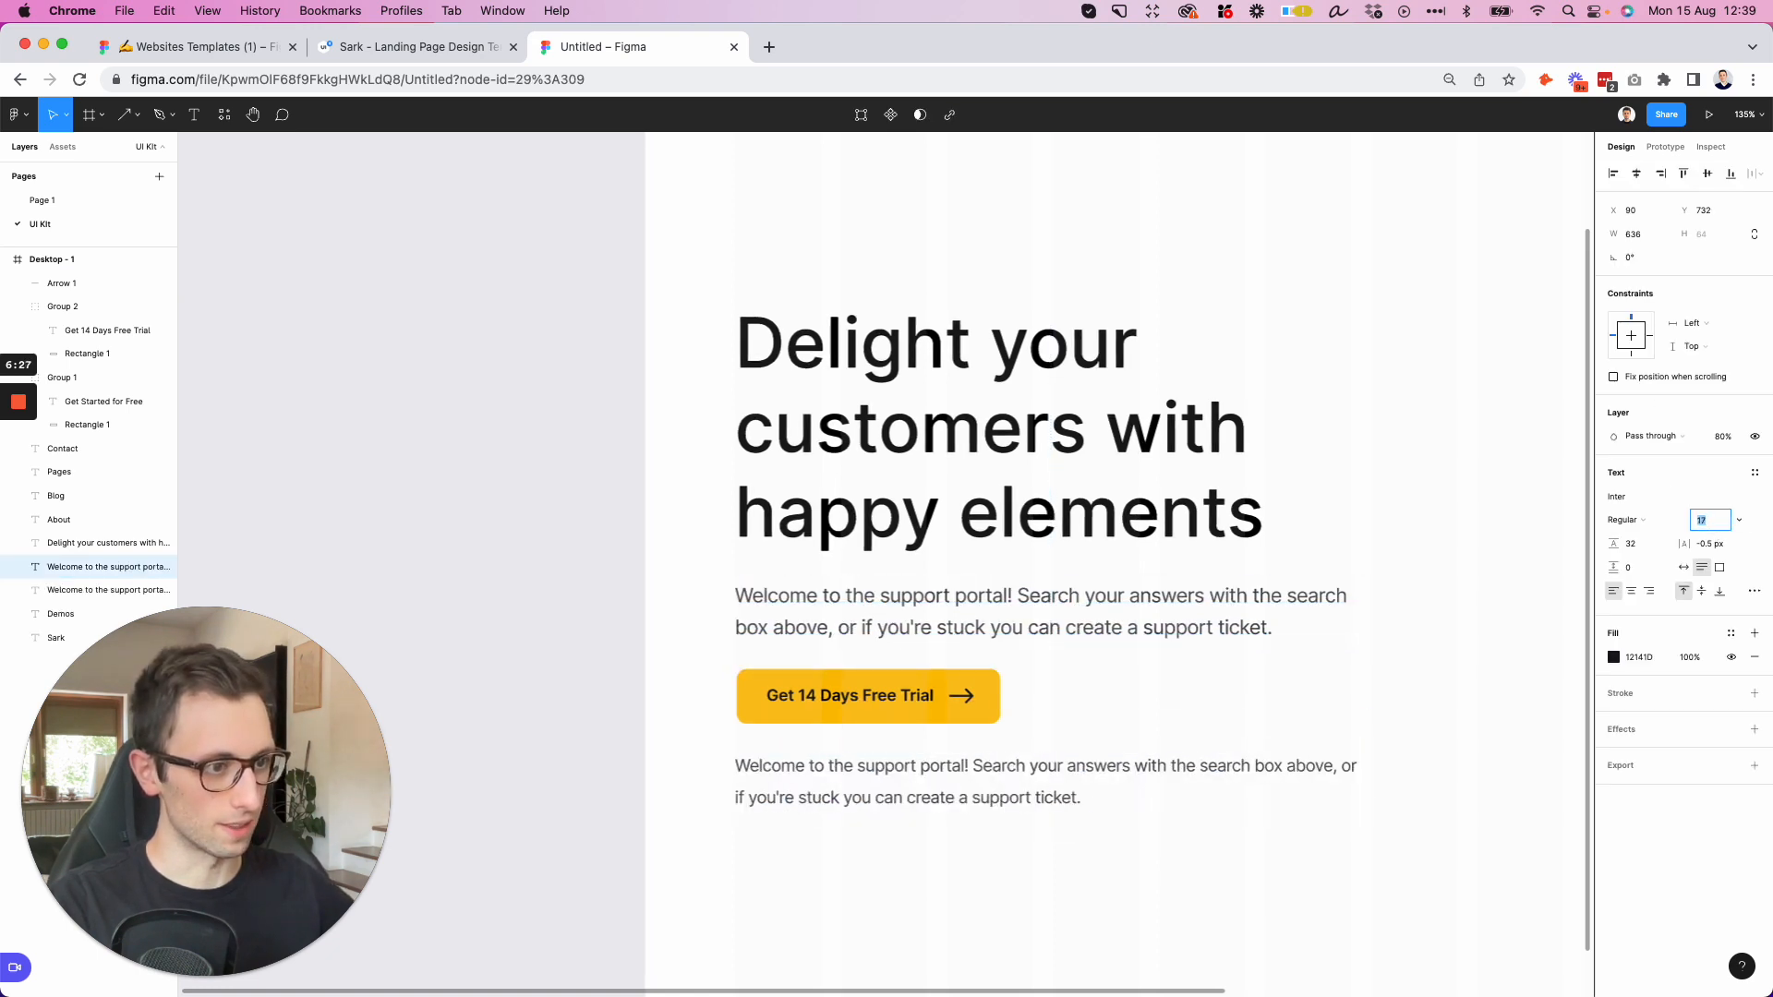
key("Down")
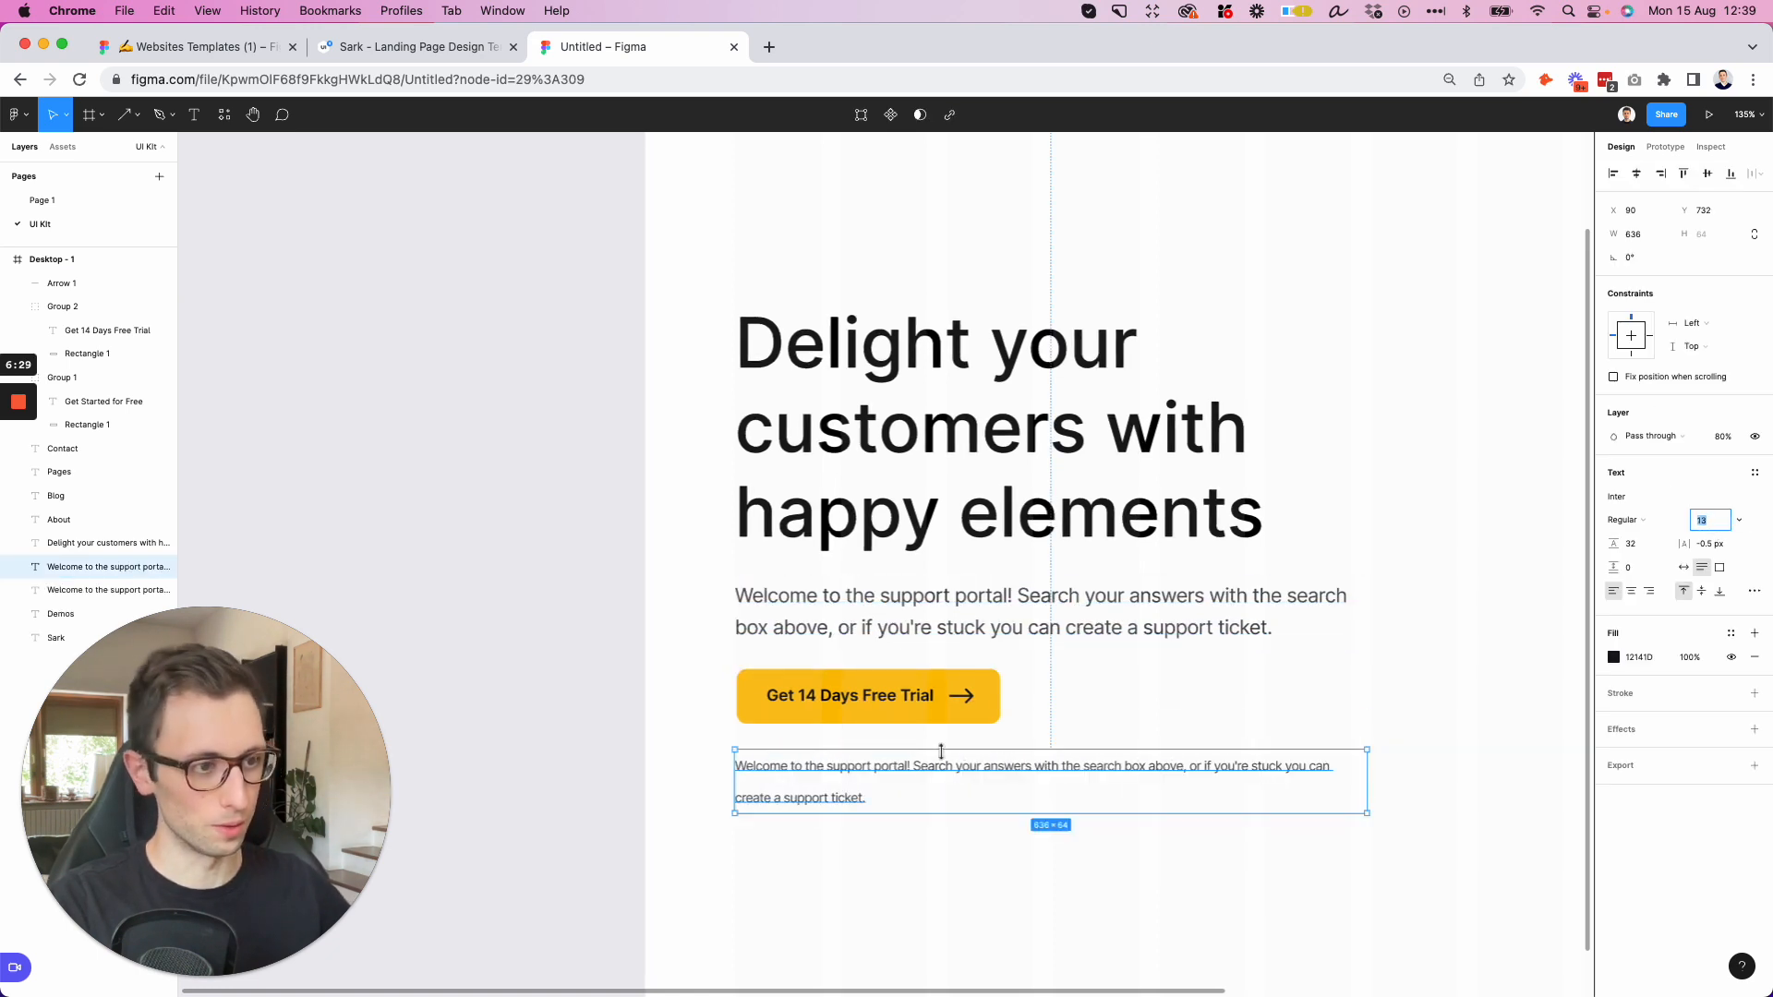
Replace the copied paragraph's text with "No Card Required . Cancel Anytime"
double_click(917, 761)
type("No Card")
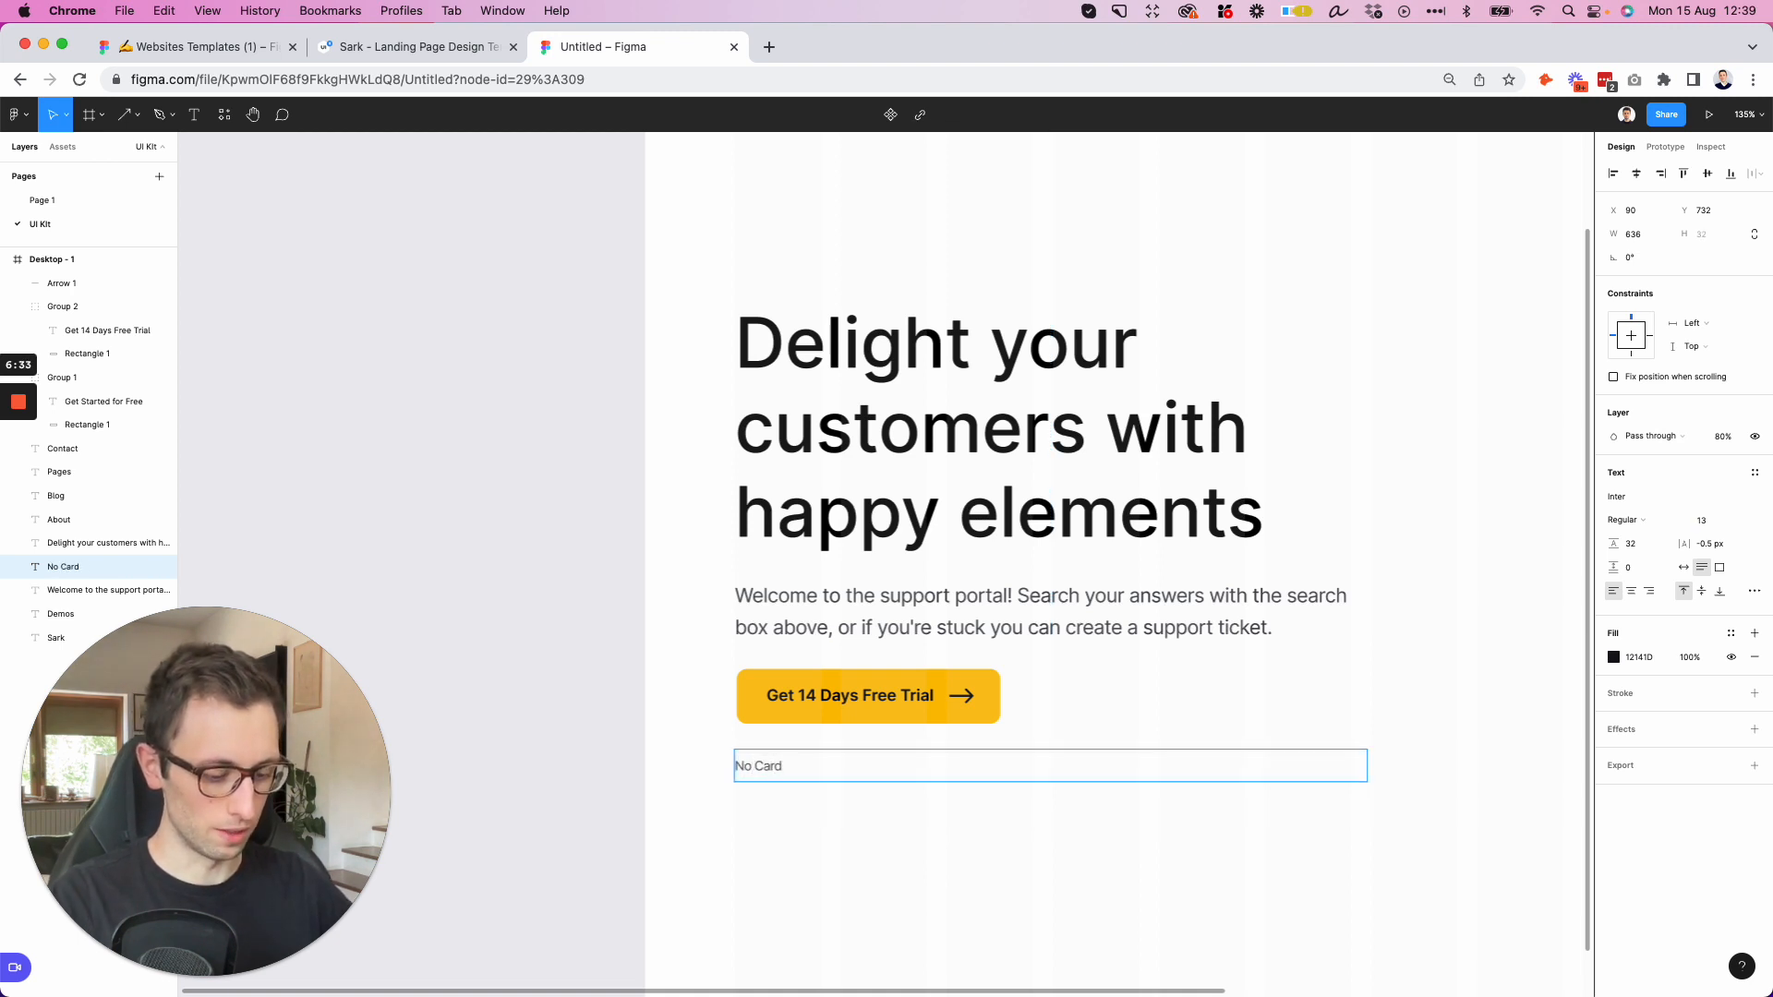
type(" Require")
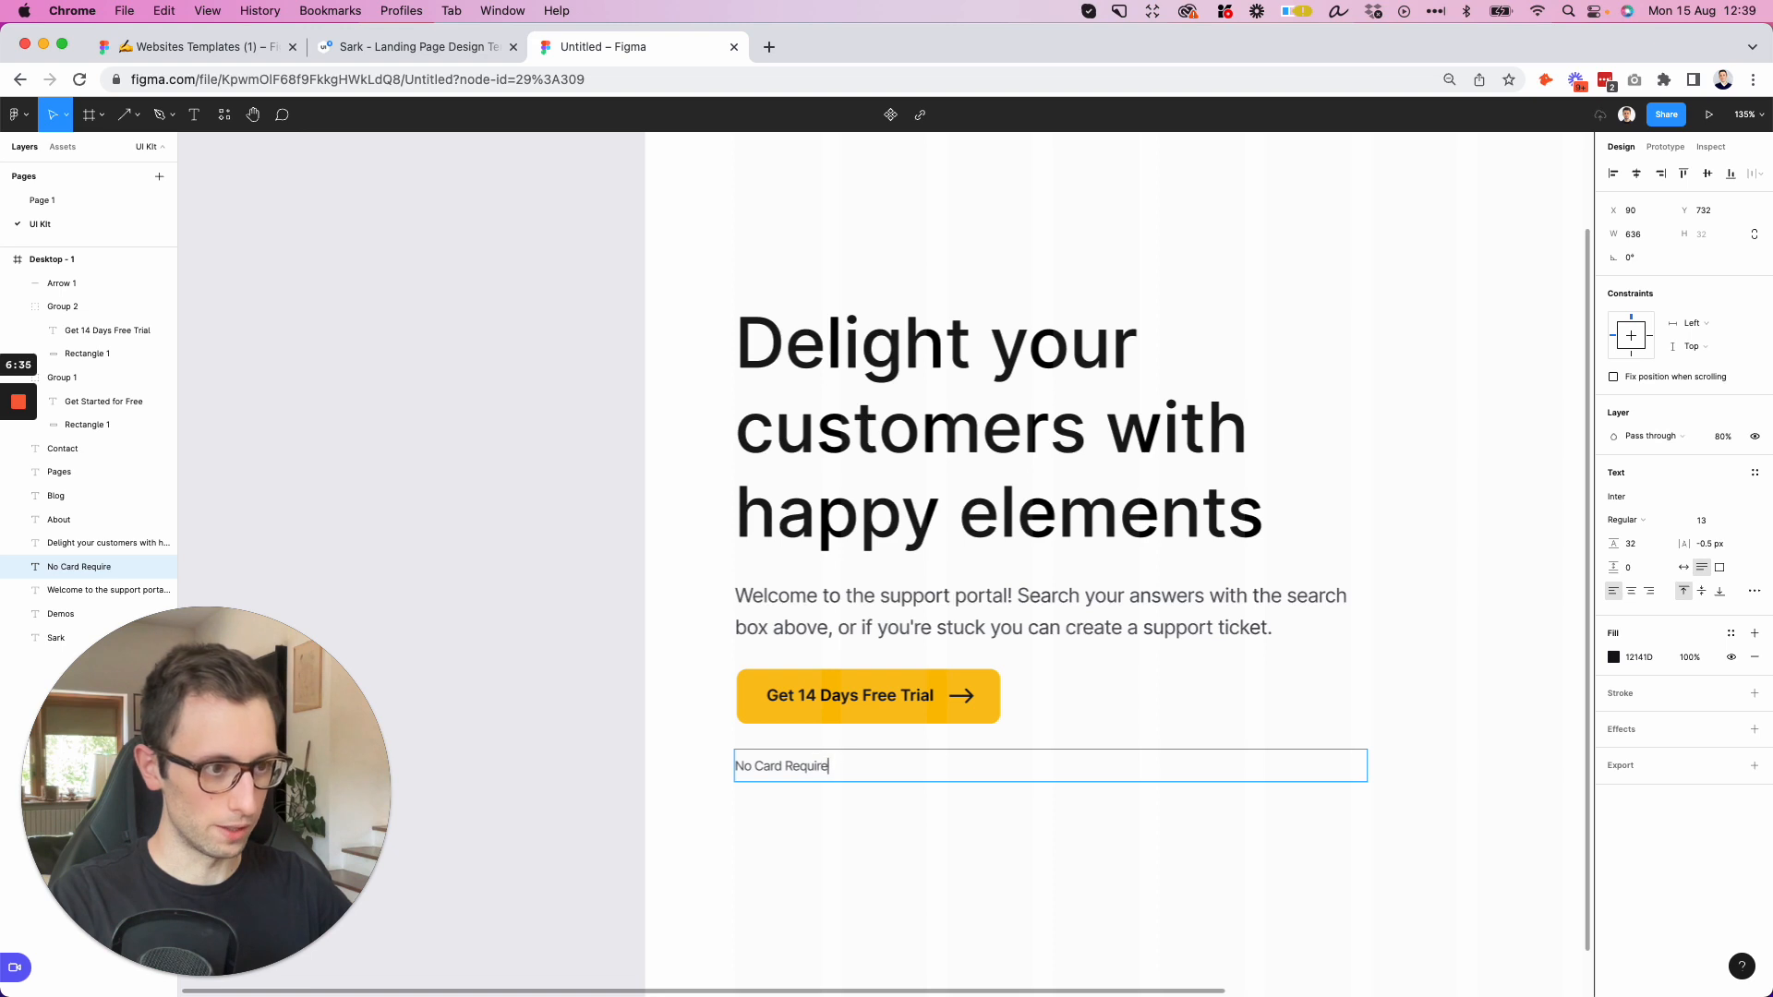
type("sid")
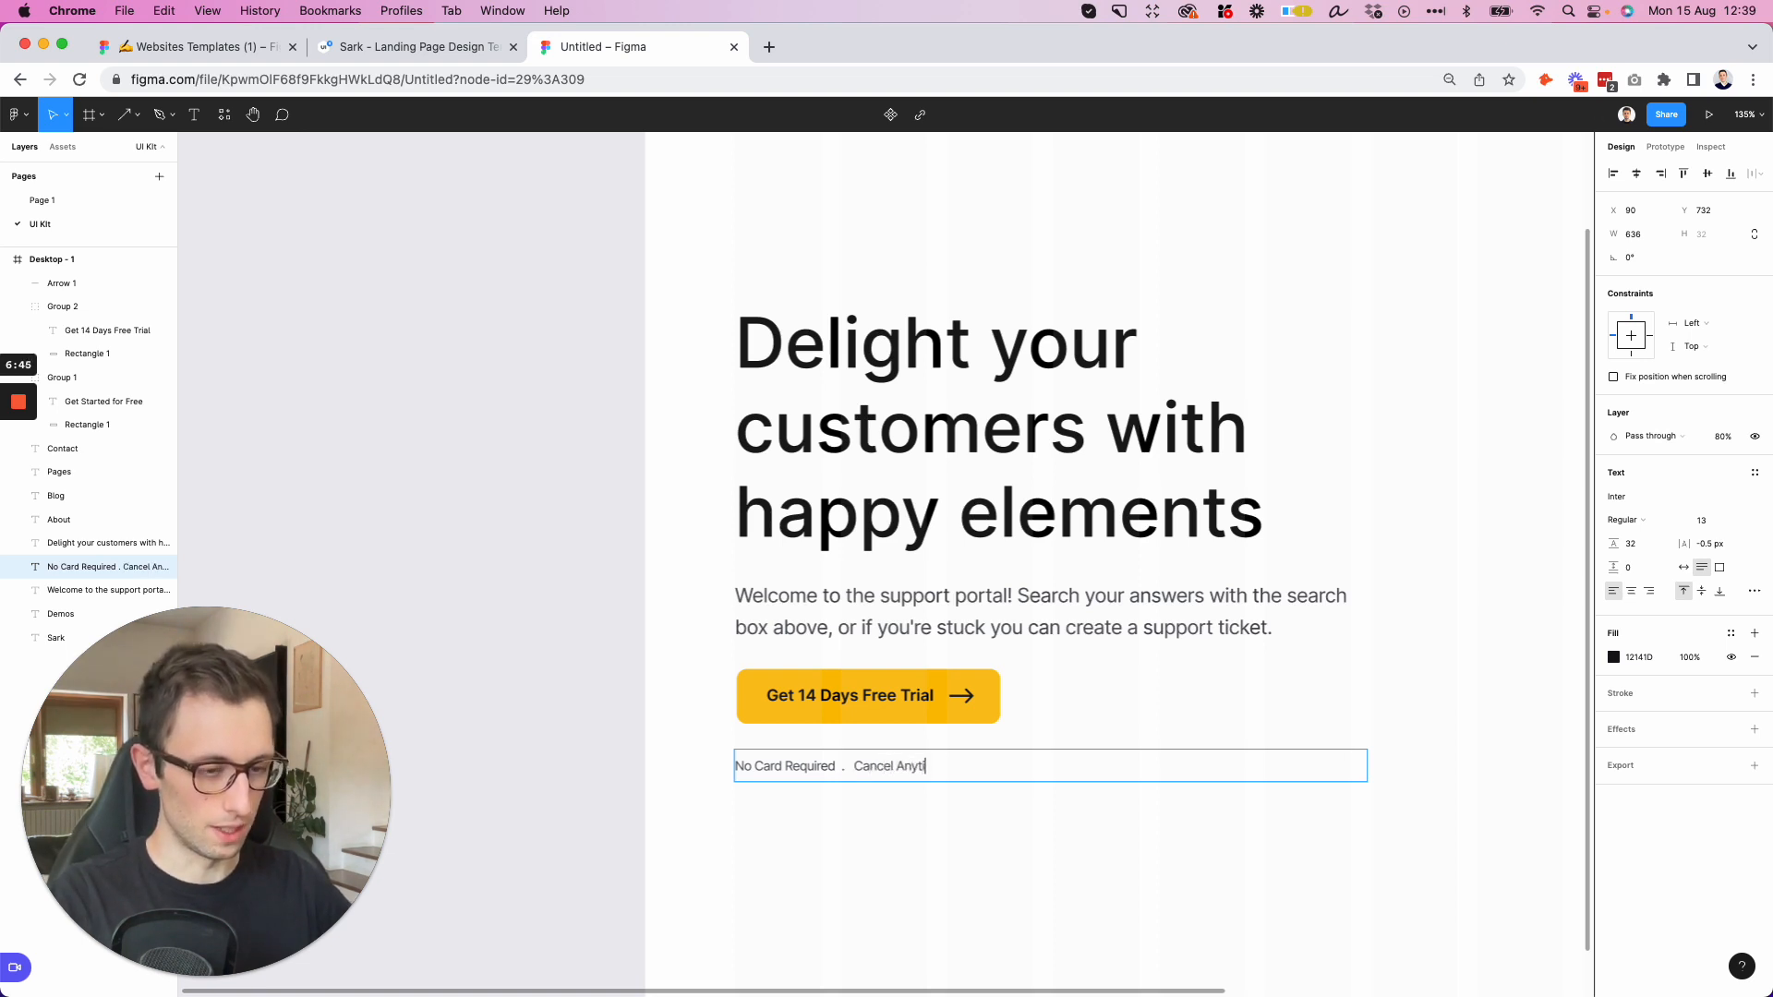
key("Escape")
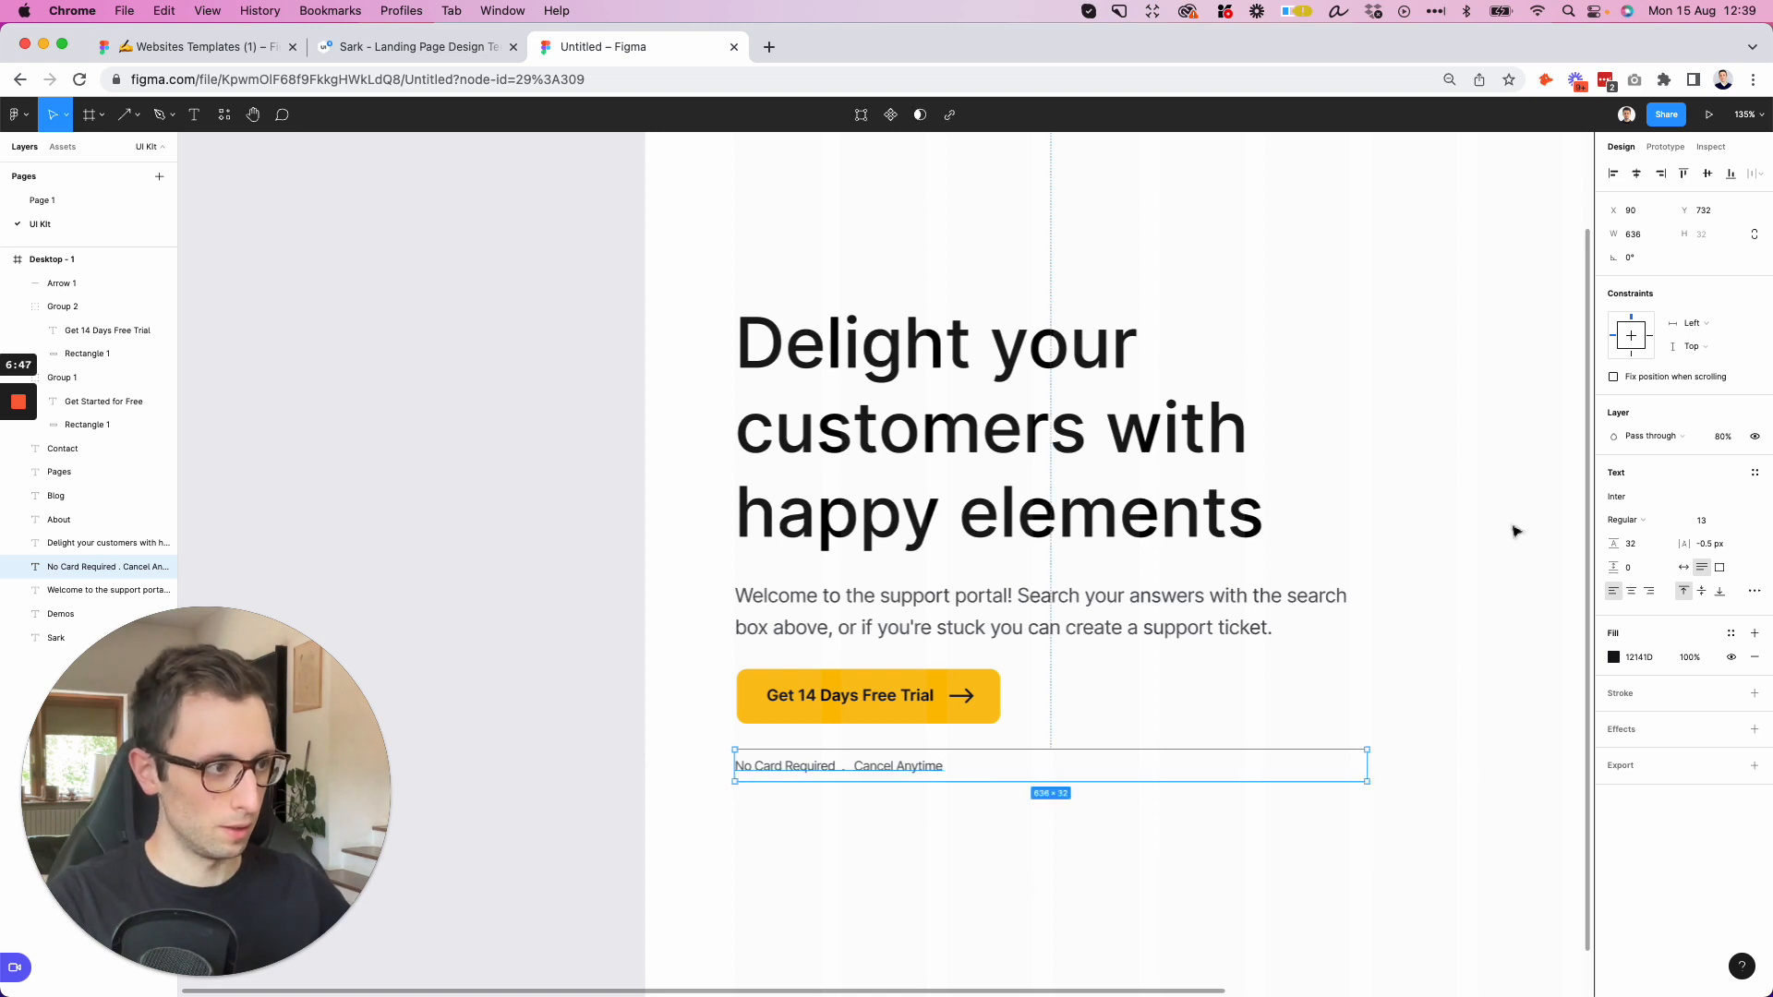
Set the note's text box to auto width and place it at X 91 under the hero button
left_click(1684, 567)
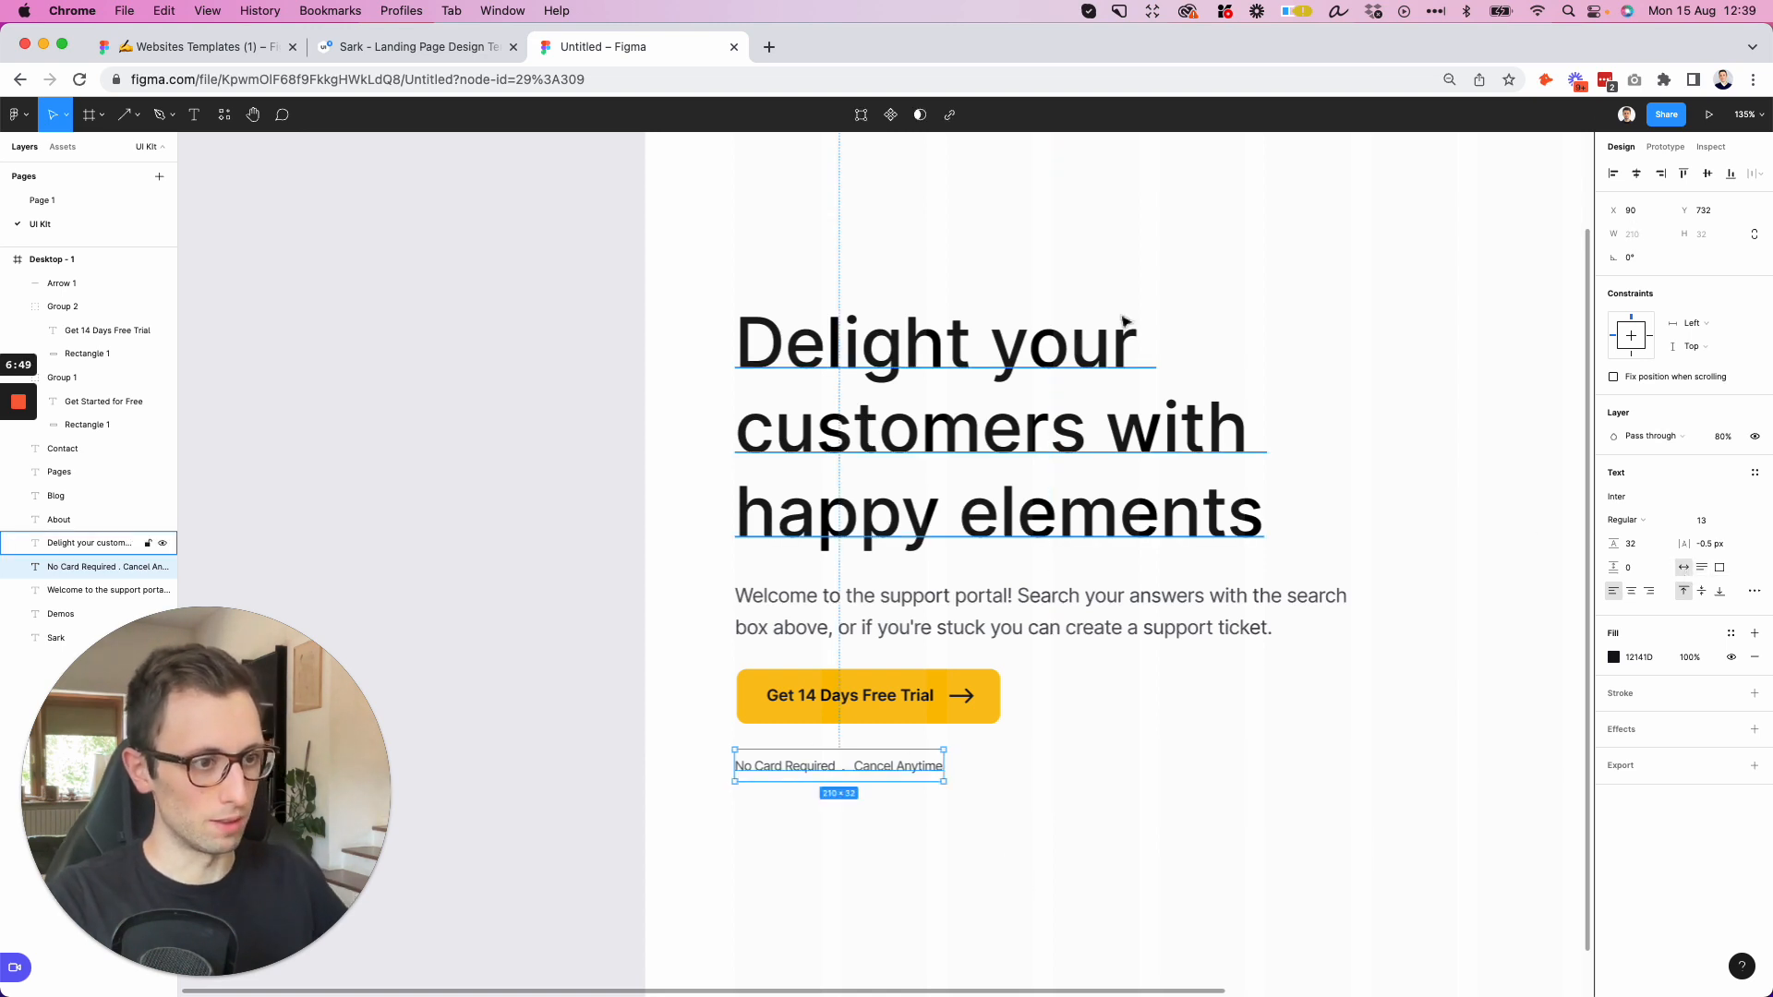
scroll(1123, 319, "down", 3)
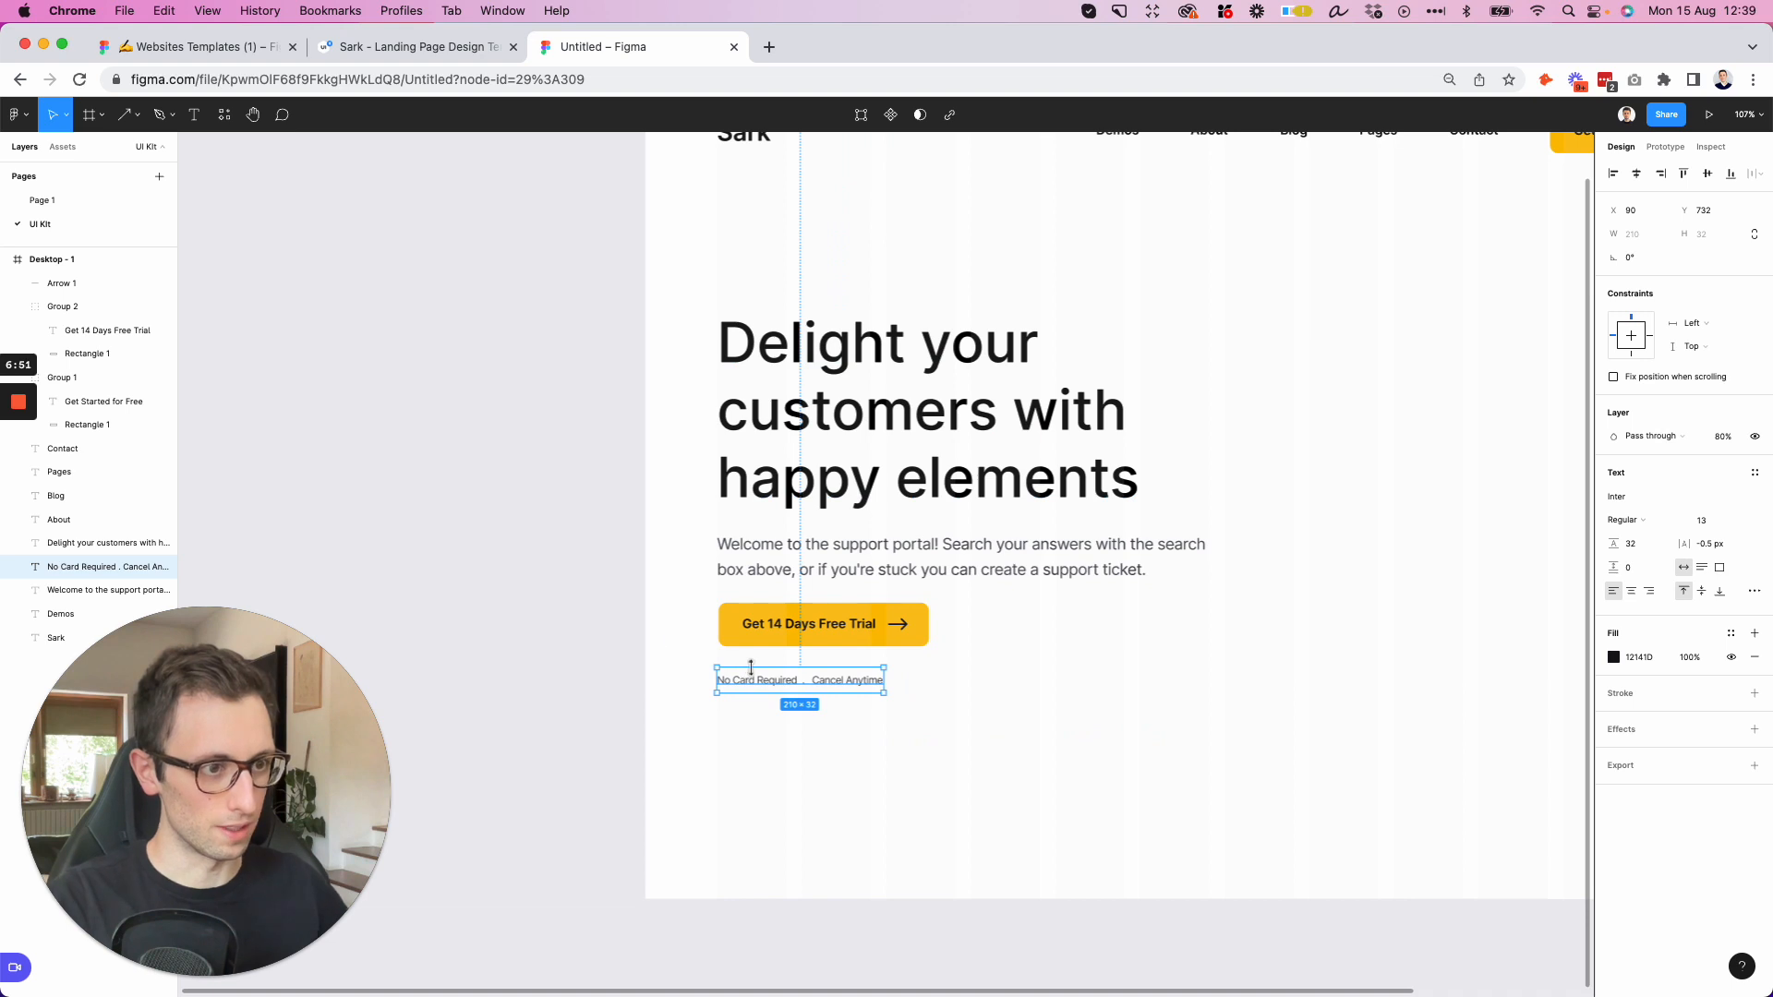
left_click_drag(743, 674, 753, 673)
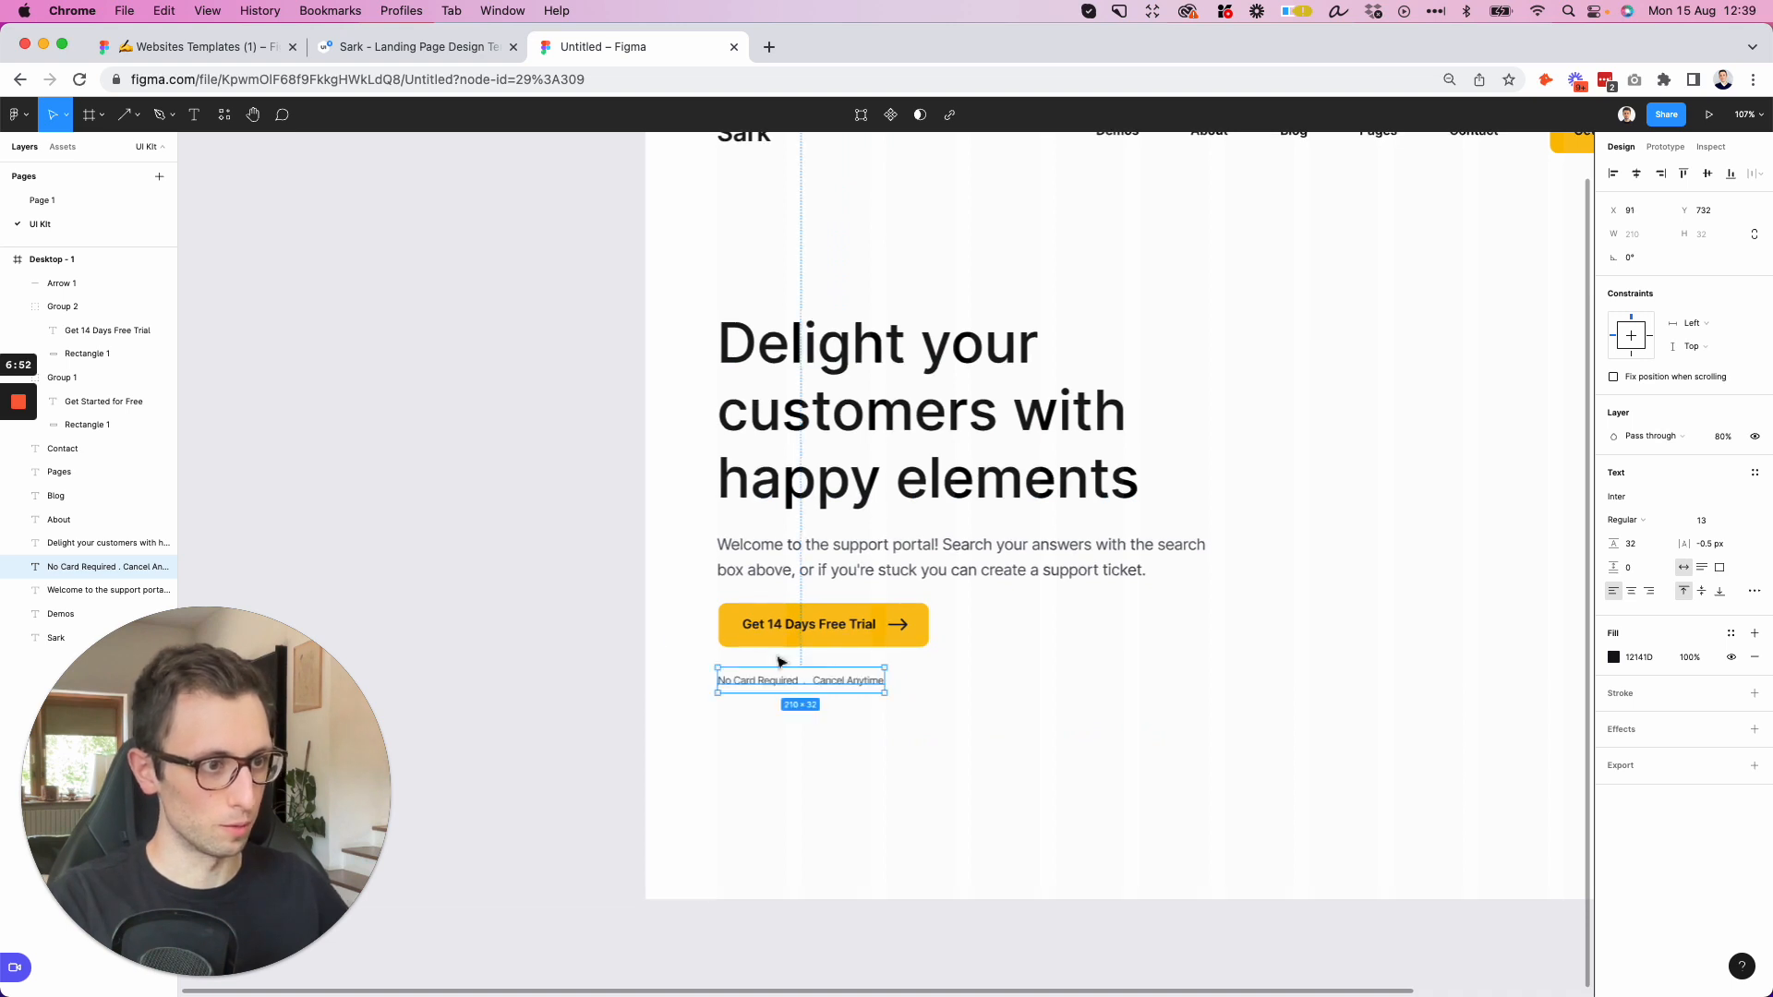
Try nudging the hero button, its arrow and the note together vertically beneath the intro paragraph
left_click(970, 674)
left_click_drag(989, 732, 717, 601)
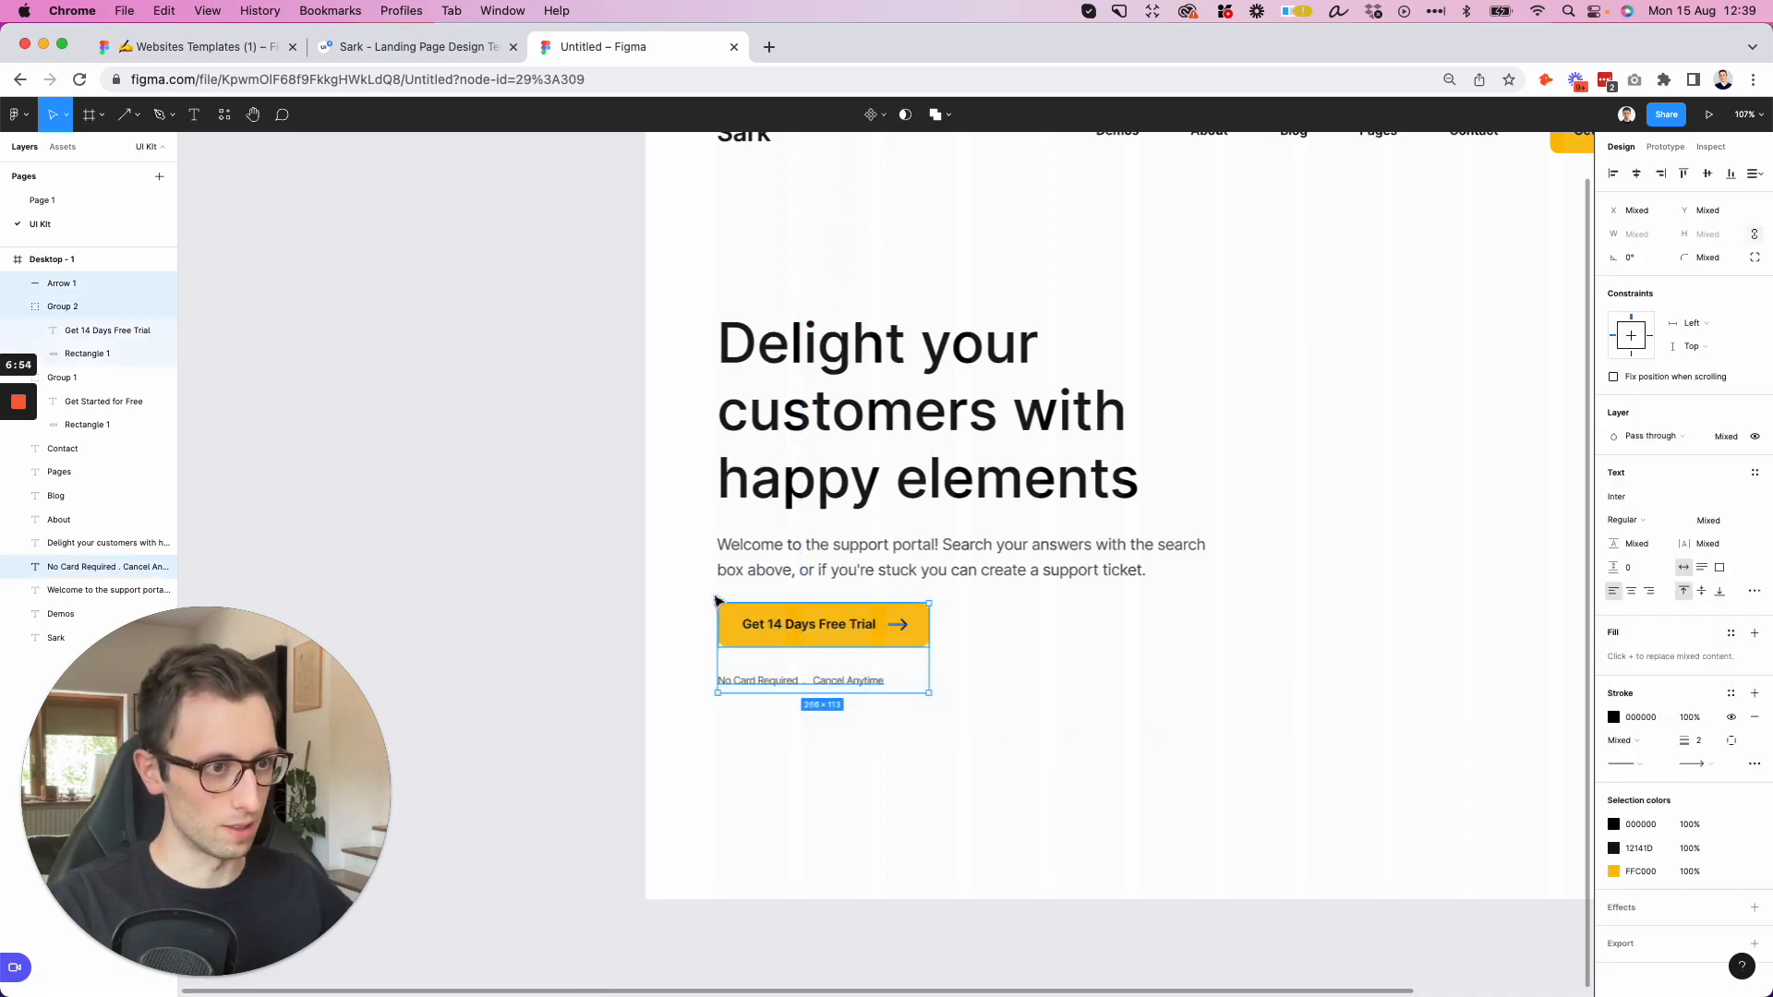
key("Down")
key("Down")
key("Down")
key("Up")
key("Up")
key("Up")
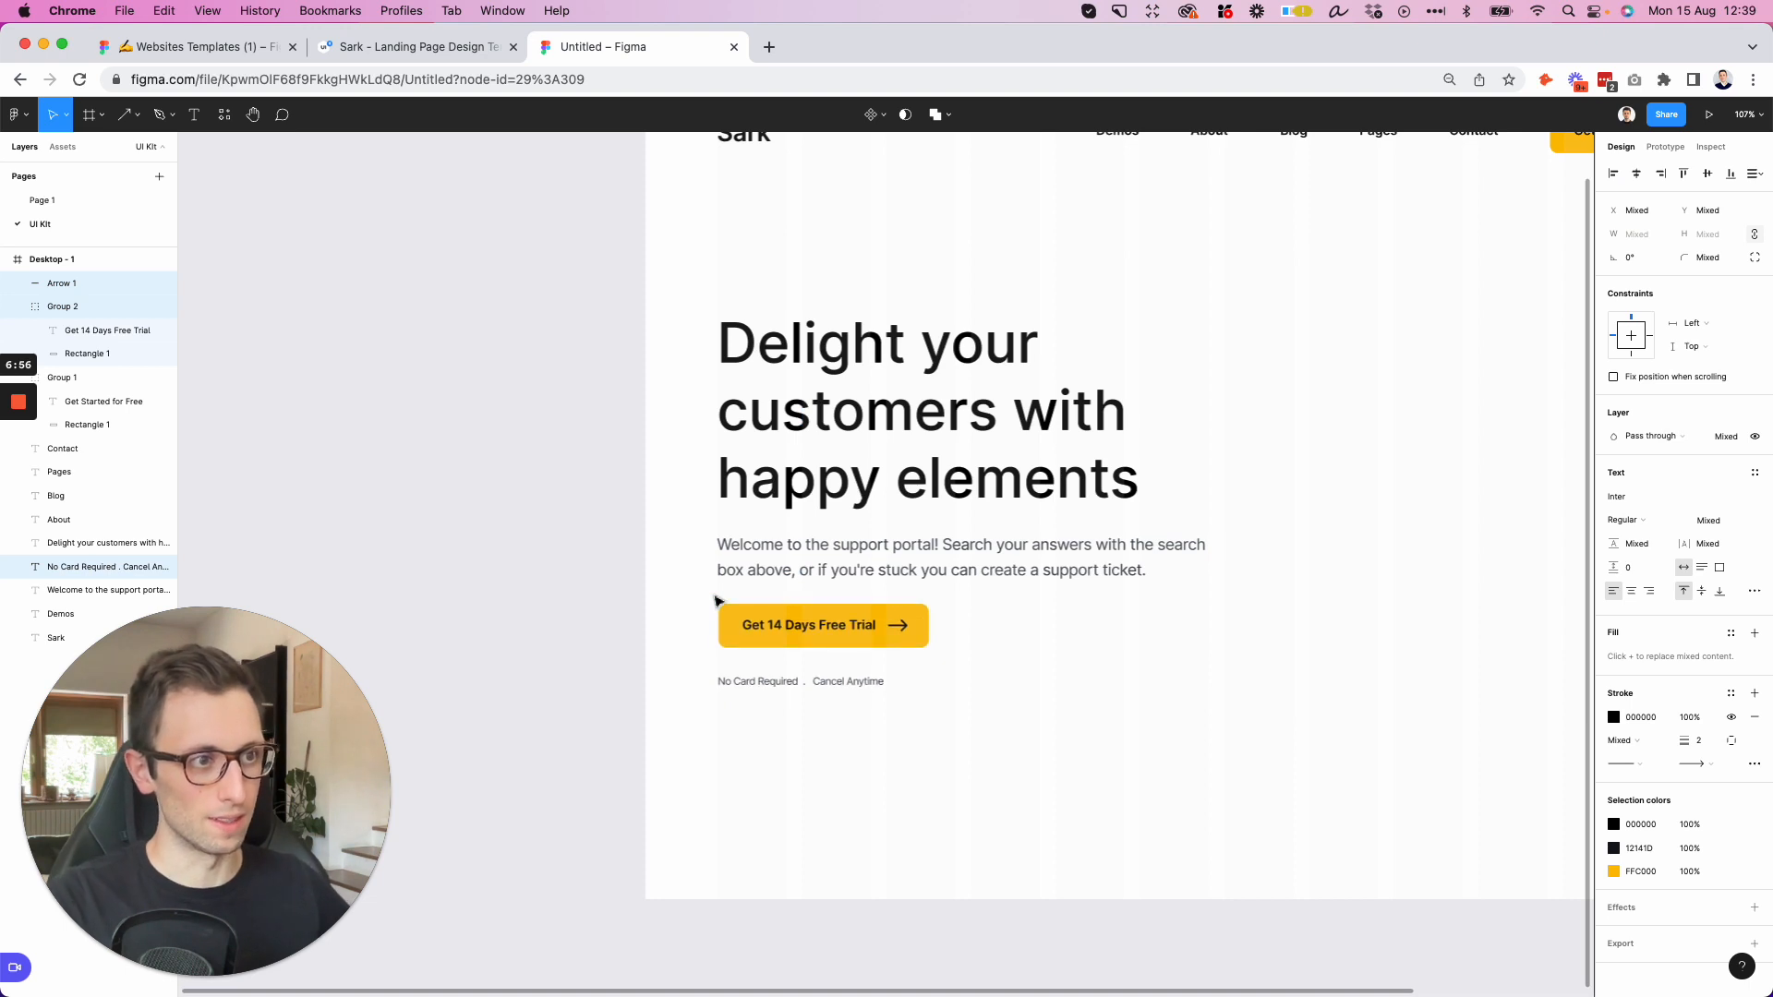
Increase the hero heading's font size to 74 and move the heading up to Y 262
left_click(919, 466)
scroll(919, 467, "up", 2)
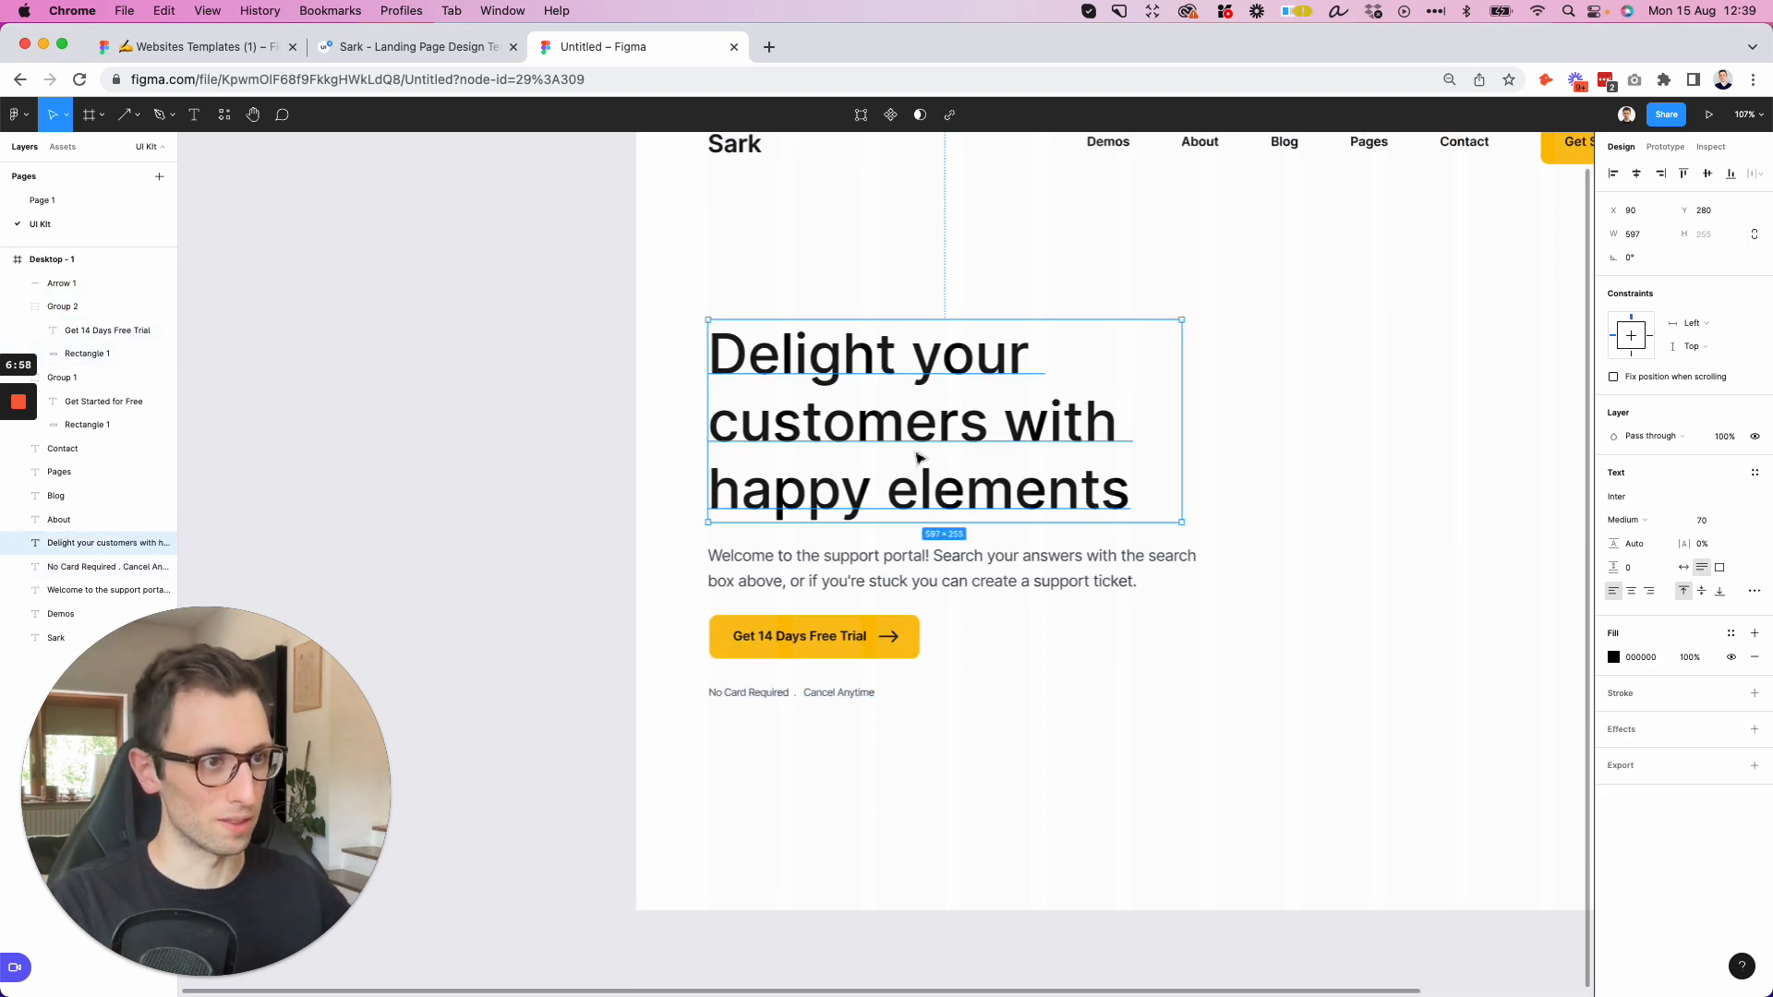
left_click(1724, 525)
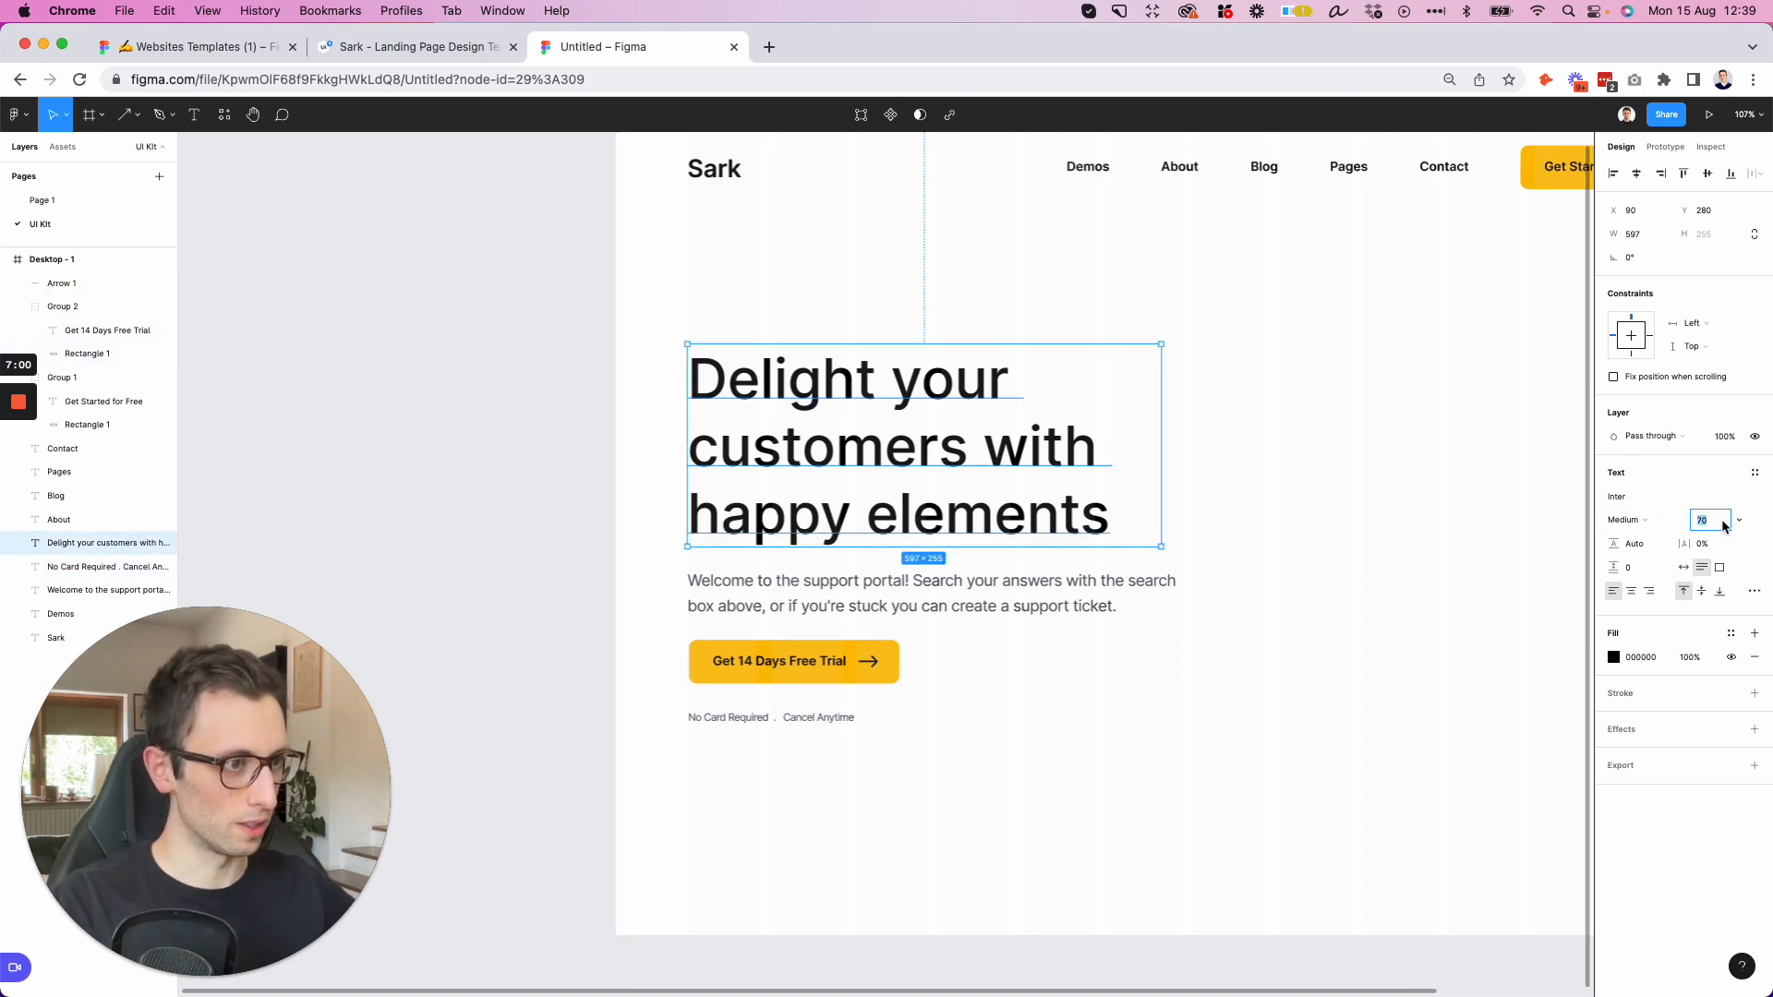
key("Up")
key("Up")
key("Up")
key("Up")
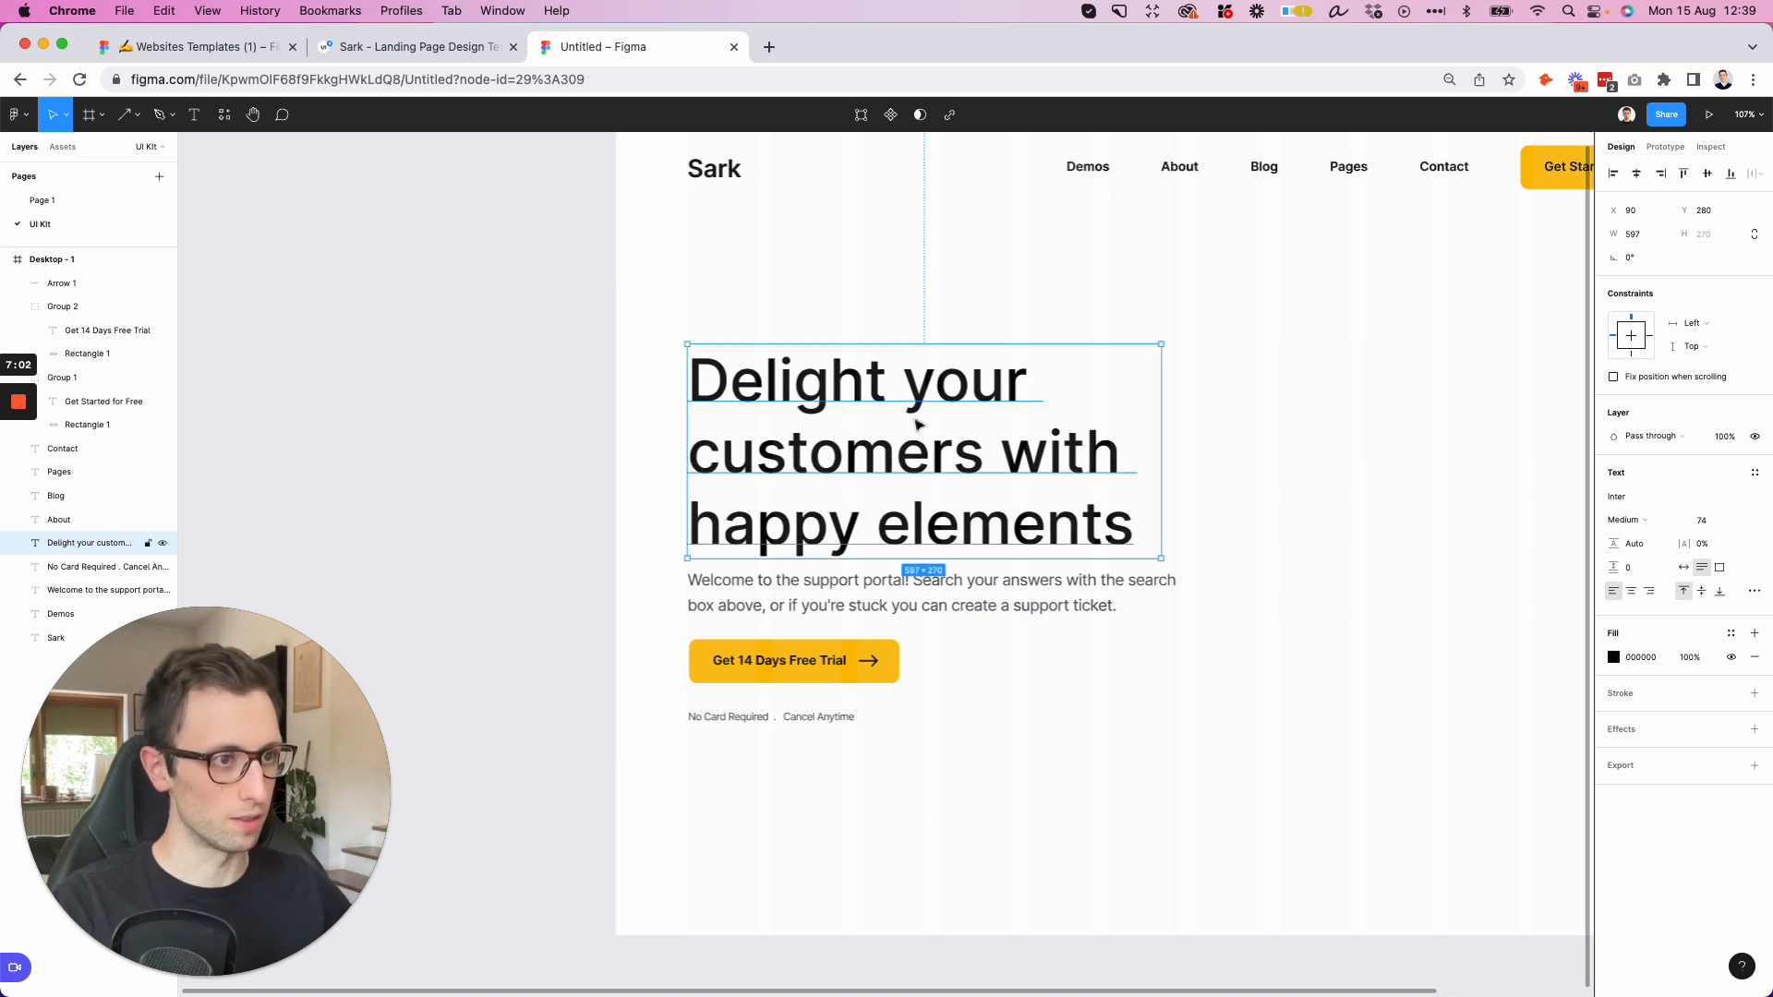
left_click_drag(922, 455, 914, 441)
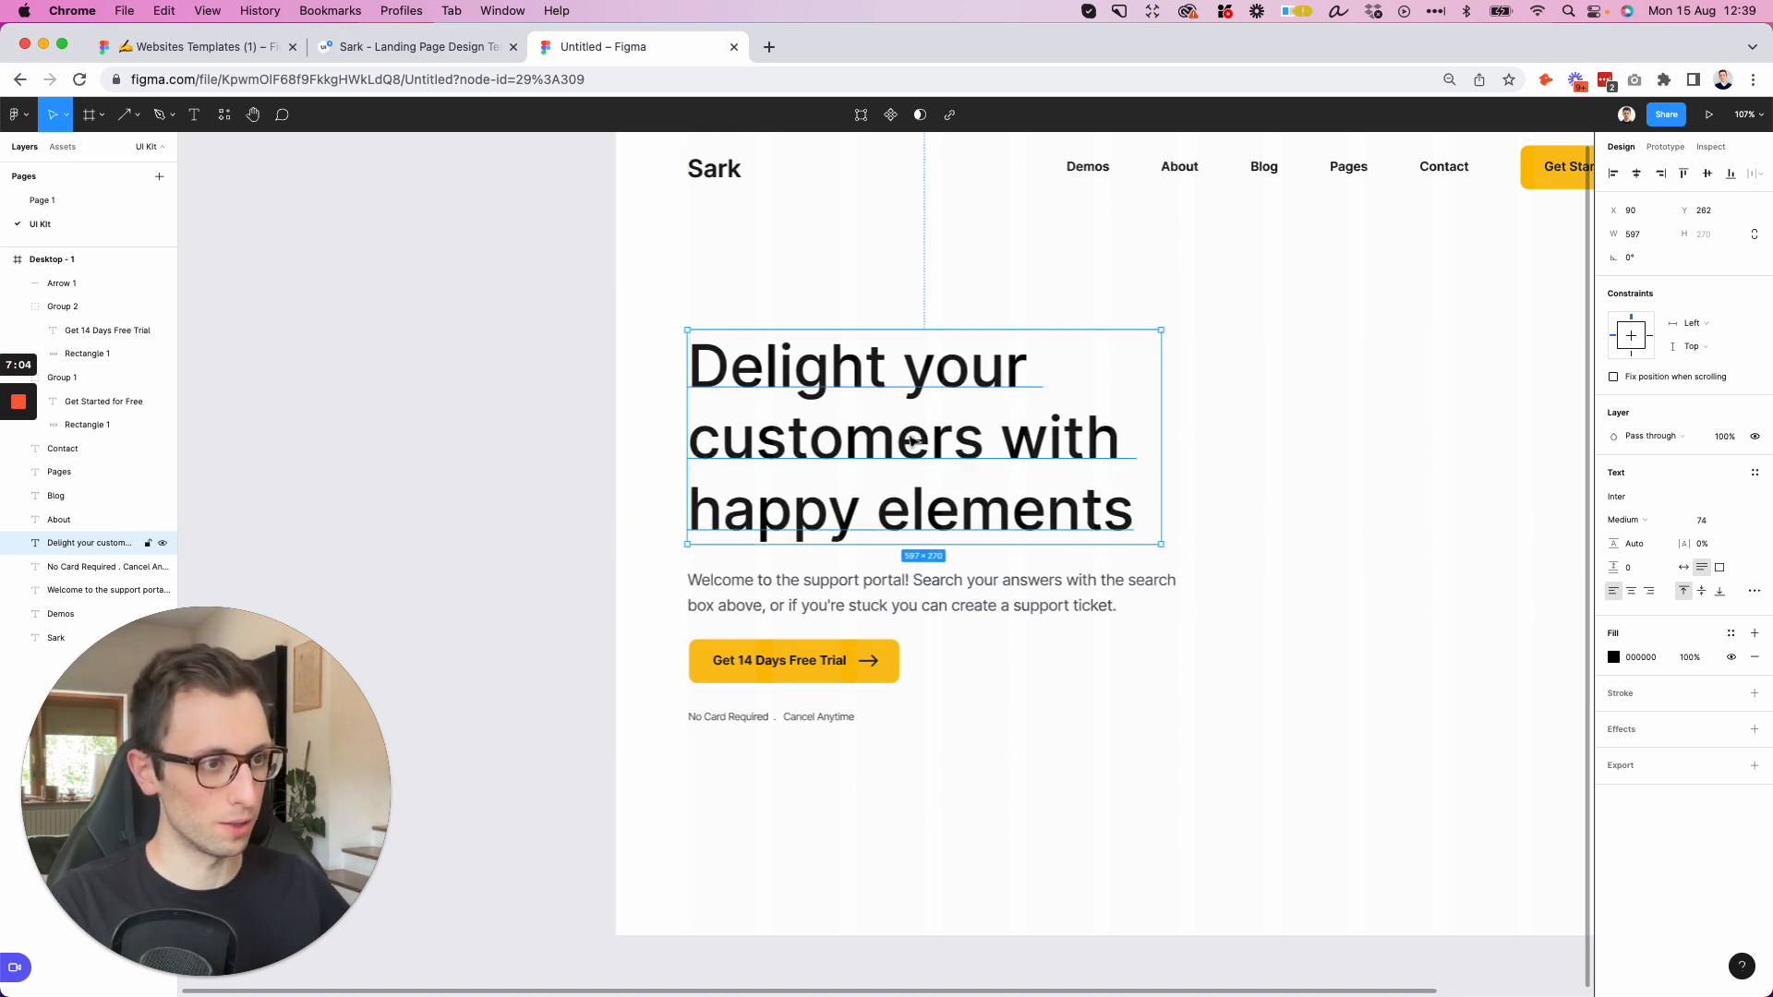
Nudge the hero button, its arrow and the note down together to widen the gap below the intro paragraph
left_click_drag(652, 647, 945, 795)
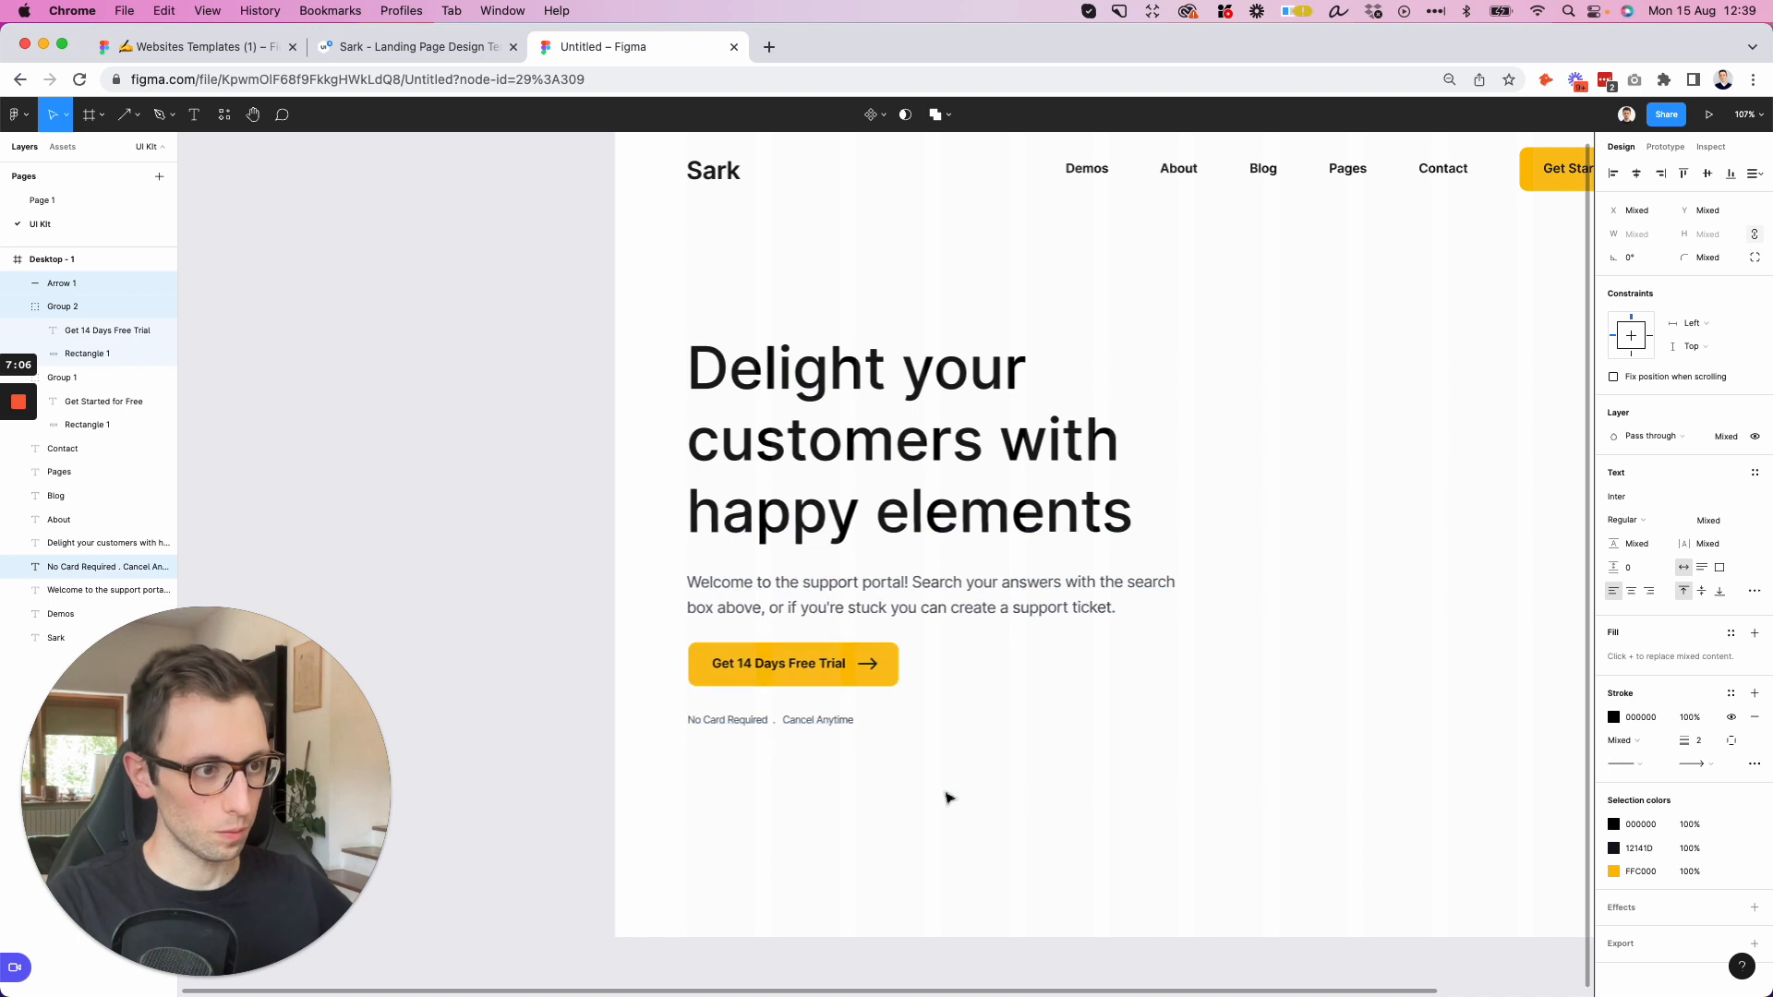
key("Down")
key("Down")
key("Down")
key("Down")
key("Down")
key("Down")
key("Down")
key("Down")
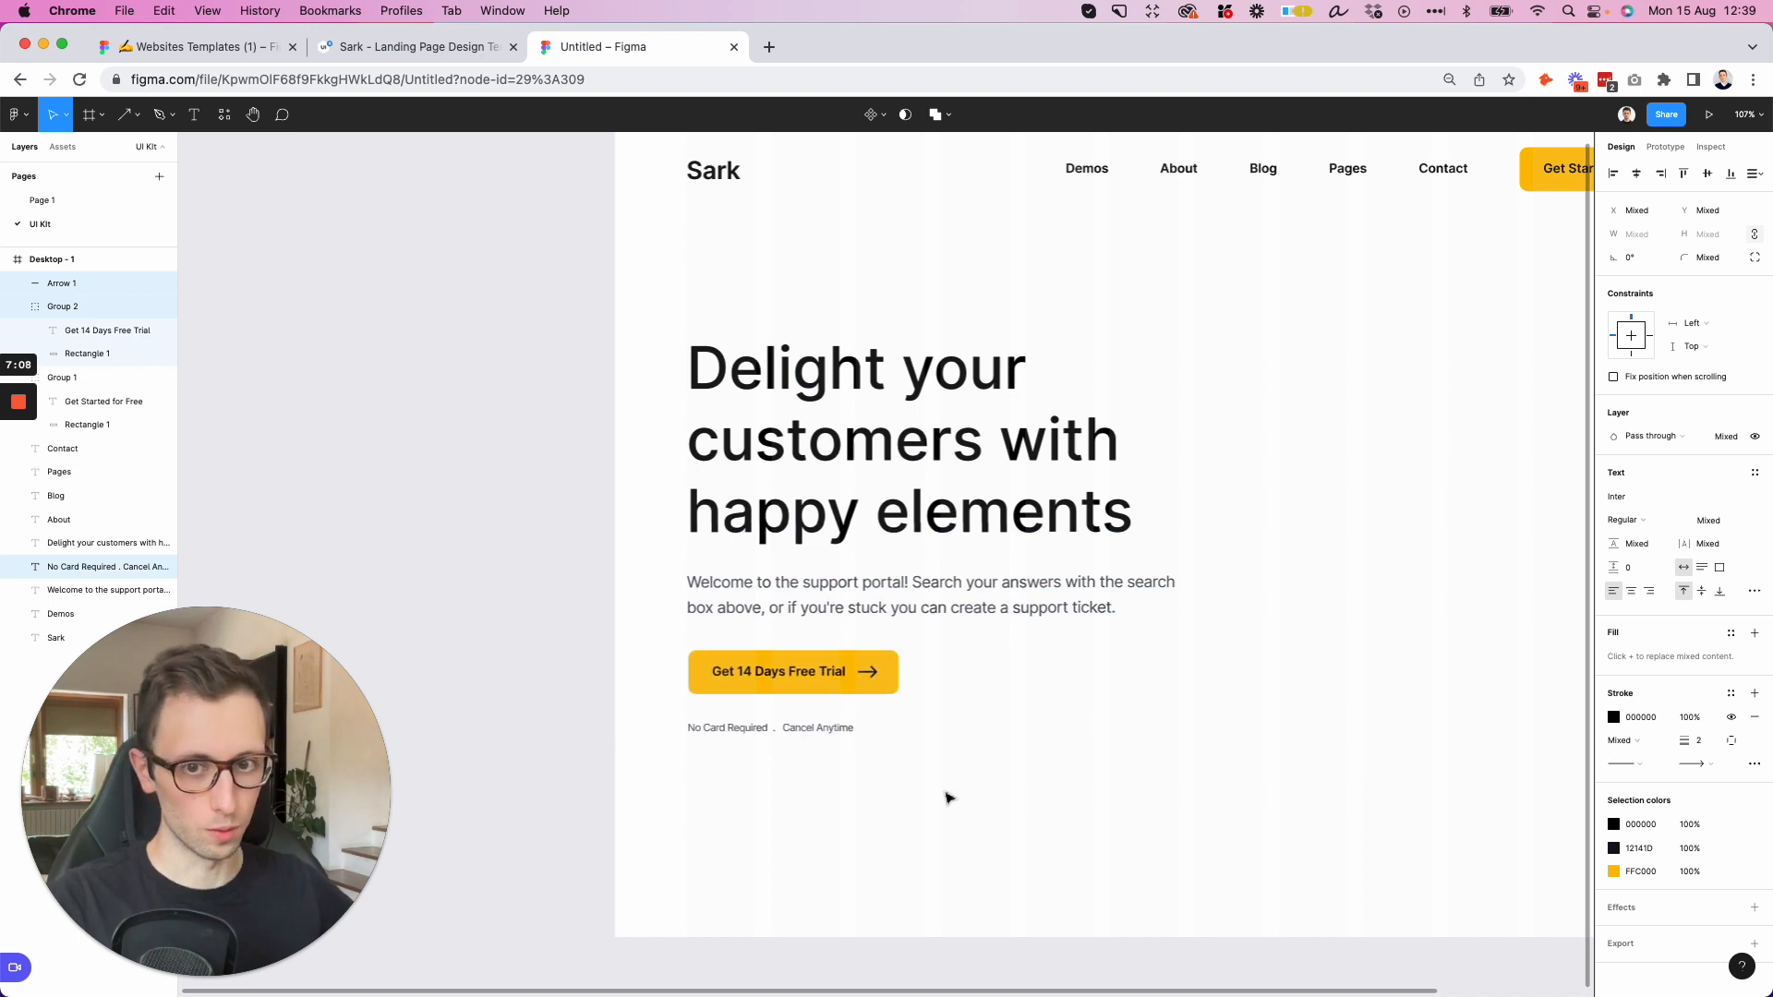
left_click(533, 608)
Draw a 1440 × 1024 rectangle covering the whole desktop frame
scroll(535, 610, "down", 2)
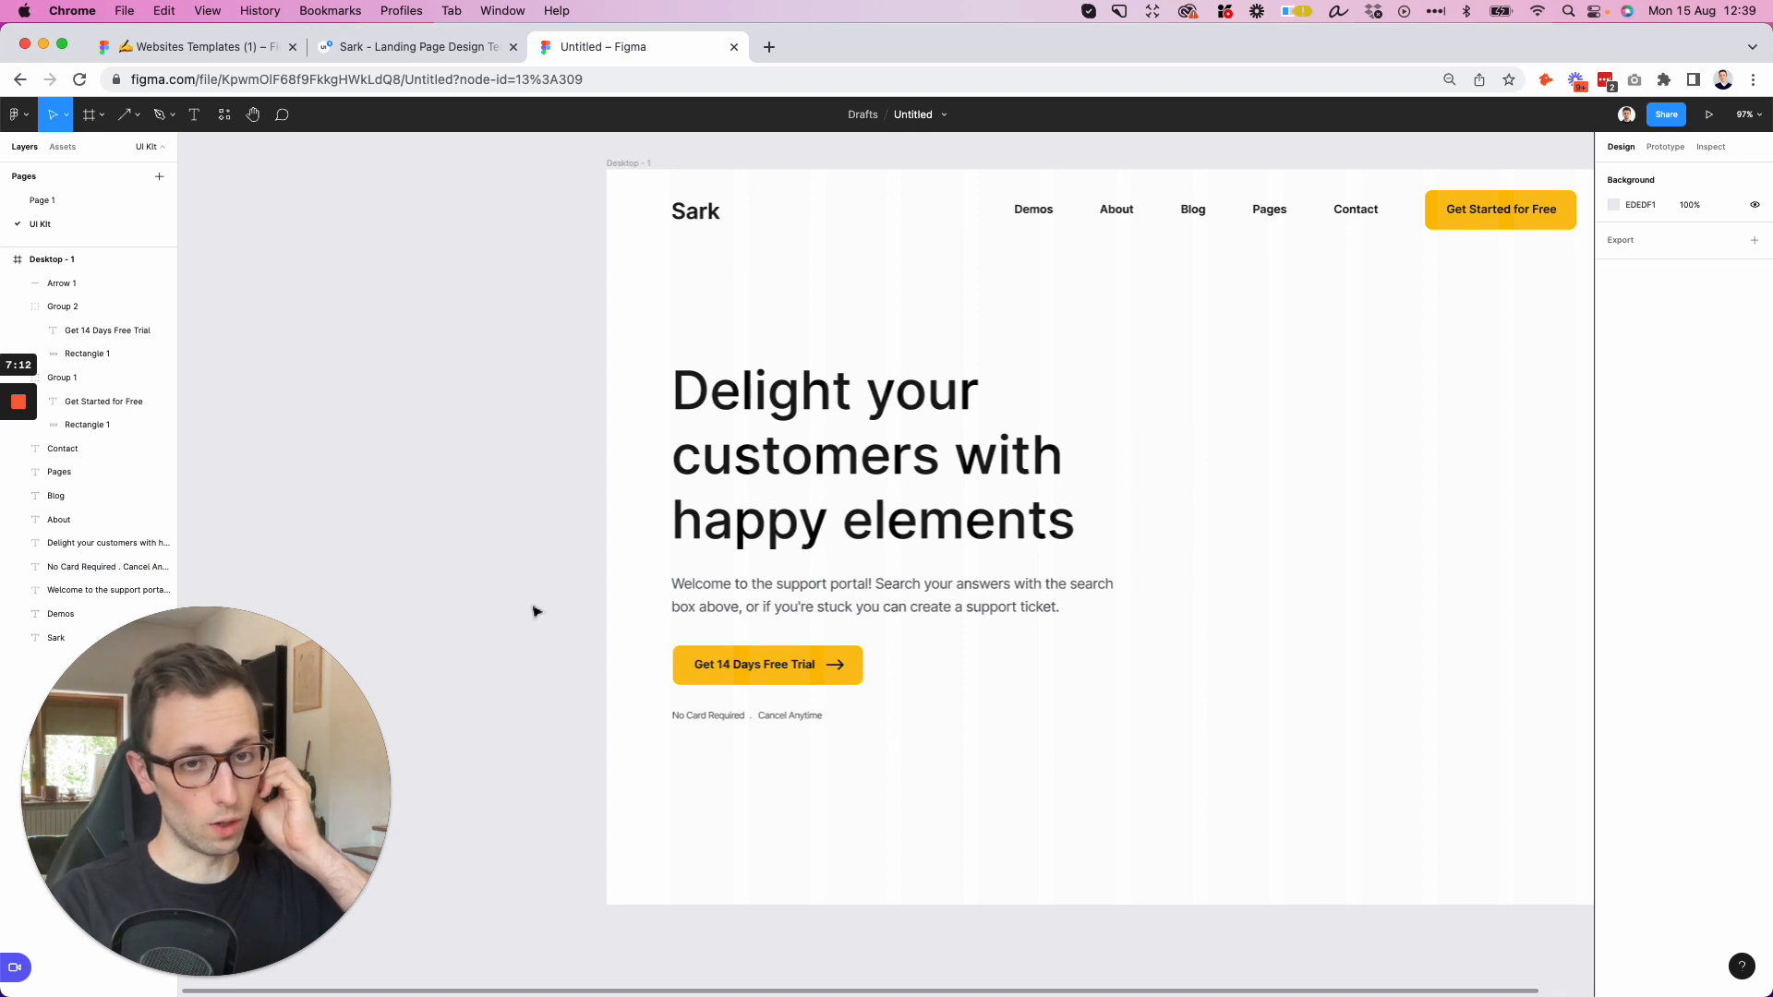
scroll(534, 612, "right", 5)
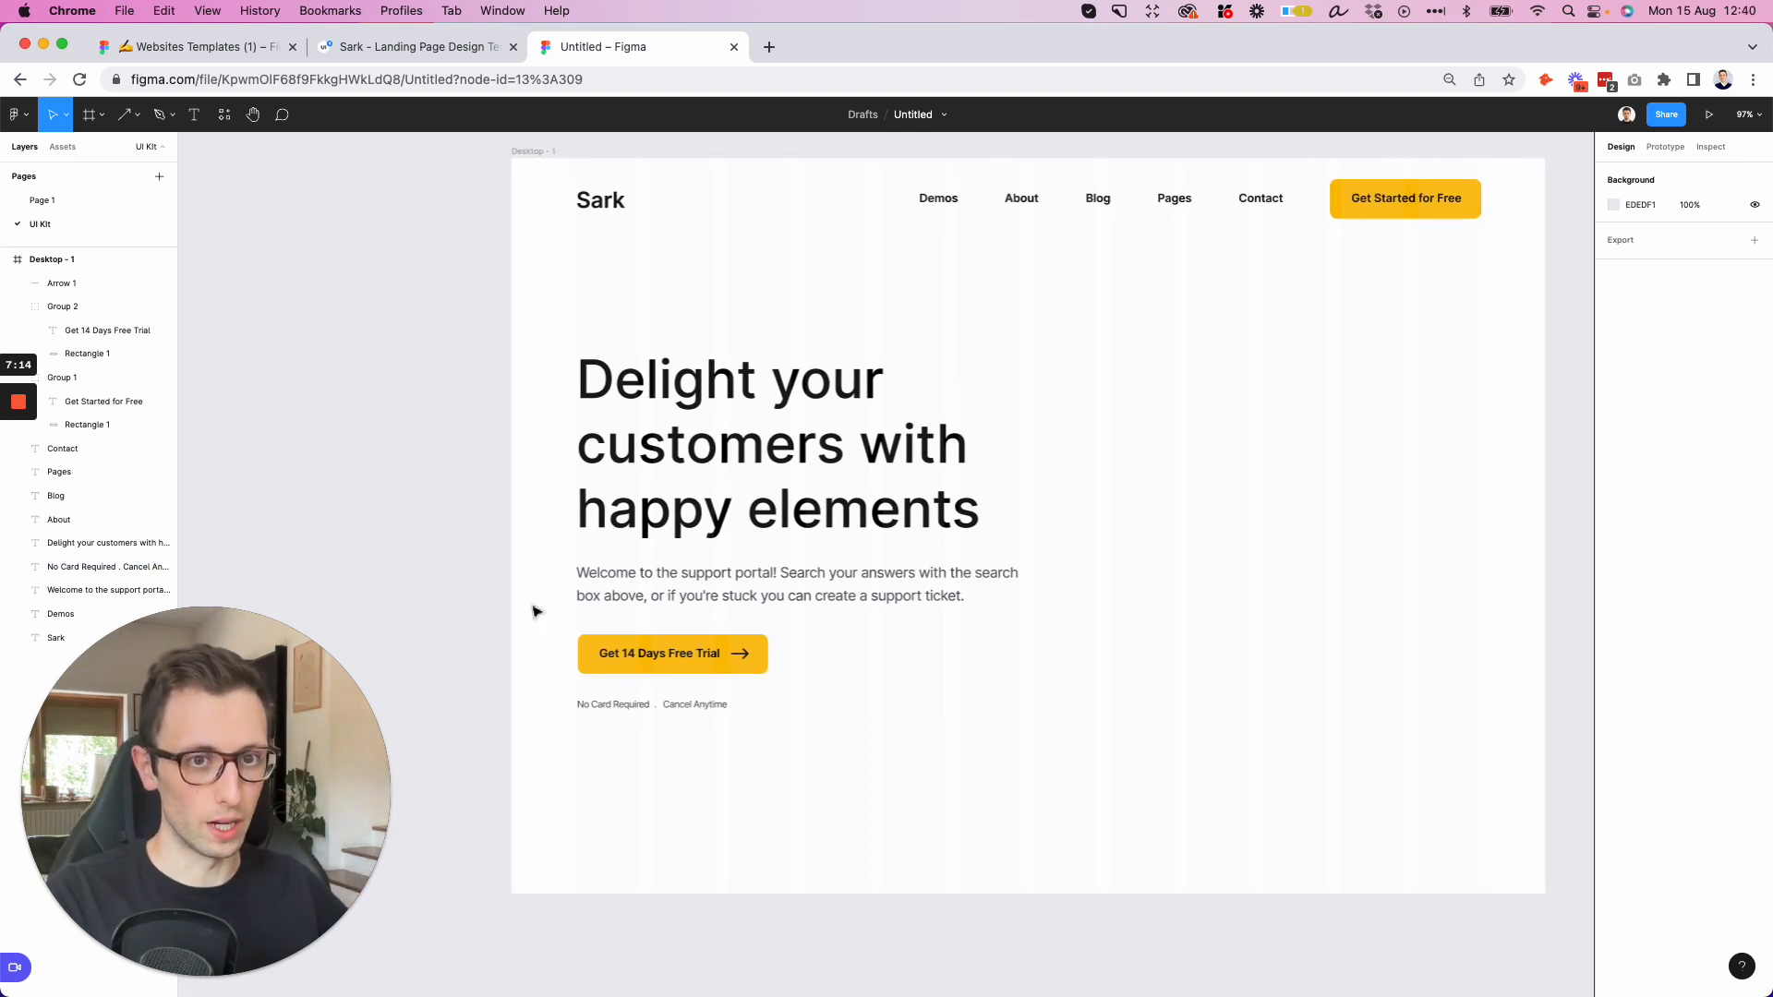
scroll(536, 611, "down", 2)
key("r")
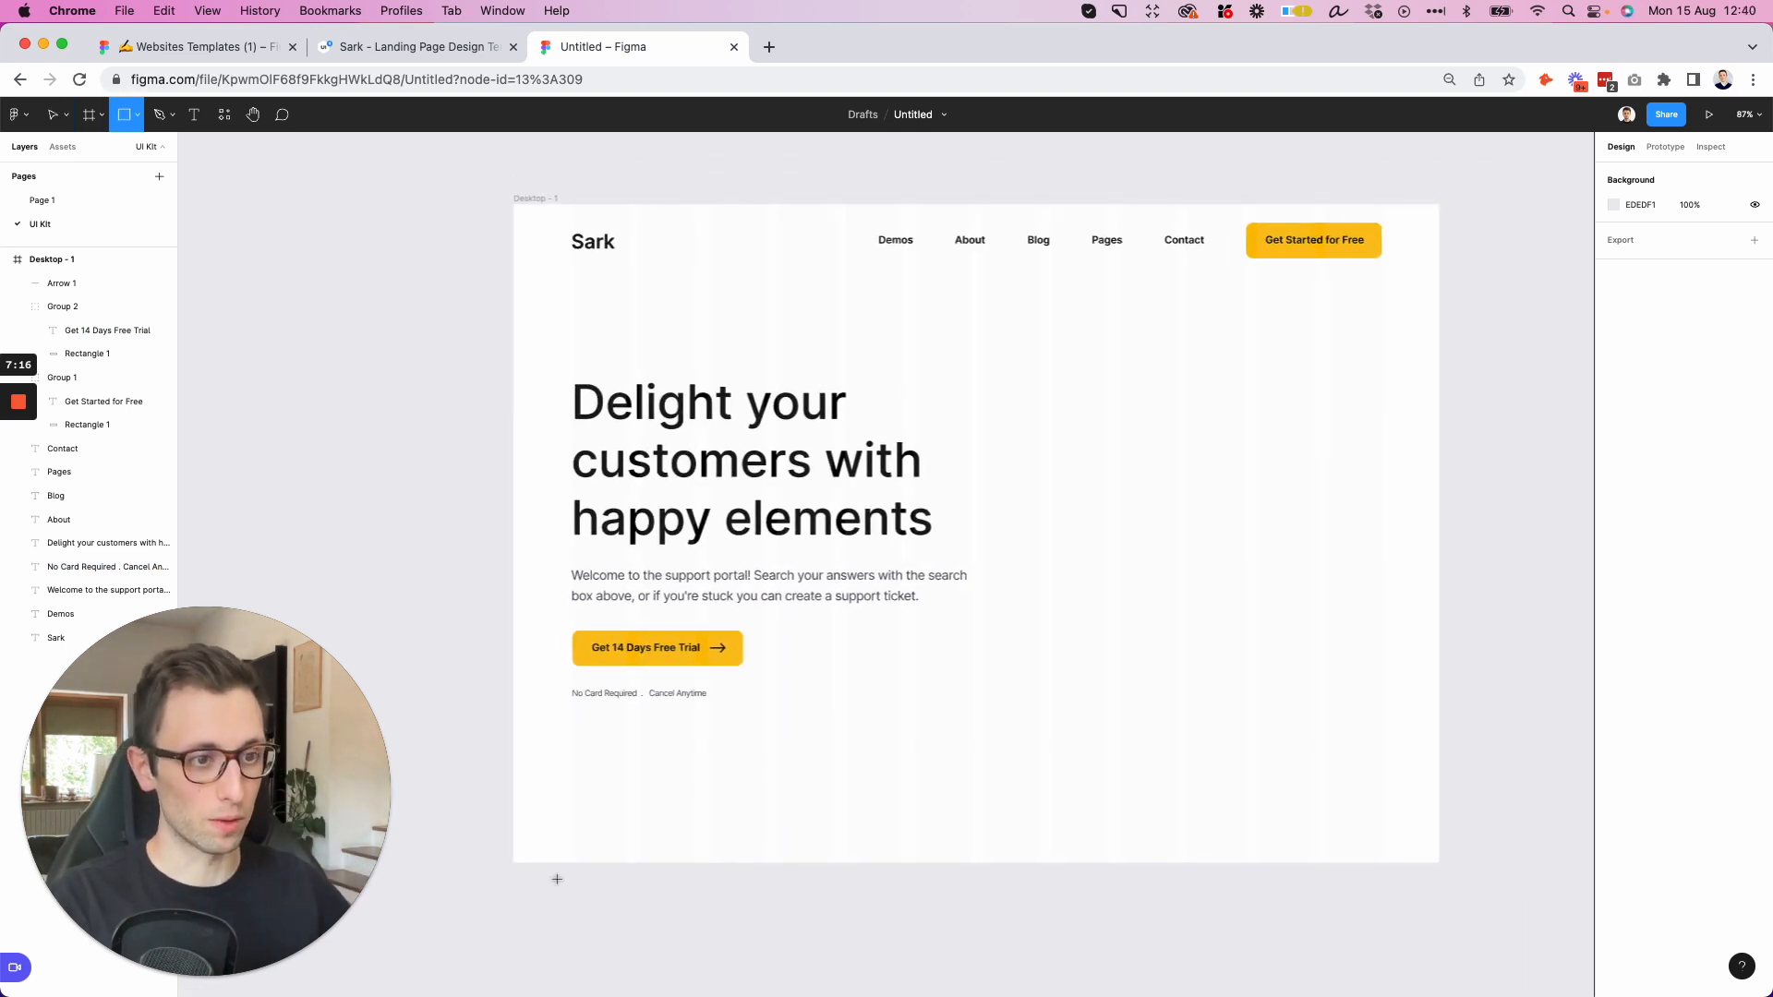
left_click_drag(521, 858, 1438, 206)
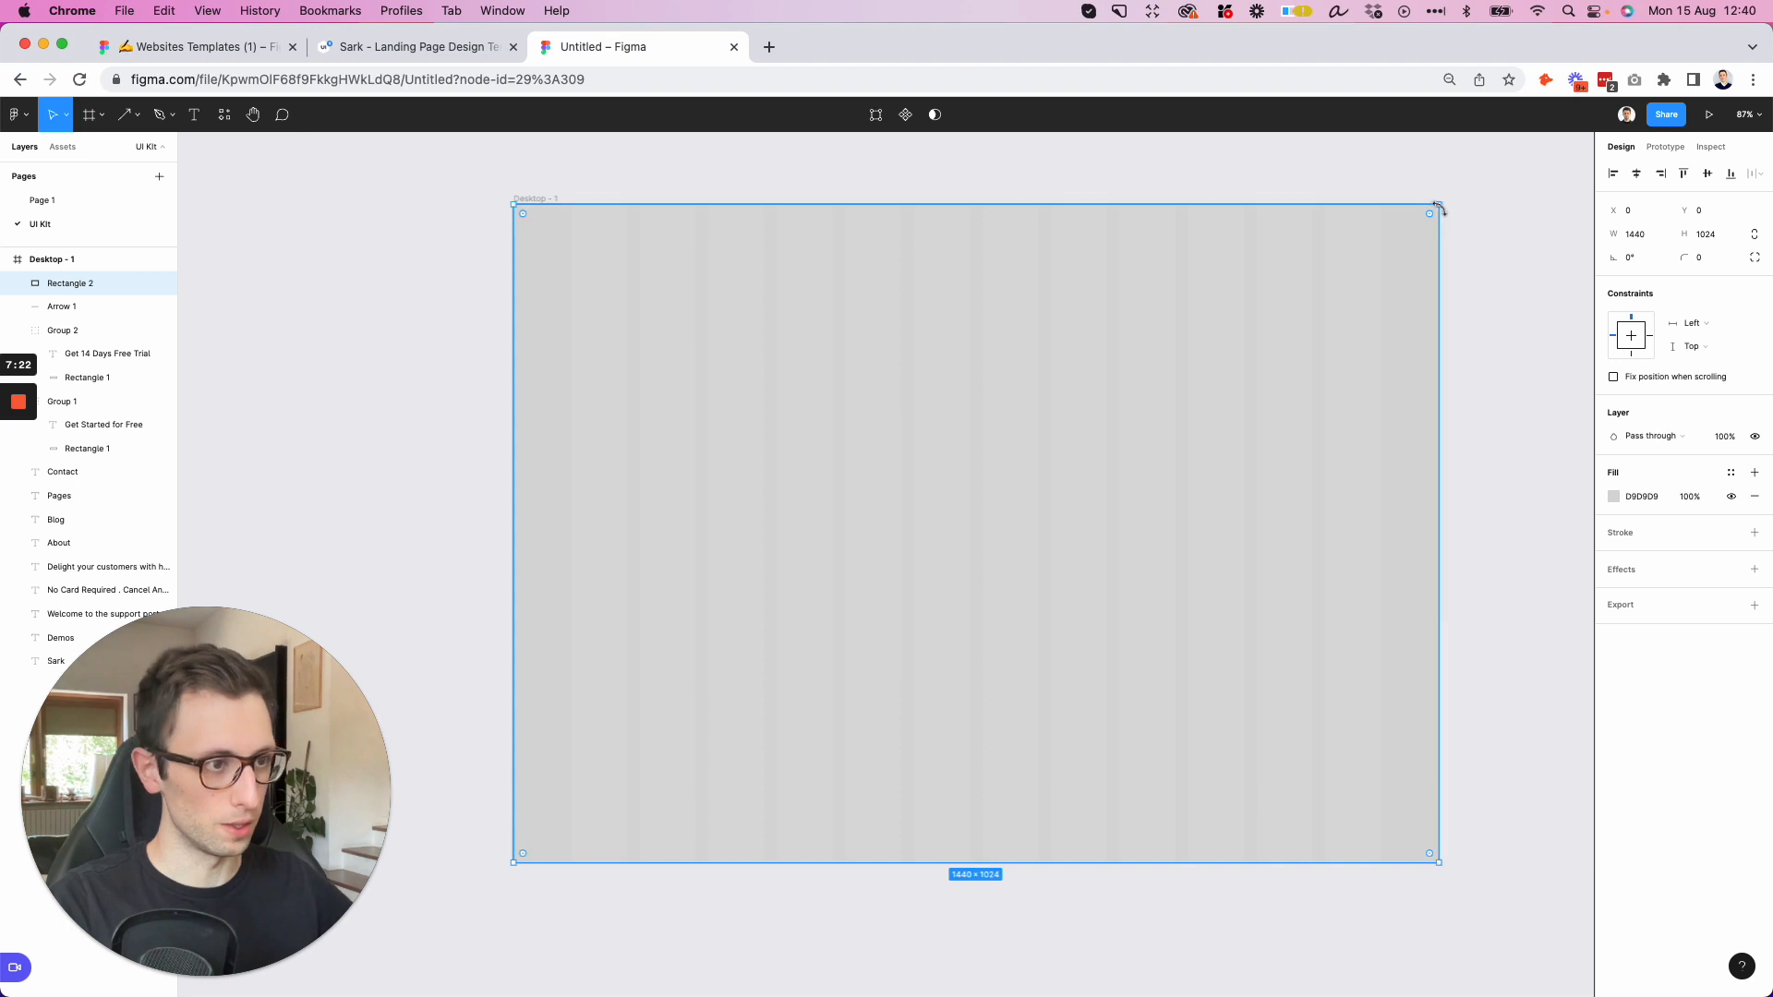
Send the full-frame rectangle behind all the page content and fit its height to 1024 px
key("super+bracketleft")
key("super+bracketleft")
key("super+bracketleft")
key("super+bracketleft")
key("super+bracketleft")
key("super+bracketleft")
key("super+bracketleft")
key("super+bracketleft")
key("super+bracketleft")
key("super+bracketleft")
key("super+bracketleft")
key("super+bracketleft")
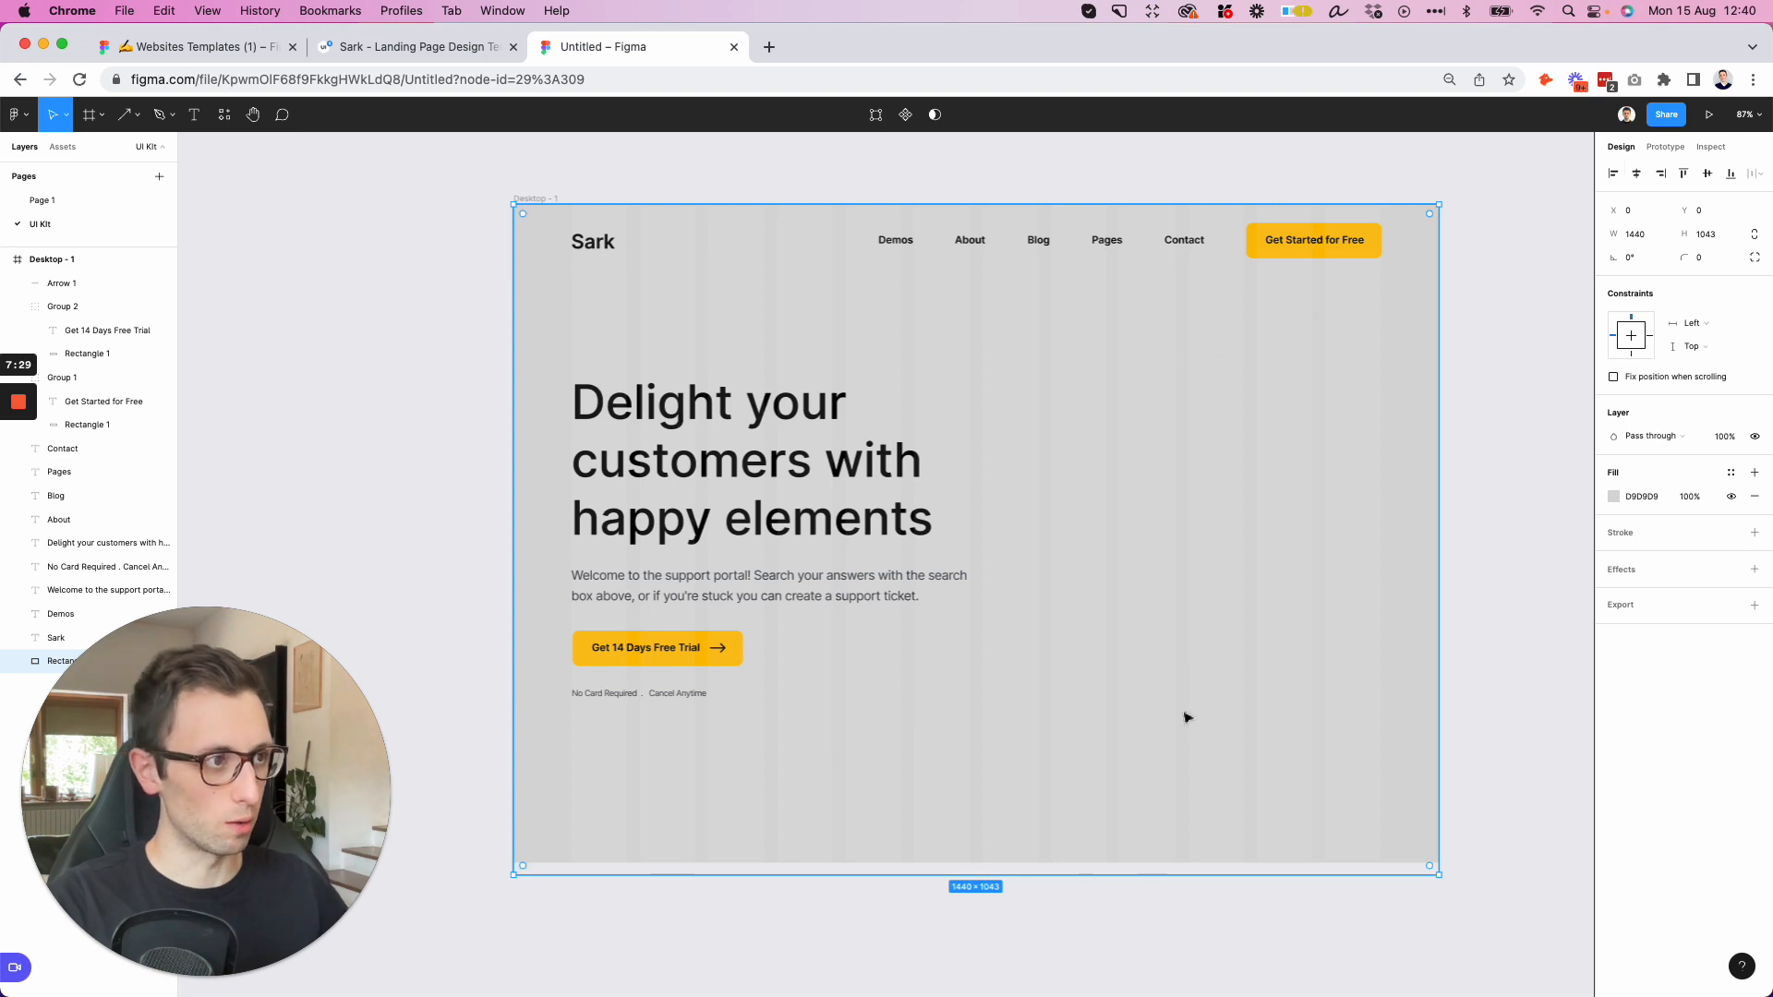
left_click_drag(1154, 873, 1153, 862)
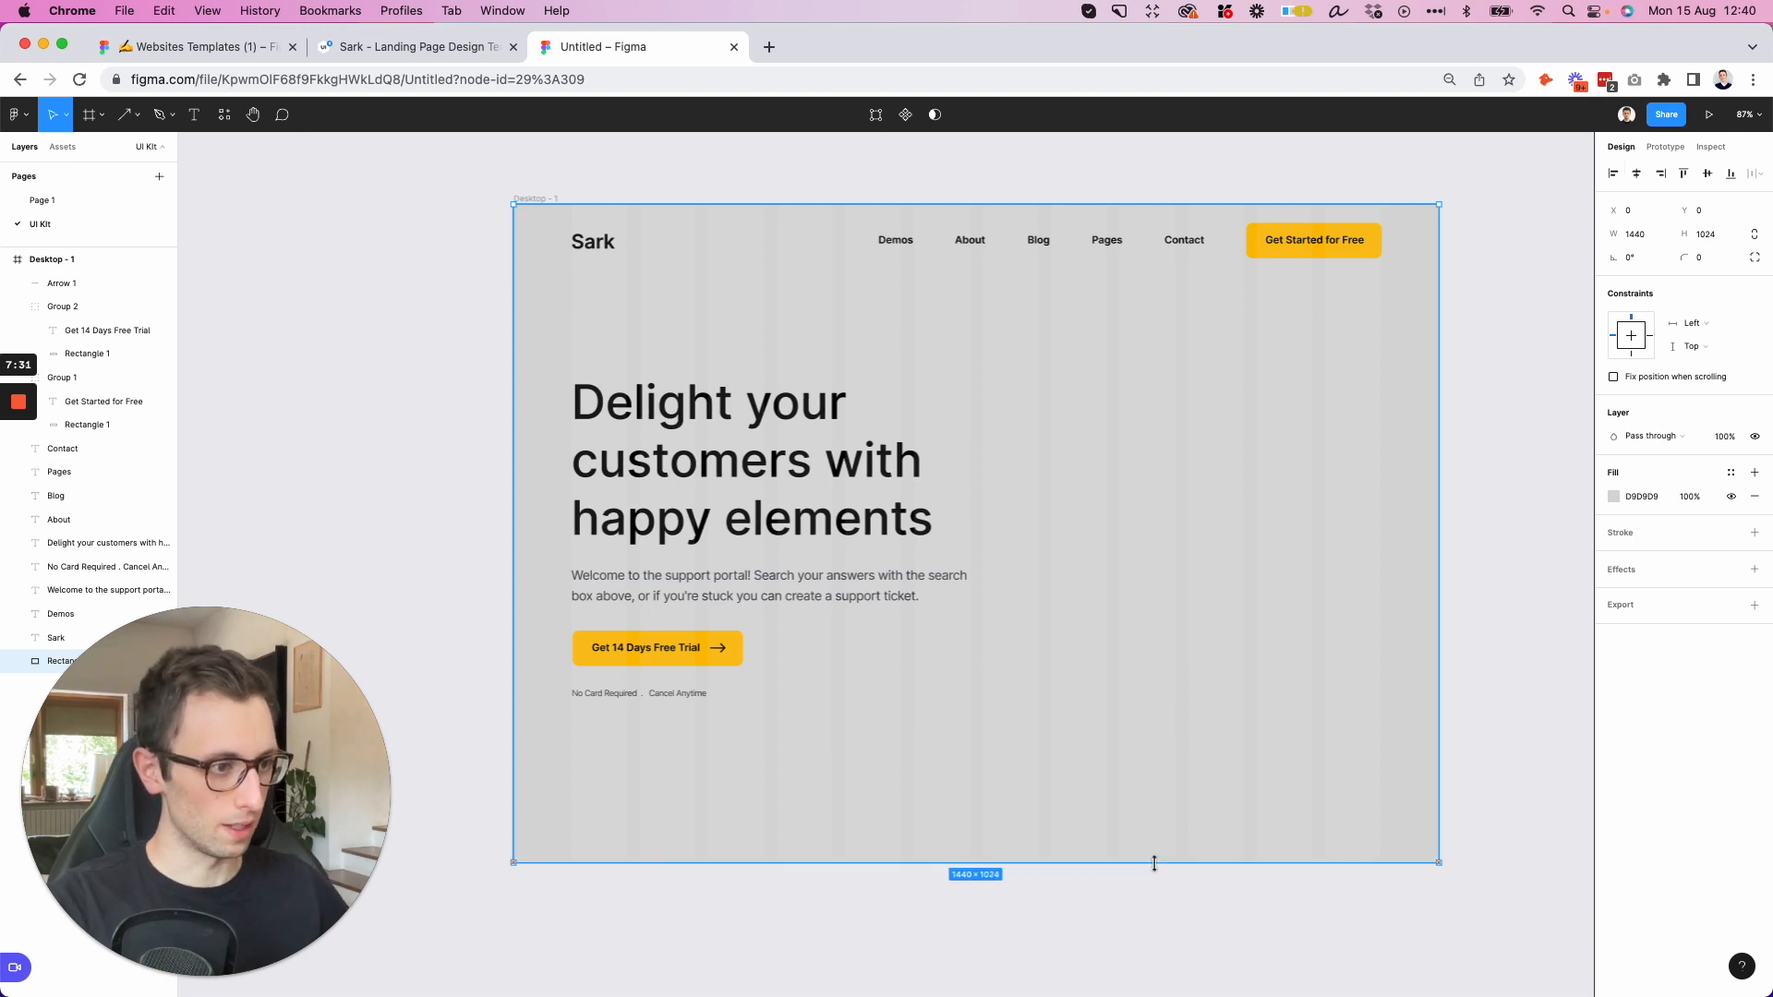
Change the background rectangle's fill to a linear gradient running from transparent at the top to grey at the bottom
left_click(1614, 497)
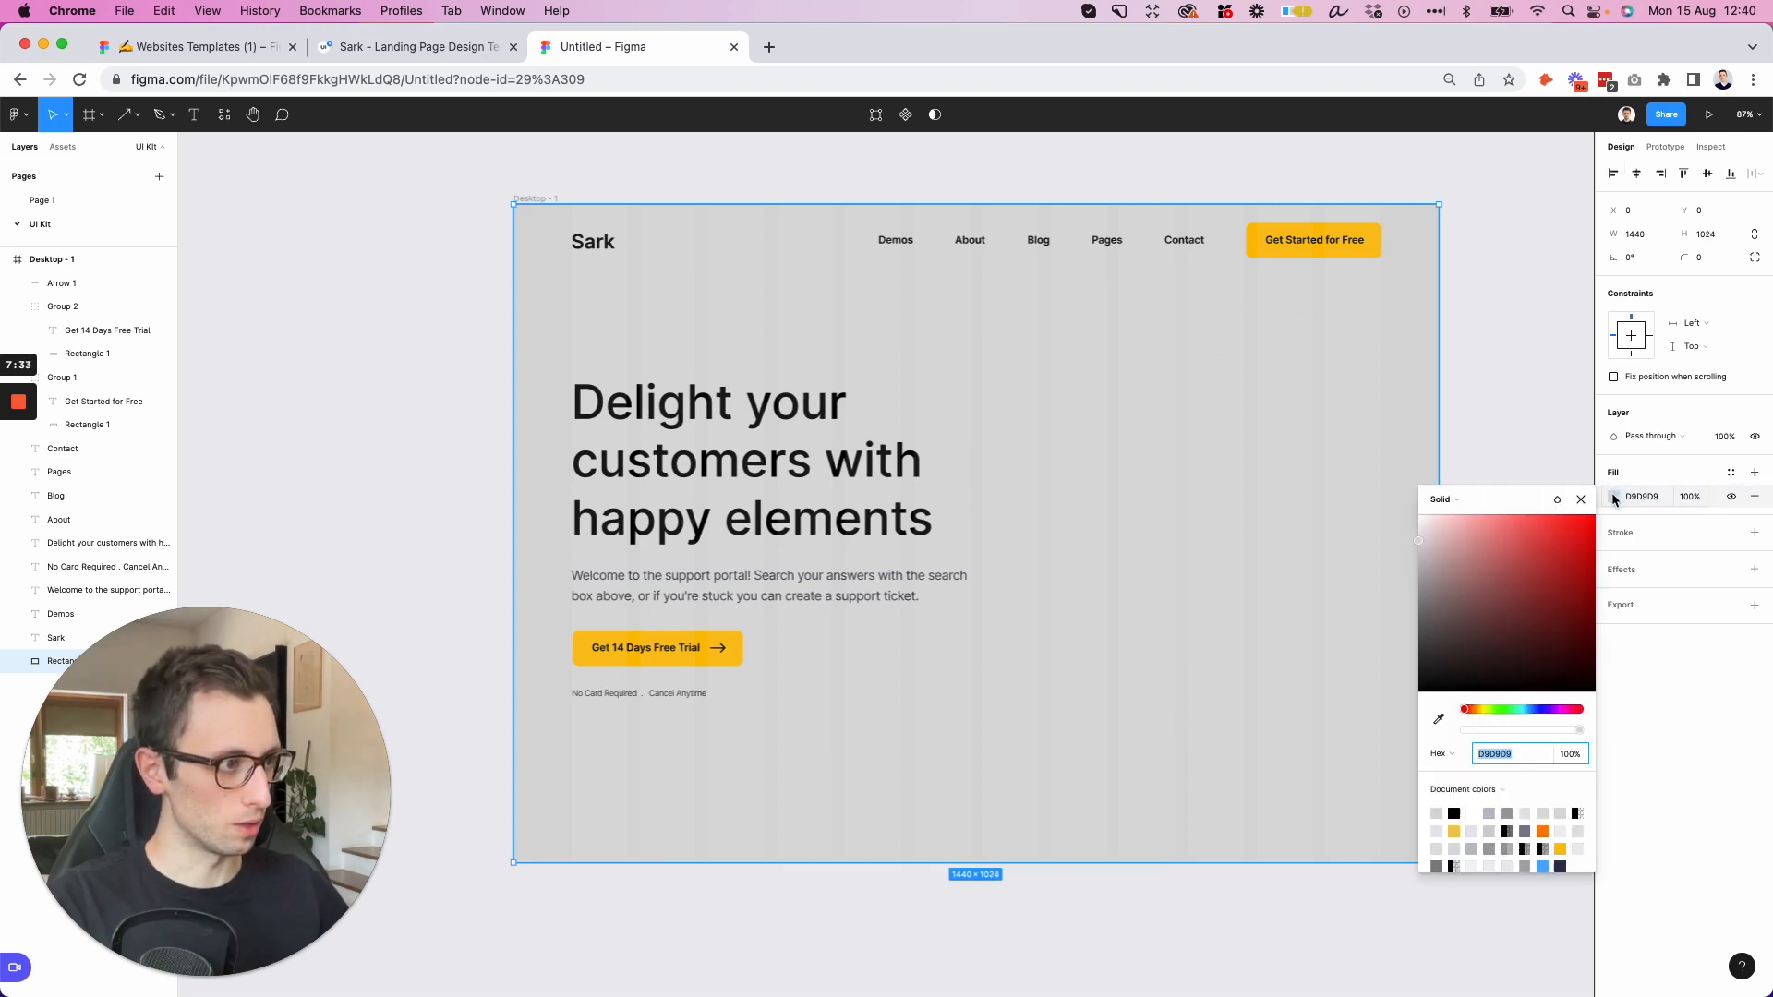
left_click(1464, 500)
left_click(1464, 518)
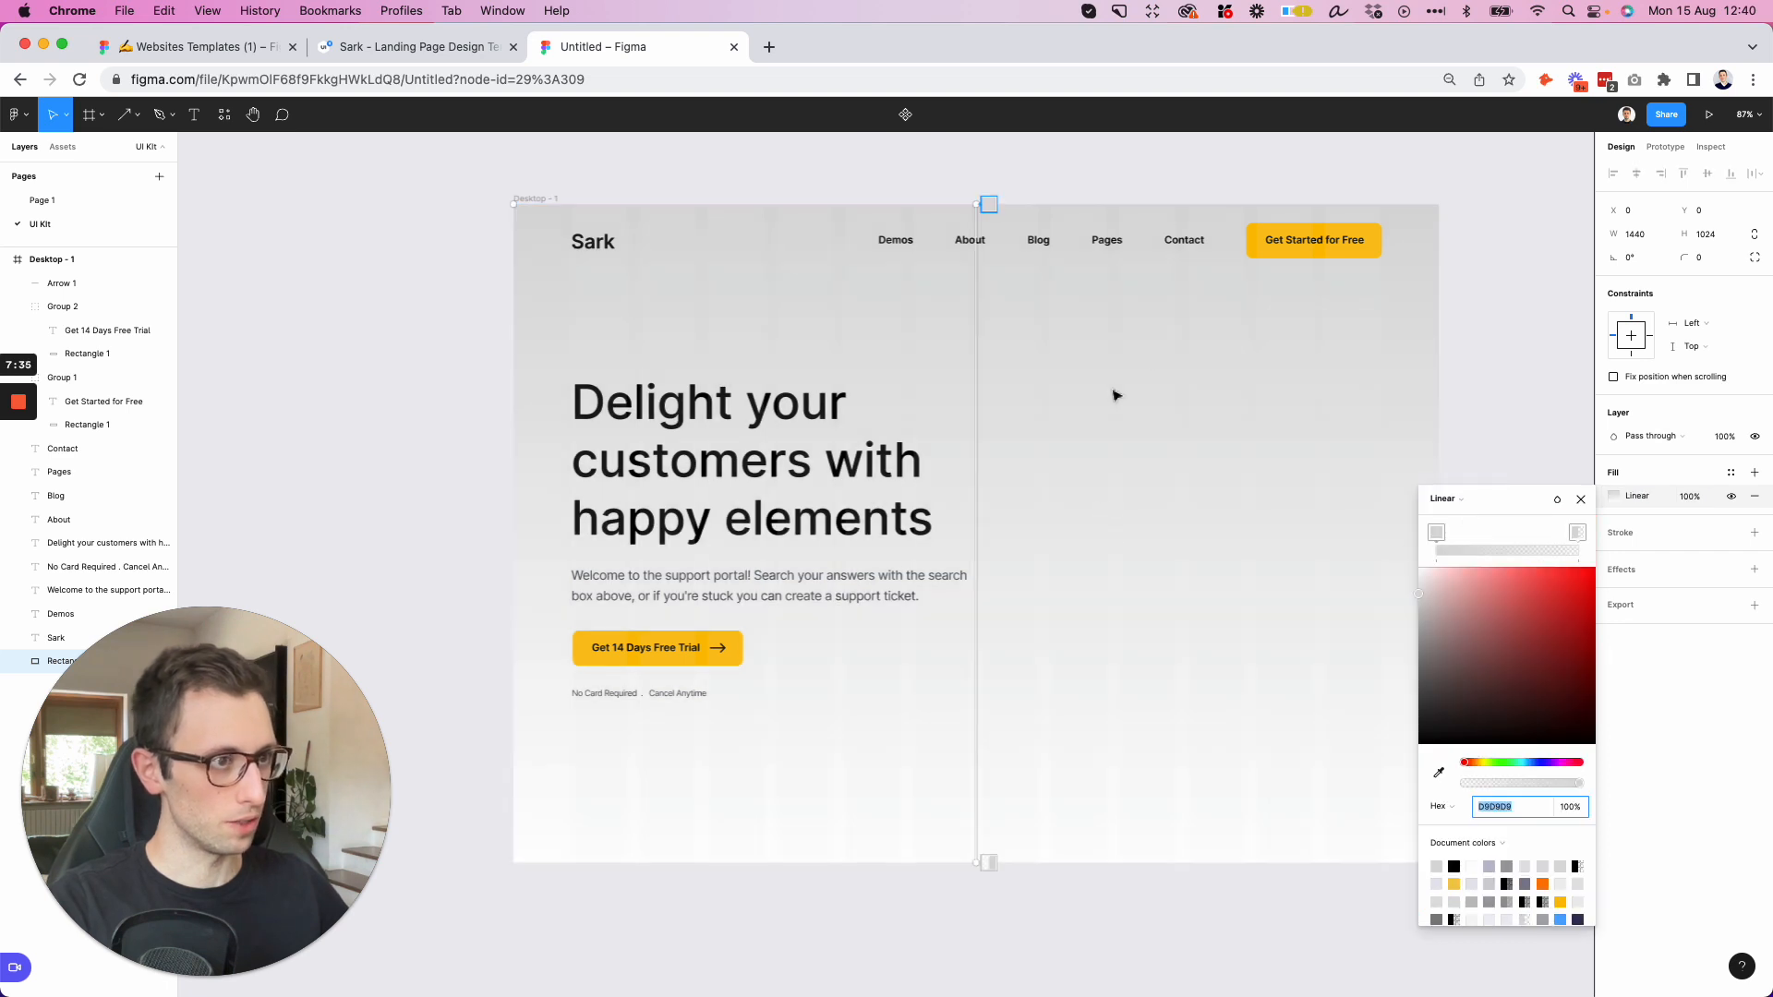
left_click_drag(1437, 529, 1347, 531)
left_click_drag(1545, 531, 1577, 531)
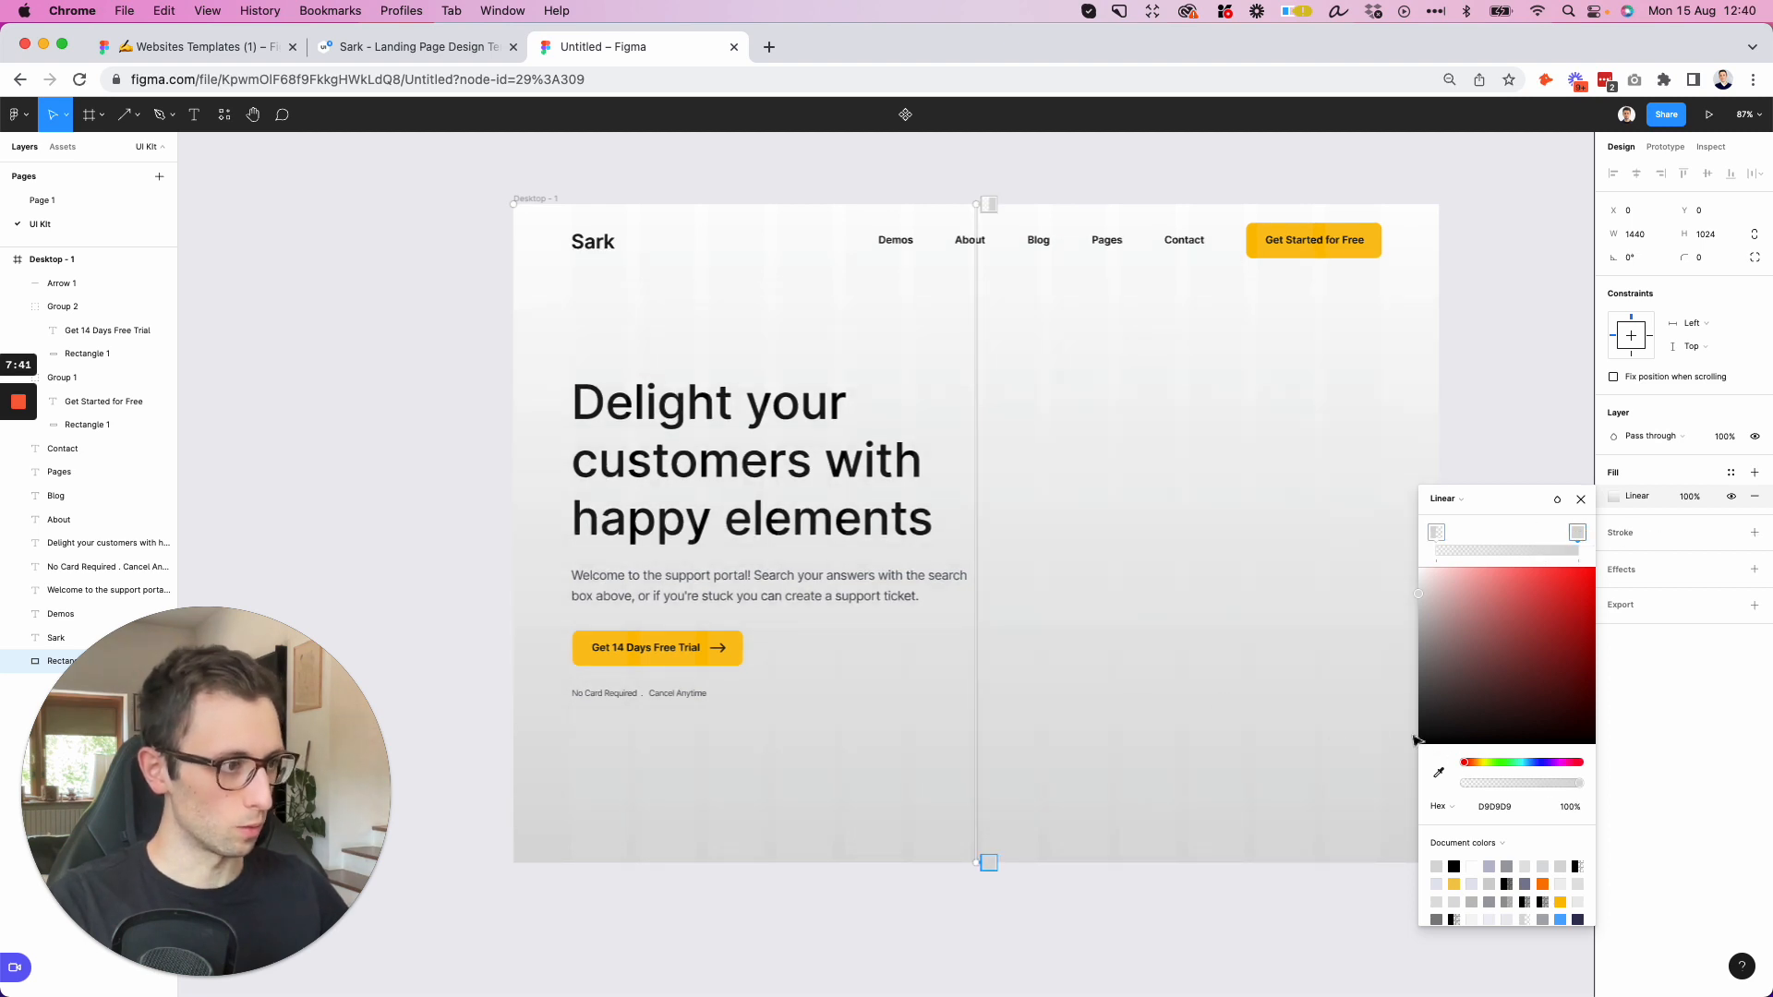
Recolour the background gradient to EDF0FF at both stops, with the top stop at 0% opacity
left_click_drag(1529, 763, 1538, 764)
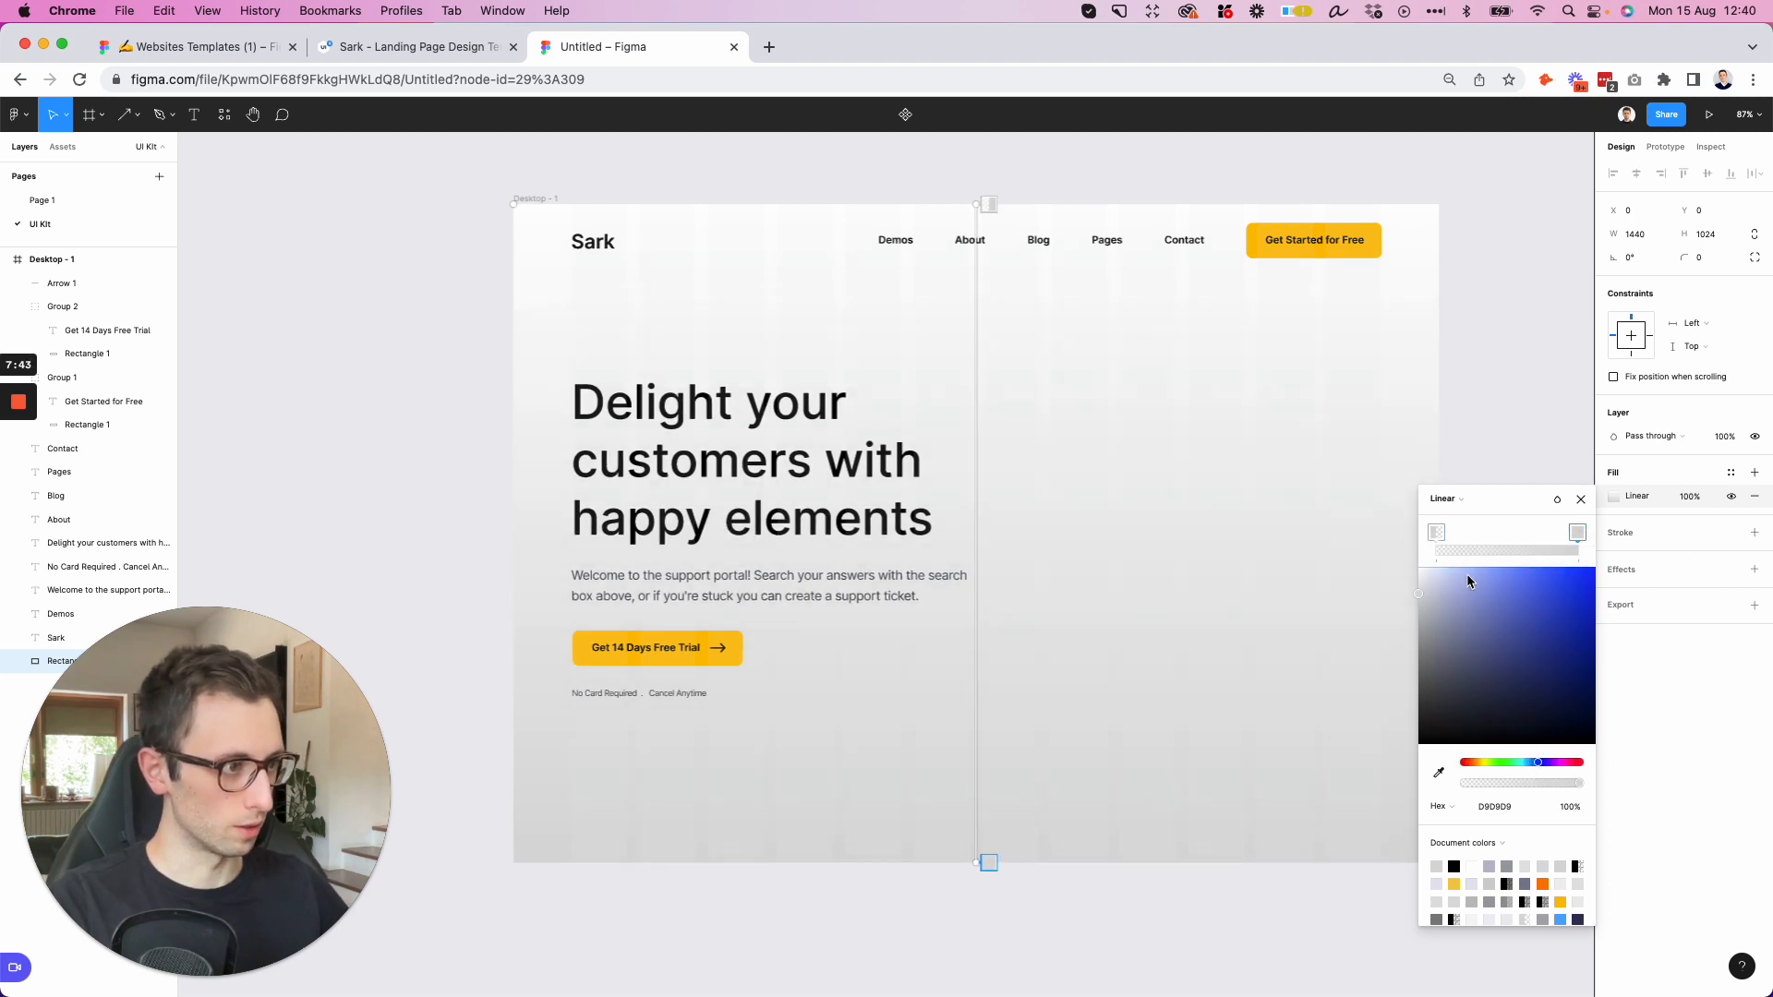
left_click_drag(1448, 573, 1430, 567)
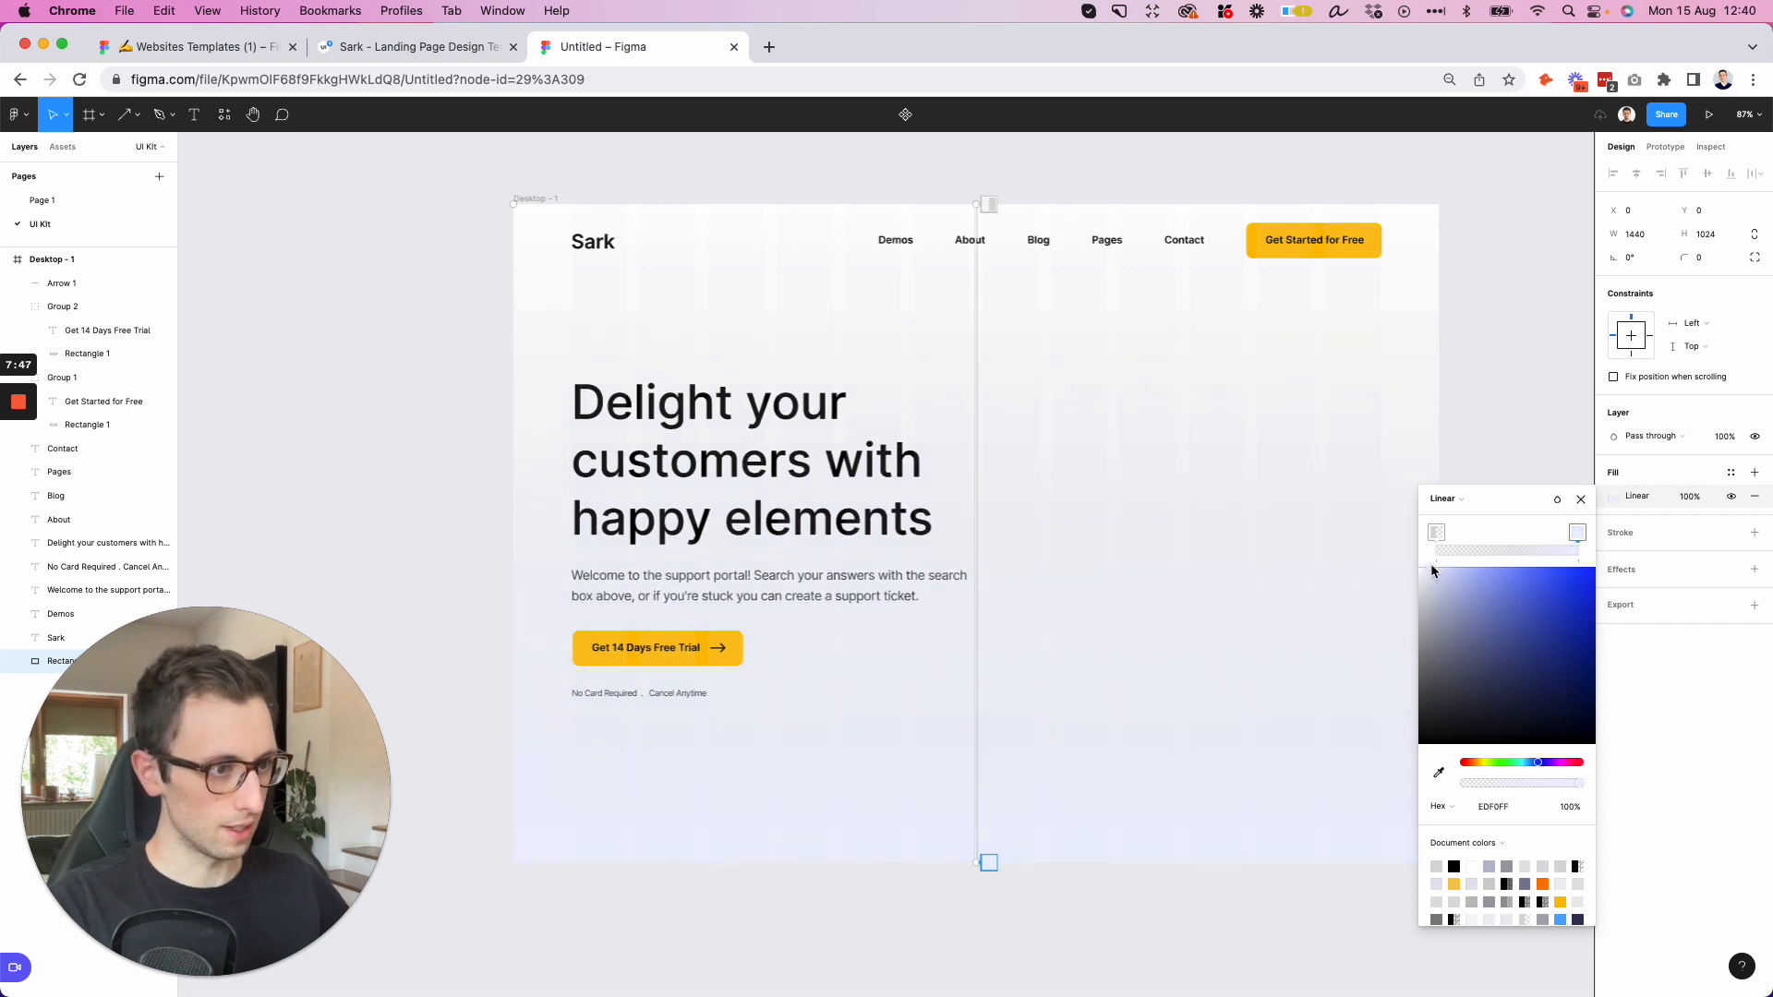
left_click(1435, 534)
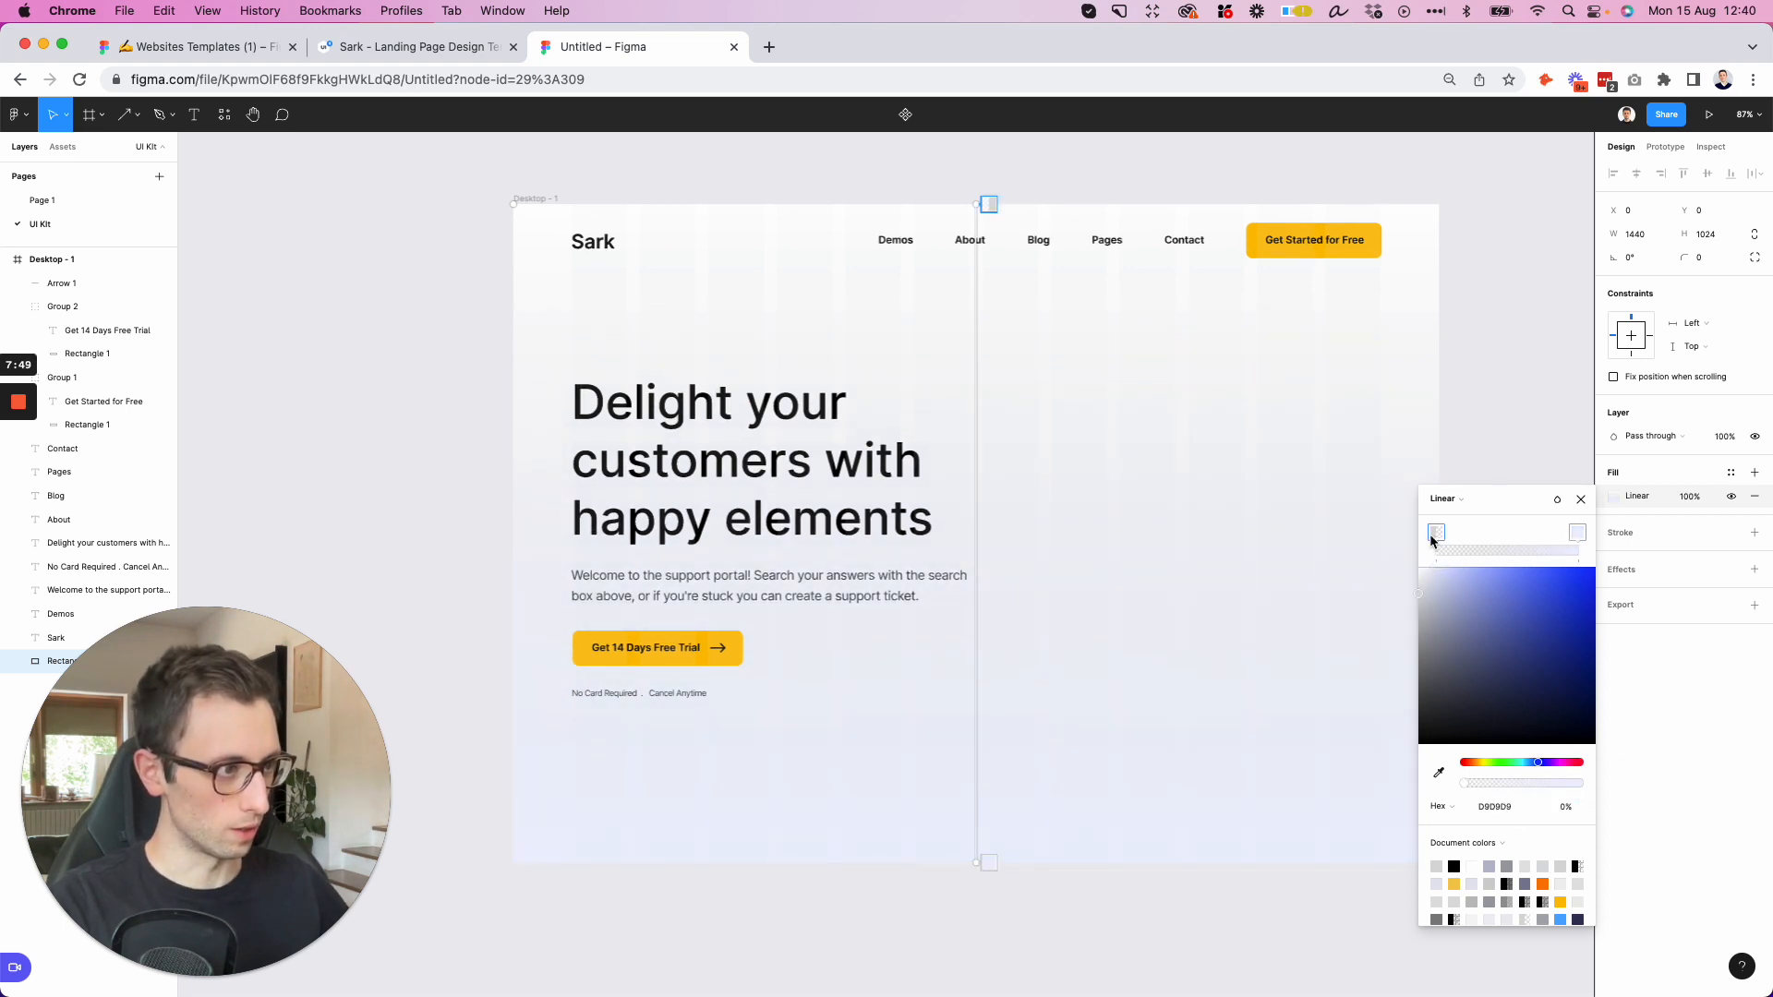
left_click(1494, 806)
type("EDF0FF")
key("Return")
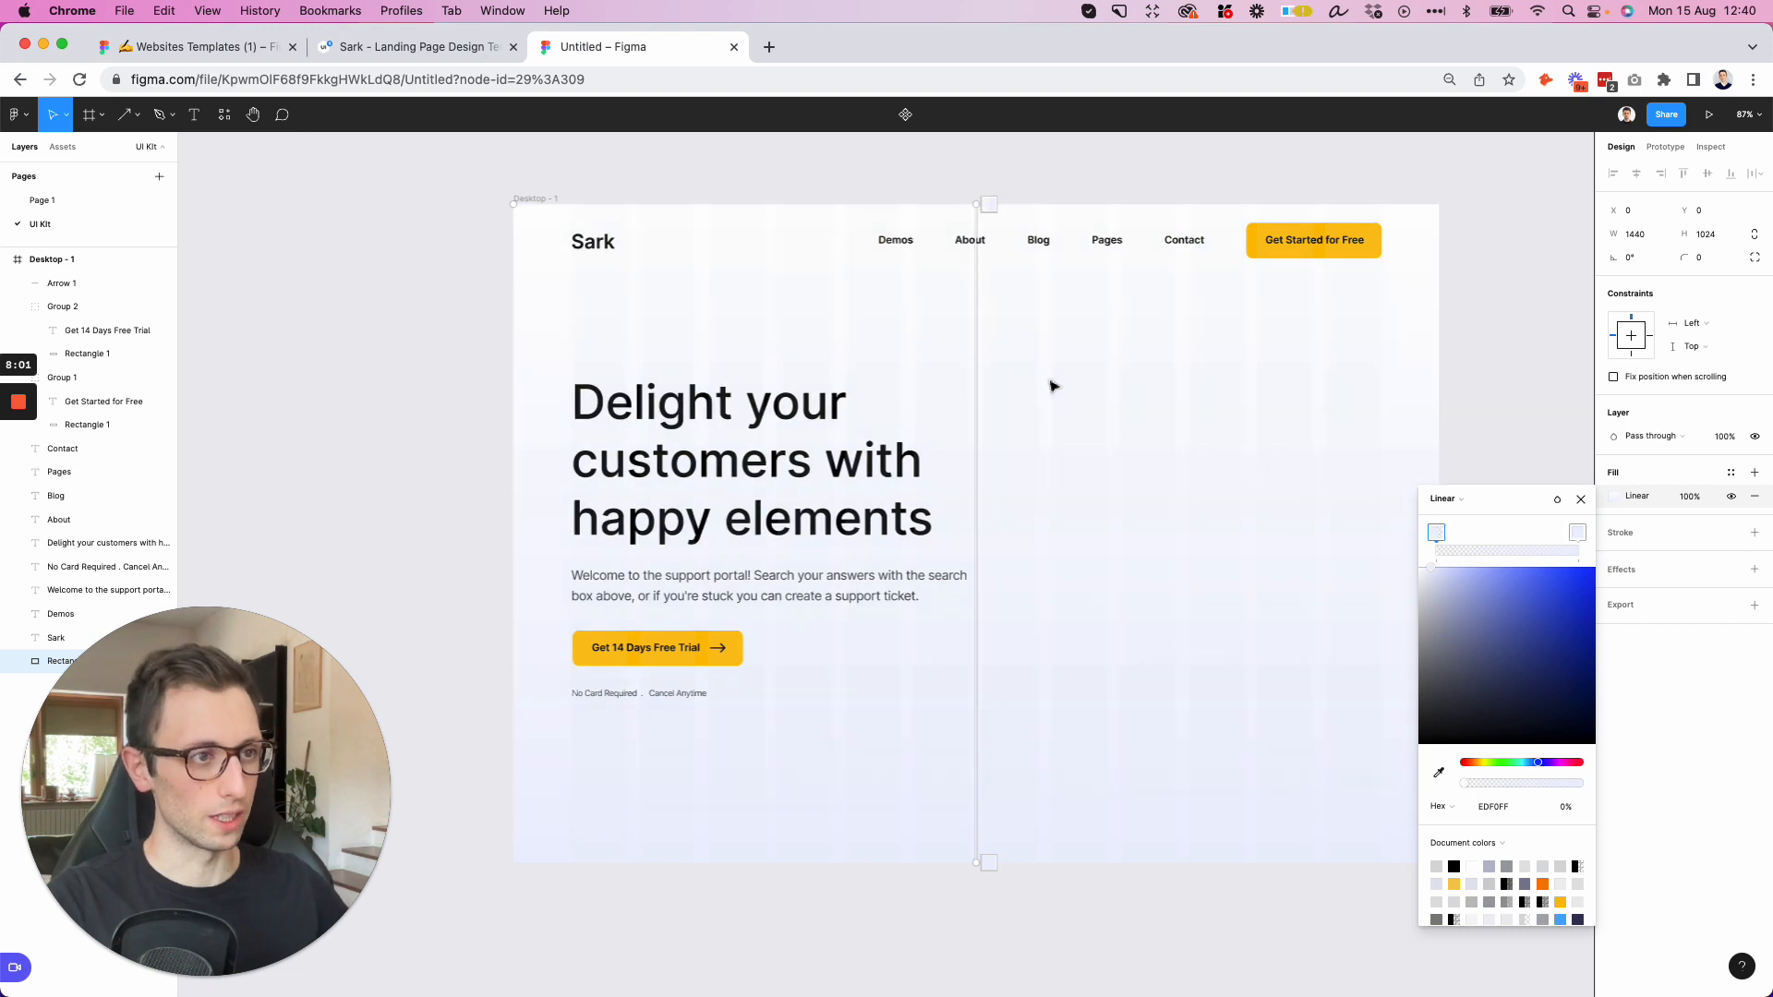
key("Escape")
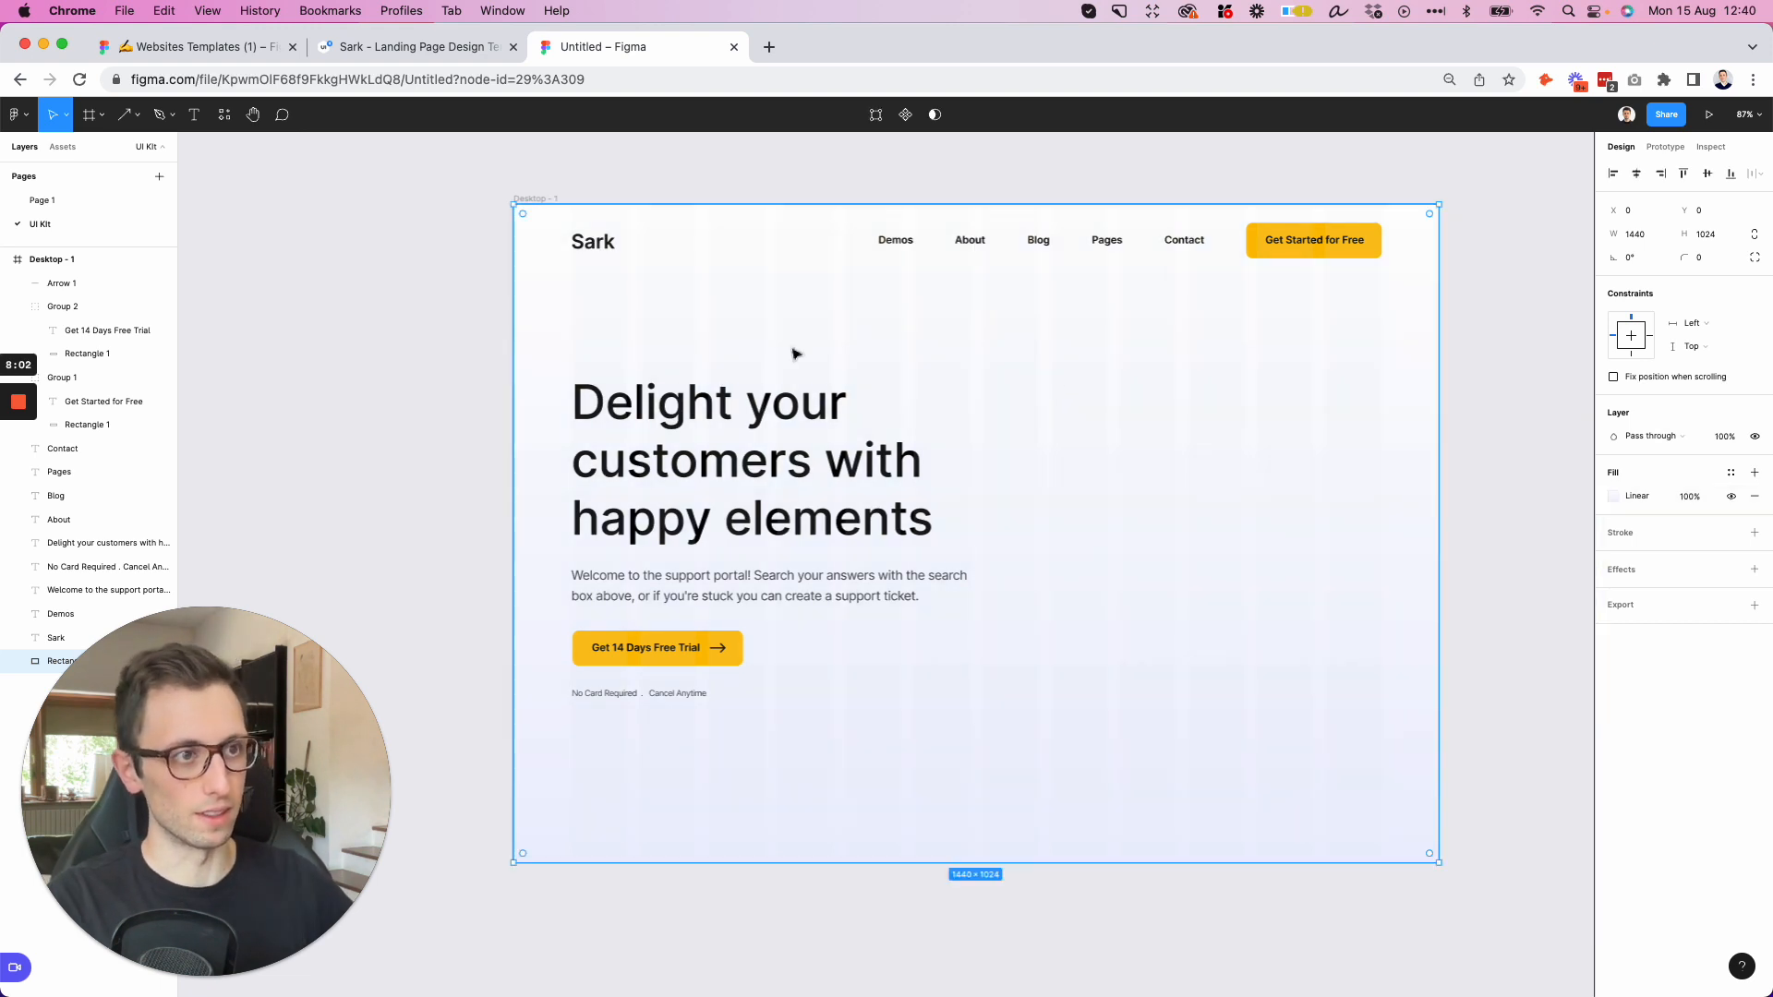
left_click(776, 163)
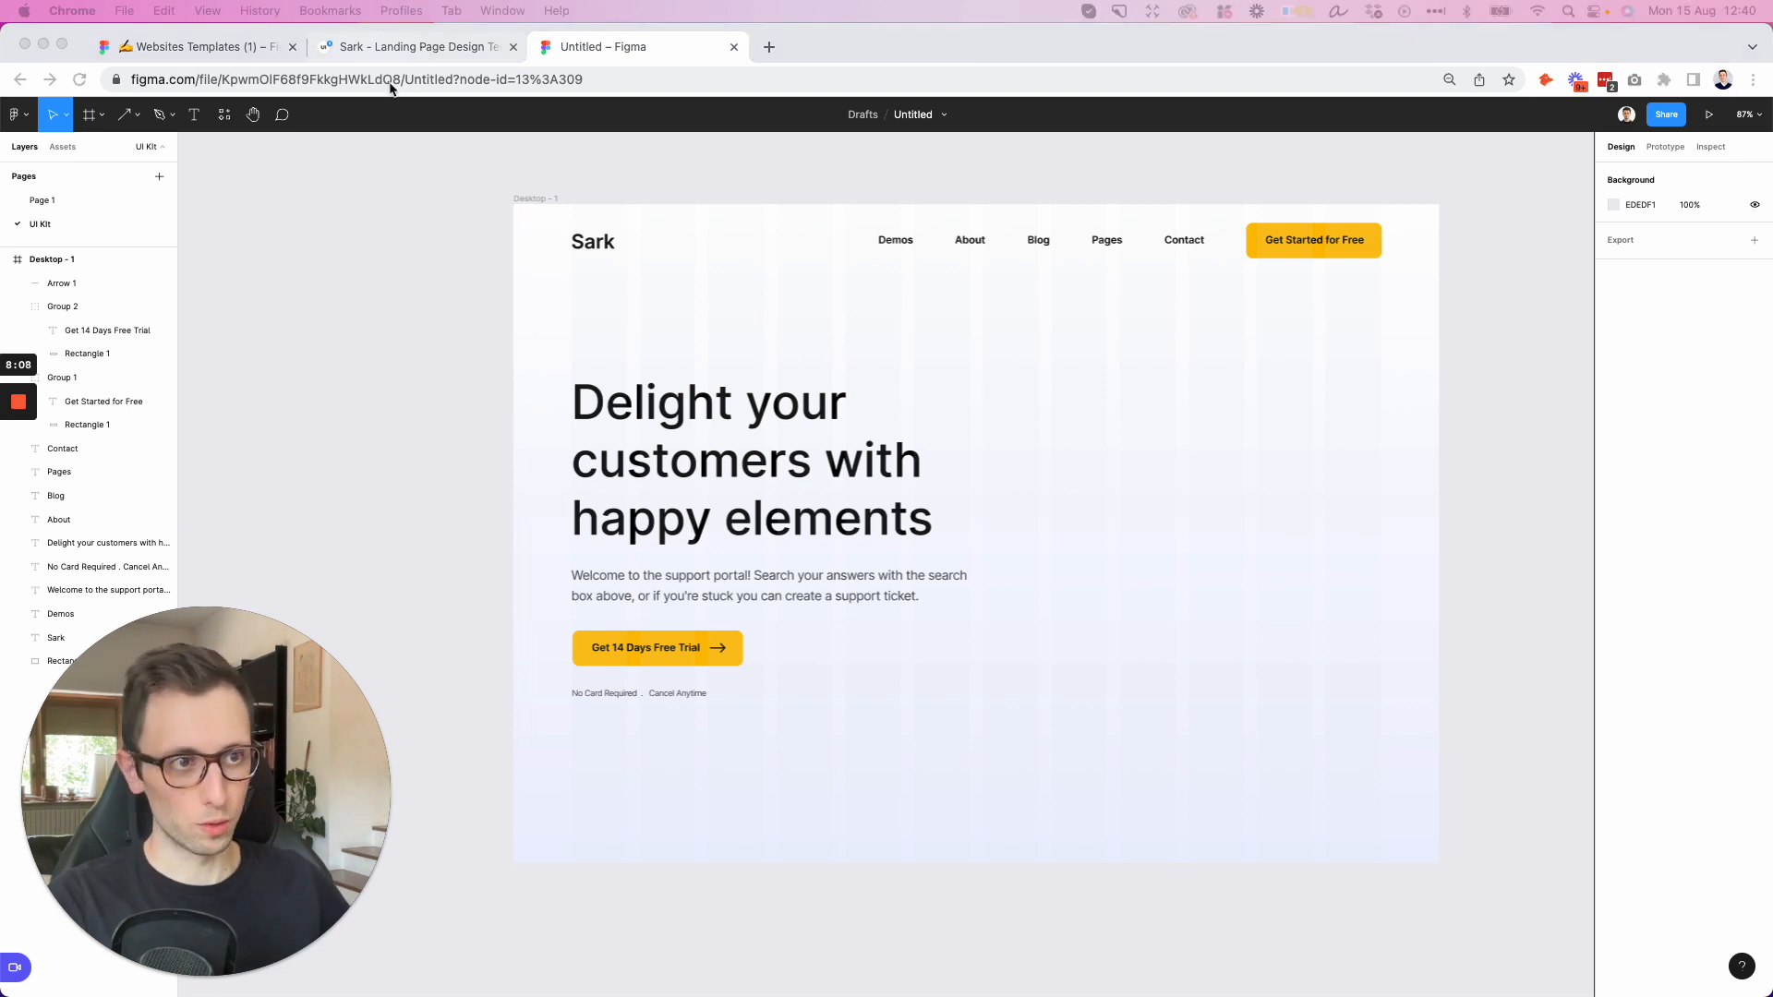
Paste the copied cutout portrait image into the frame and place it beside the hero text at X 711, Y 269
key("super+Tab")
key("super+v")
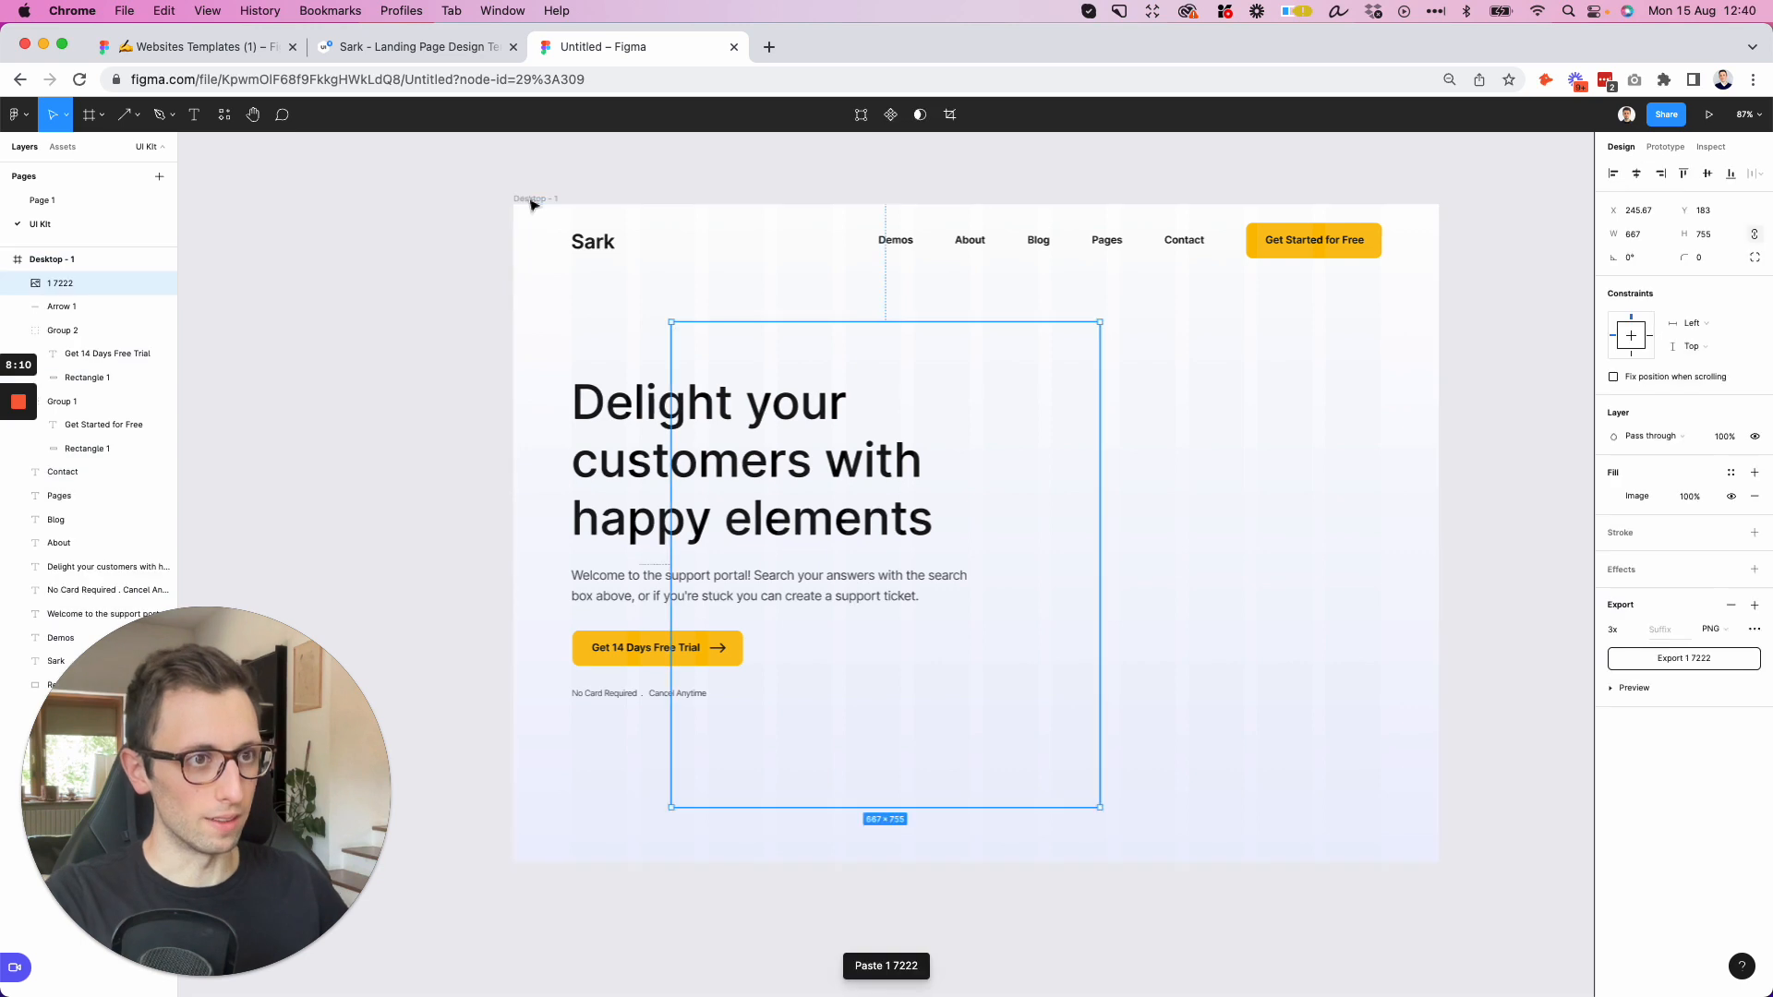
left_click_drag(1032, 526, 1234, 586)
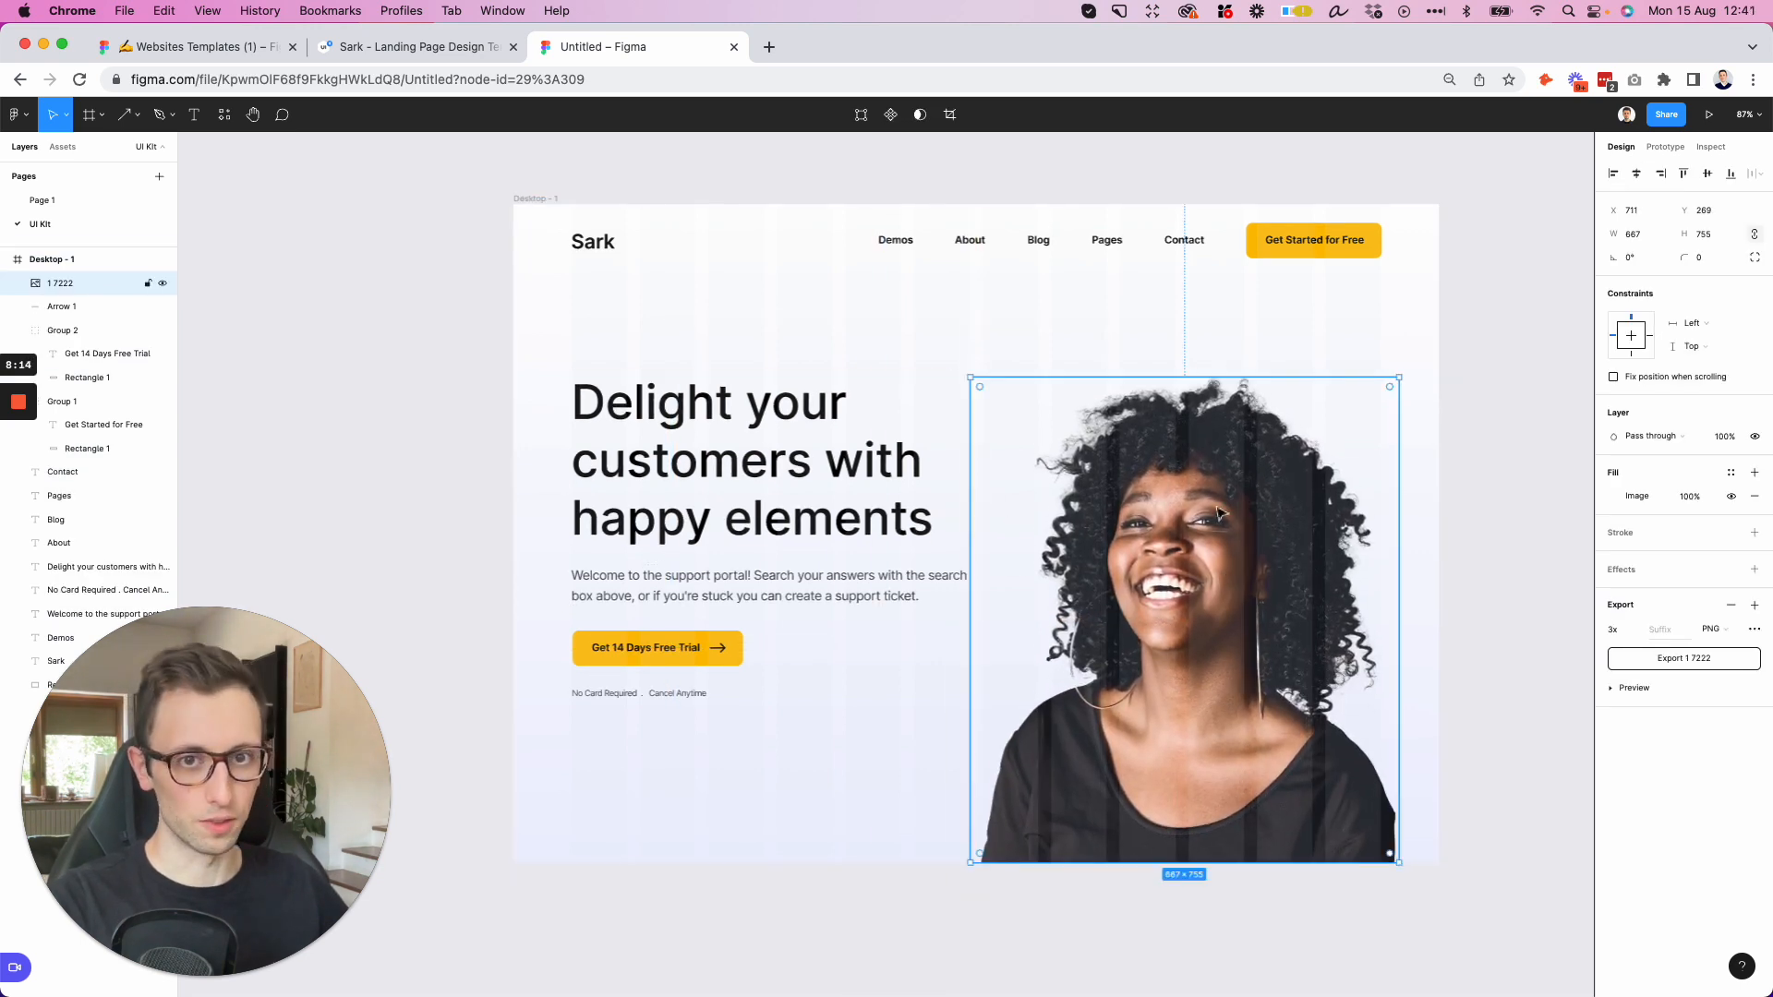
Enlarge the portrait image to 713 × 808 px at X 688, Y 138, and shorten the frame to the portrait's lower edge at 946 px
left_click_drag(1233, 378, 1226, 342)
left_click_drag(1213, 529, 1212, 479)
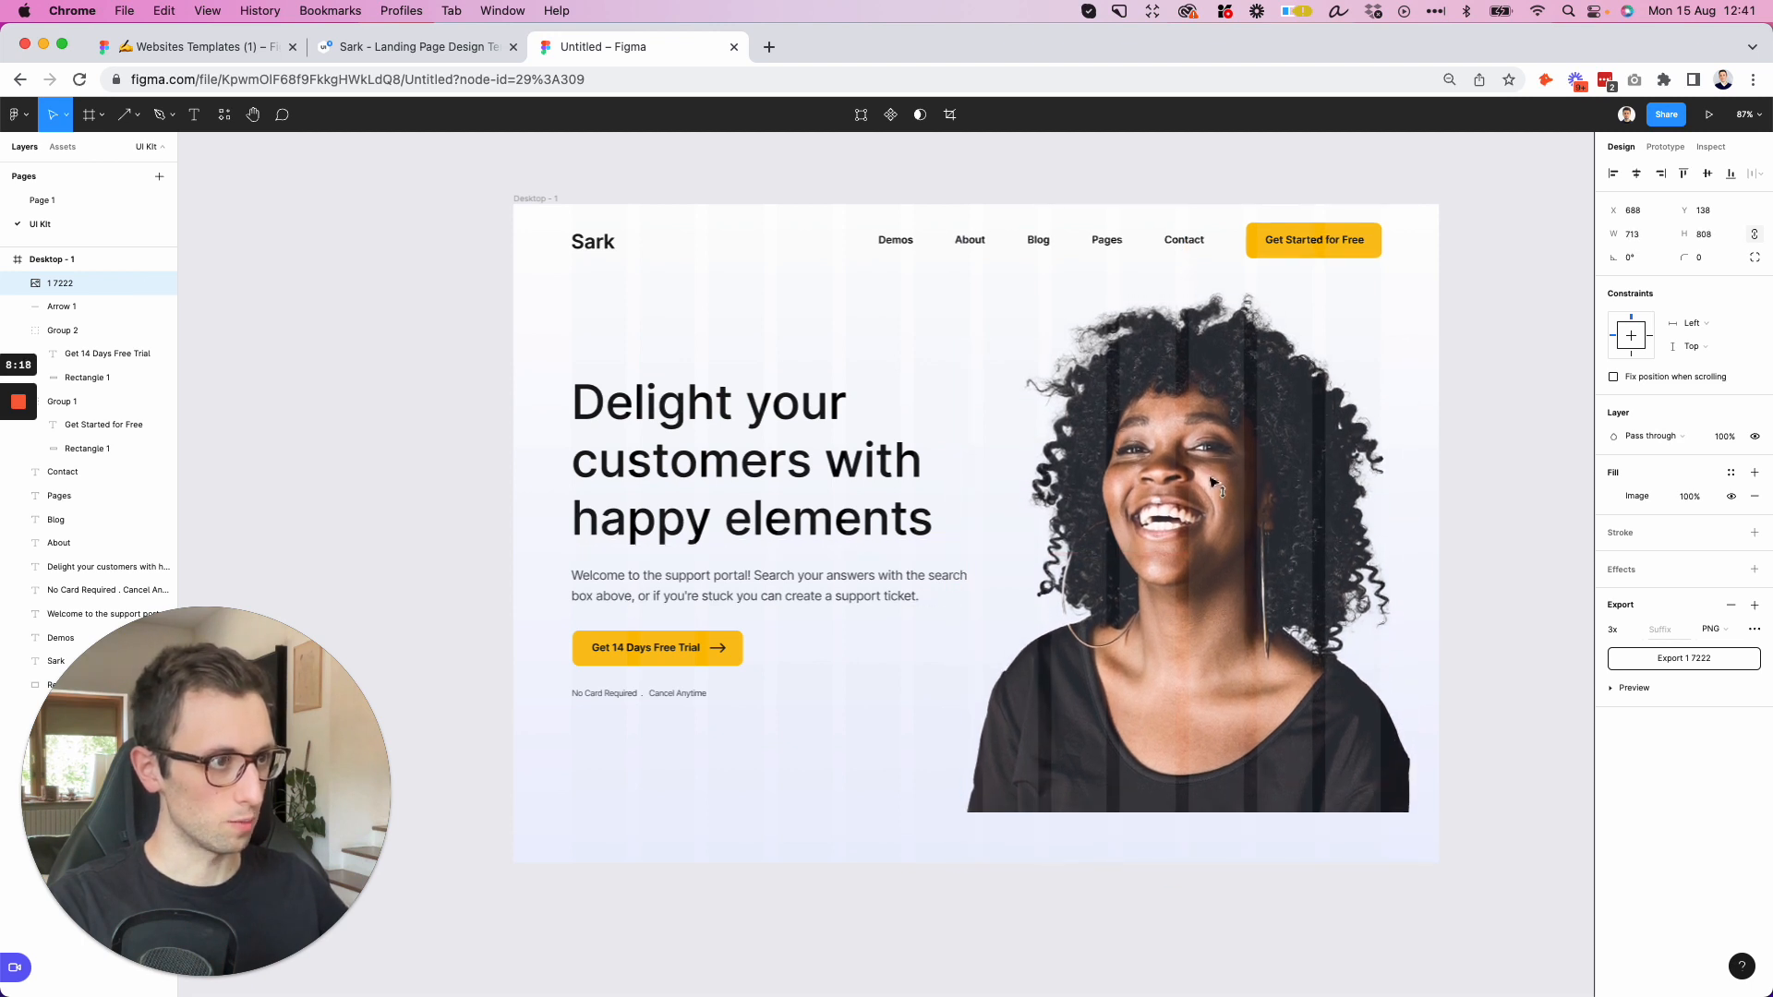
left_click(523, 198)
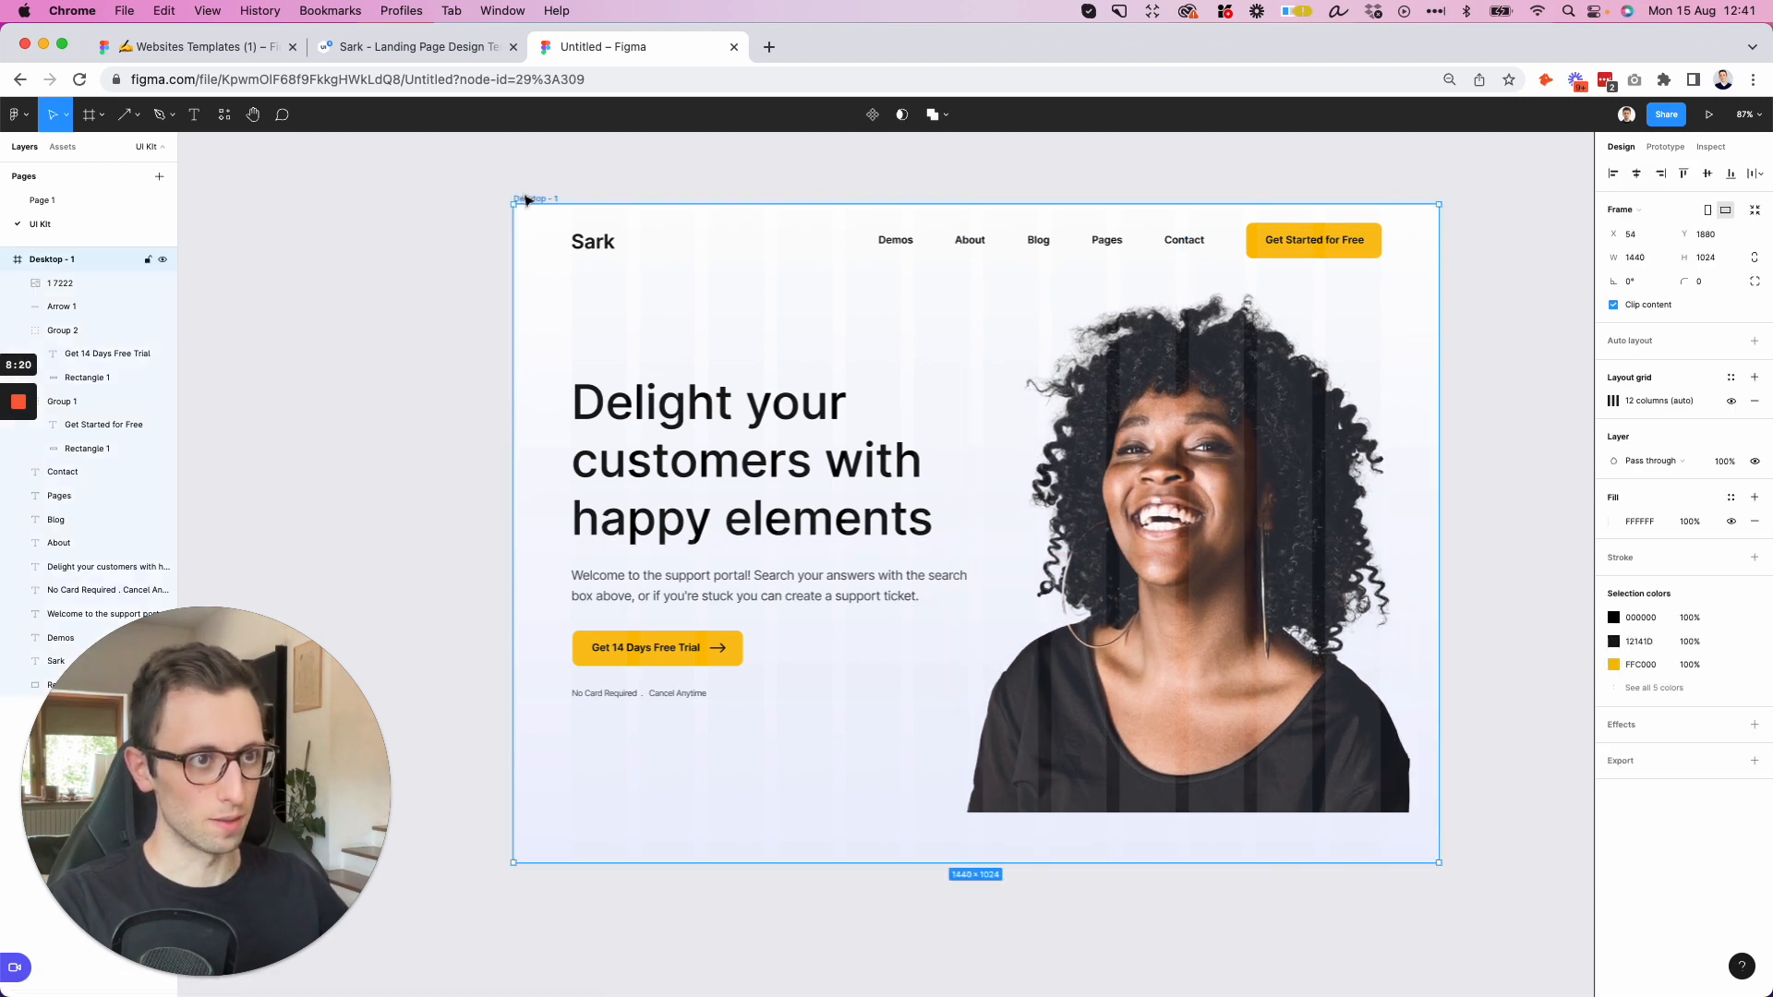
left_click_drag(945, 863, 943, 813)
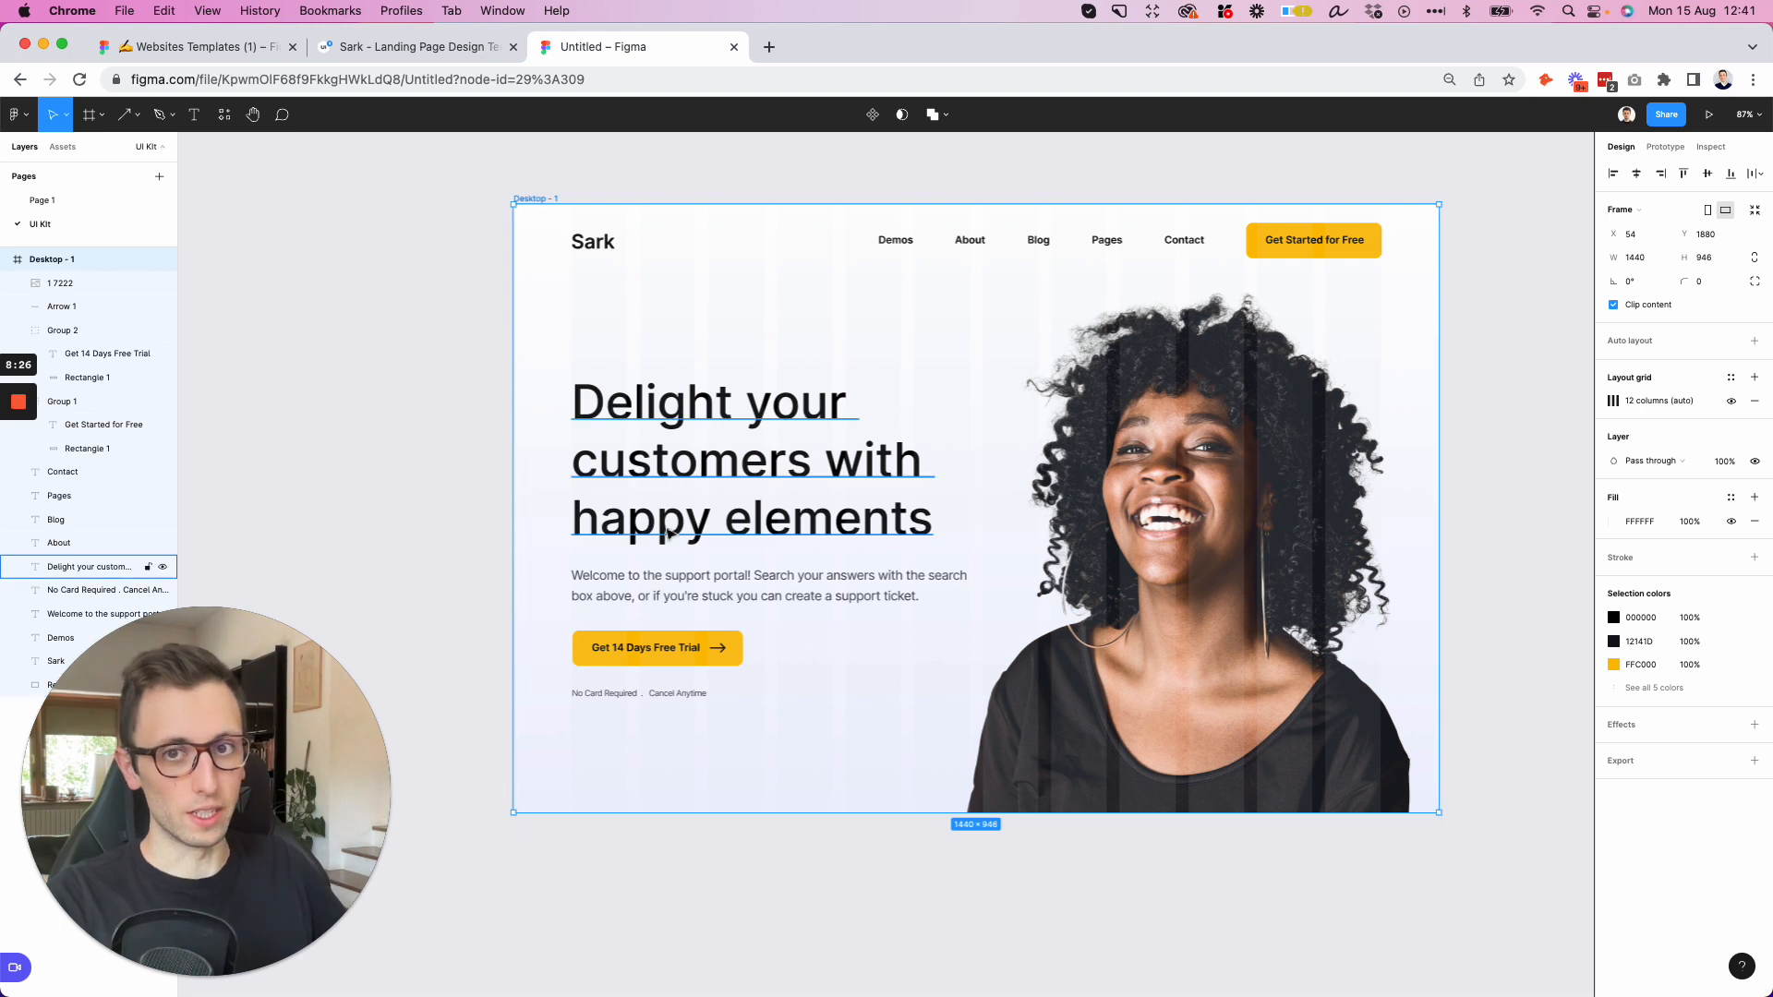
left_click(354, 340)
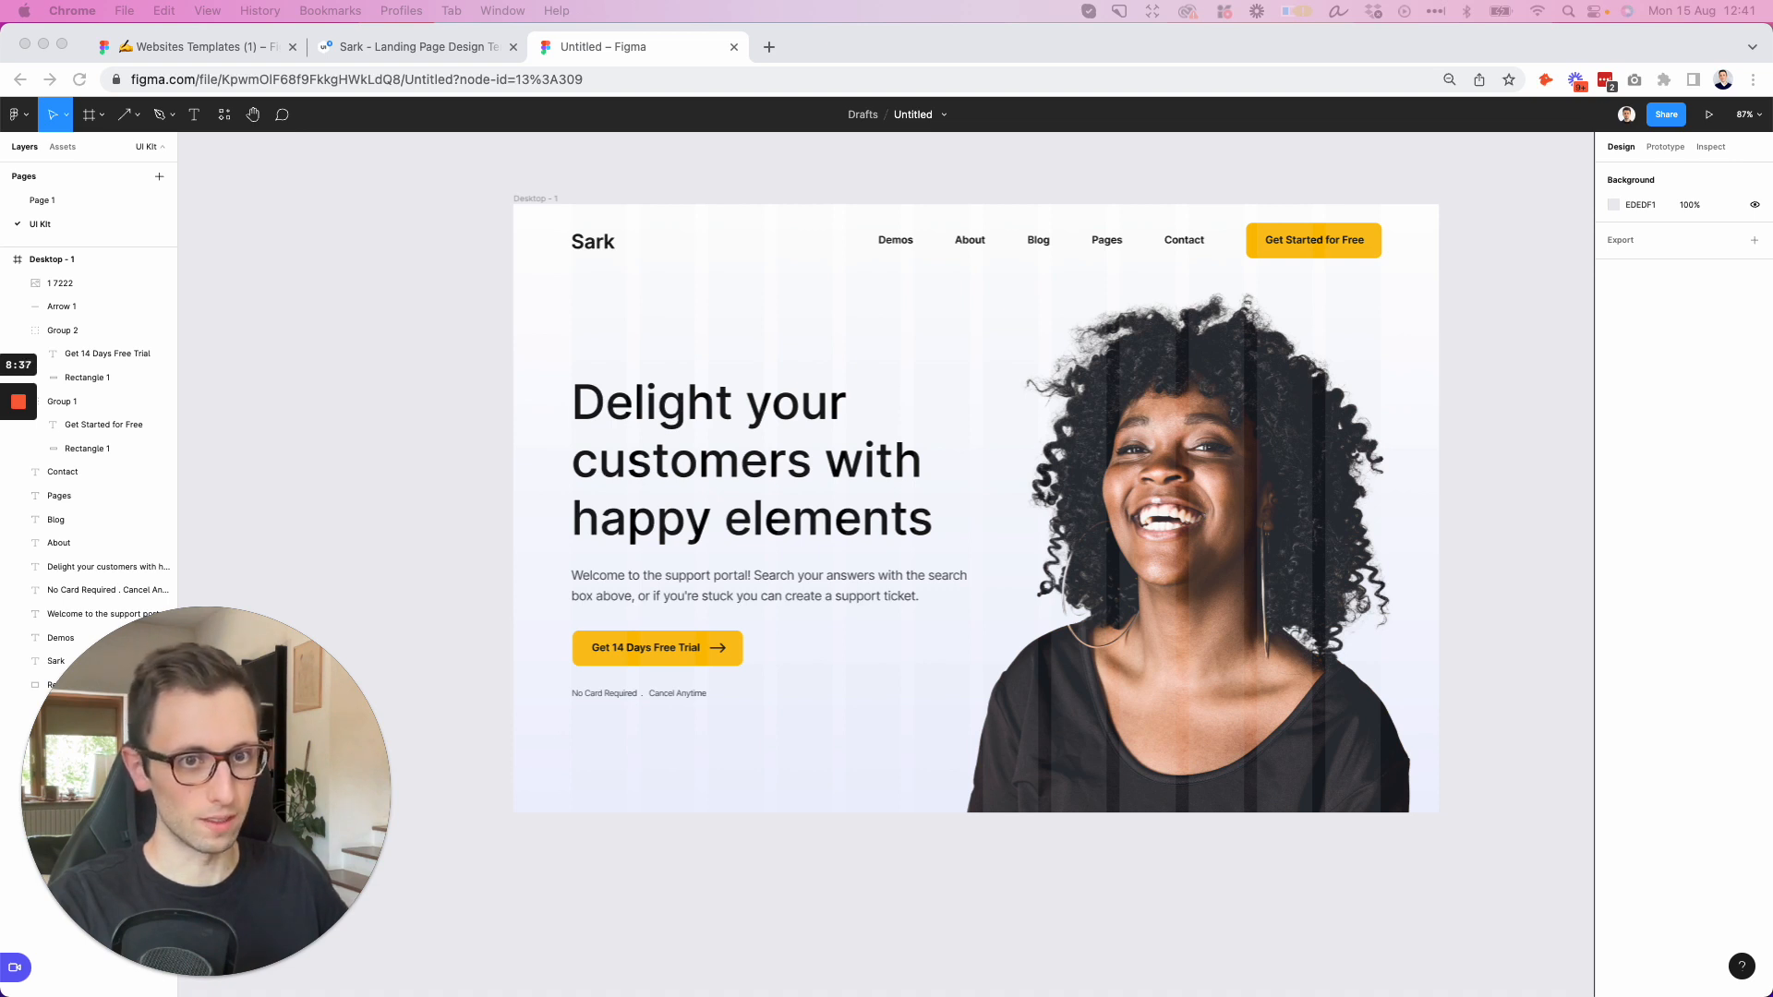
Paste the copied blurred gradient ellipse into the desktop frame
left_click(478, 221)
left_click(517, 200)
key("super+v")
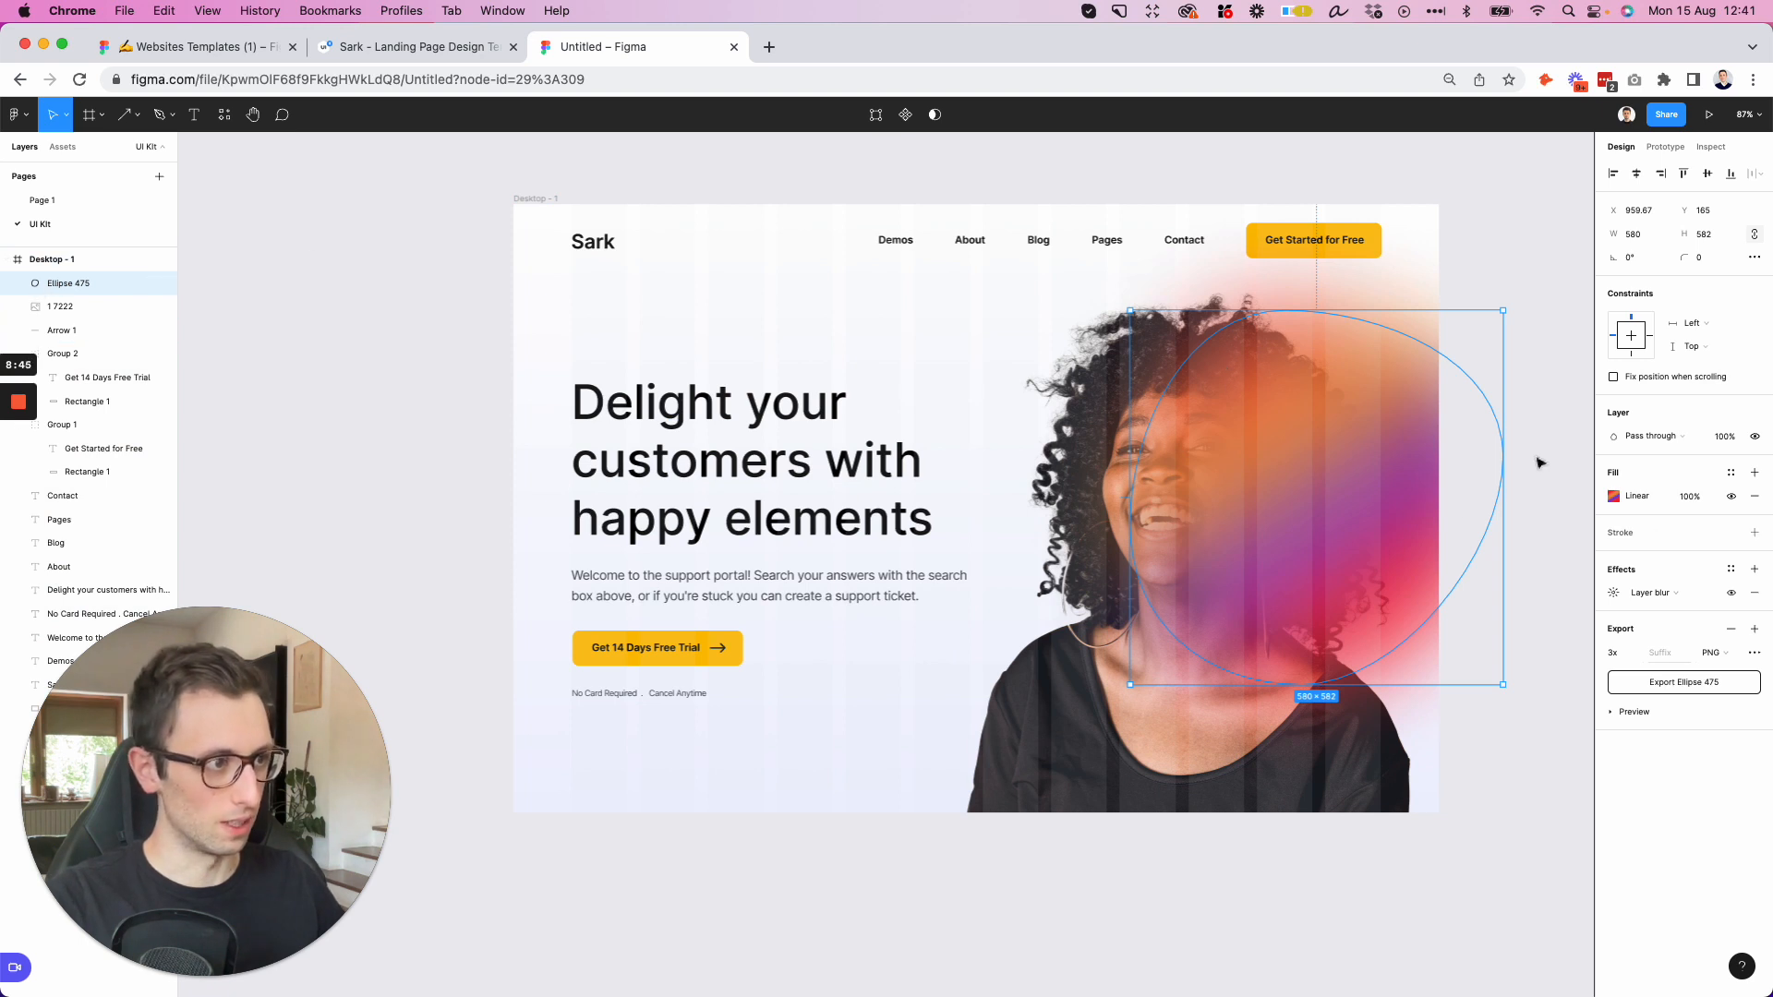
left_click(1616, 497)
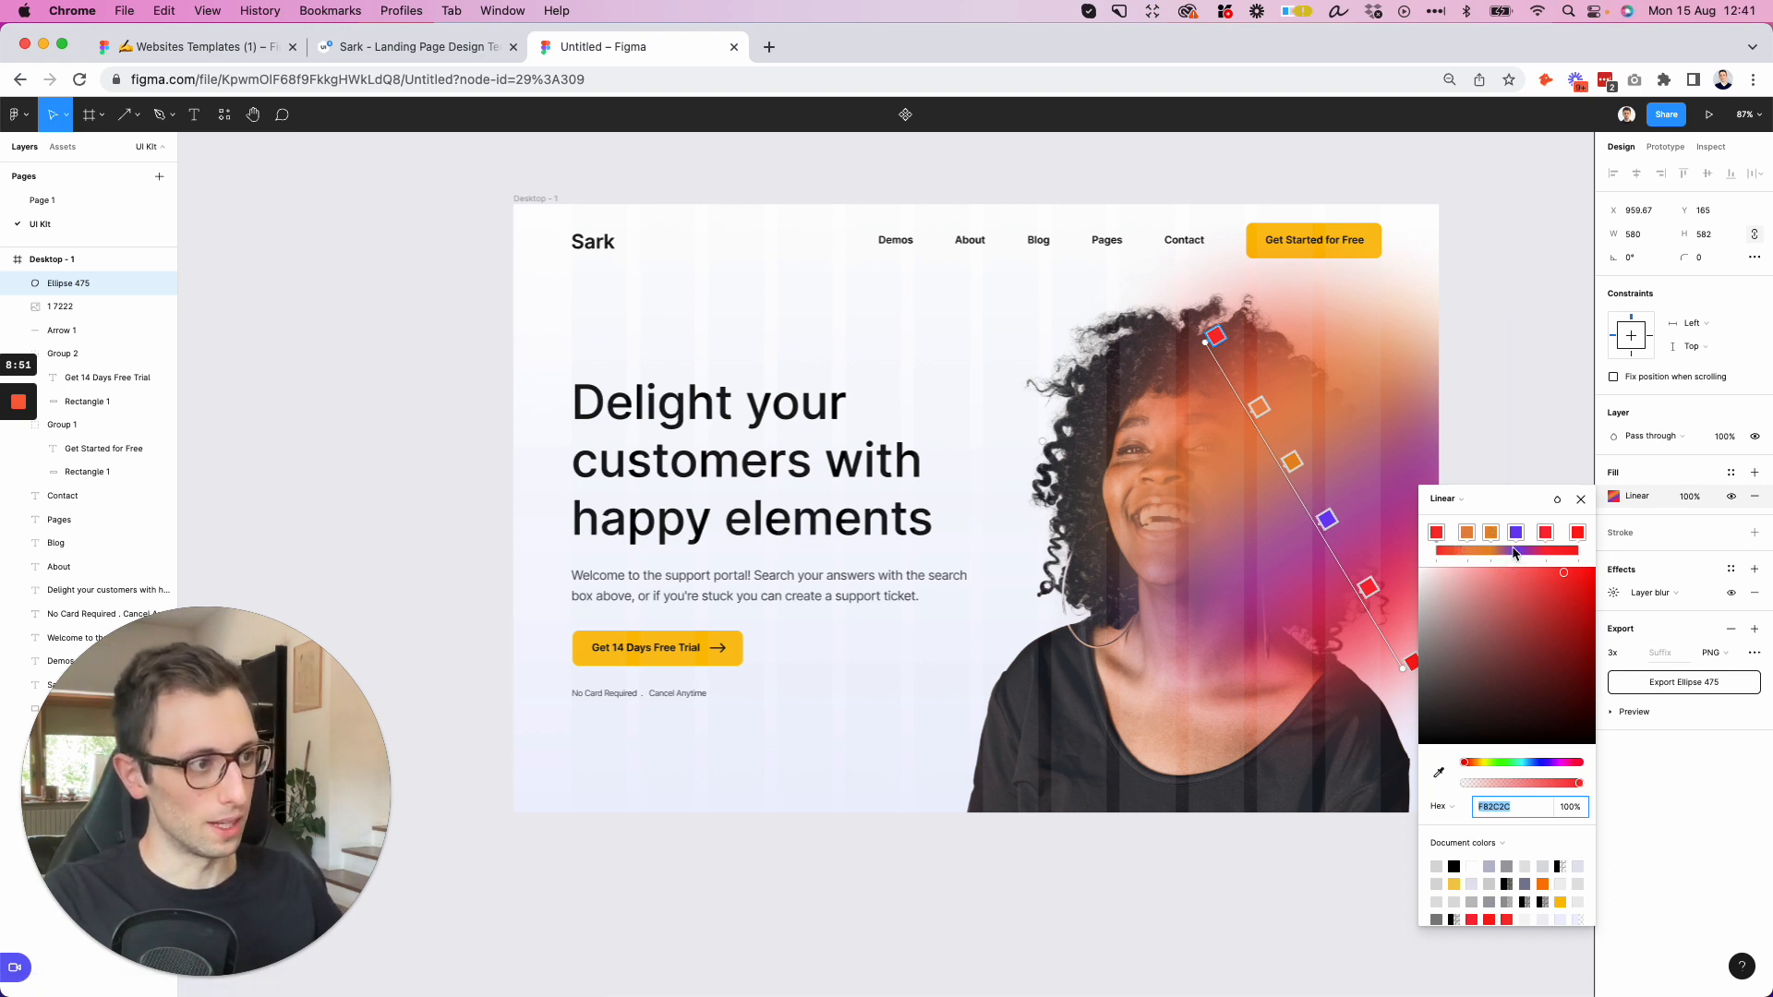
left_click(1520, 549)
key("super+z")
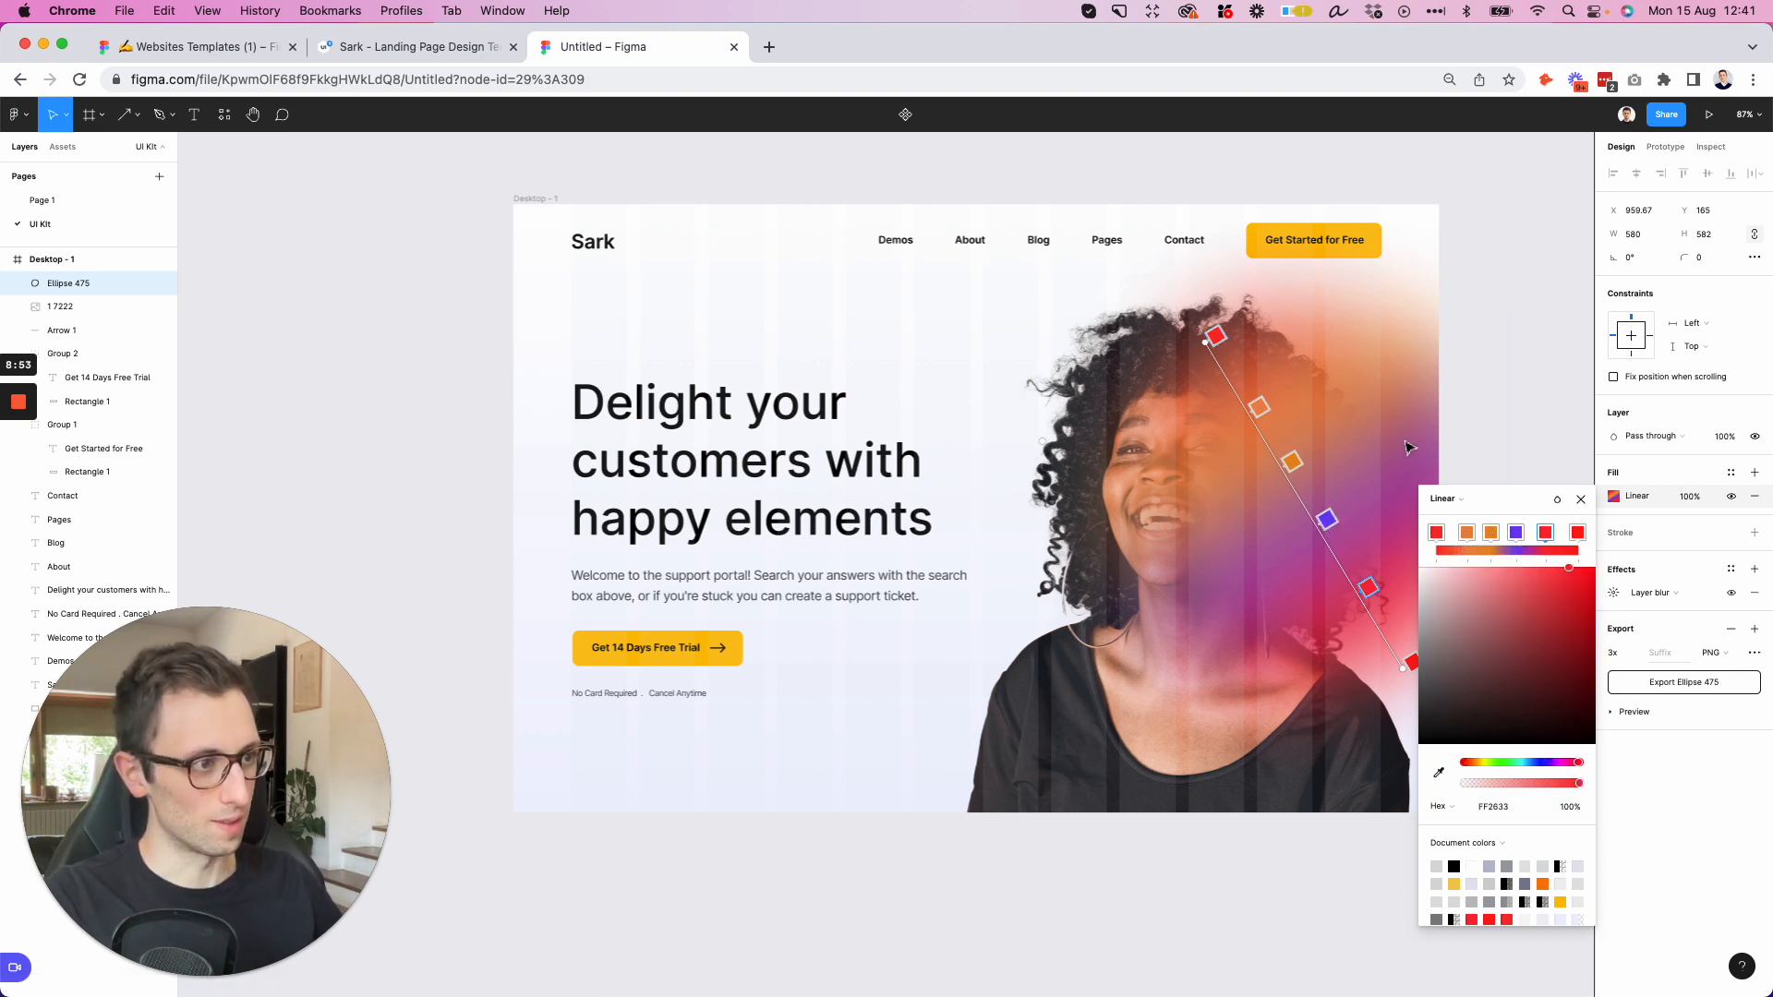
key("Escape")
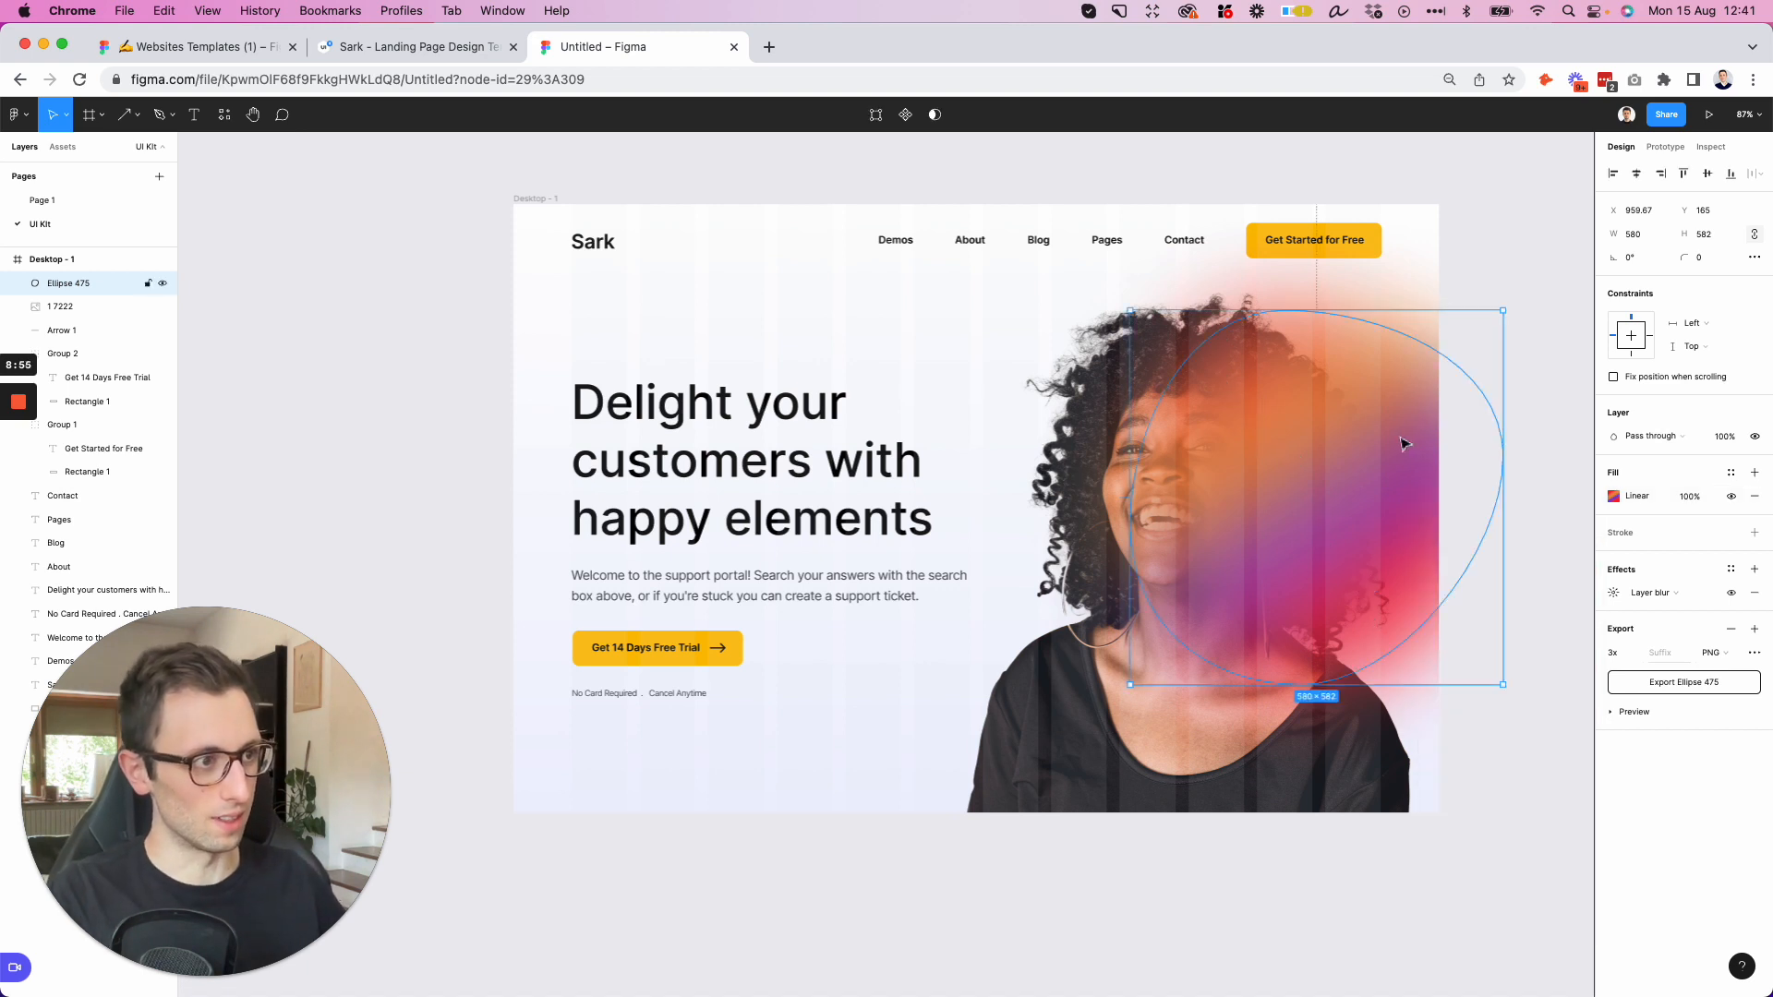
Send the blurred gradient ellipse backward so that it sits behind the portrait image
key("super+[")
key("super+[")
key("super+[")
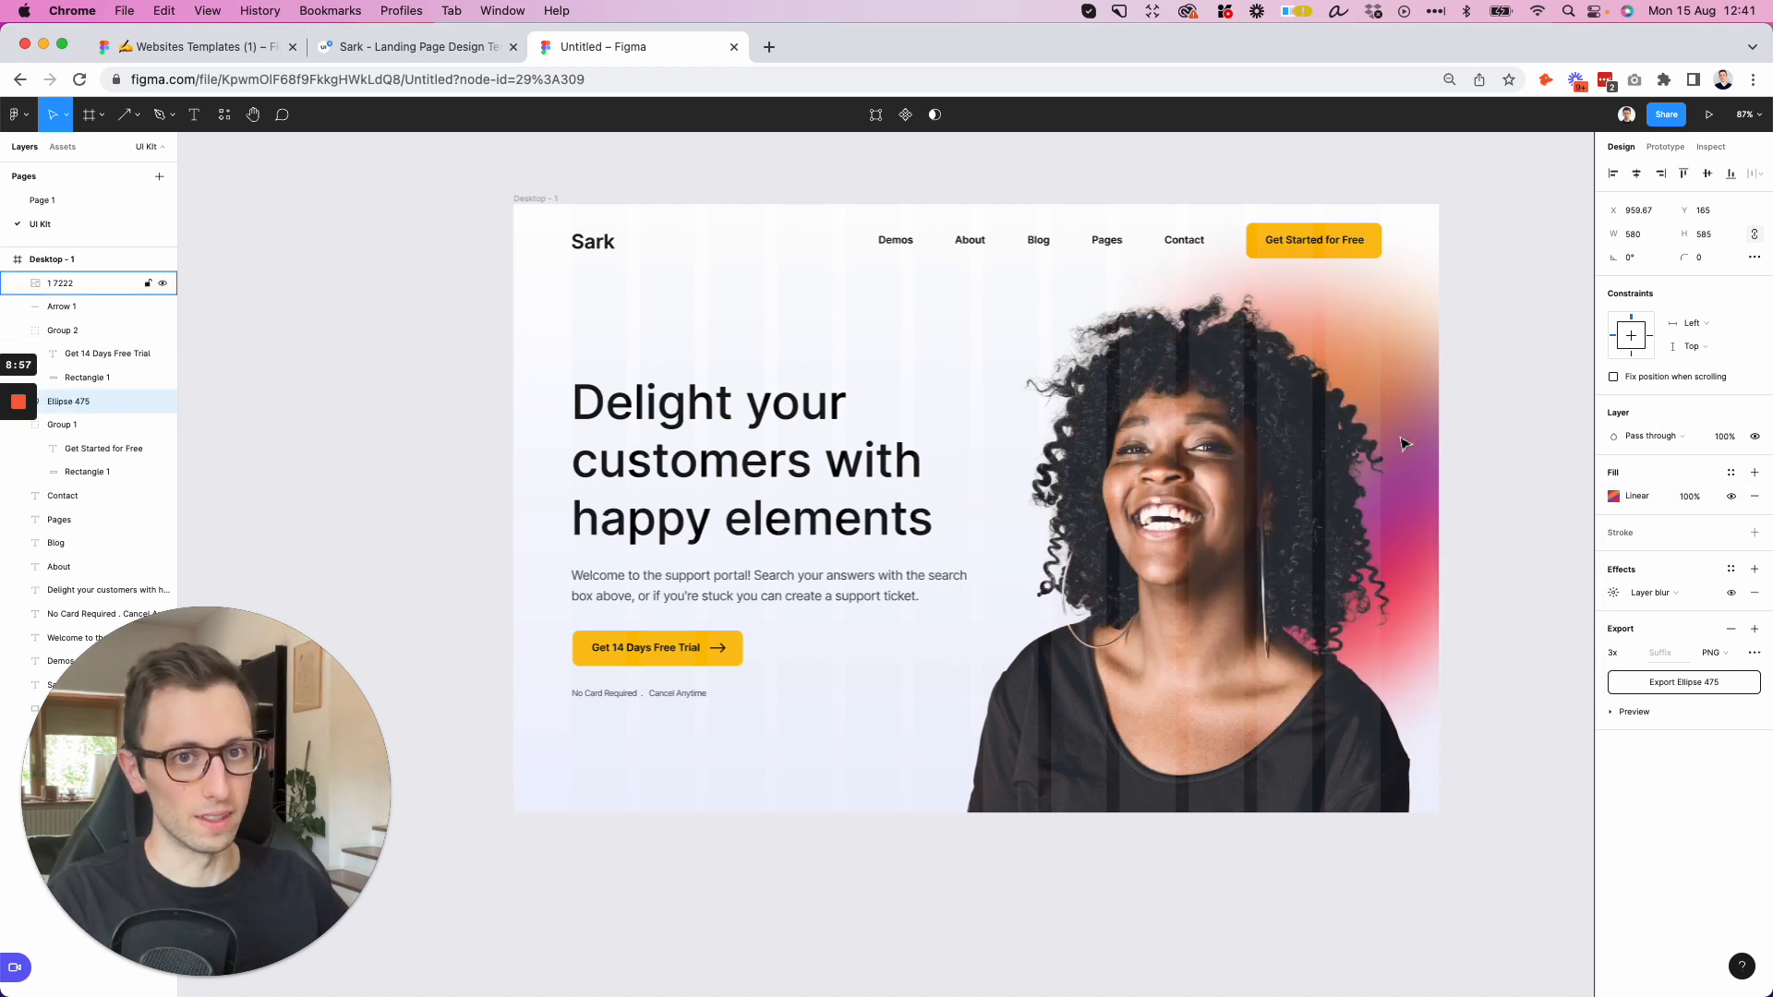
Move the gradient ellipse behind the woman's head to X 869.67, Y 205
key("shift+Left")
key("shift+Left")
key("shift+Left")
key("shift+Left")
key("shift+Left")
key("shift+Left")
key("shift+Down")
key("shift+Down")
key("shift+Down")
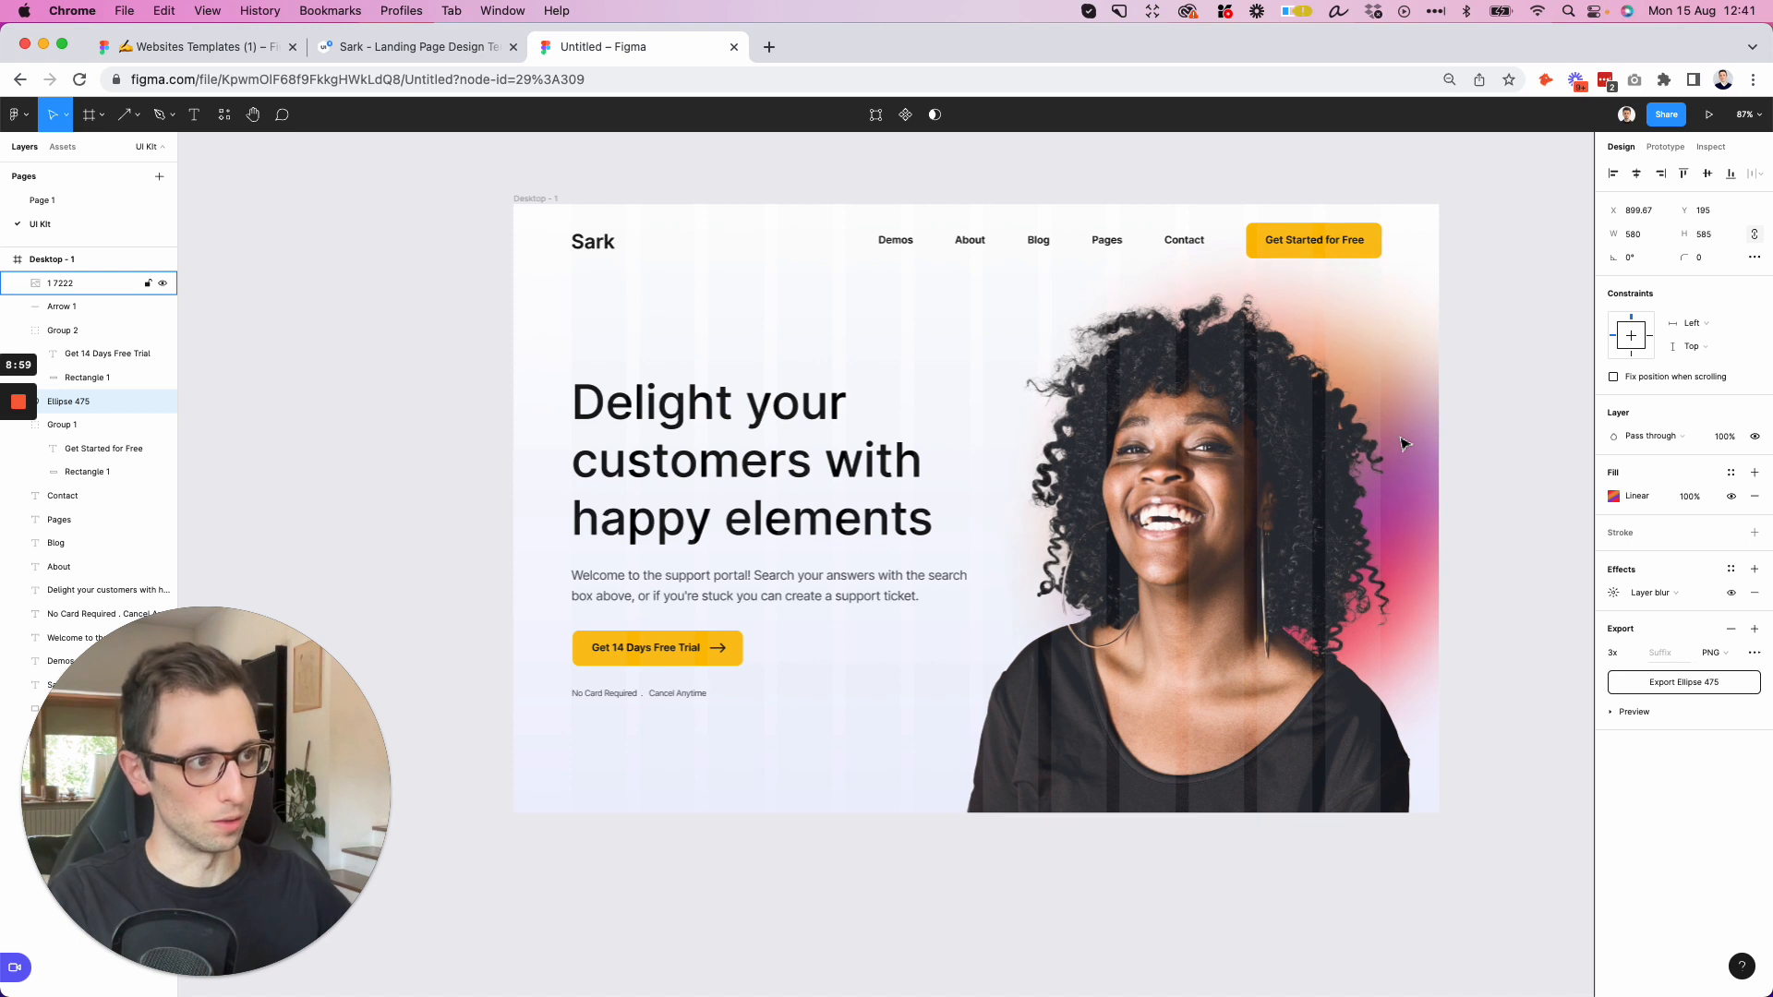
key("shift+Left")
key("shift+Left")
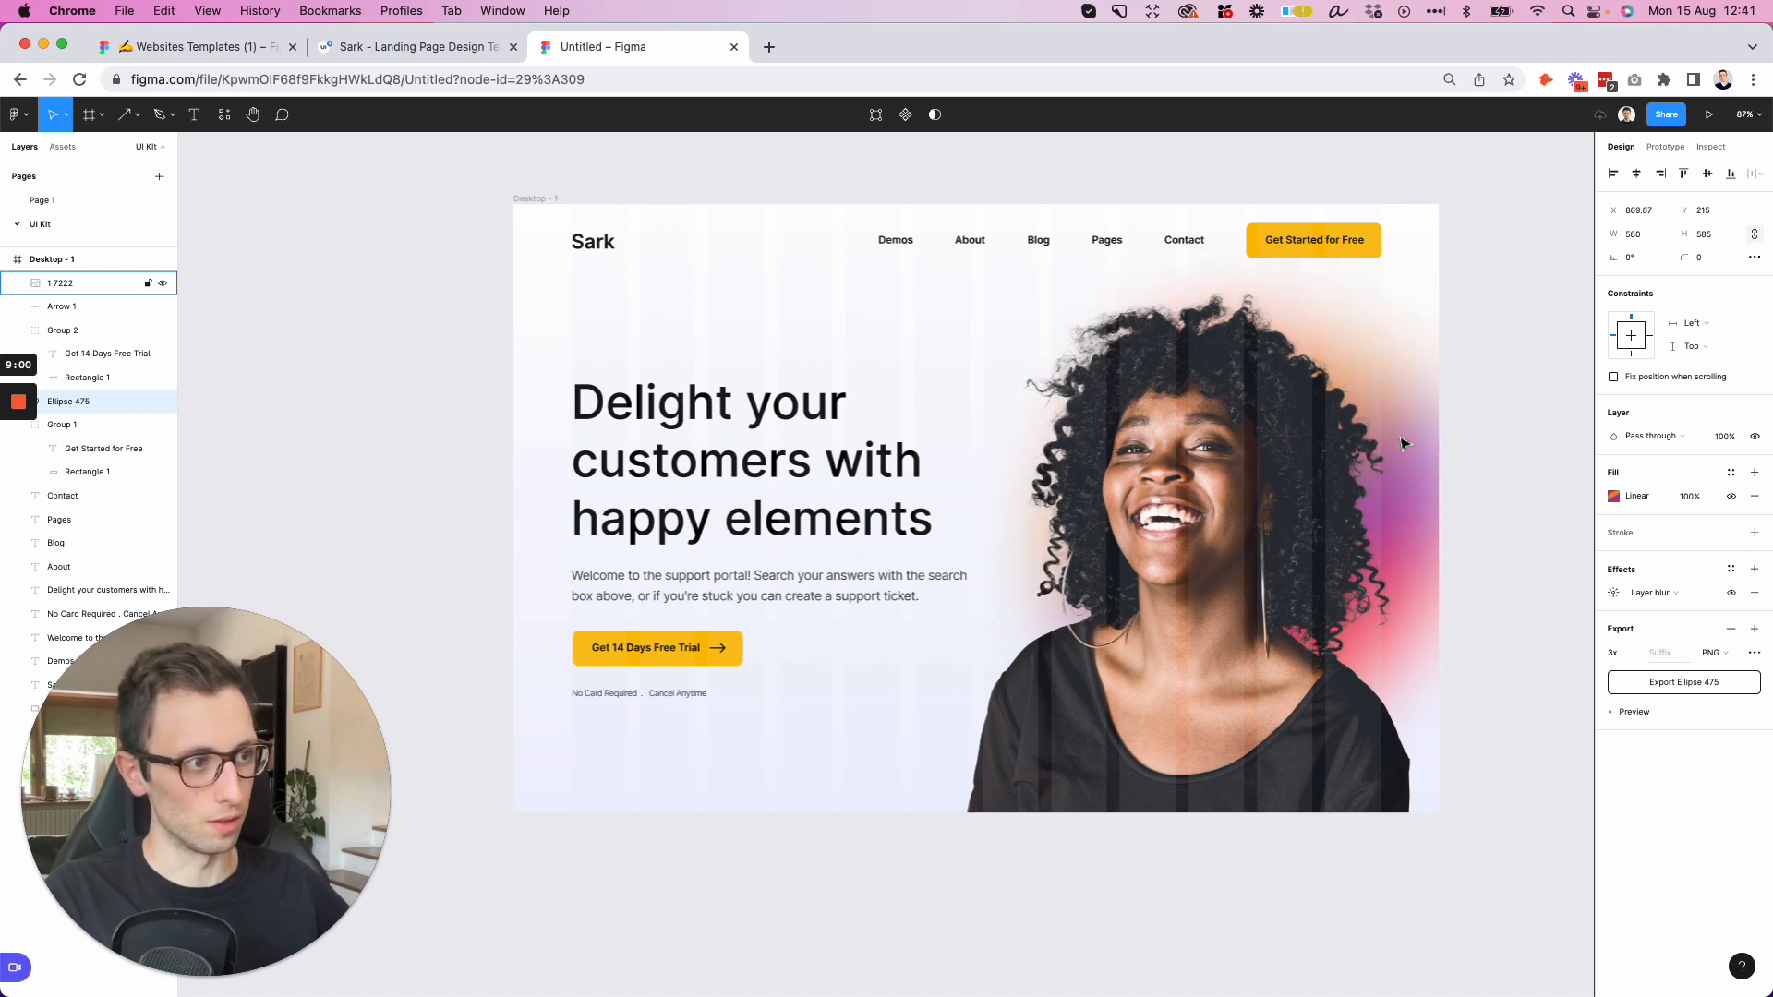
key("shift+Left")
key("shift+Up")
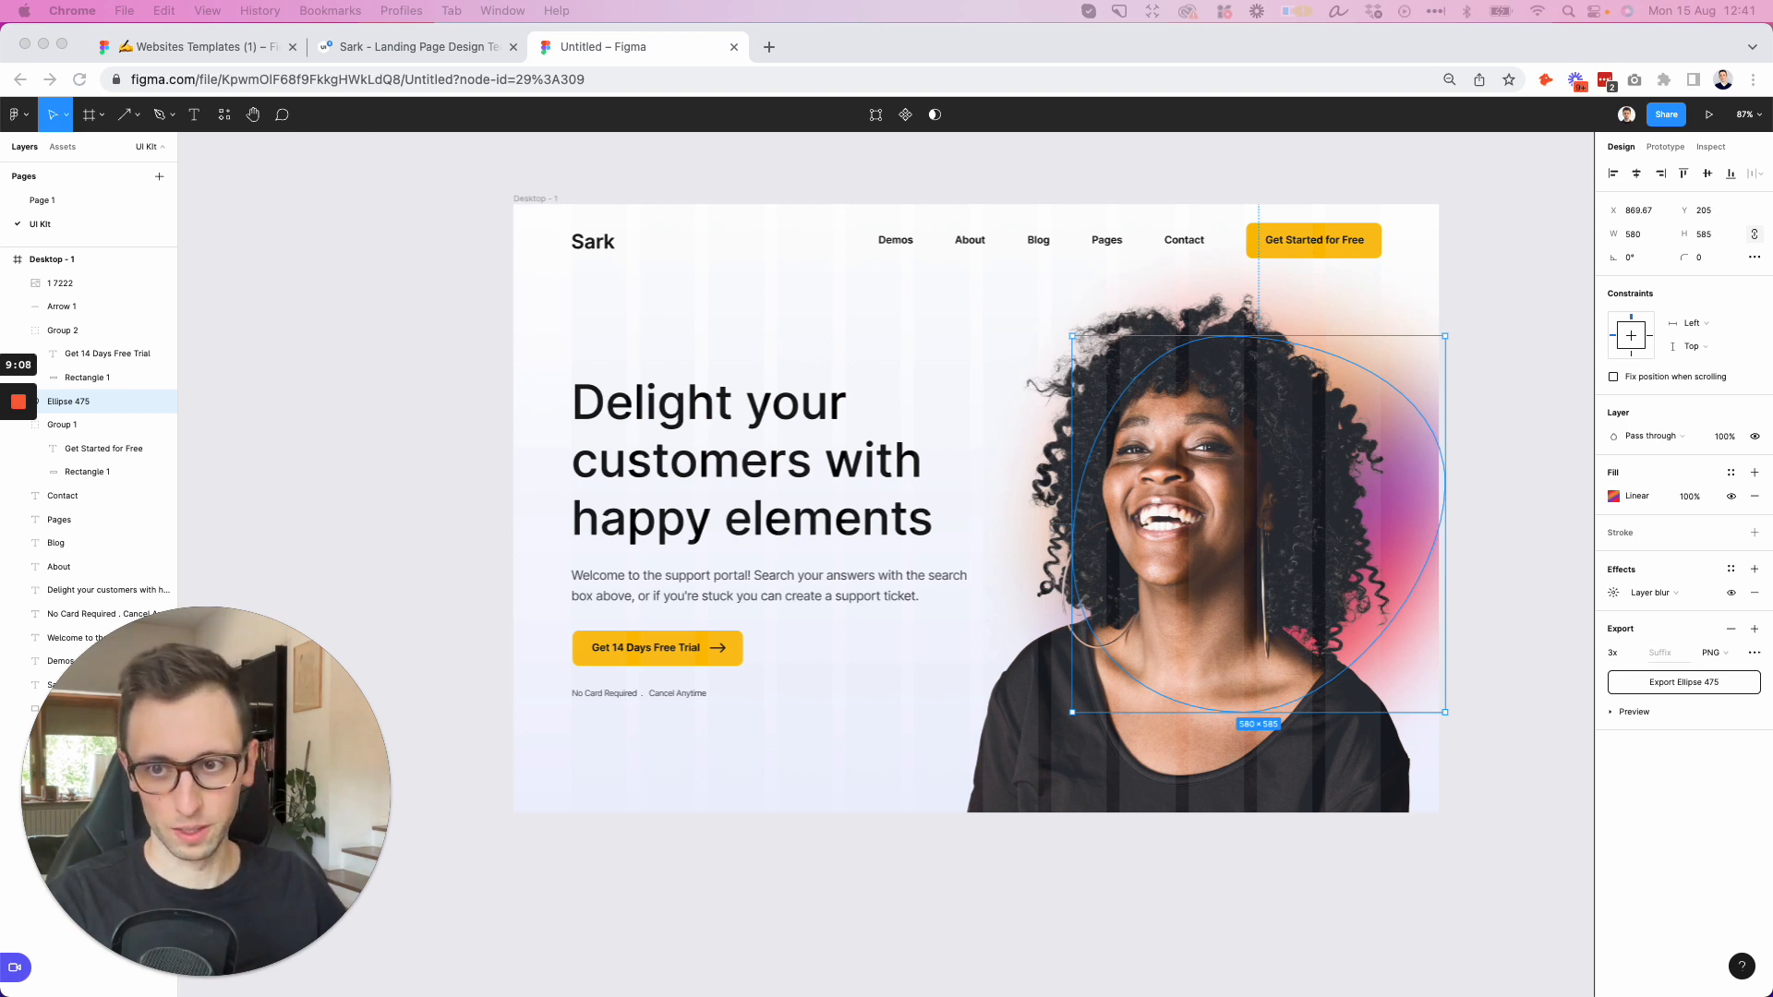
Paste the copied Online and Auto-Response cards into the frame and place them over the lower part of the portrait
left_click(526, 198)
key("super+v")
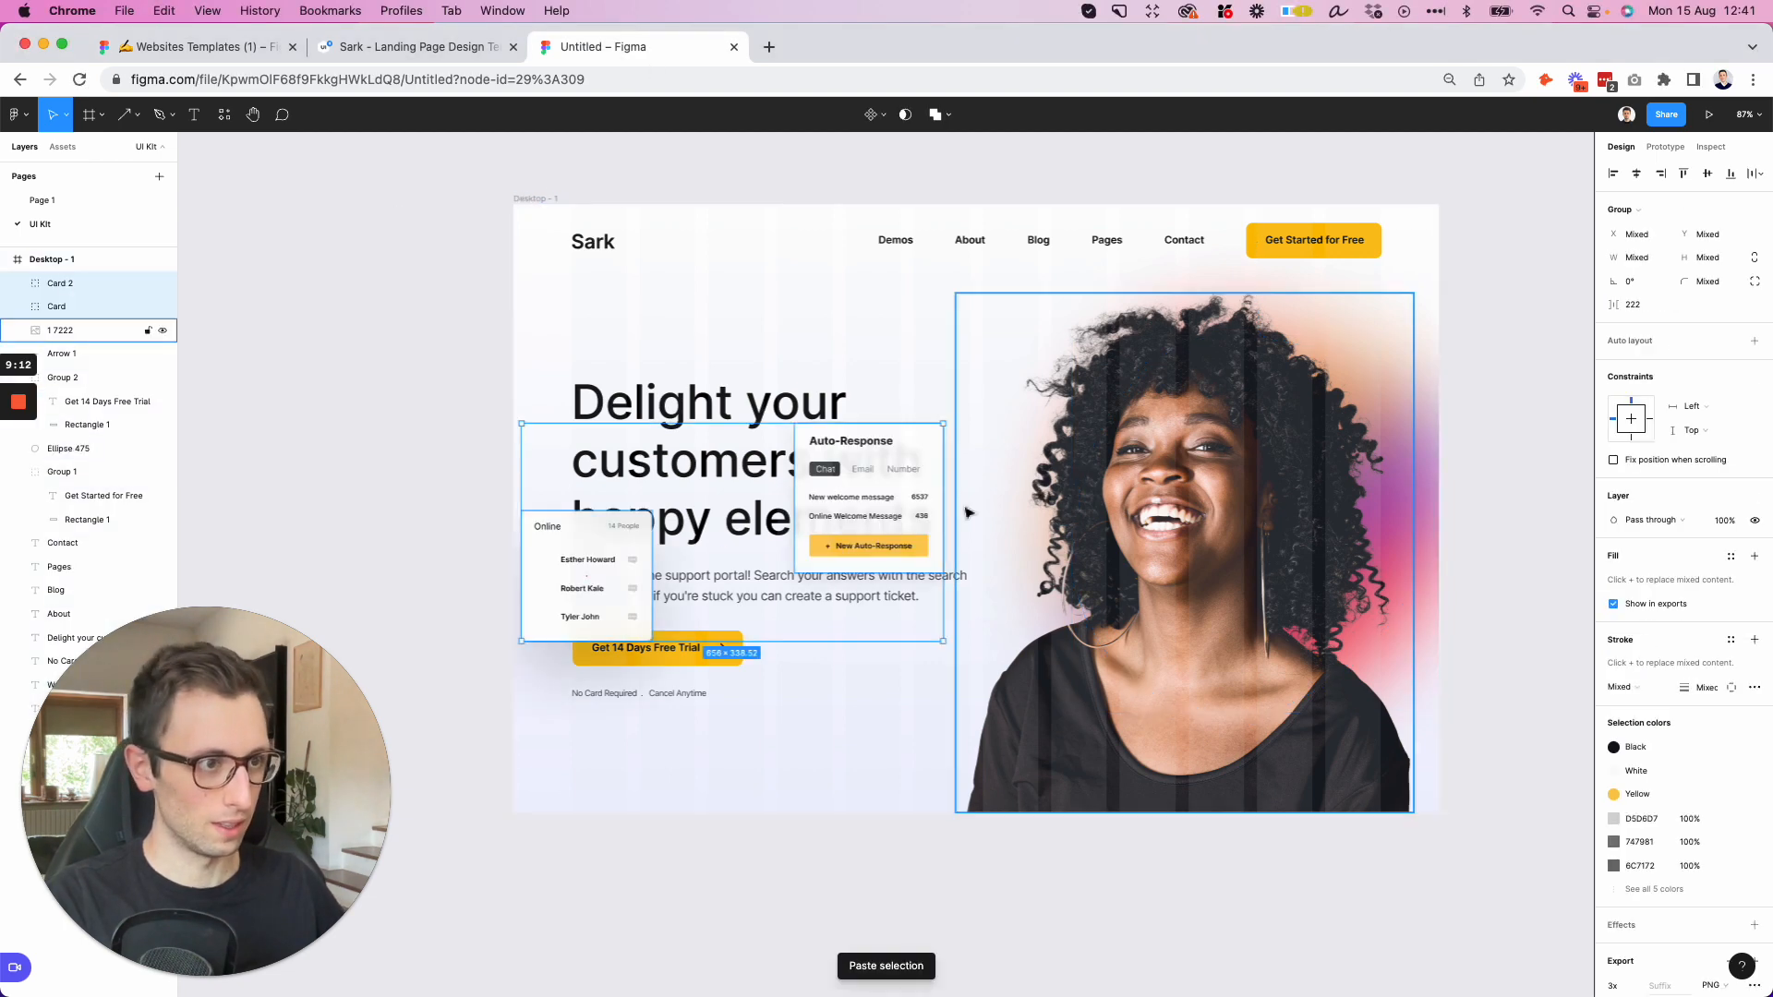
left_click_drag(892, 486, 1365, 583)
Examine the Online and Auto-Response cards over the portrait up close, and review the whole page composition
scroll(1365, 583, "up", 5)
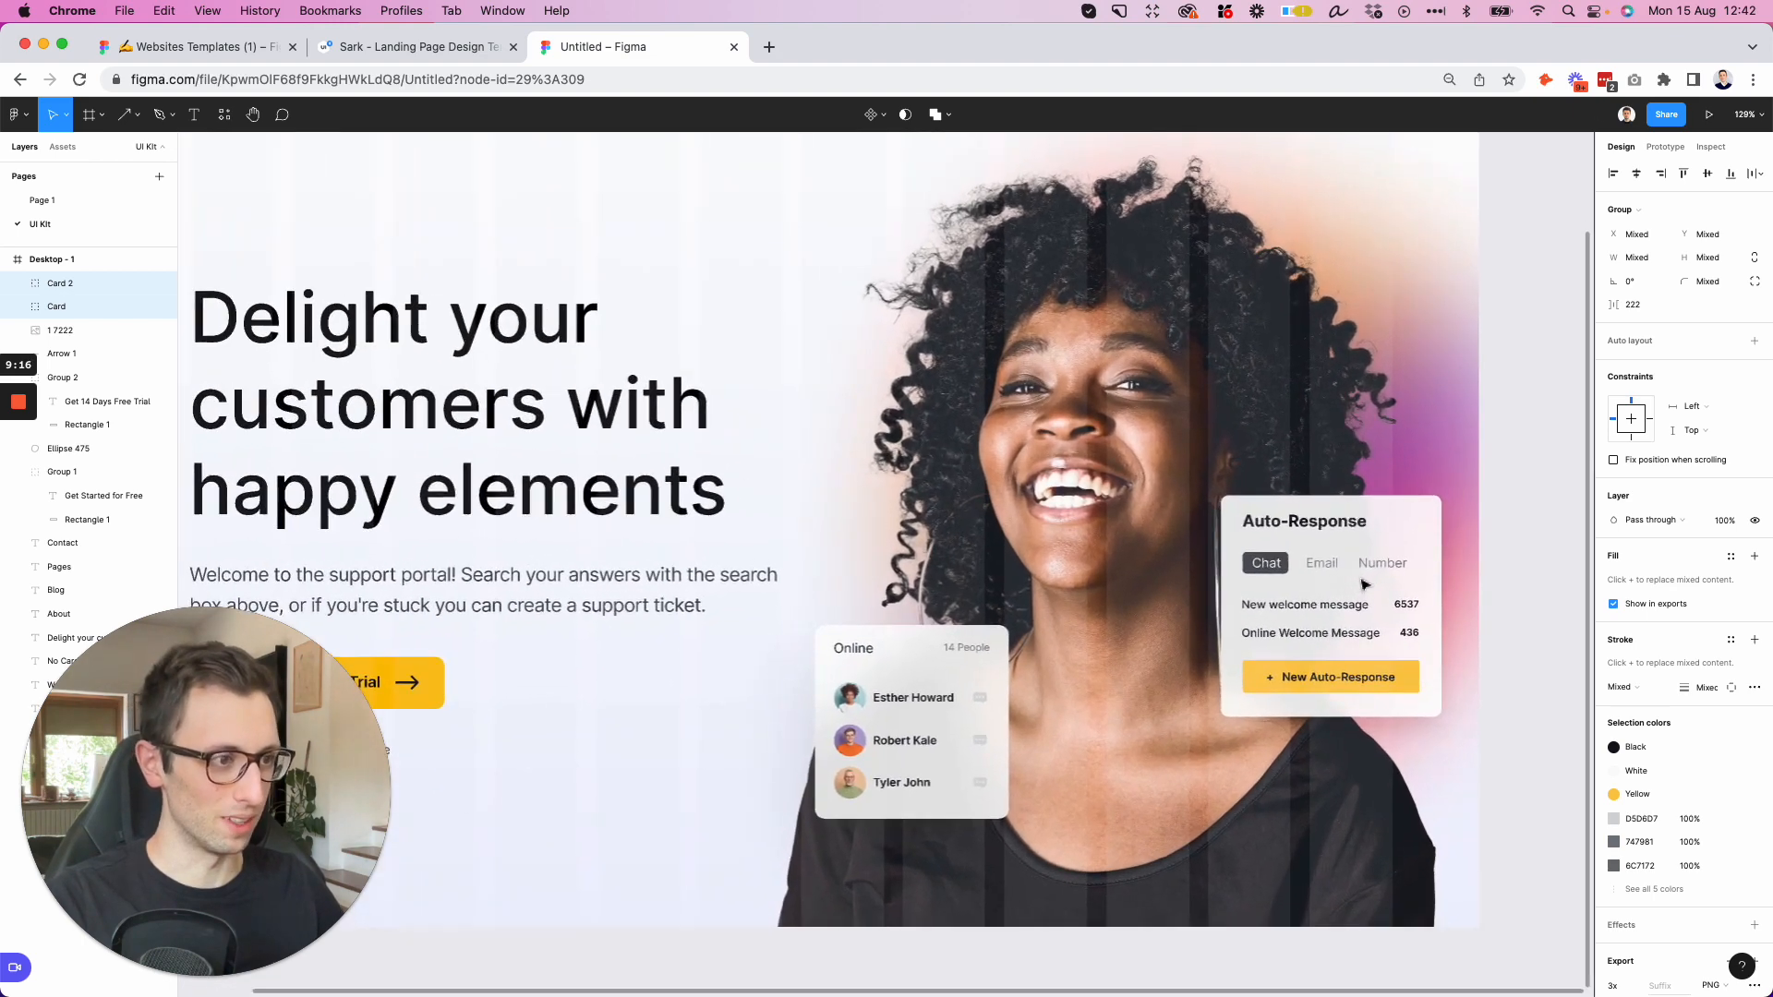
scroll(1365, 584, "up", 2)
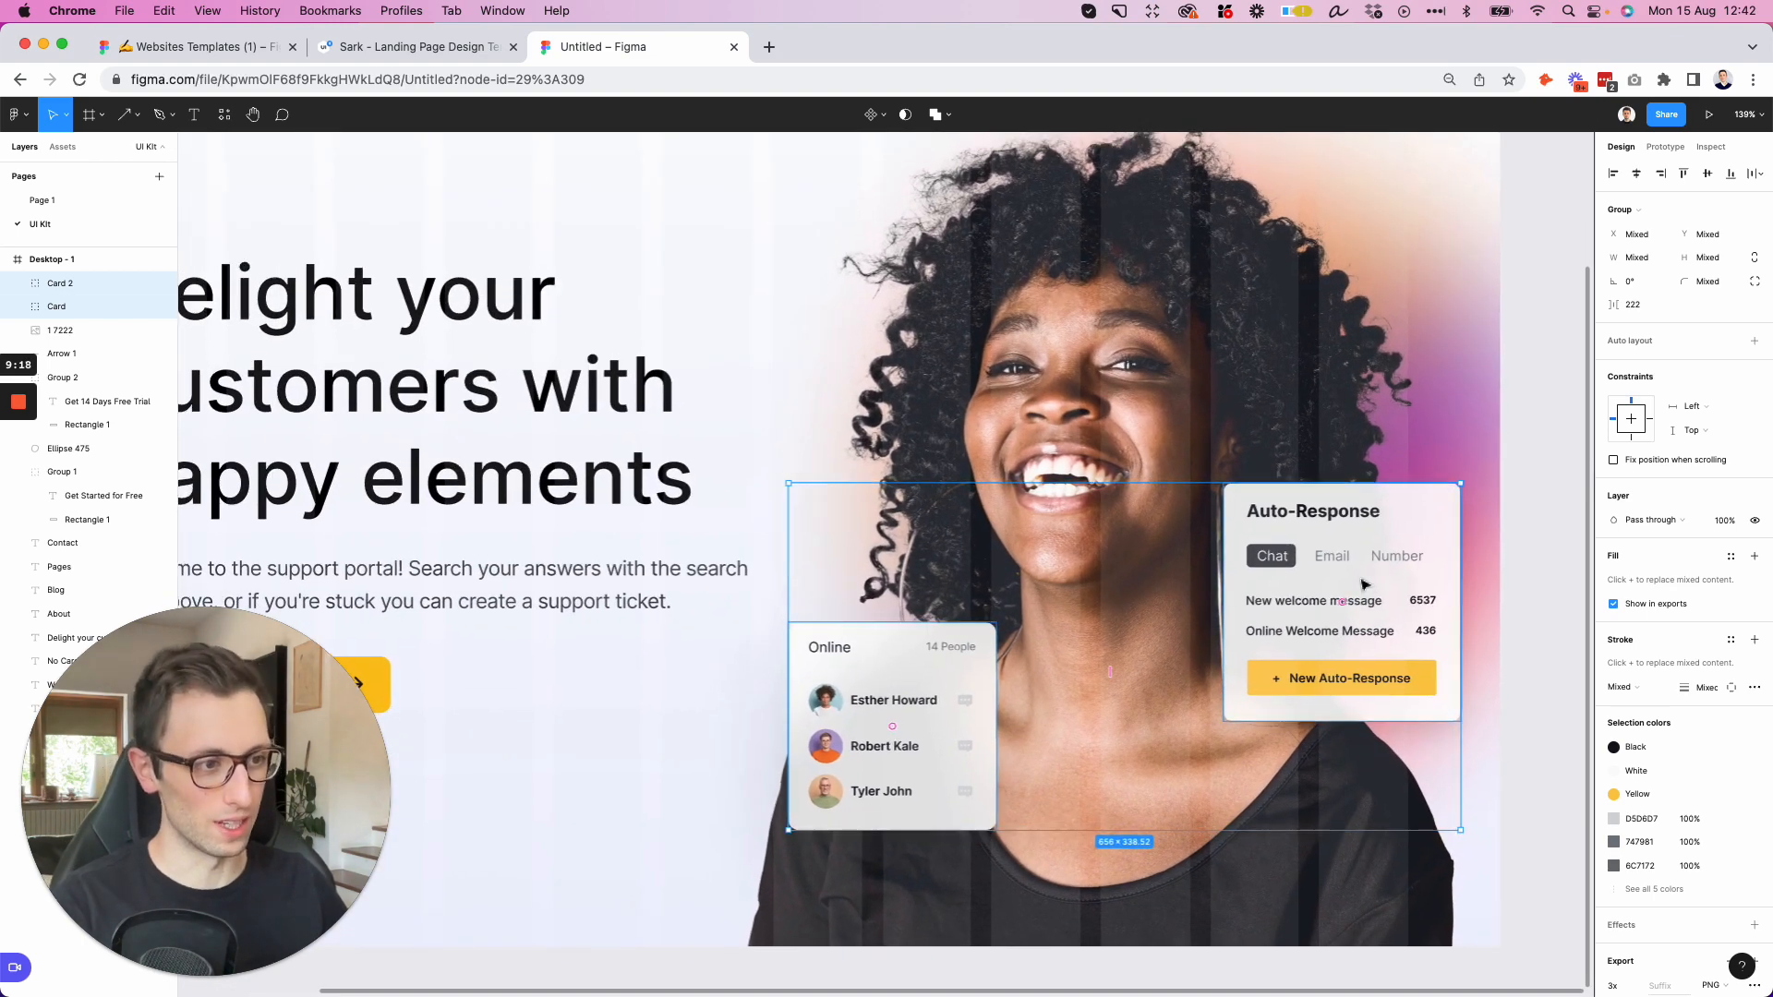
scroll(1353, 577, "left", 2)
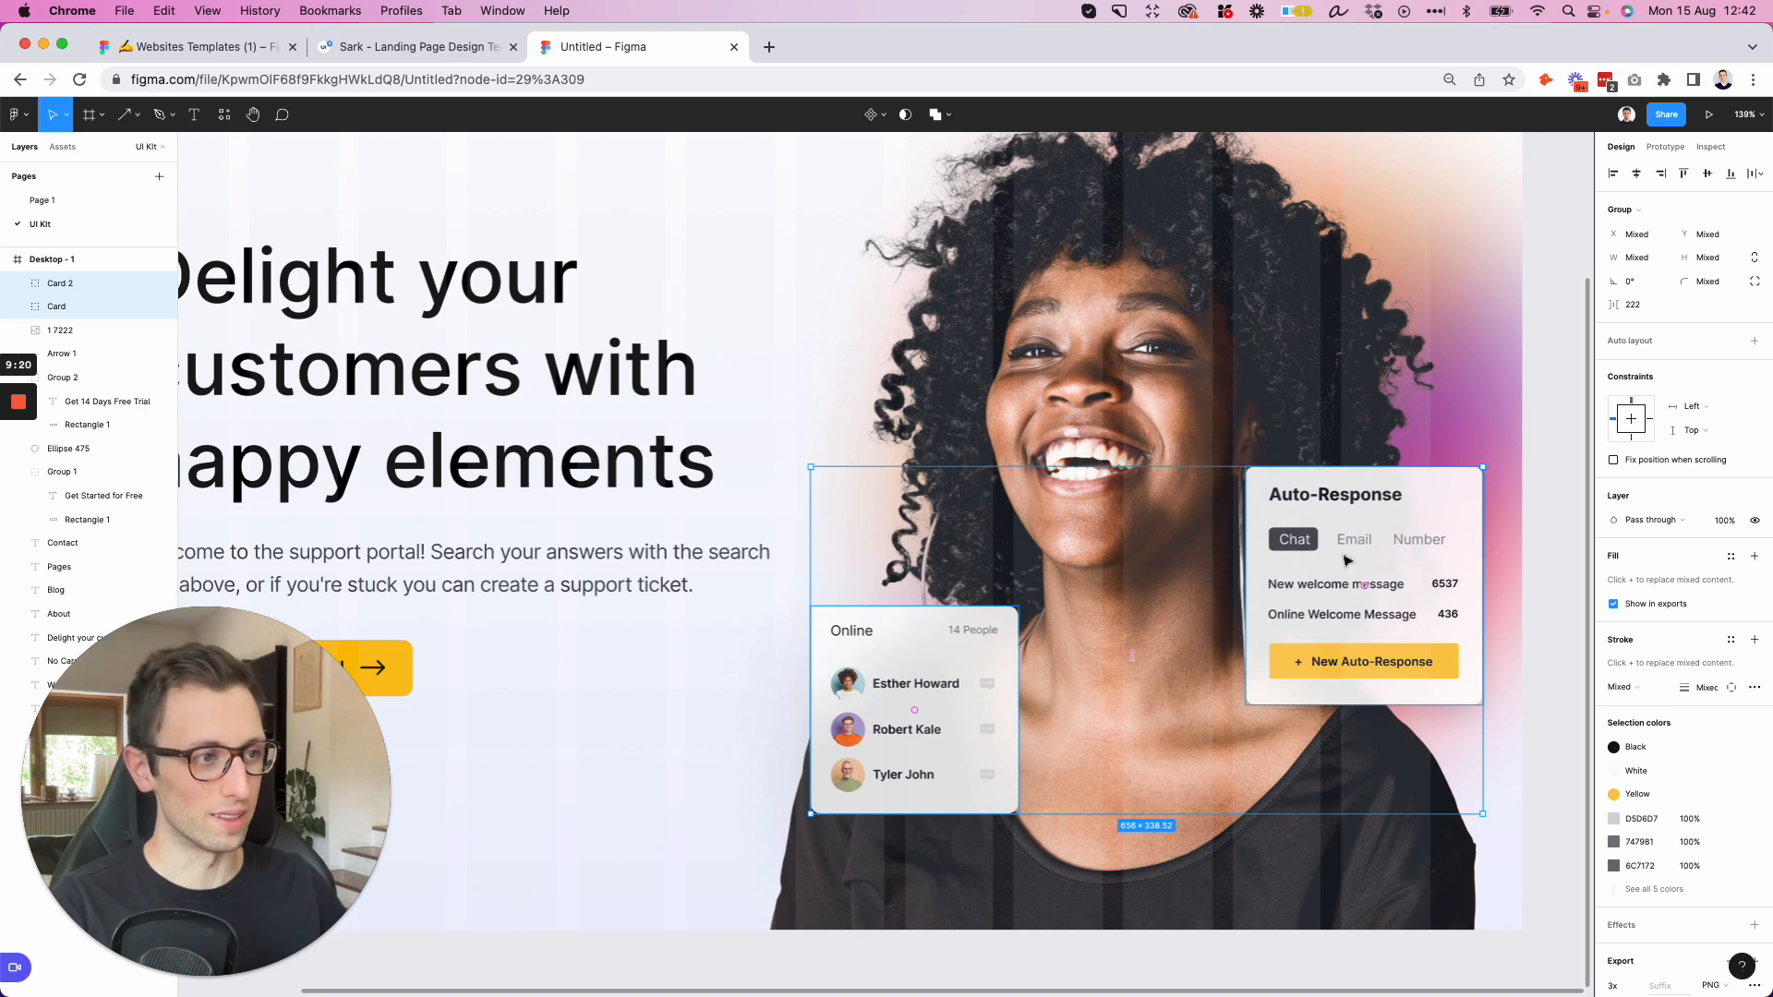
scroll(1275, 551, "left", 4)
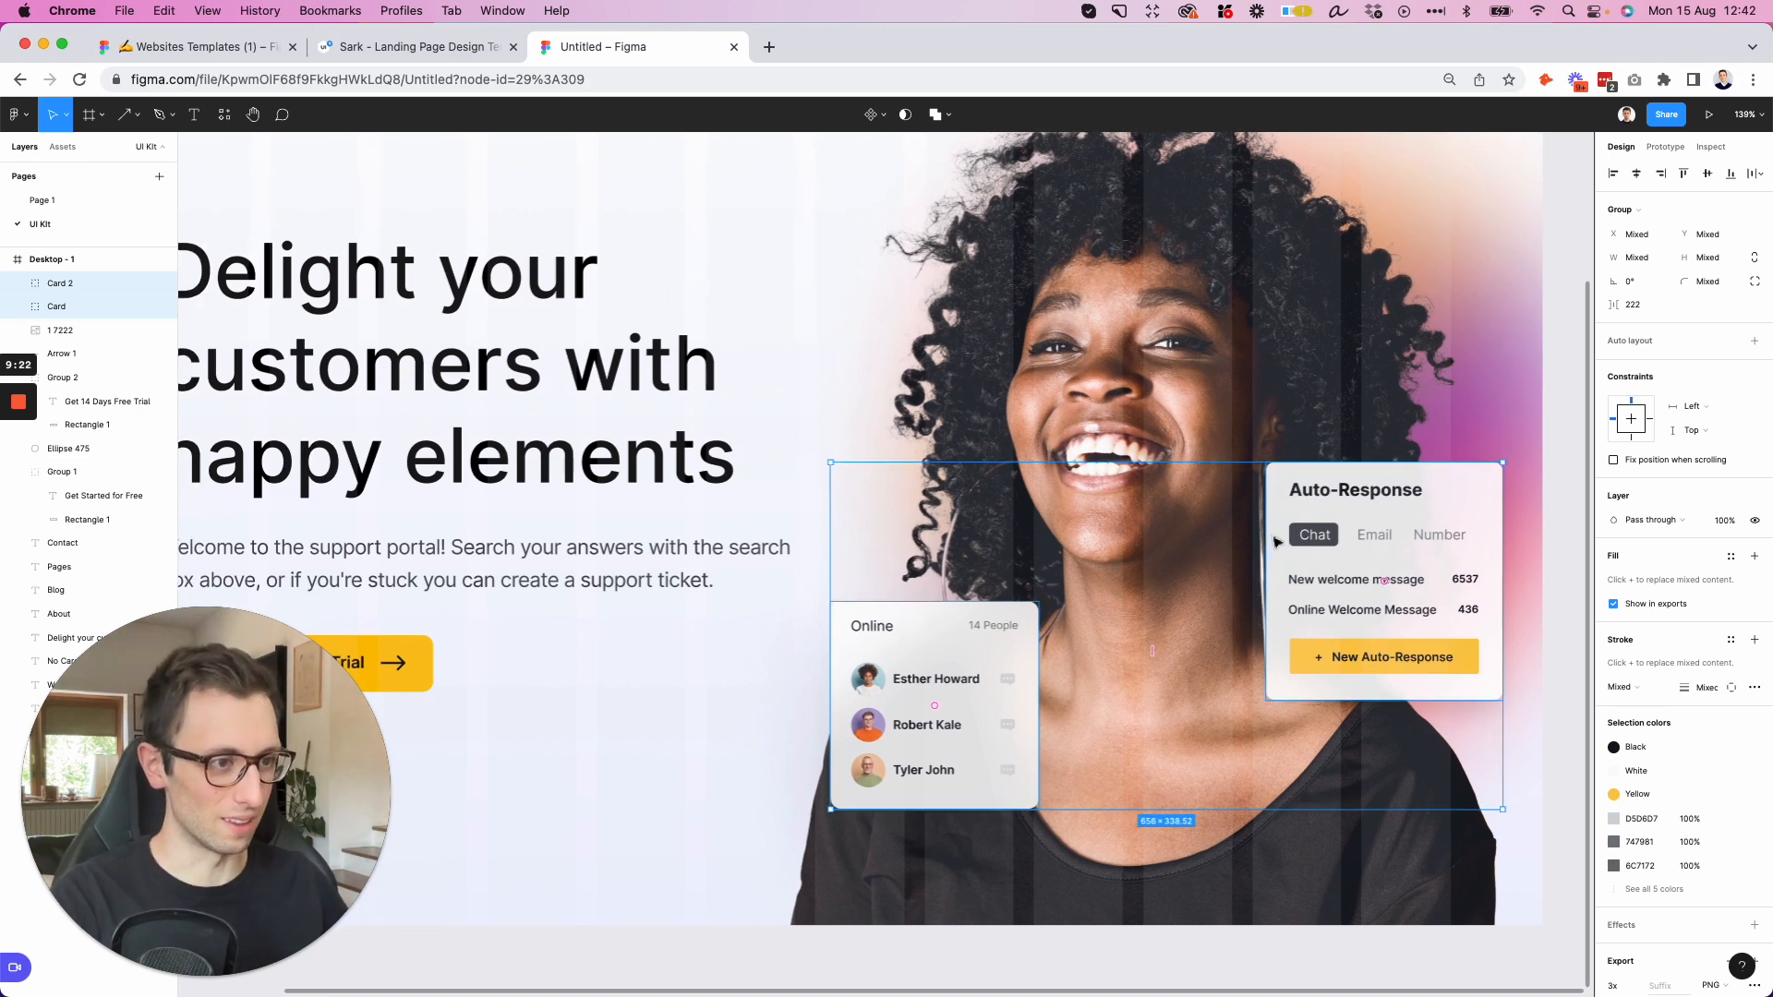
scroll(1274, 543, "down", 3)
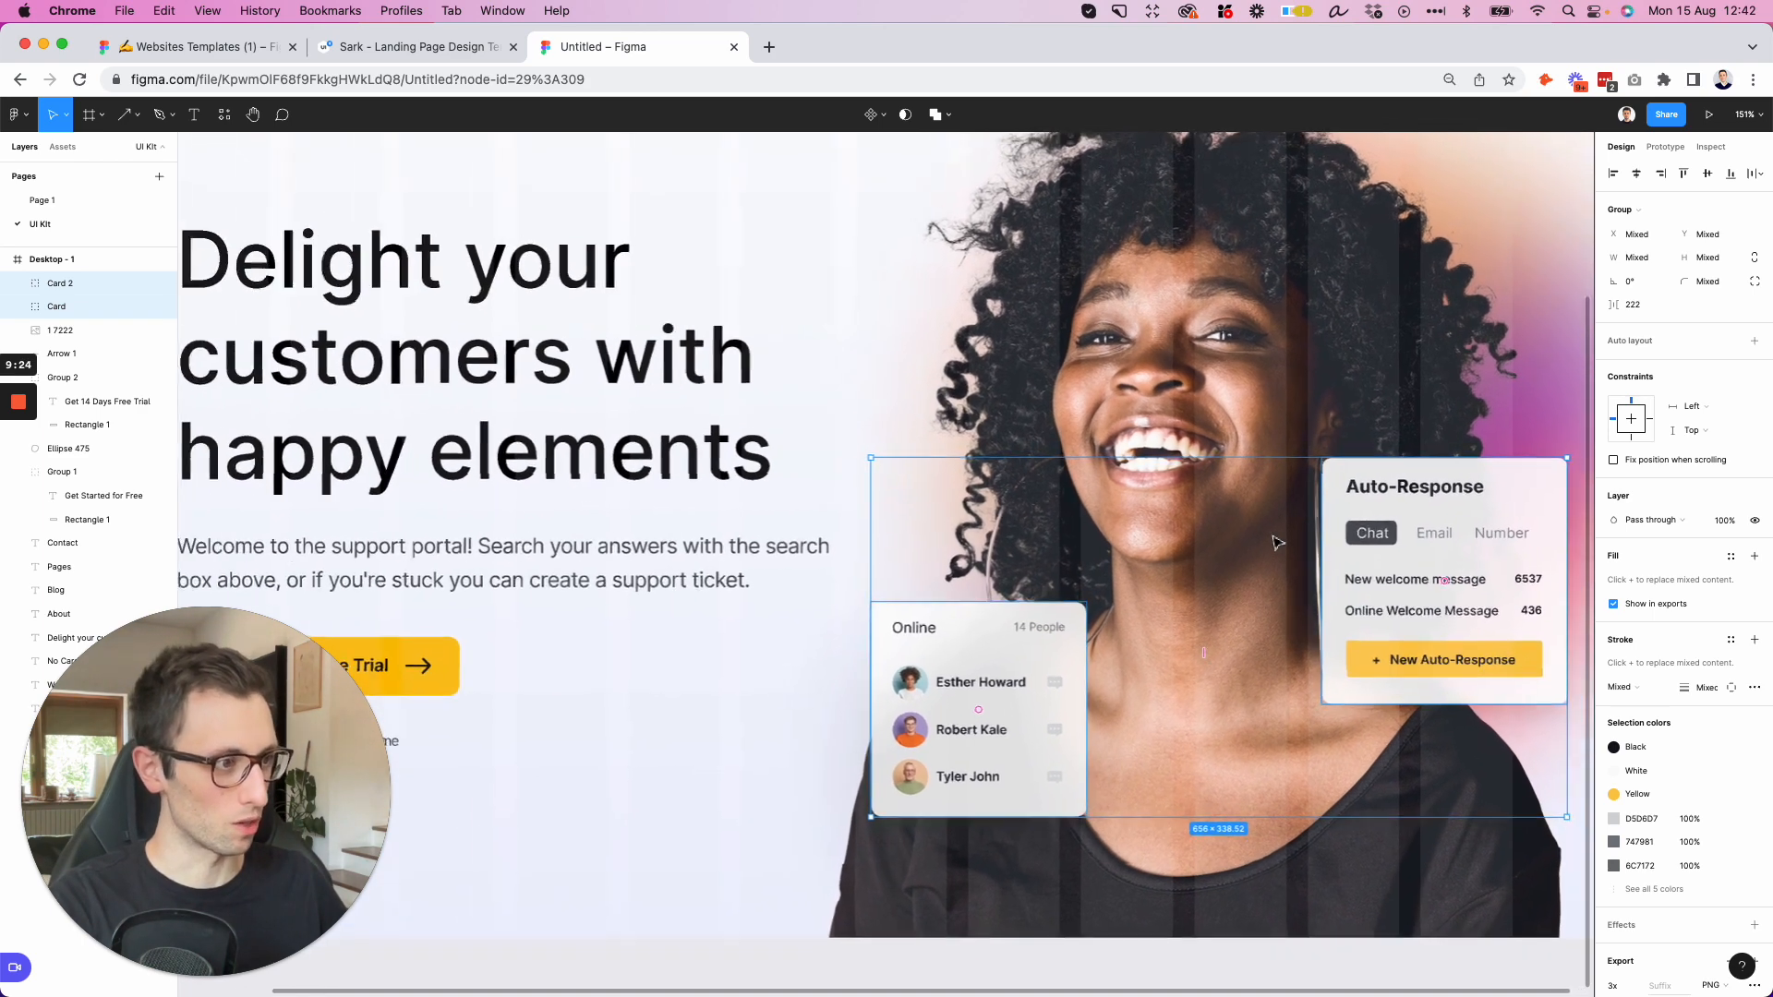
scroll(1275, 545, "up", 5)
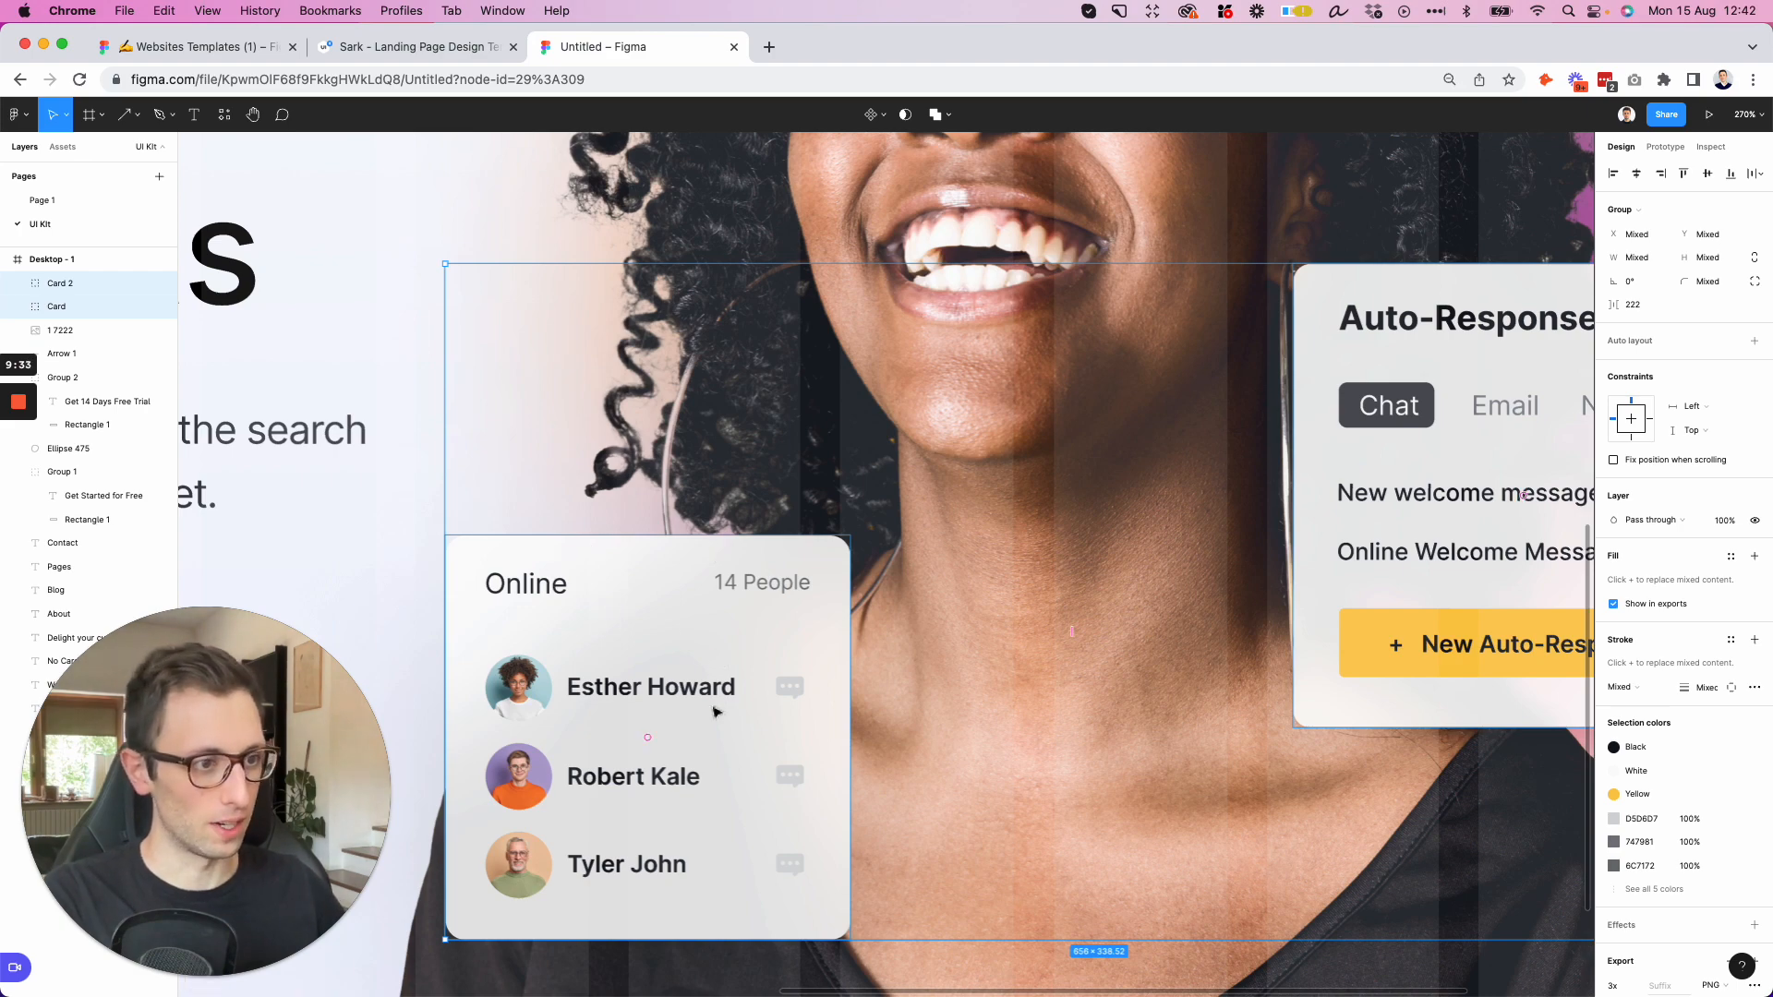
scroll(534, 712, "down", 5)
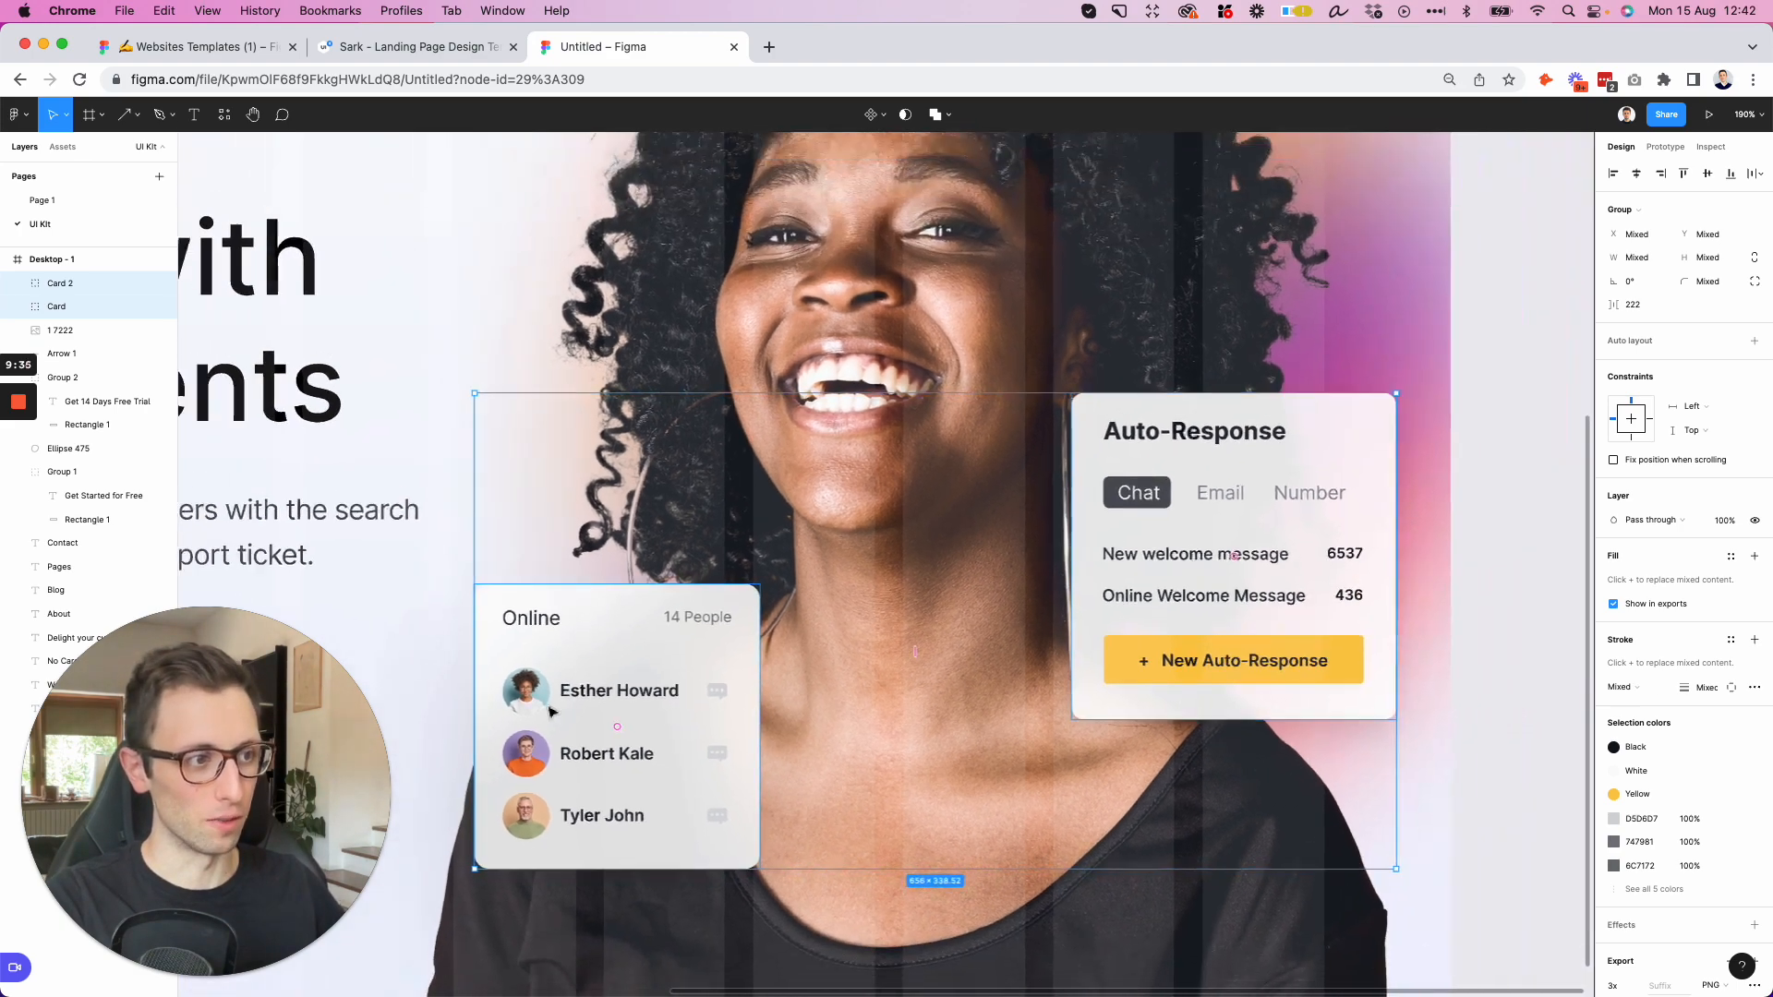
scroll(551, 711, "down", 5)
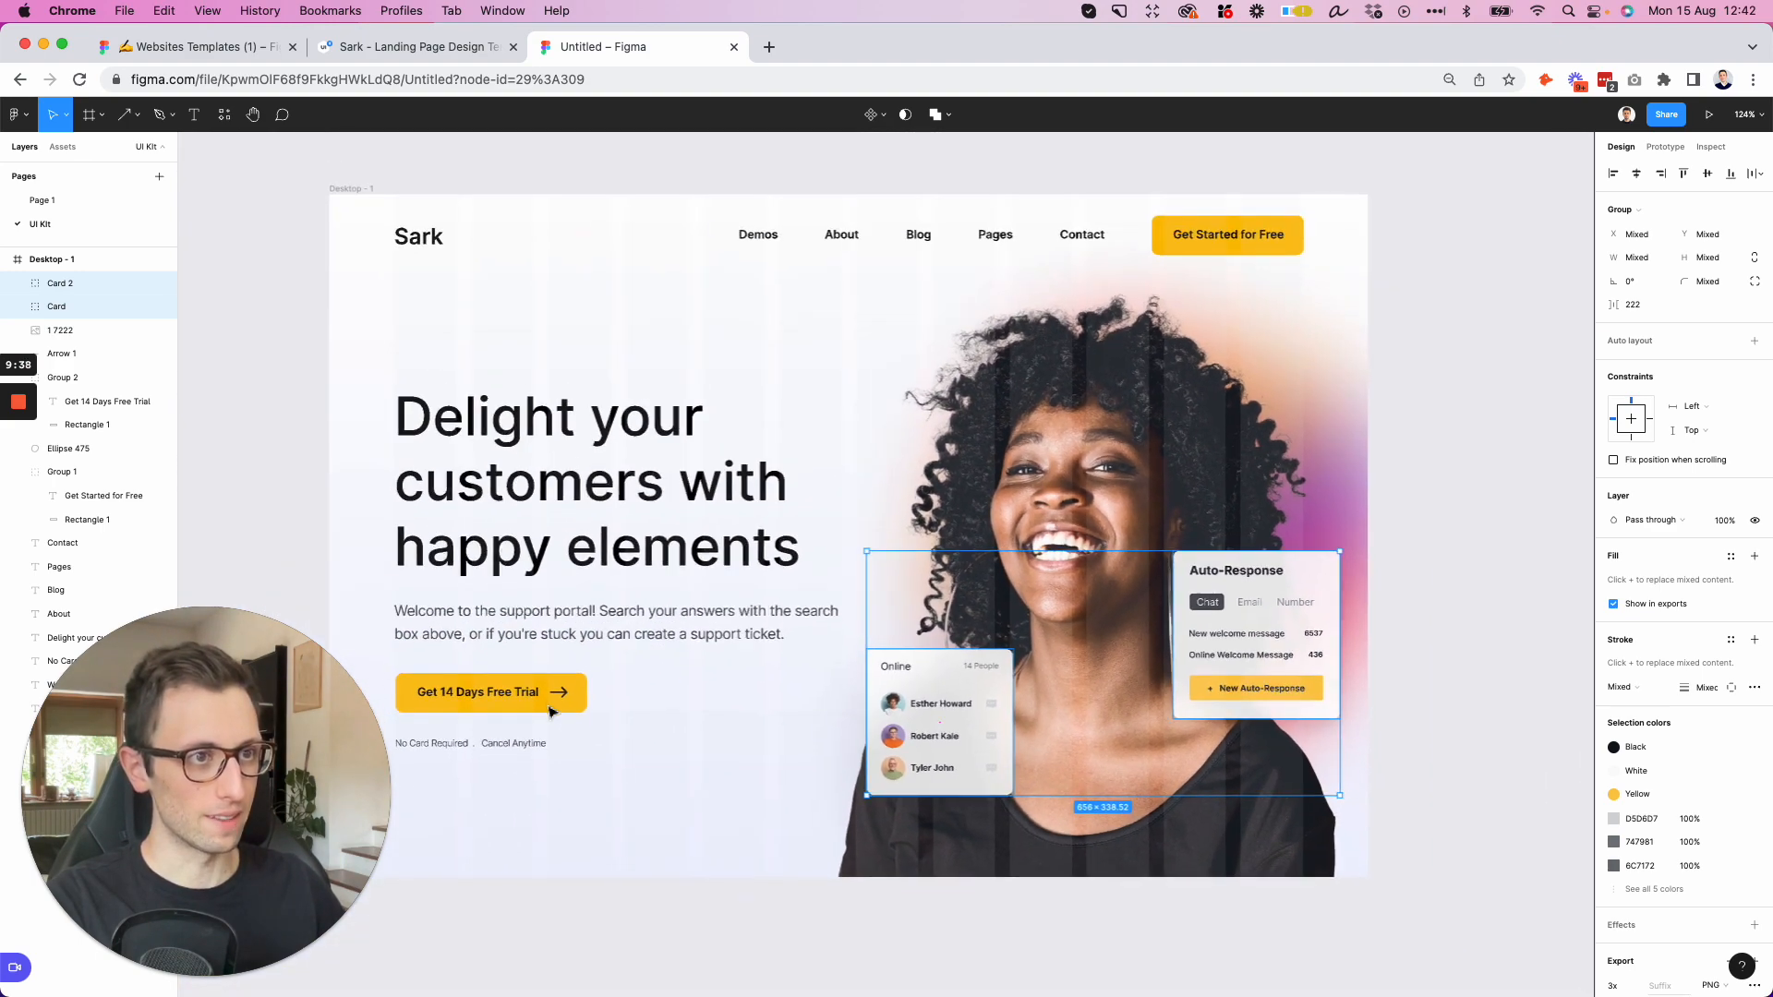
Hide the 12-column layout grid of the desktop frame
left_click(343, 182)
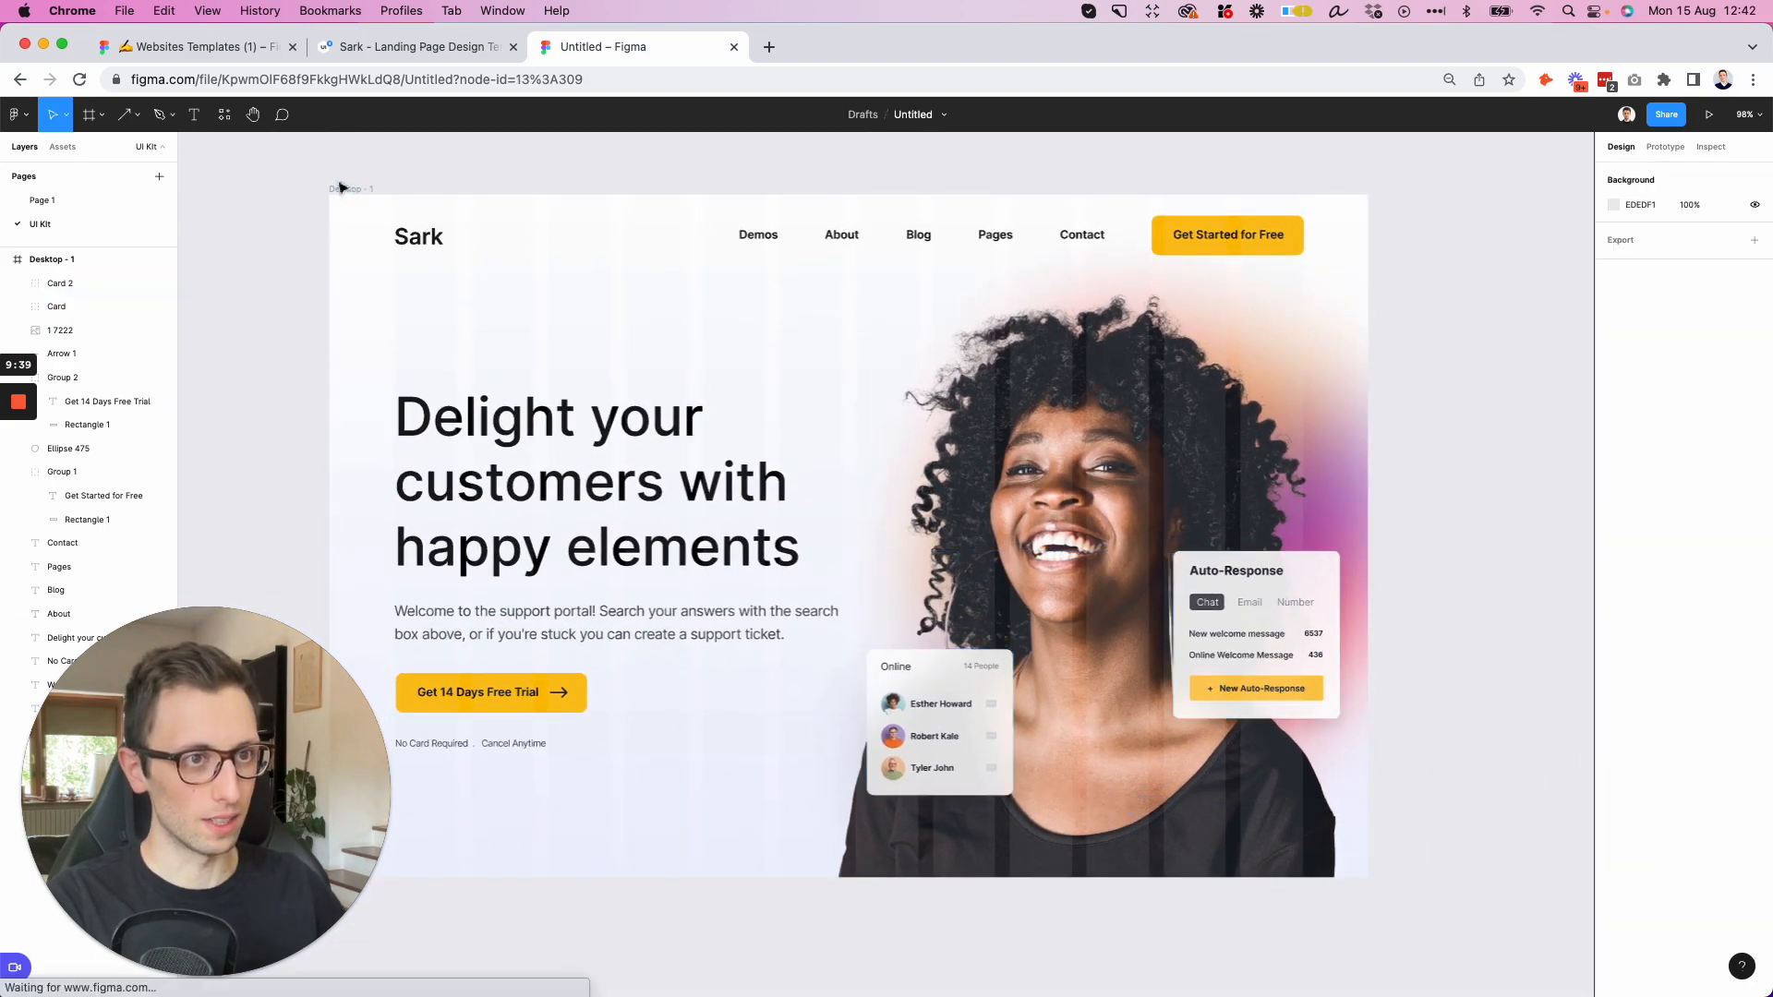
left_click(341, 189)
left_click(1731, 402)
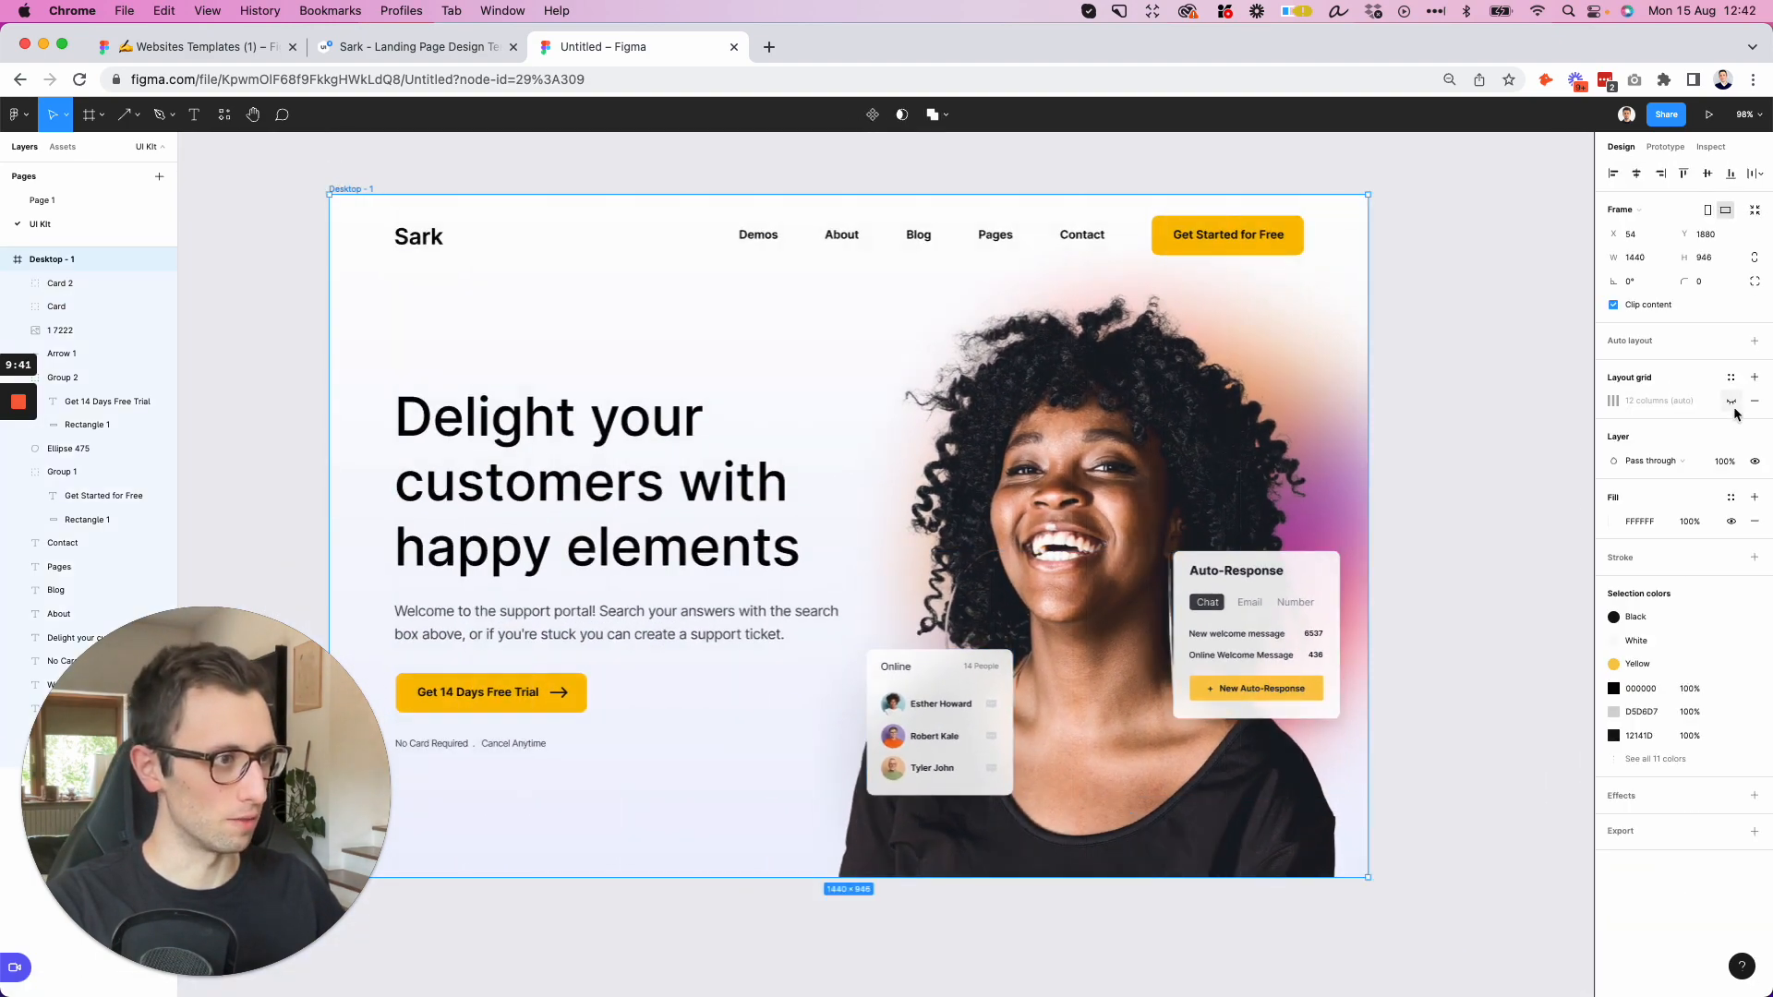
Open the giglio-designs.com/freebies page in a new browser tab
key("super+t")
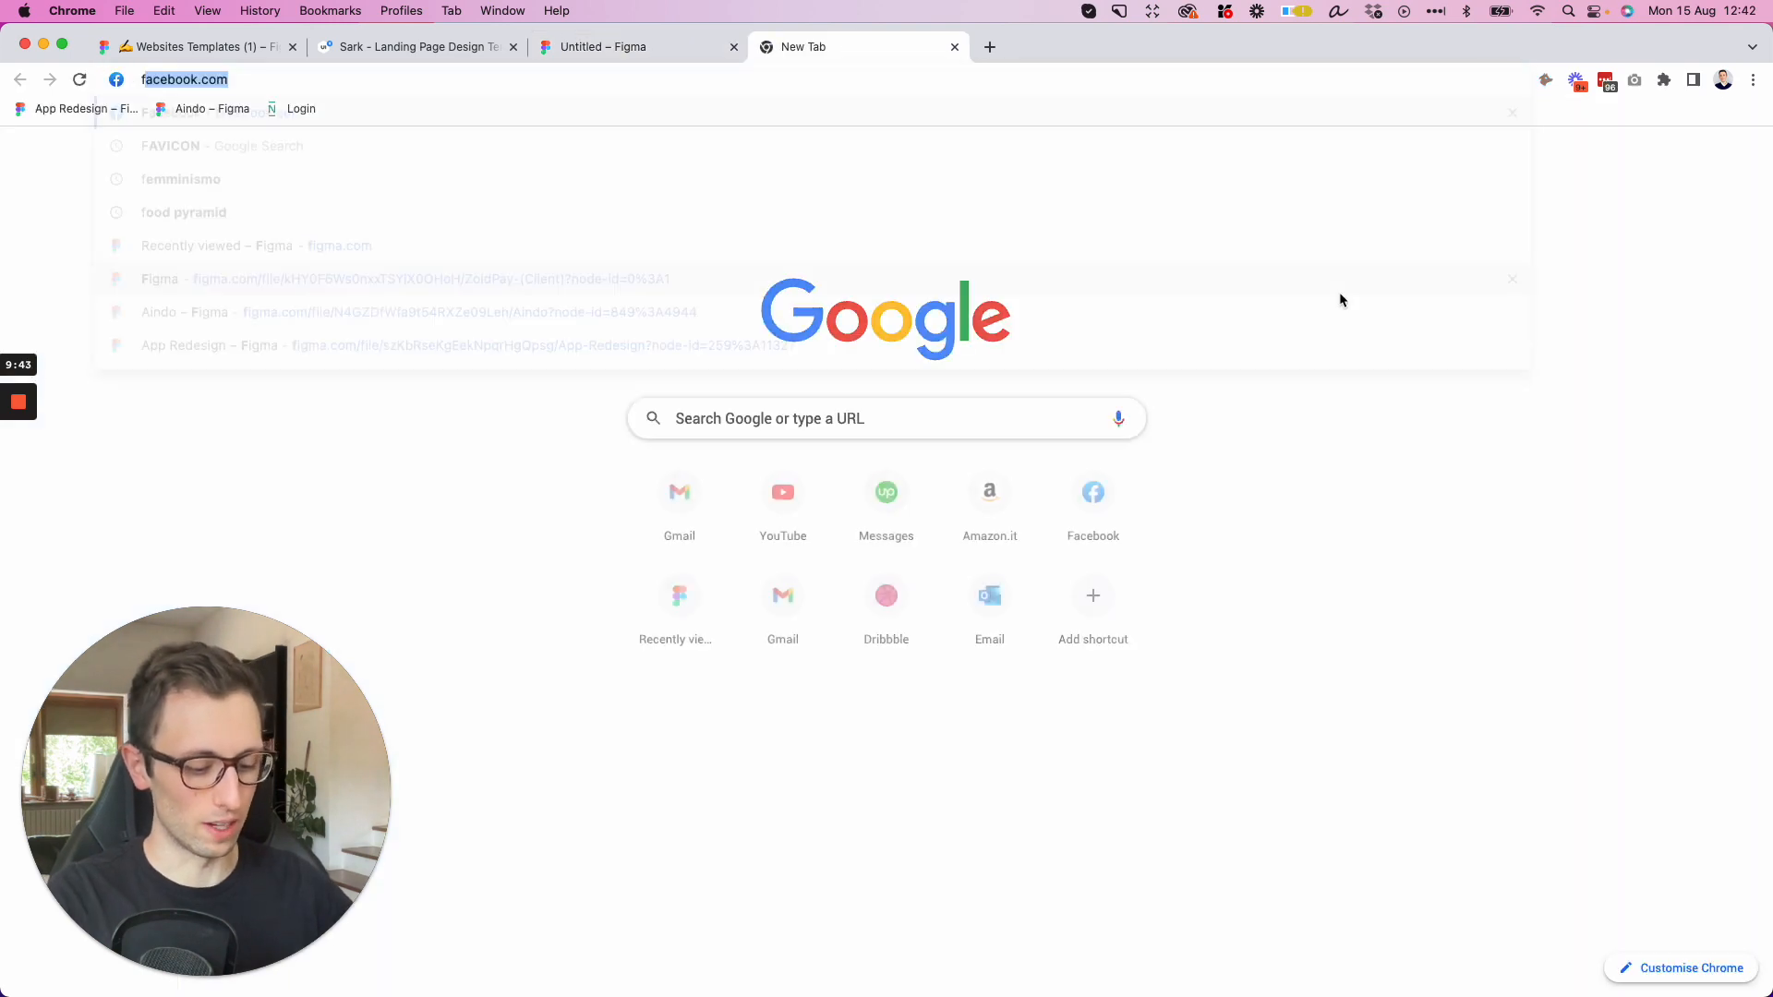
type("free")
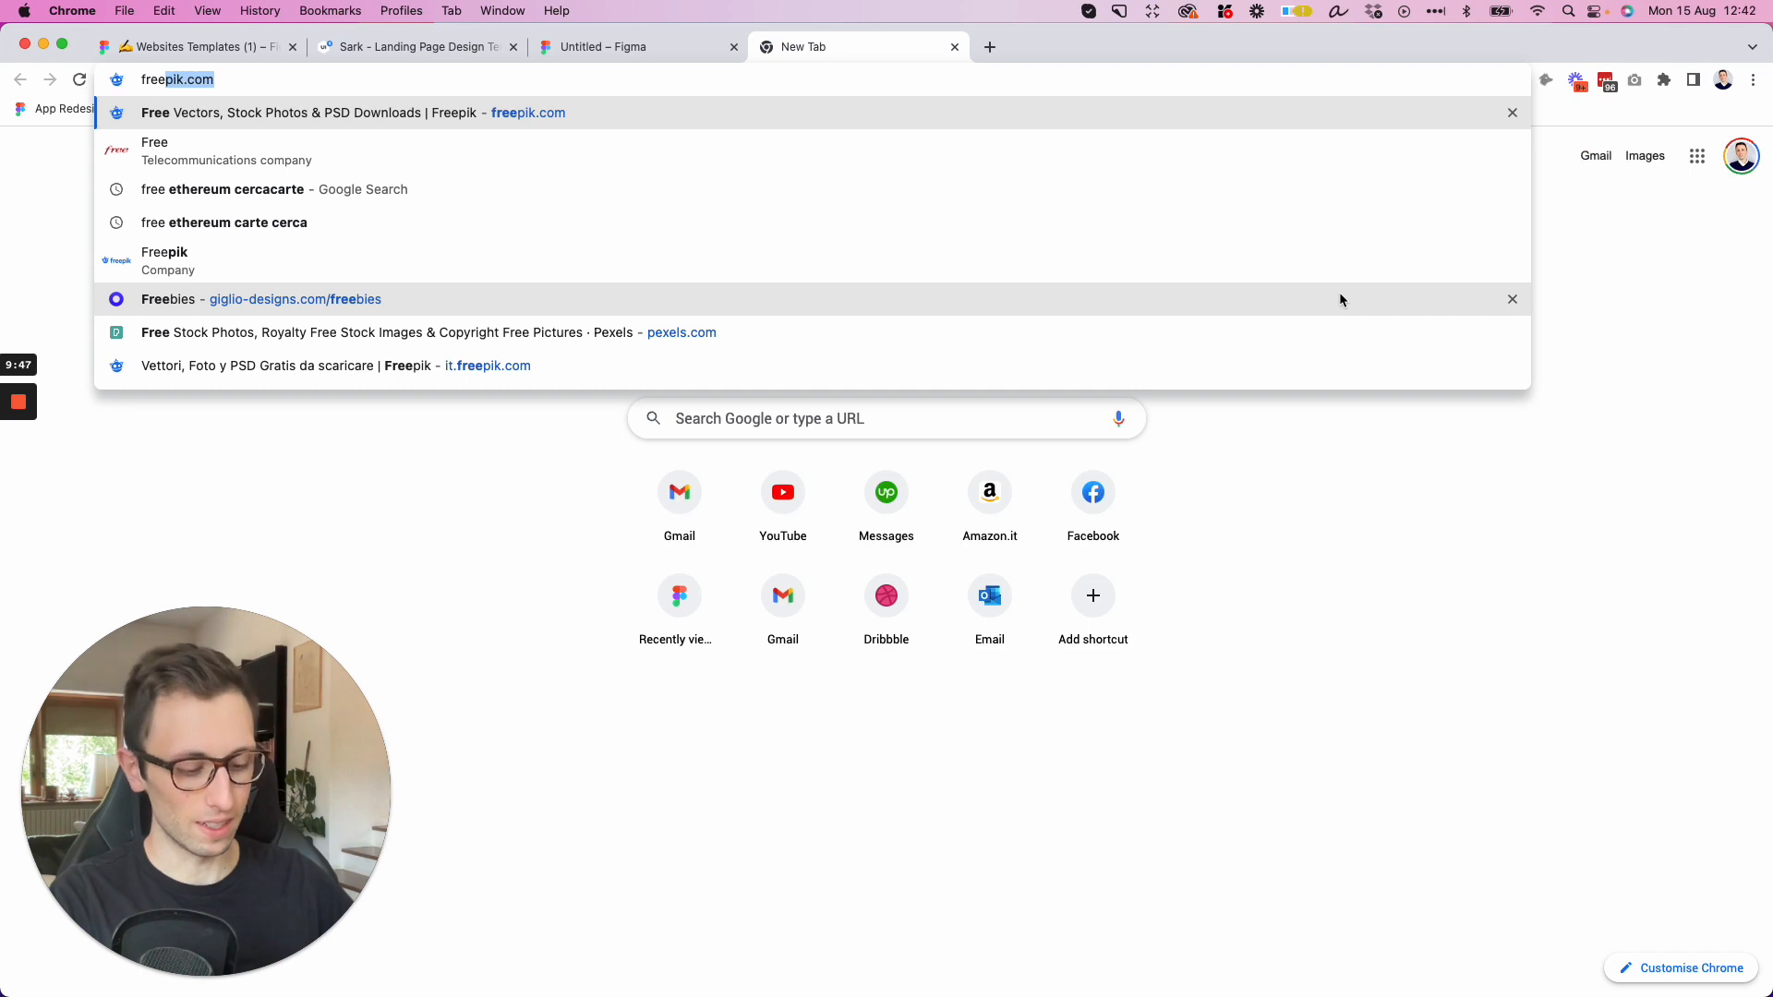
type("bi")
key("Up")
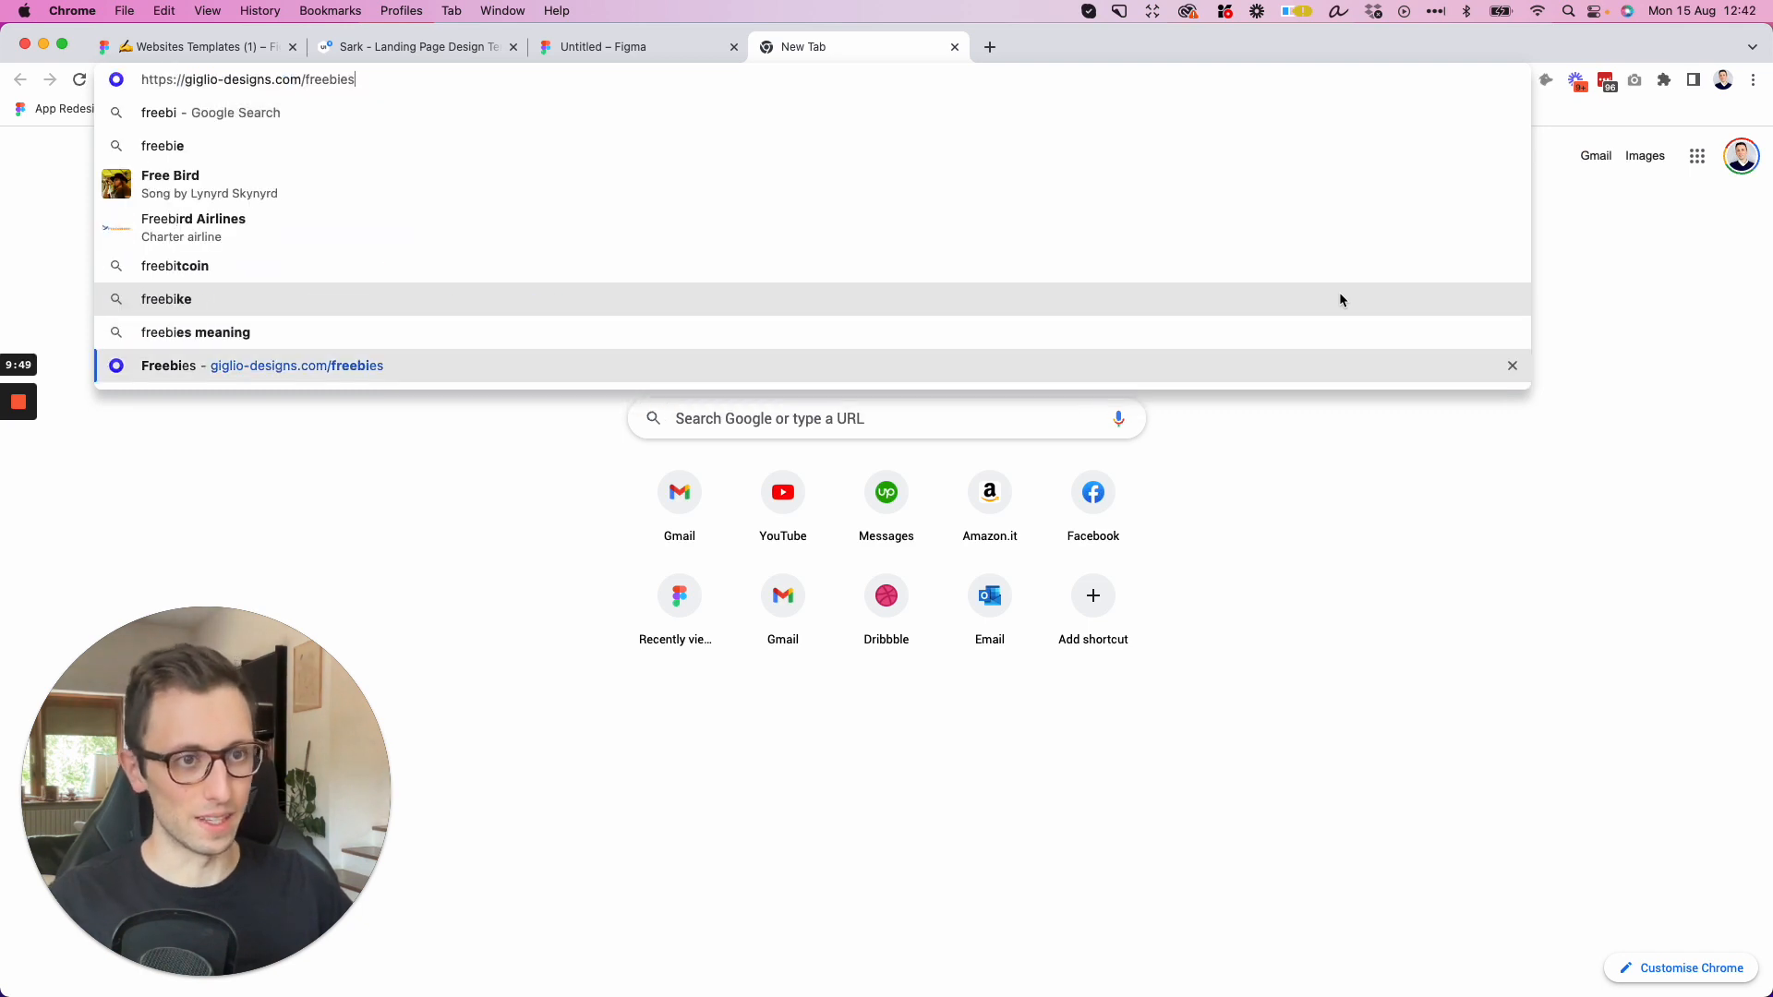
key("Return")
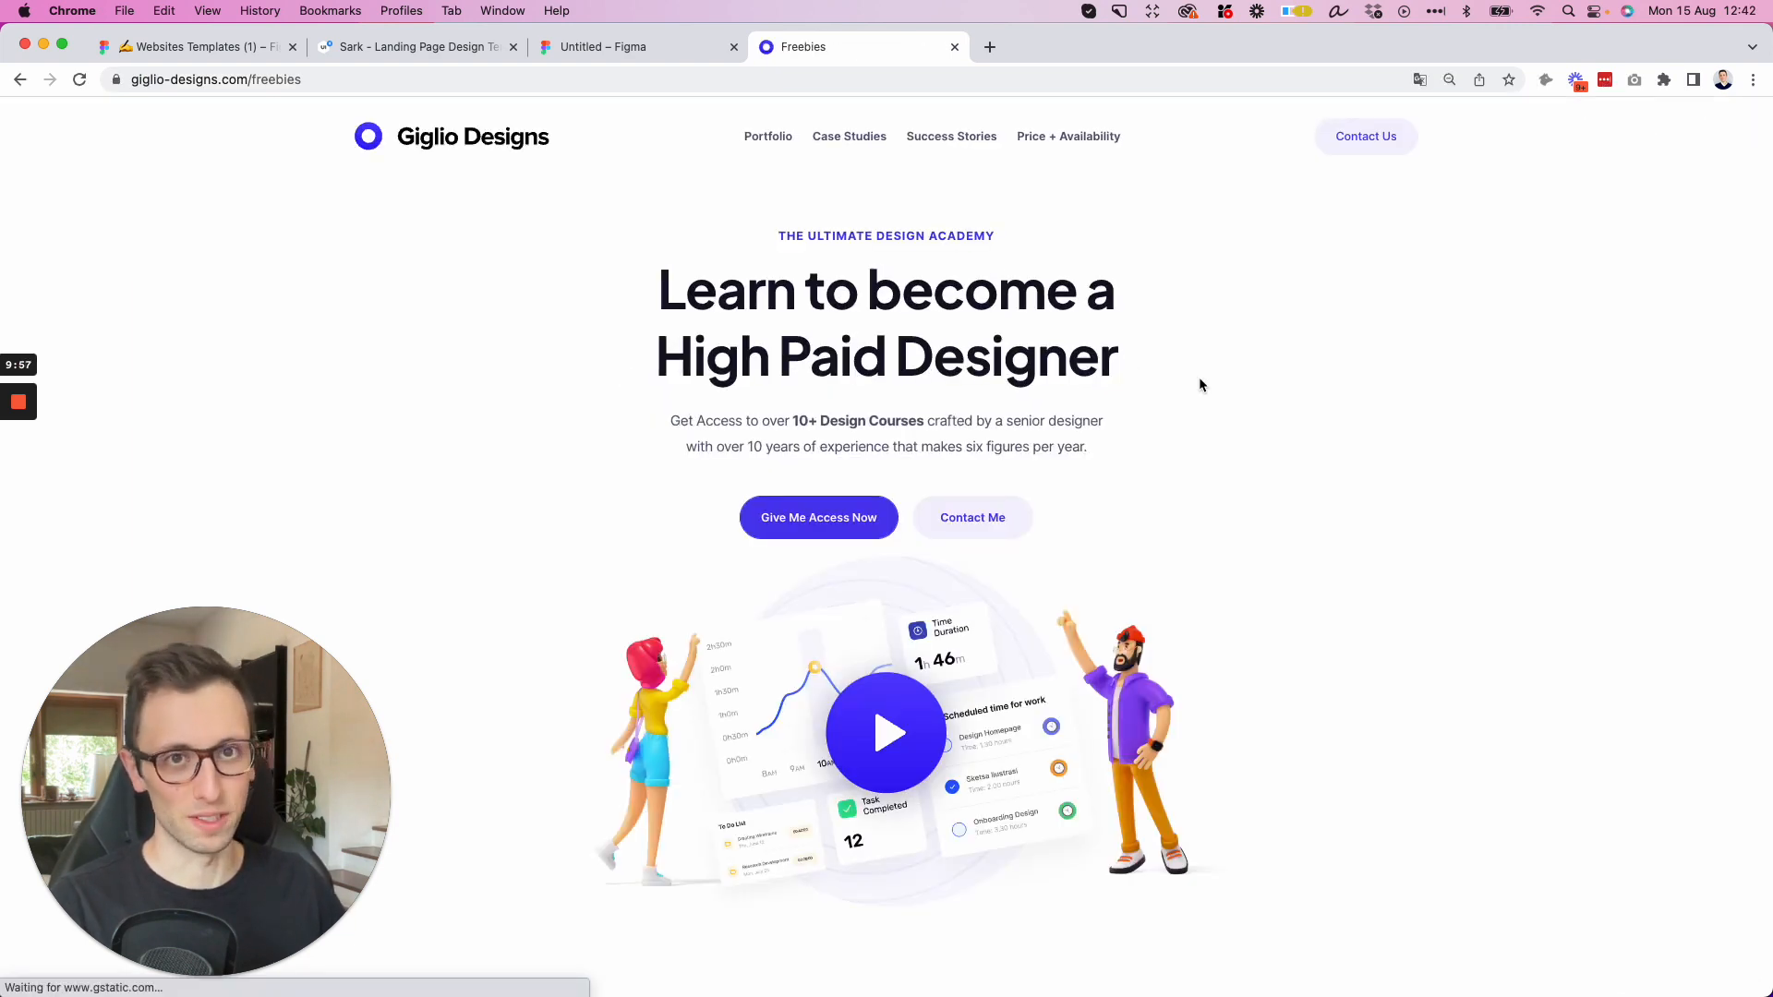
Look through the Freebies page, from the design academy introduction down to the list of included courses
scroll(1337, 362, "down", 3)
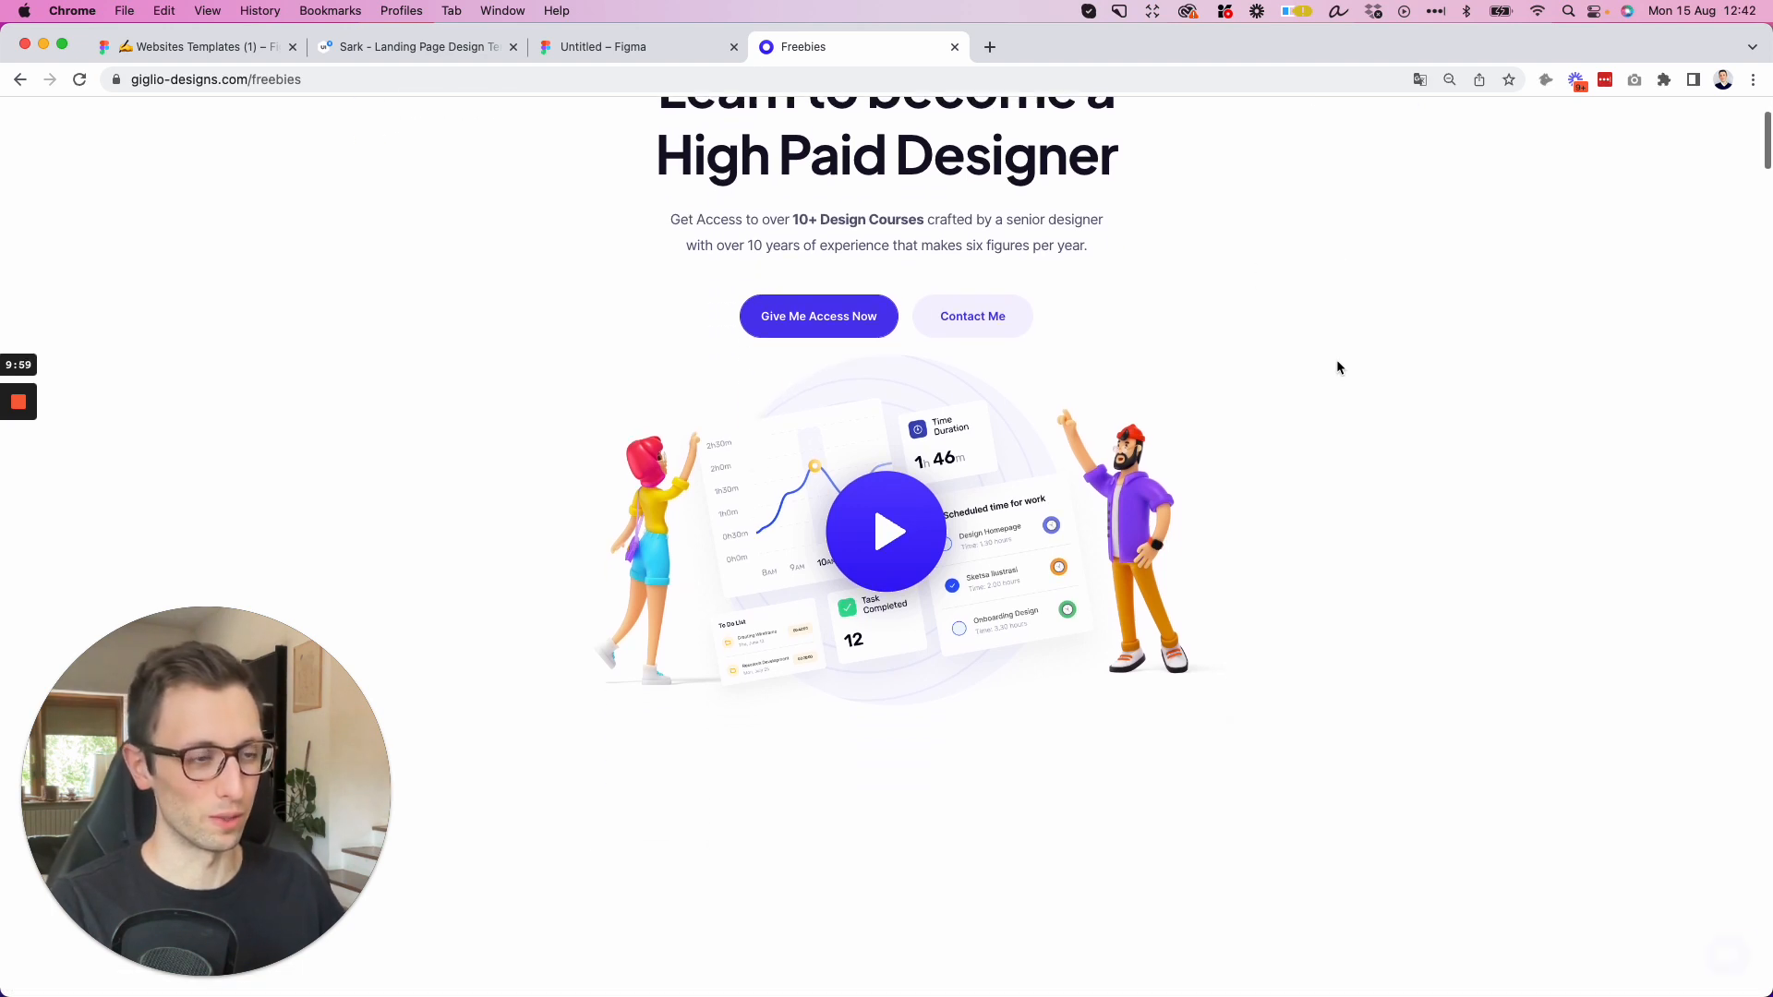
scroll(1337, 368, "down", 3)
scroll(1337, 367, "down", 5)
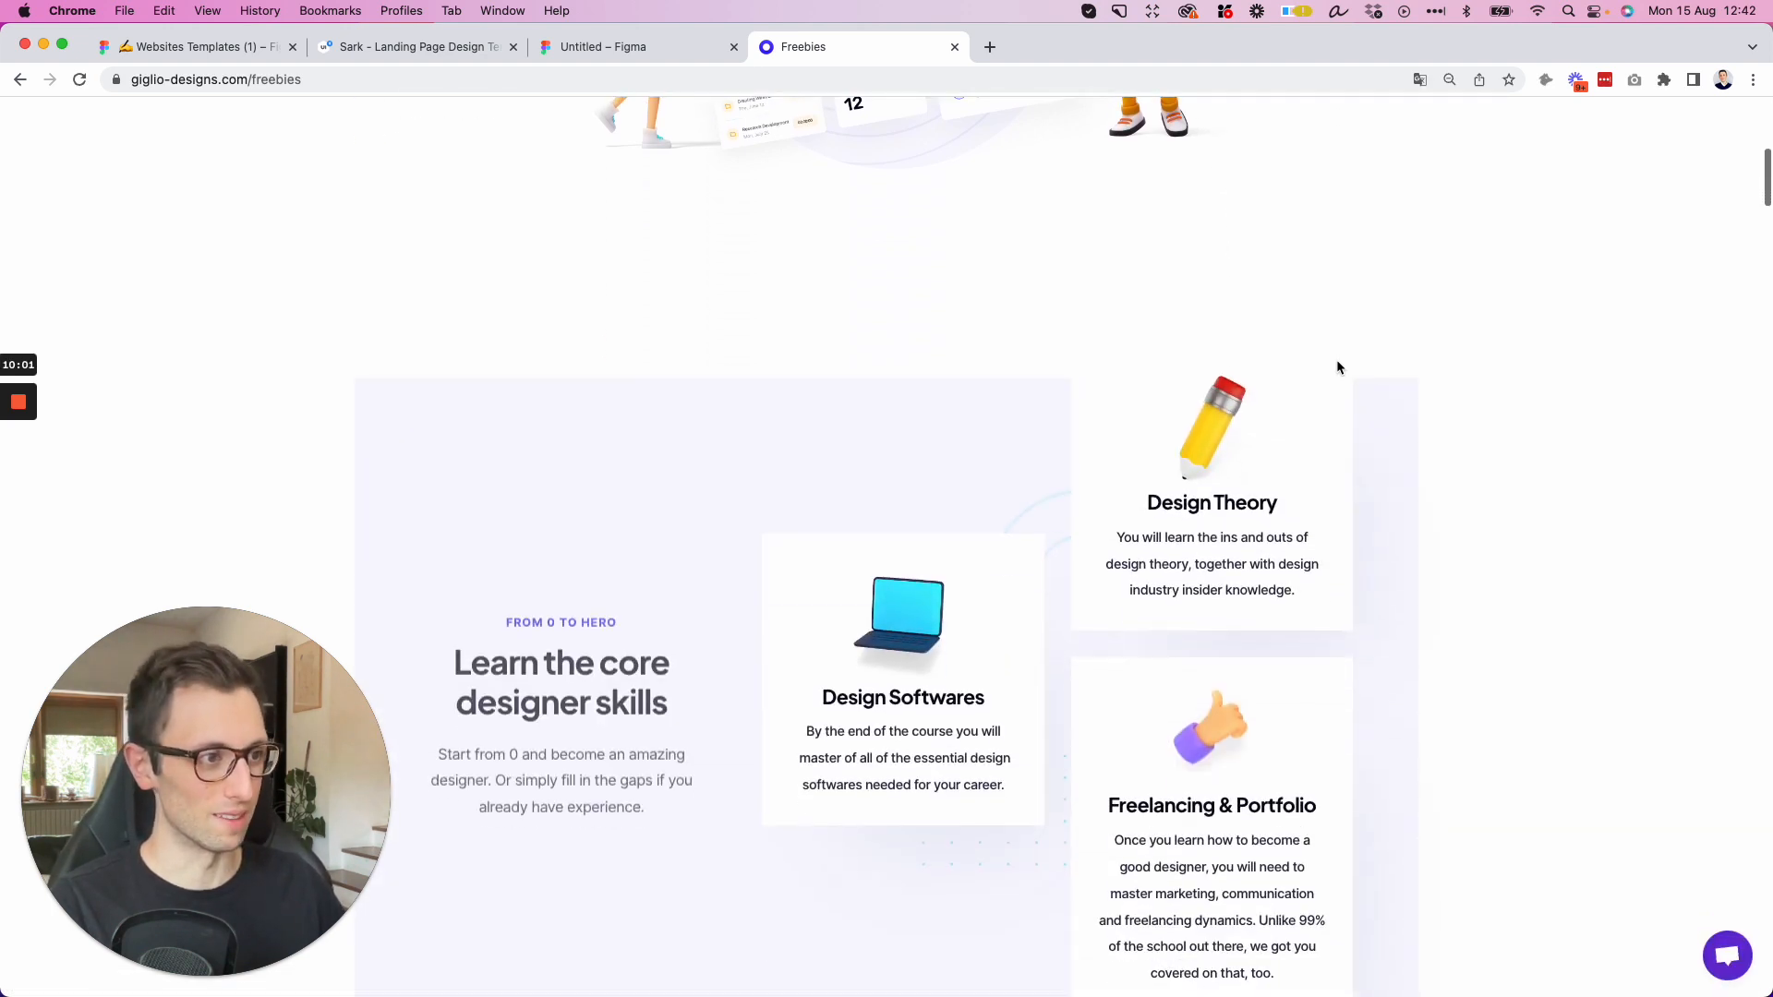
scroll(1337, 367, "down", 4)
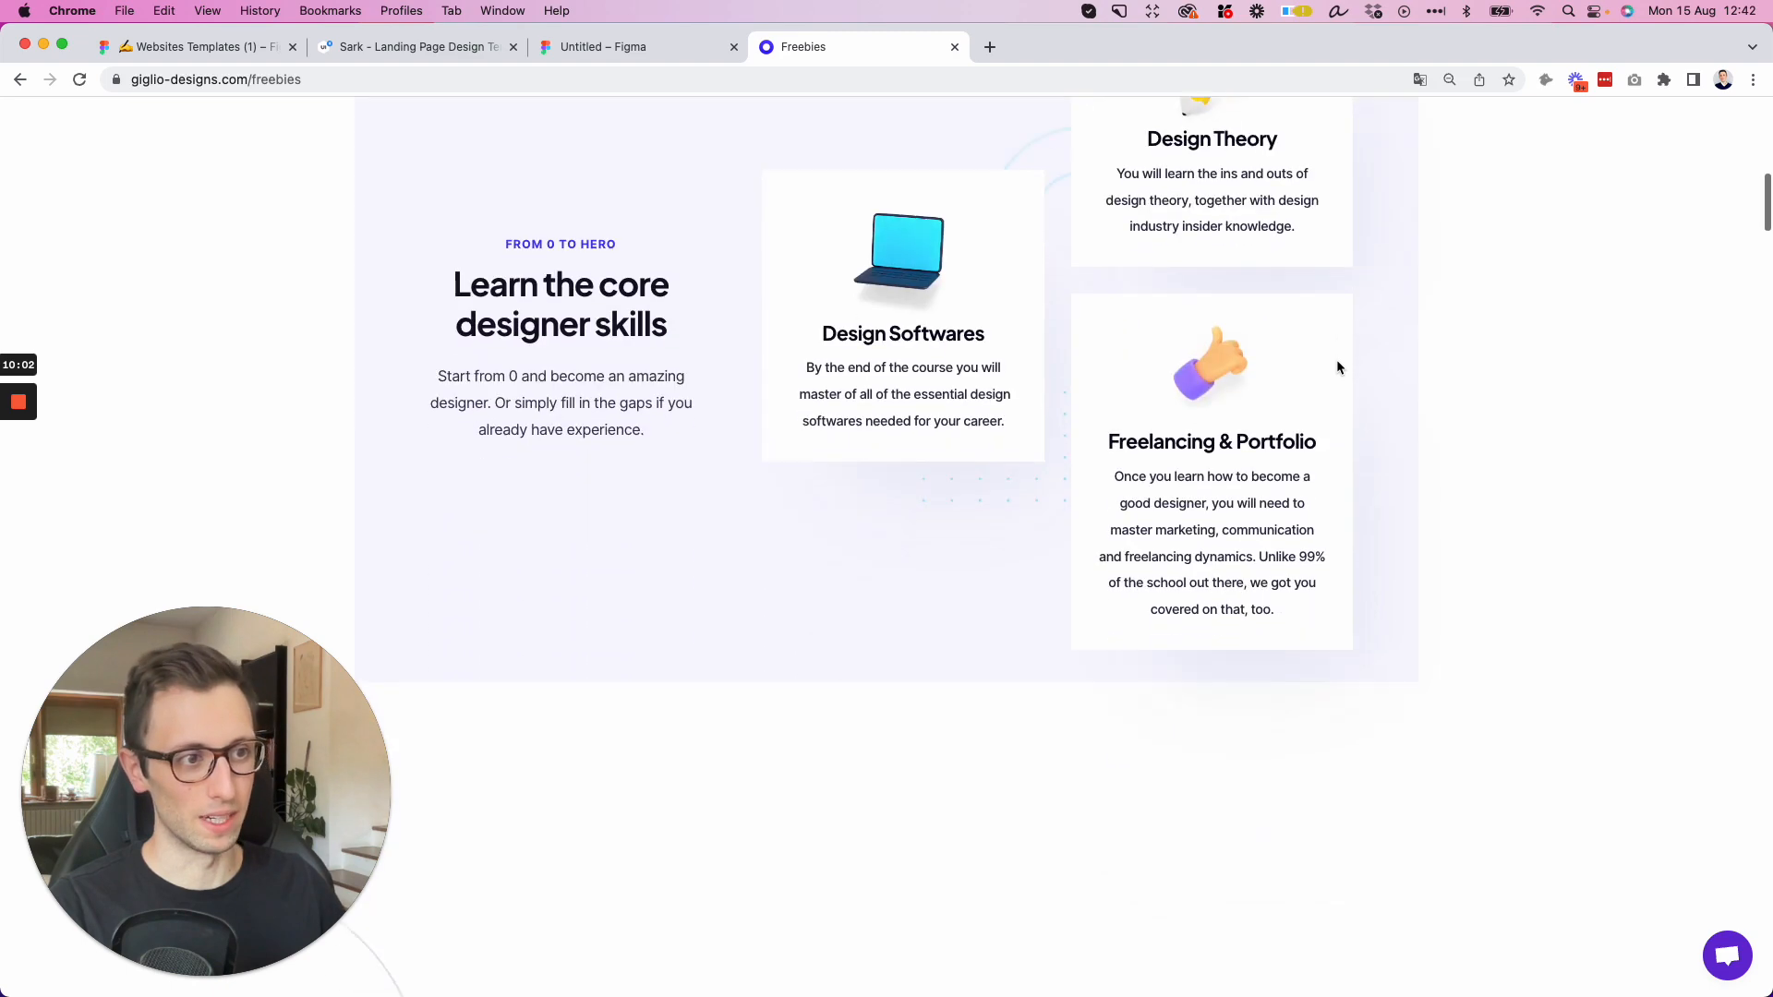
scroll(1337, 367, "down", 1)
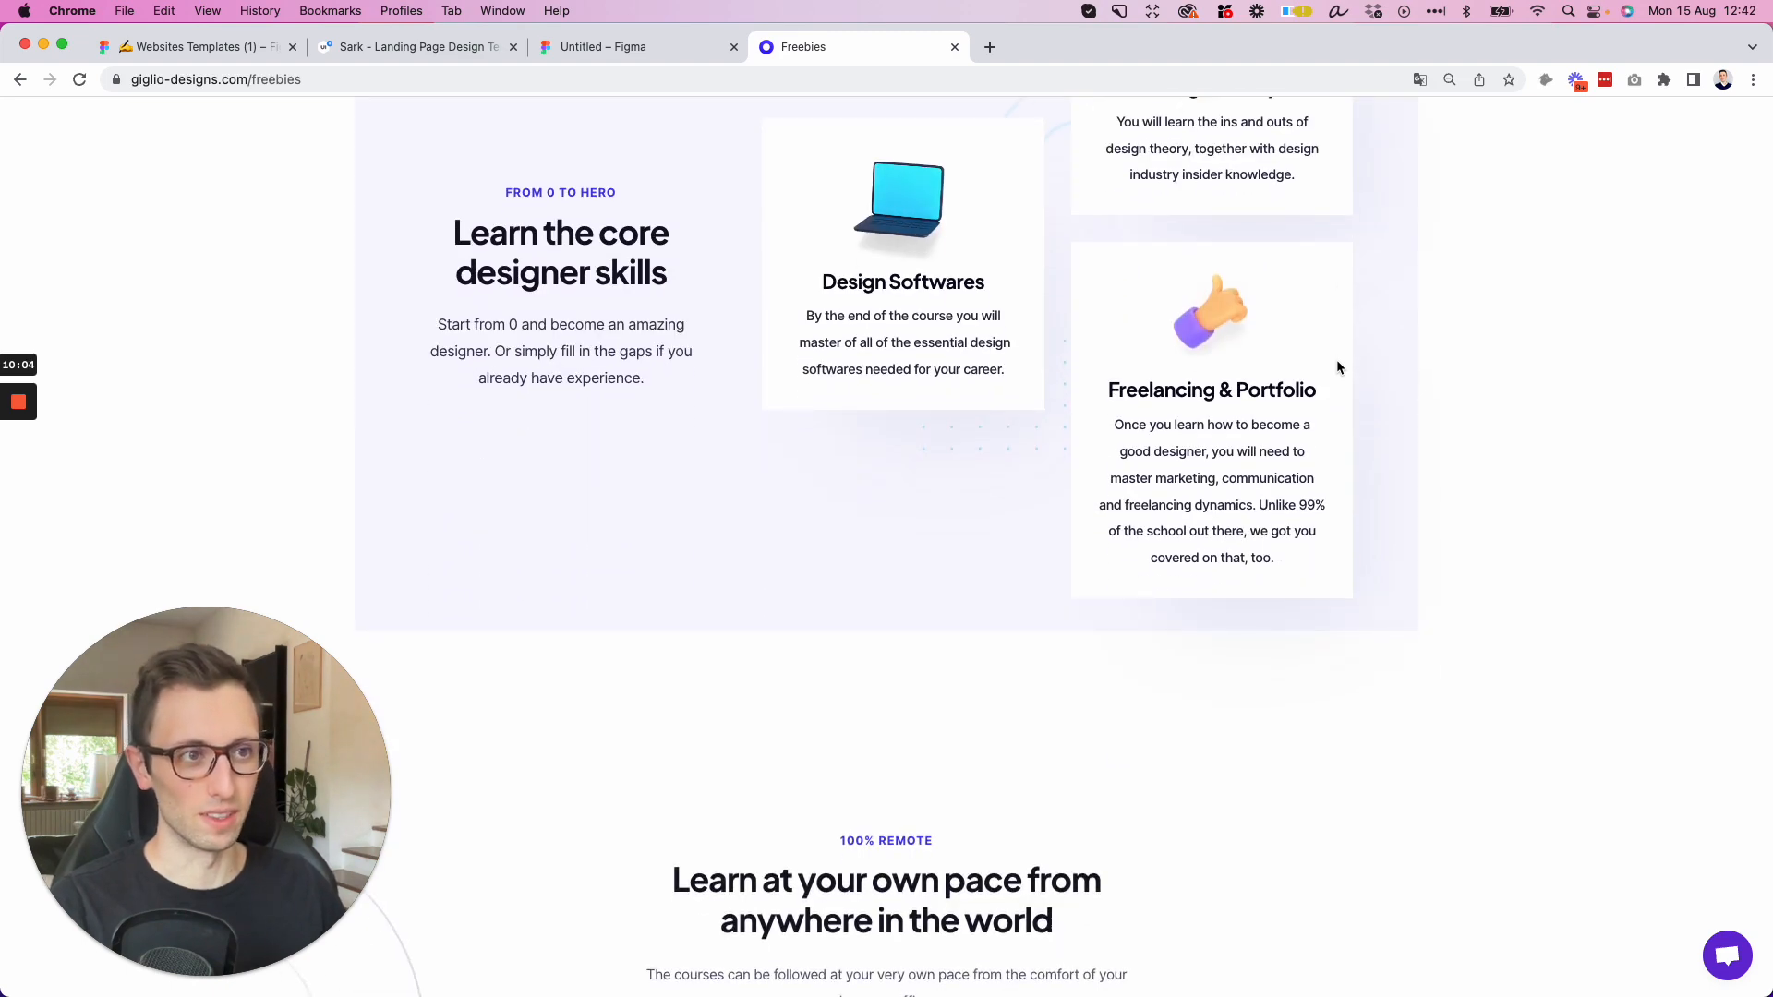
scroll(1337, 368, "down", 15)
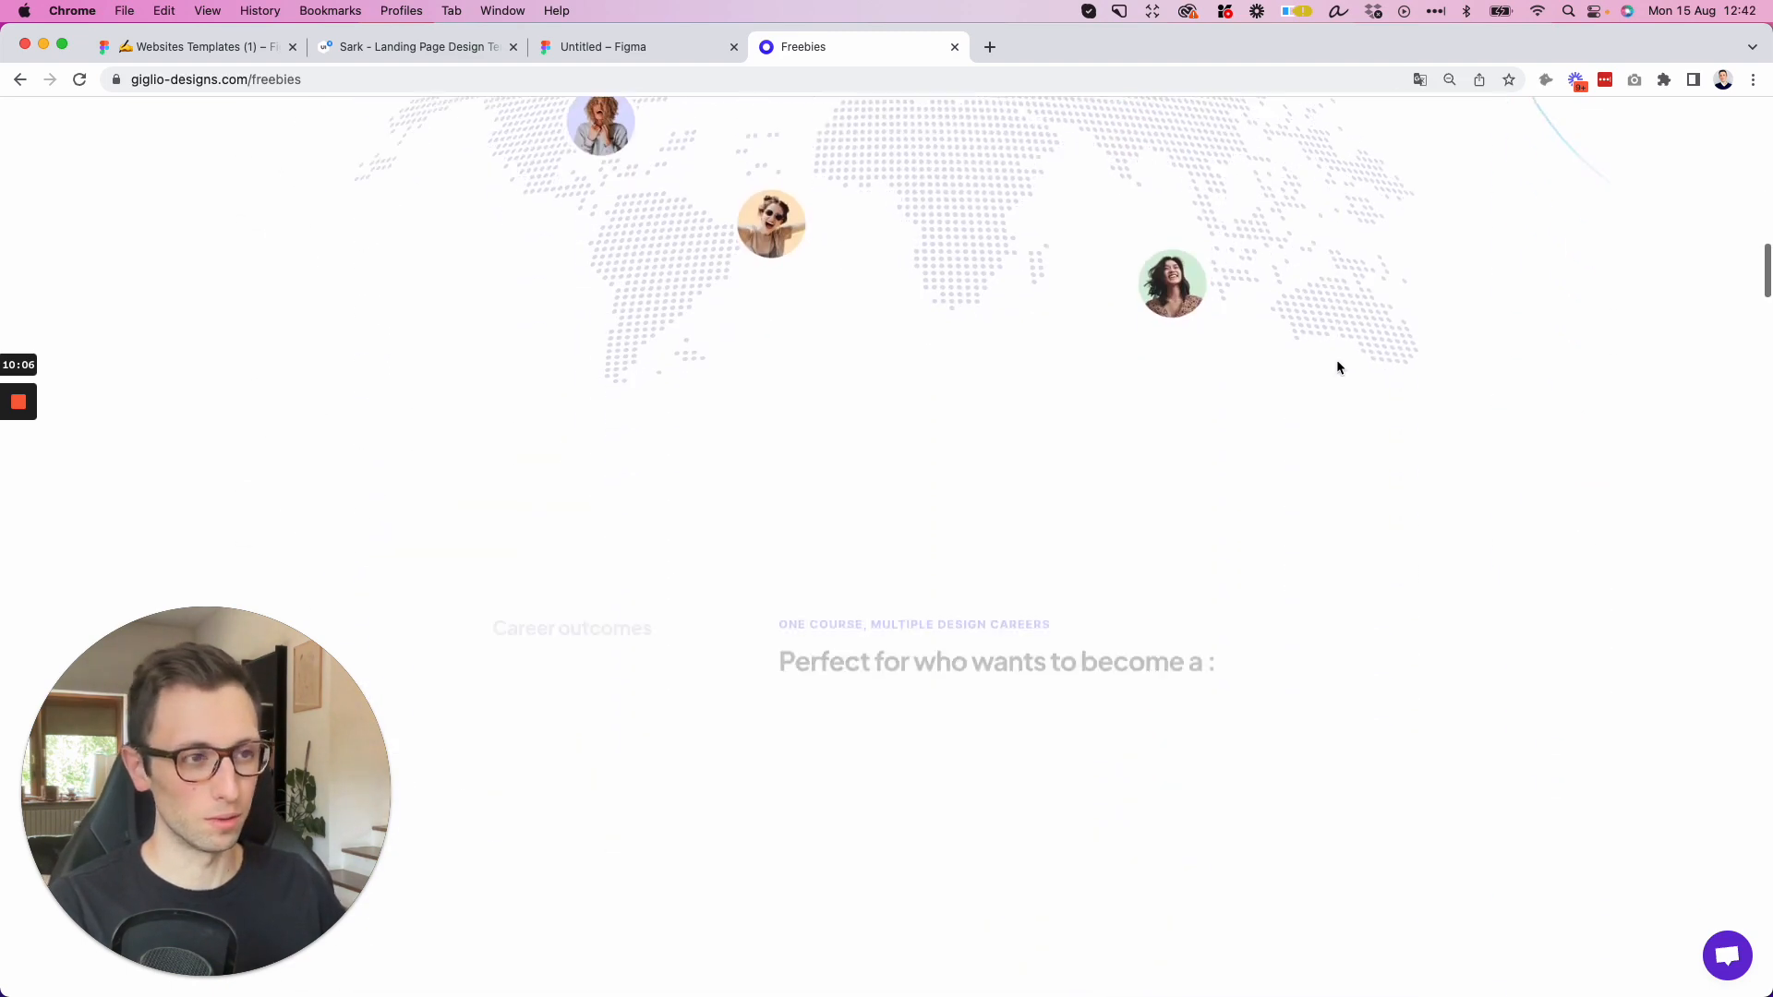
scroll(1337, 367, "down", 14)
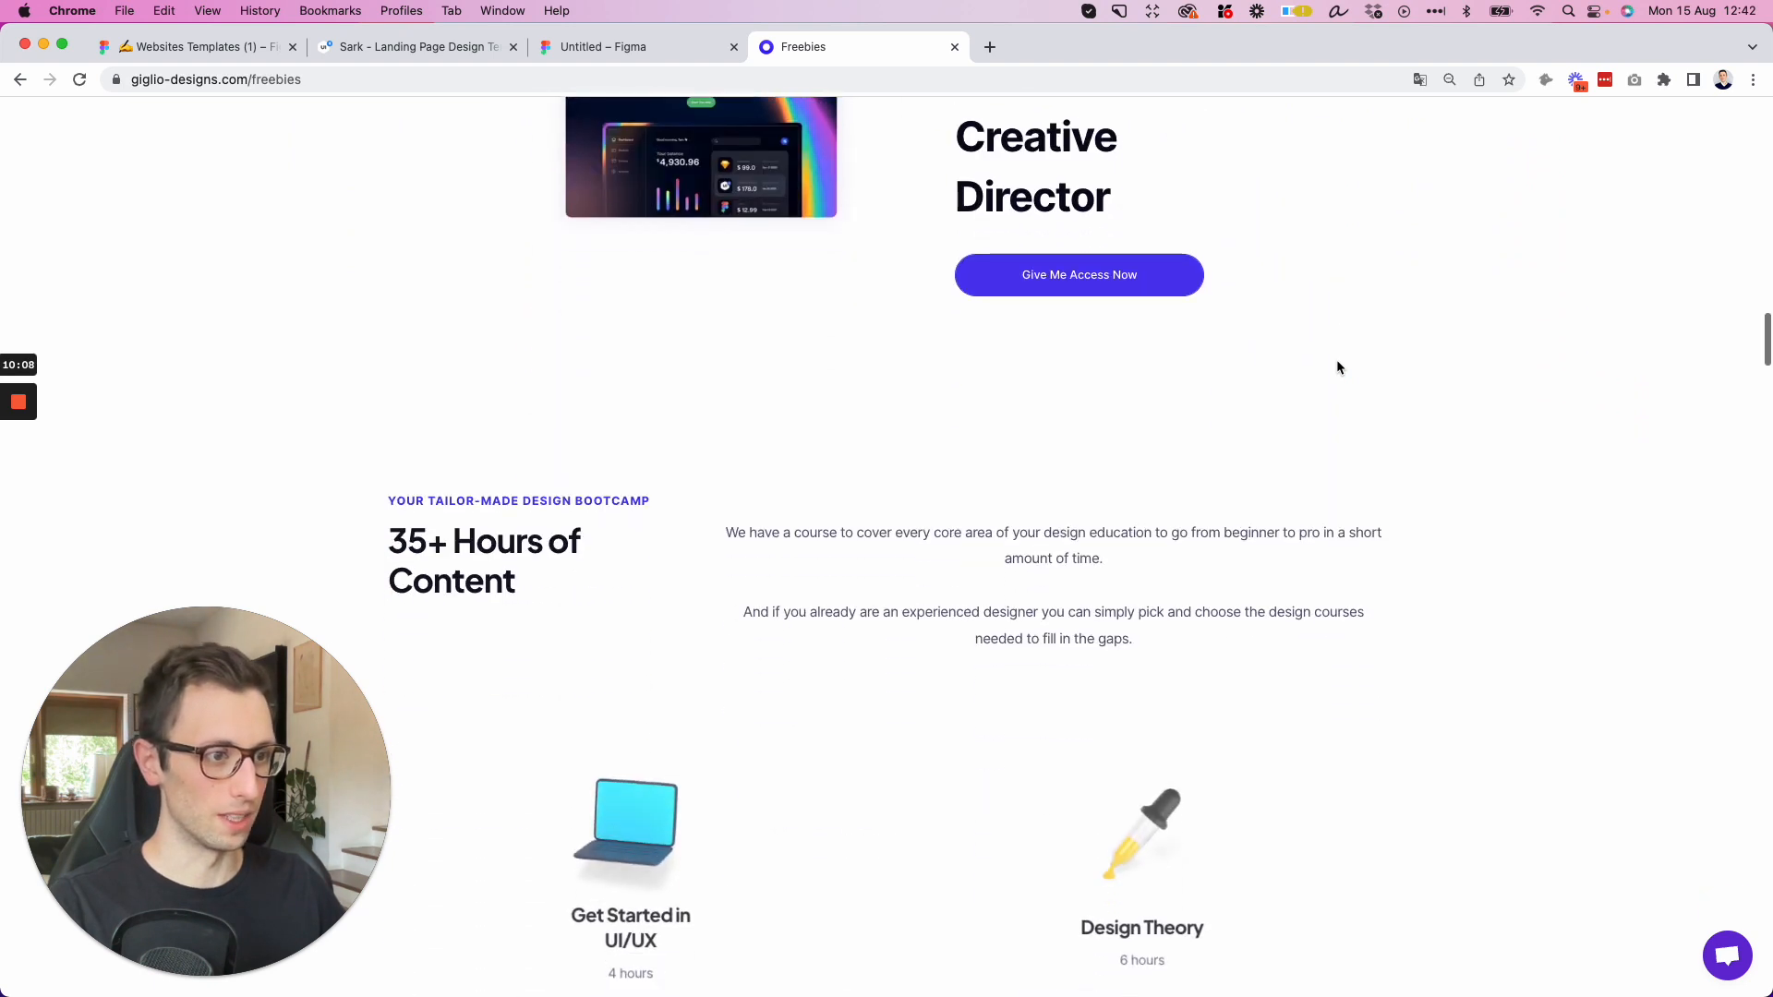
scroll(1337, 368, "down", 3)
scroll(1346, 349, "up", 3)
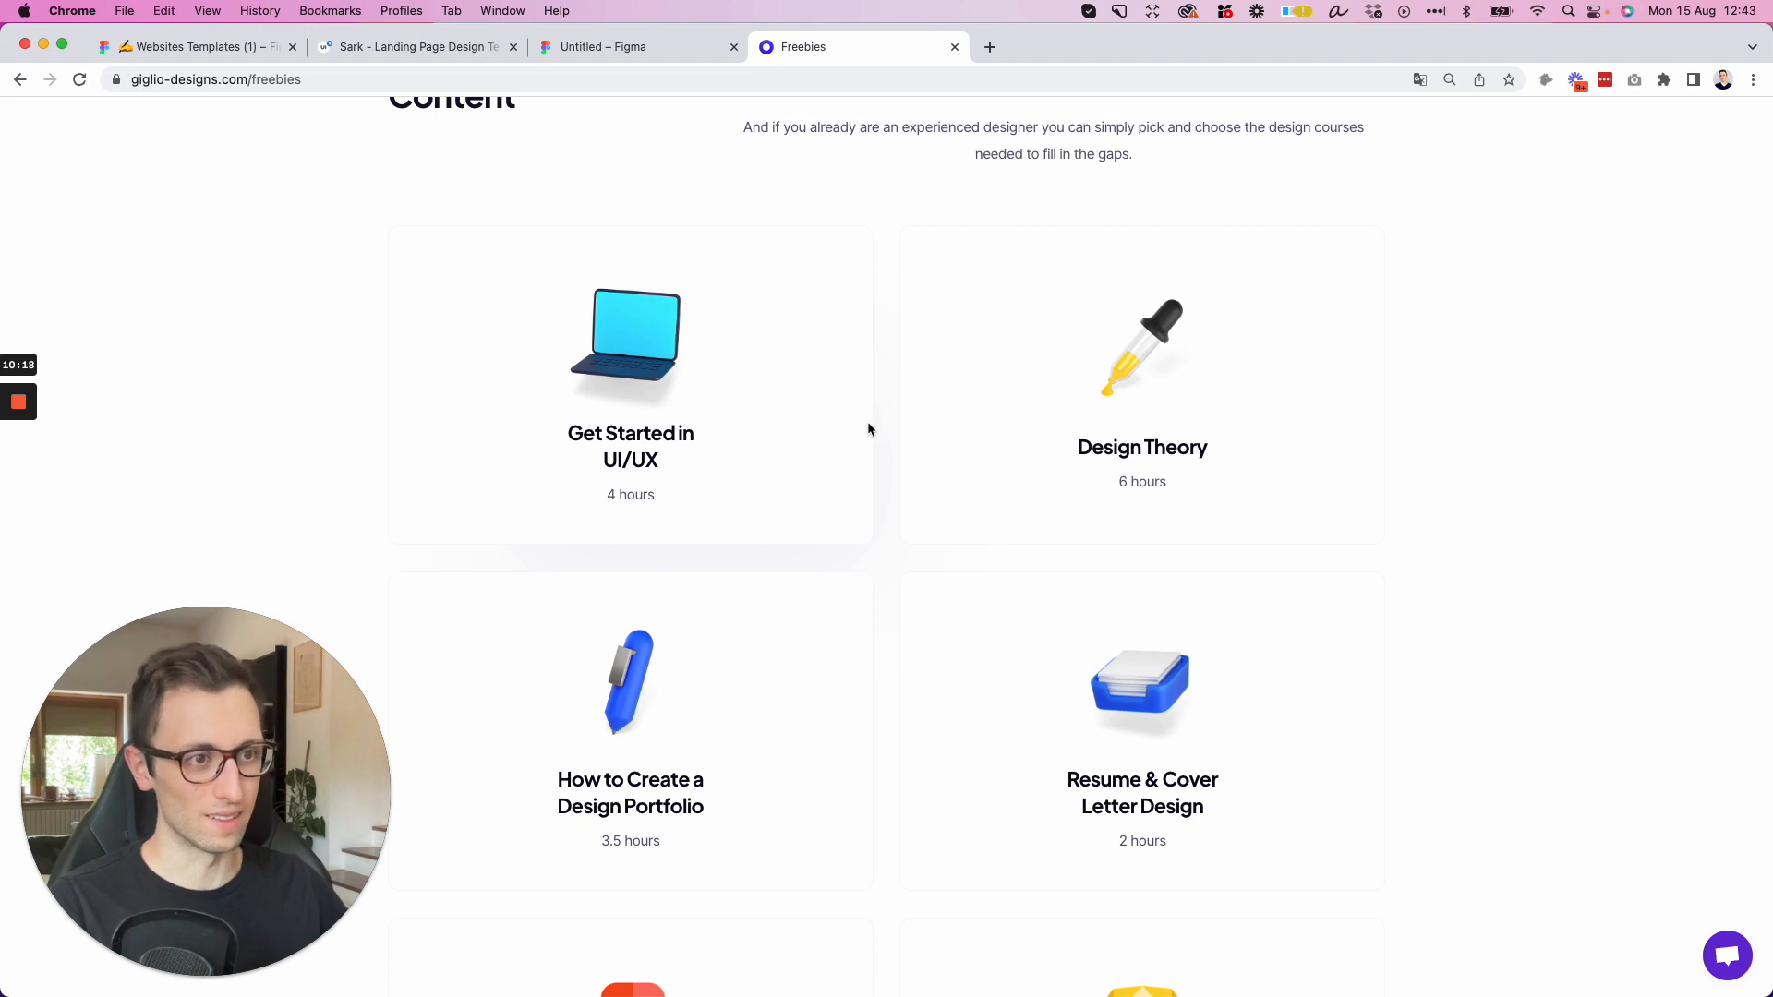
scroll(883, 427, "down", 3)
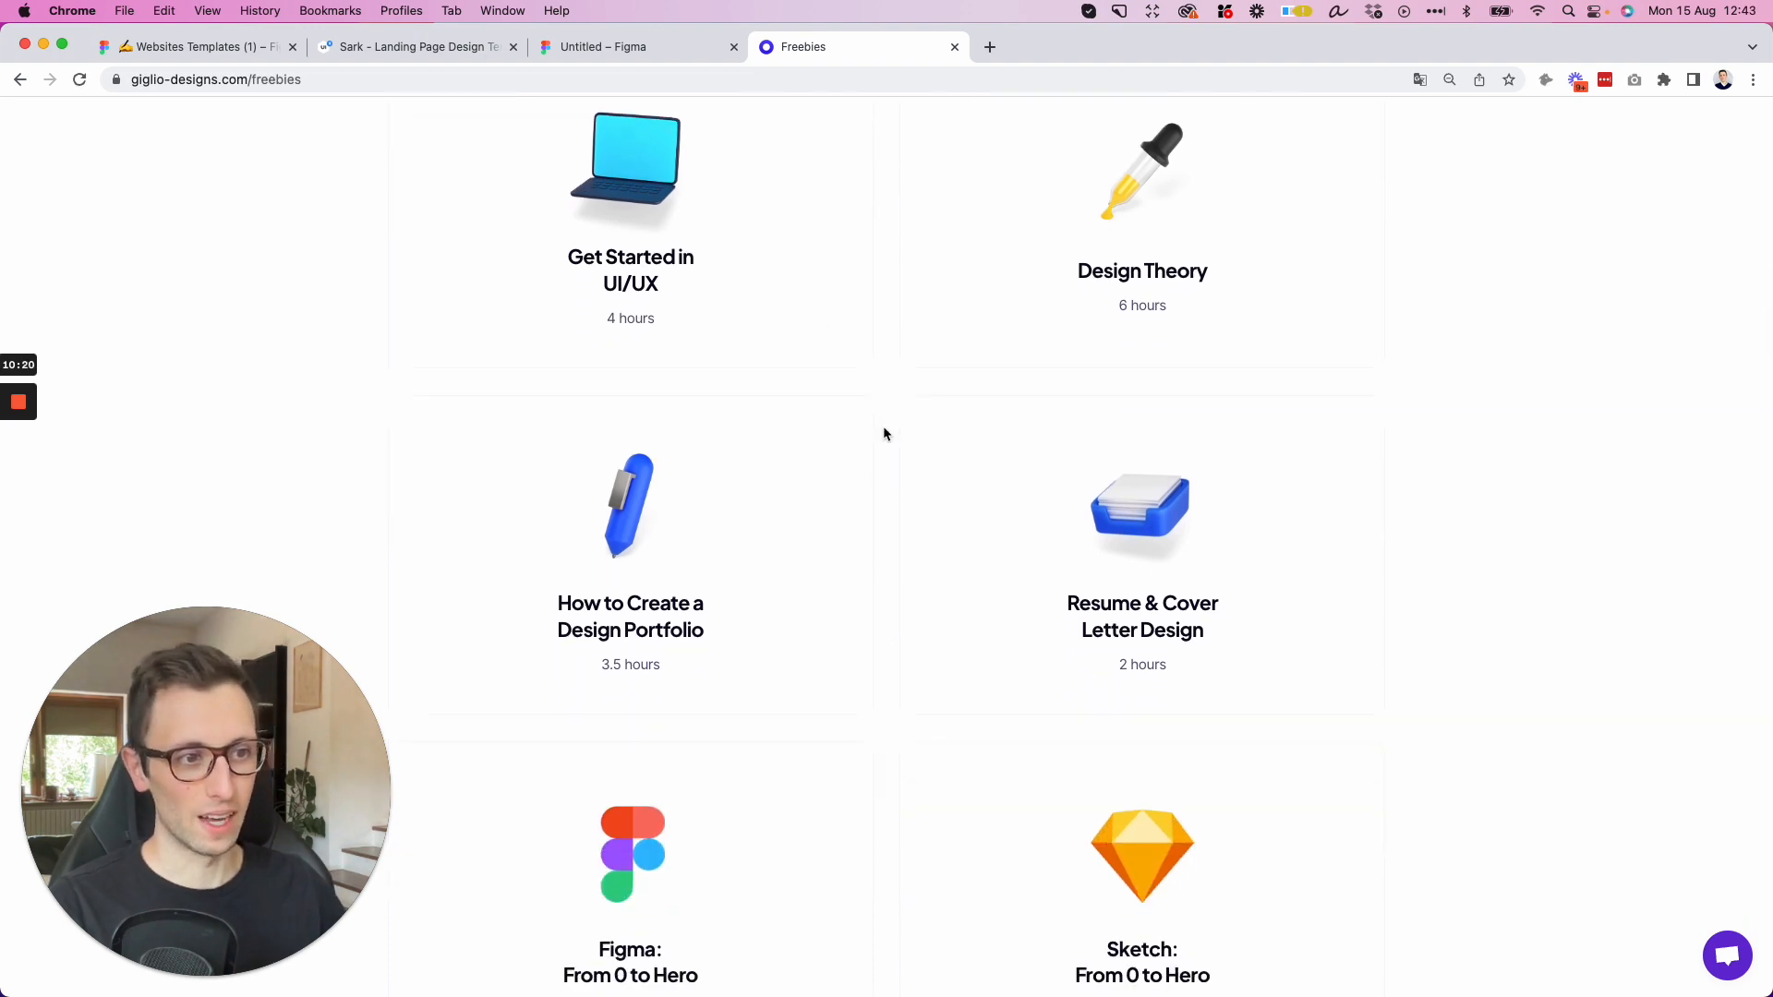
scroll(884, 434, "down", 2)
scroll(883, 432, "down", 2)
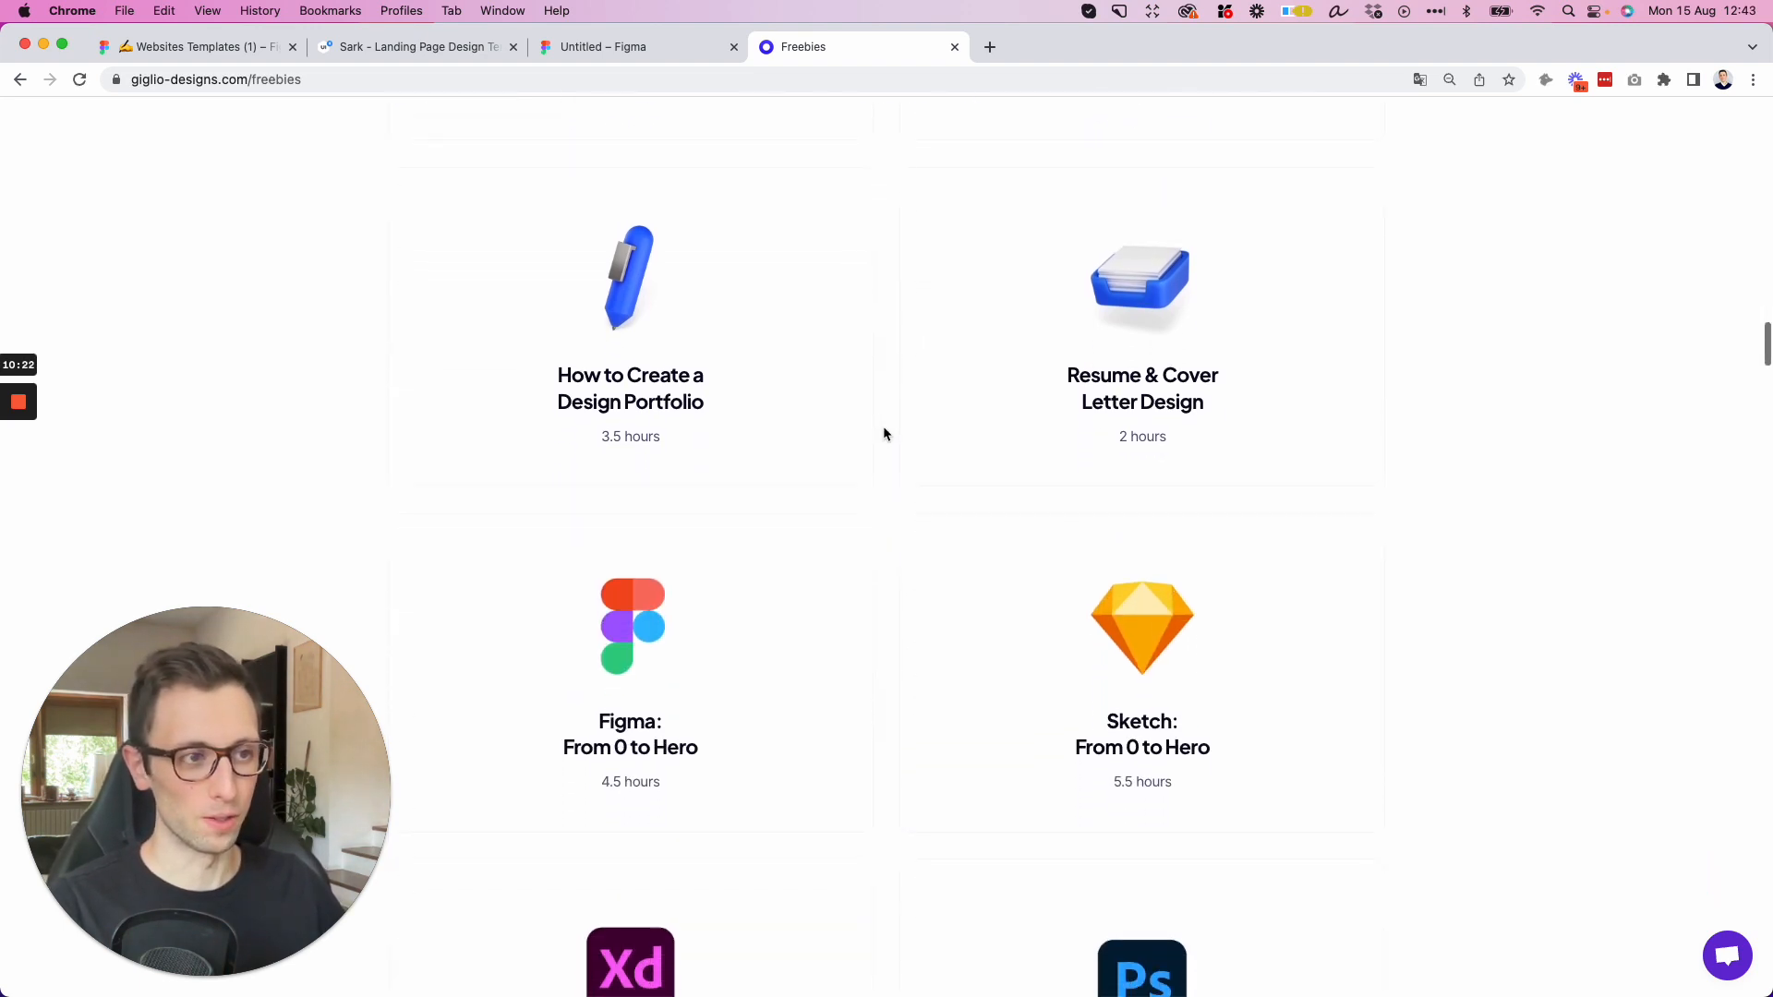
scroll(881, 444, "down", 6)
scroll(881, 447, "down", 10)
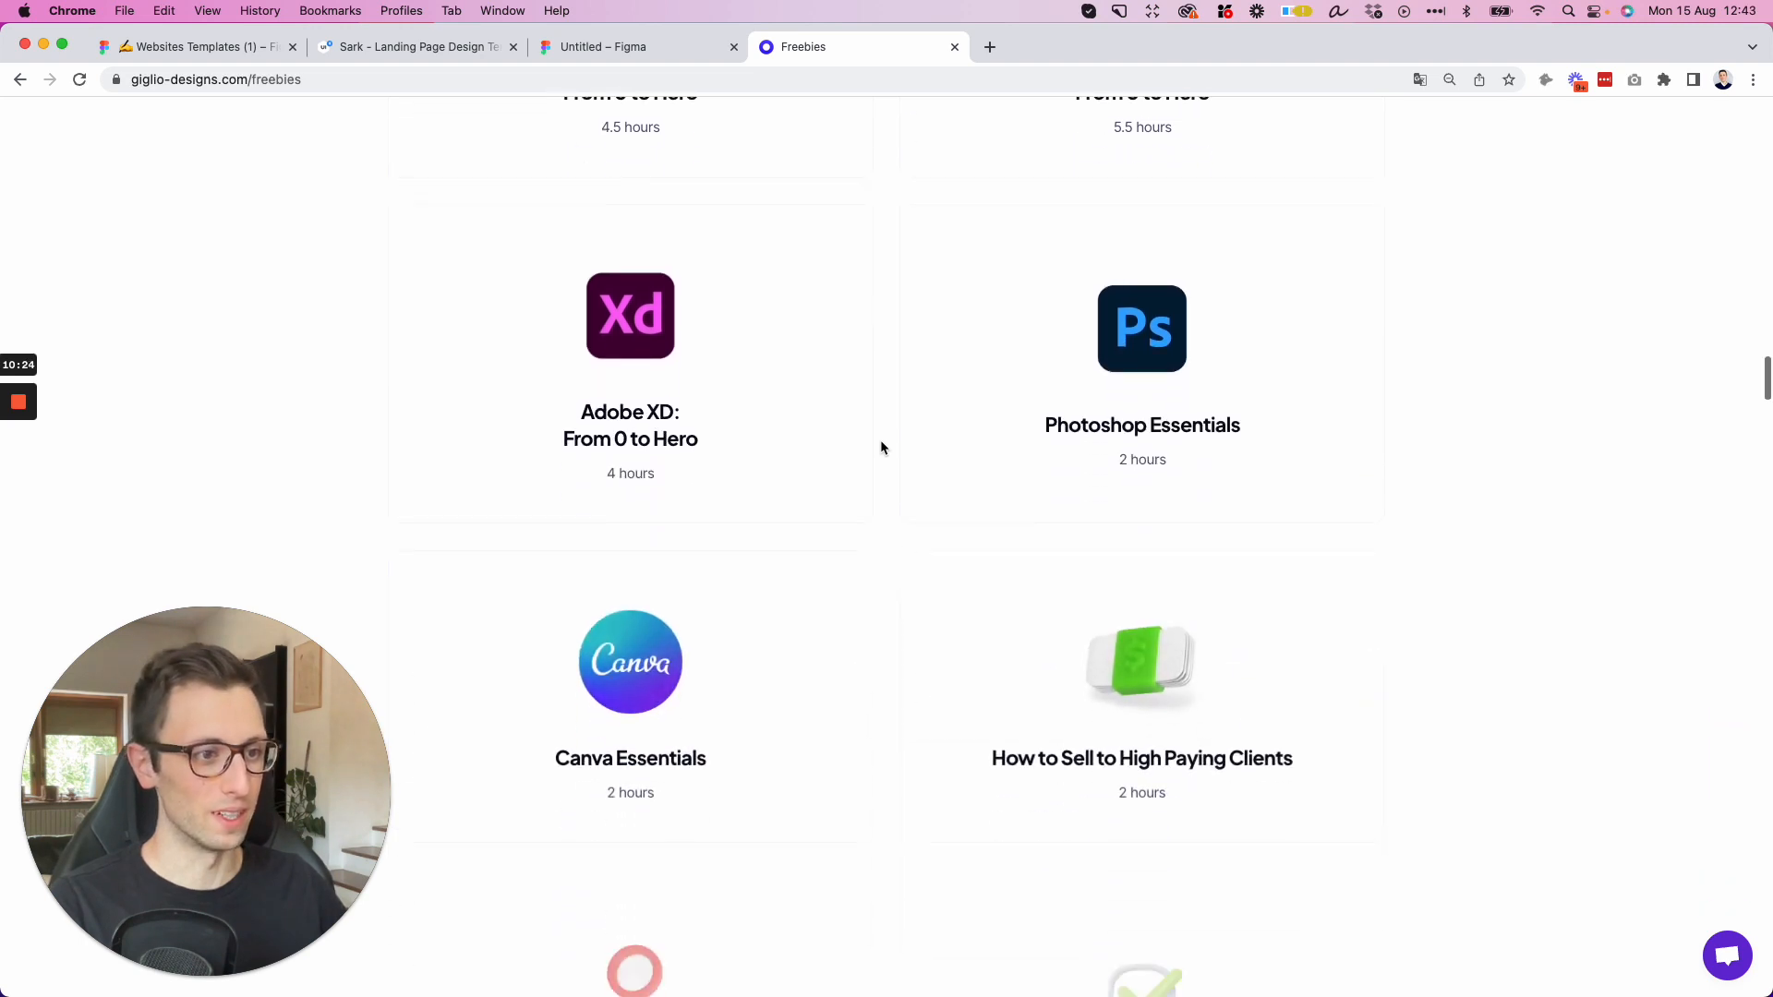